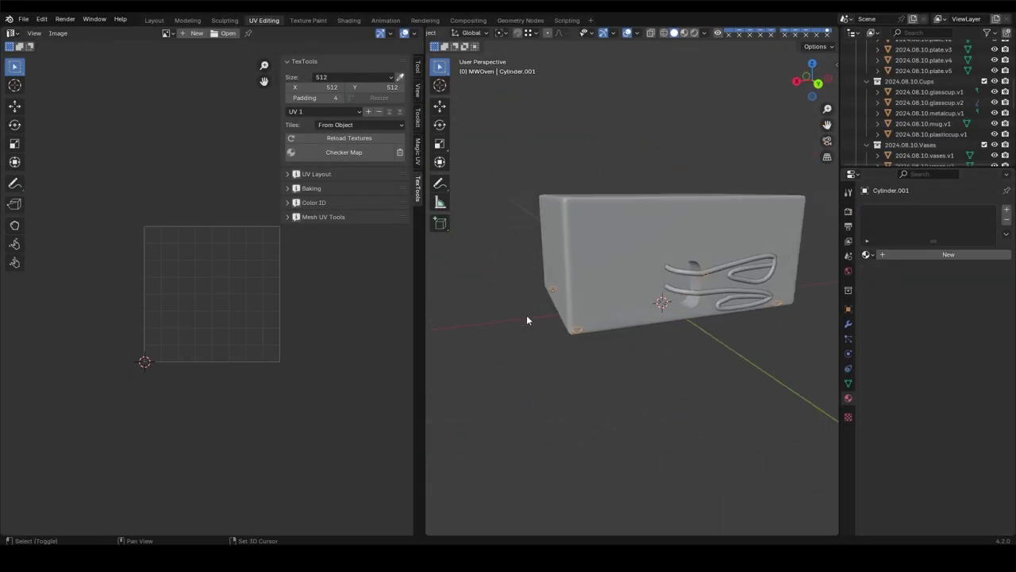
- Add a material and Smart UV Project the oven parts, then apply, inspect and remove the TexTools checker map
{"action": "left_click", "coordinate": [910, 255]}
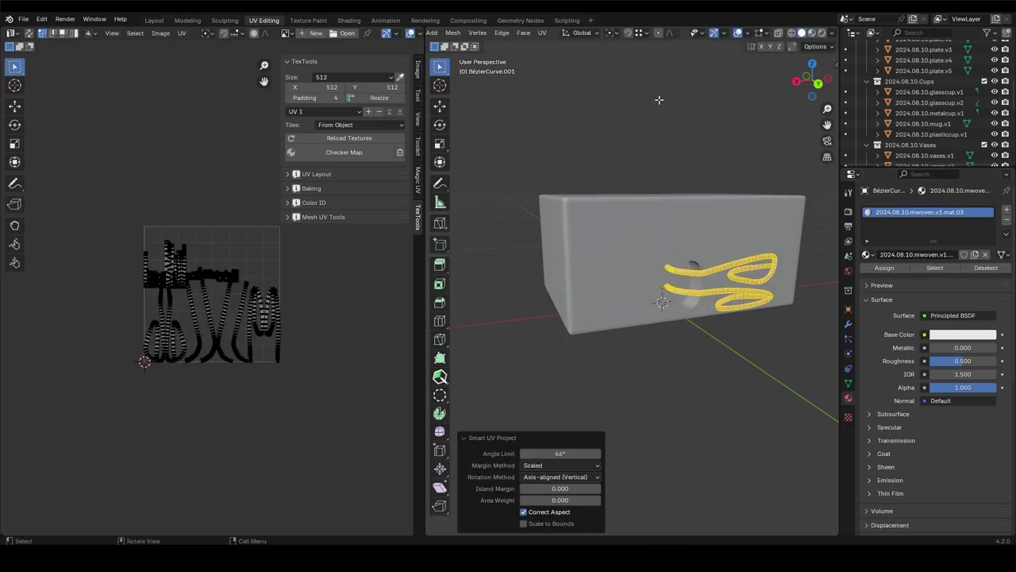
{"action": "left_click", "coordinate": [703, 34]}
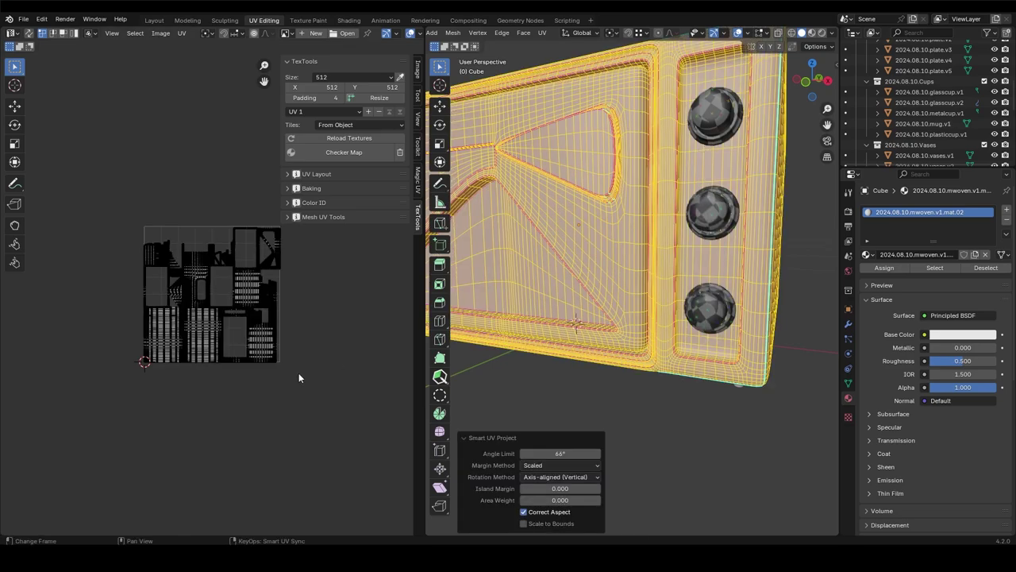
{"action": "left_click", "coordinate": [346, 156]}
{"action": "mouse_move", "coordinate": [679, 258]}
{"action": "middle_mouse_down"}
{"action": "mouse_move", "coordinate": [675, 344]}
{"action": "mouse_move", "coordinate": [698, 228]}
{"action": "middle_mouse_up"}
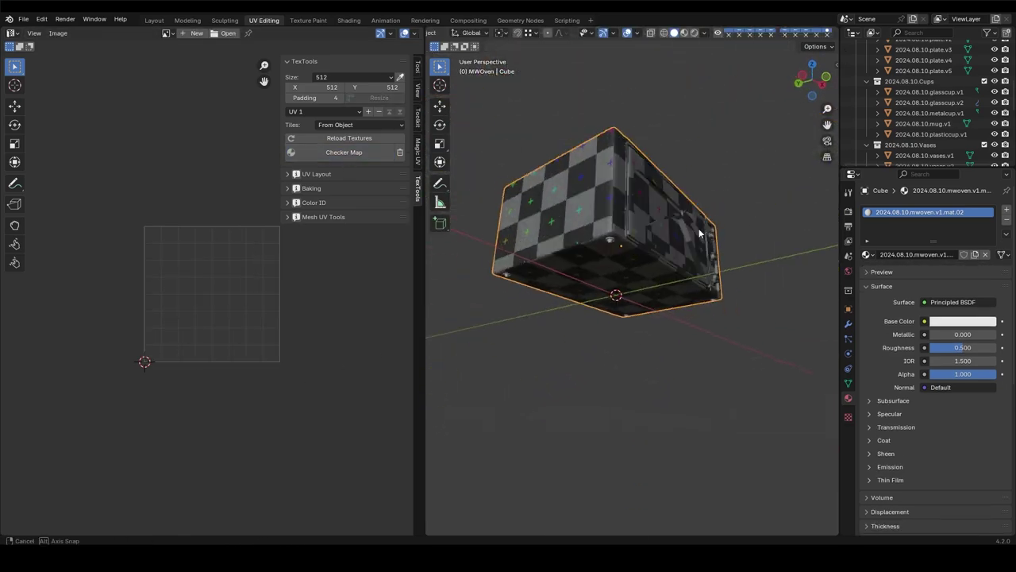
{"action": "left_click", "coordinate": [399, 153]}
{"action": "mouse_move", "coordinate": [603, 262]}
{"action": "middle_mouse_down"}
{"action": "mouse_move", "coordinate": [651, 311]}
{"action": "mouse_move", "coordinate": [482, 397]}
{"action": "mouse_move", "coordinate": [702, 306]}
{"action": "middle_mouse_up"}
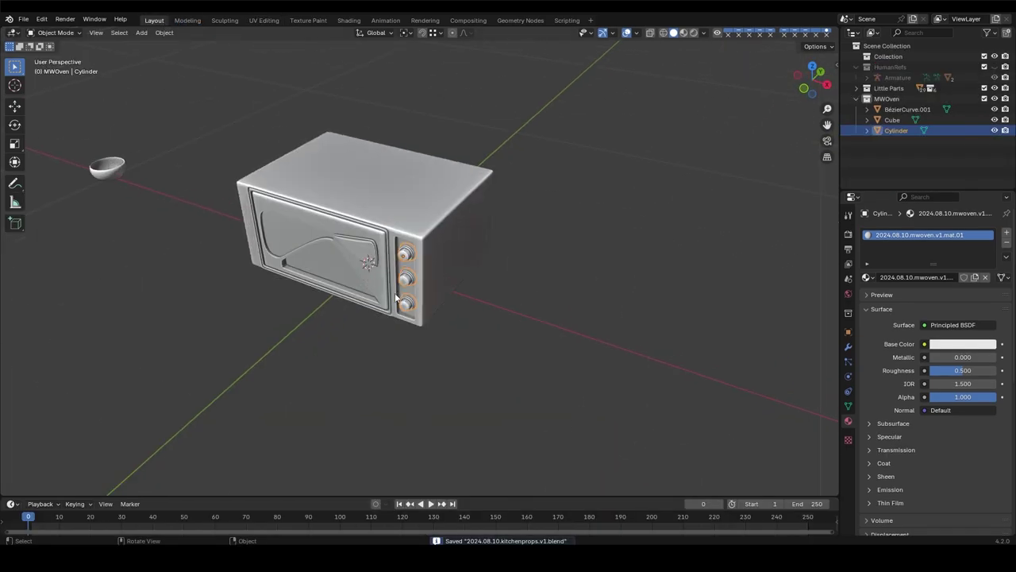
- Join the oven parts into one object and move it along X and Y
{"action": "key", "text": "ctrl+j"}
{"action": "mouse_move", "coordinate": [384, 165]}
{"action": "middle_mouse_down"}
{"action": "mouse_move", "coordinate": [396, 213]}
{"action": "mouse_move", "coordinate": [735, 285]}
{"action": "middle_mouse_up"}
{"action": "key", "text": "alt+a"}
{"action": "scroll", "coordinate": [421, 218], "scroll_direction": "down", "scroll_amount": 5}
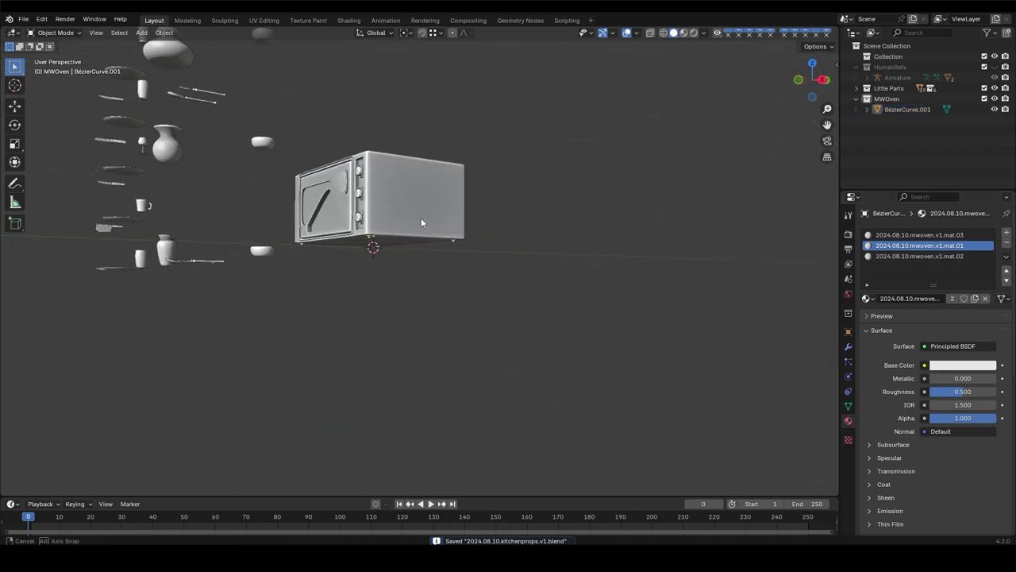
{"action": "middle_click_drag", "start_coordinate": [421, 217], "coordinate": [521, 407]}
{"action": "left_click", "coordinate": [477, 362]}
{"action": "scroll", "coordinate": [472, 371], "scroll_direction": "down", "scroll_amount": 4}
{"action": "key", "text": "g"}
{"action": "key", "text": "x"}
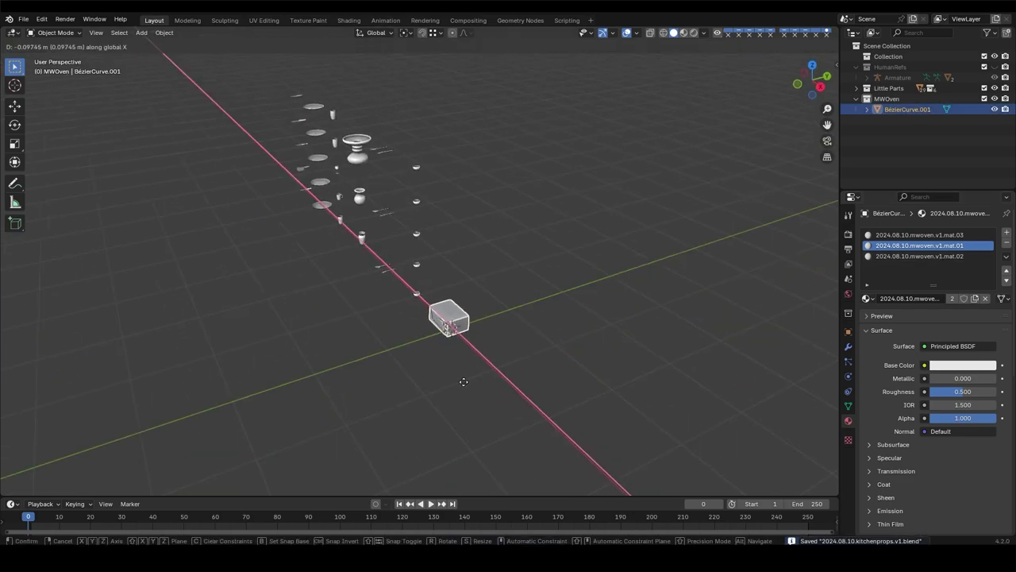
{"action": "key", "text": "KP_7"}
{"action": "key", "text": "g"}
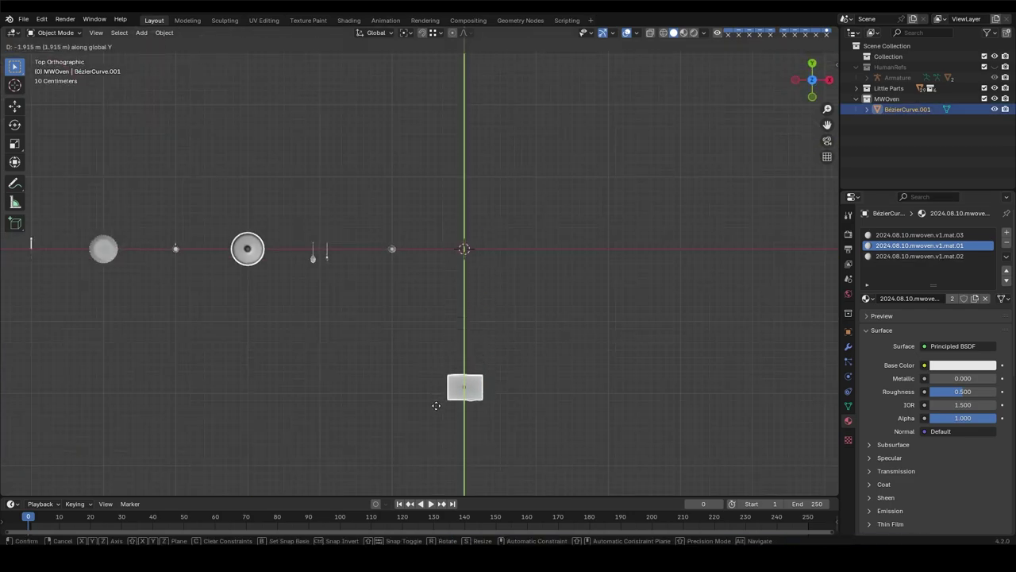
{"action": "type", "text": "2"}
{"action": "key", "text": "Return"}
- Box-select the small kitchen props and move them 50 cm along X
{"action": "scroll", "coordinate": [438, 408], "scroll_direction": "down", "scroll_amount": 3}
{"action": "left_click_drag", "start_coordinate": [590, 149], "coordinate": [215, 320]}
{"action": "middle_click_drag", "start_coordinate": [216, 320], "coordinate": [488, 253]}
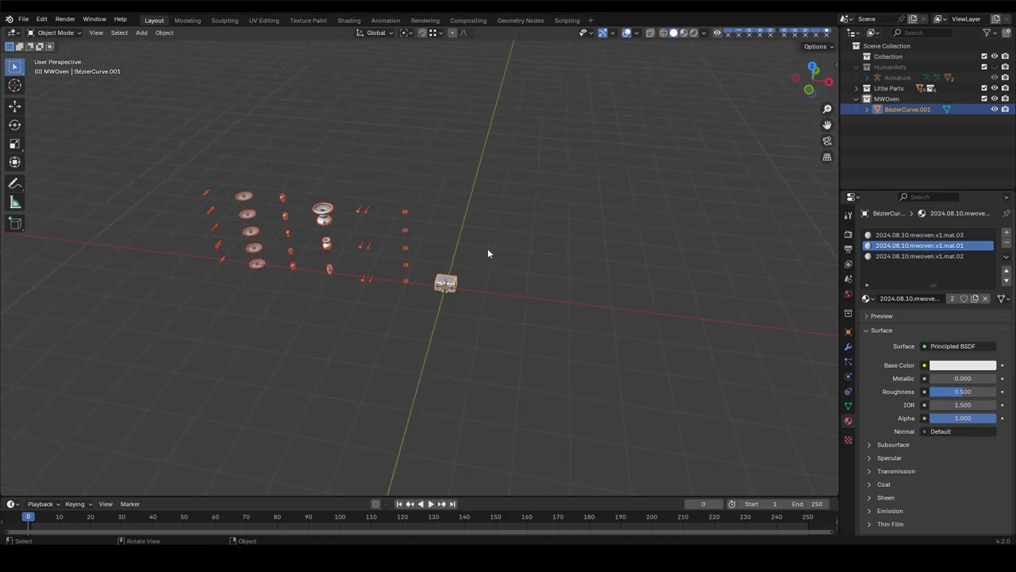
{"action": "left_click", "coordinate": [487, 249]}
{"action": "left_click", "coordinate": [379, 277]}
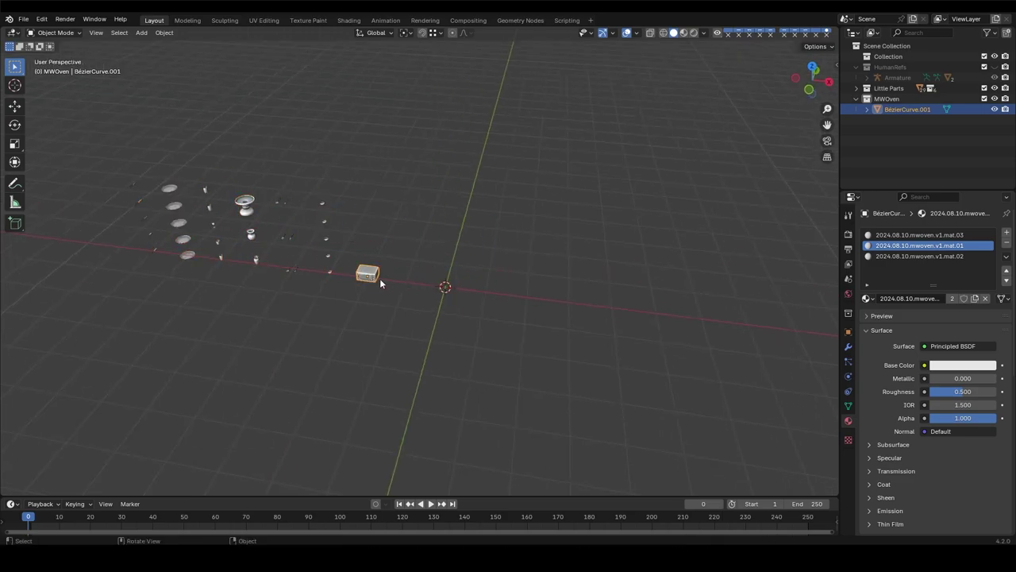
{"action": "left_click_drag", "start_coordinate": [419, 184], "coordinate": [53, 499]}
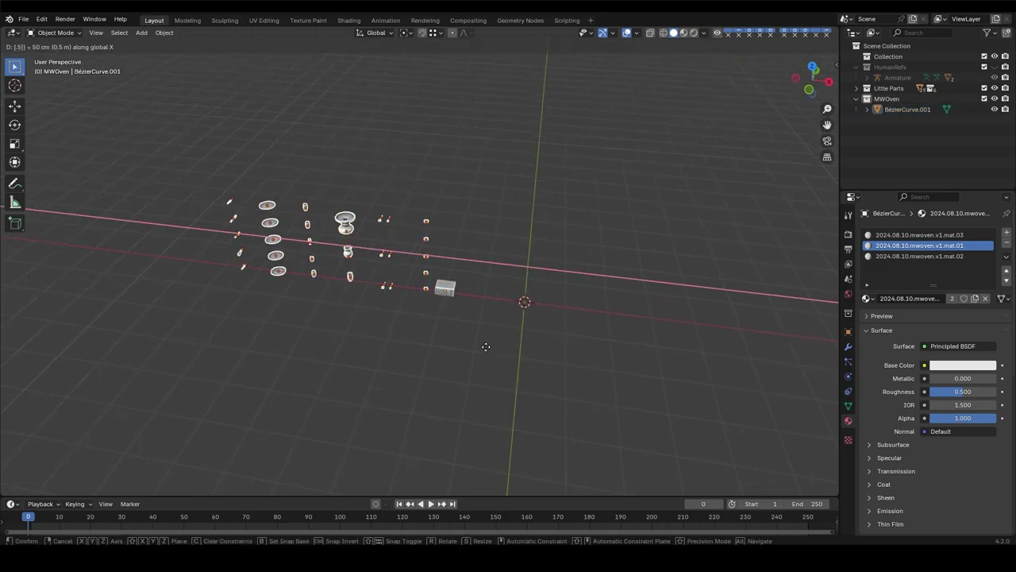
{"action": "left_click", "coordinate": [486, 346]}
- Deselect the props and save the file
{"action": "left_click", "coordinate": [477, 345]}
{"action": "middle_click_drag", "start_coordinate": [477, 345], "coordinate": [376, 258]}
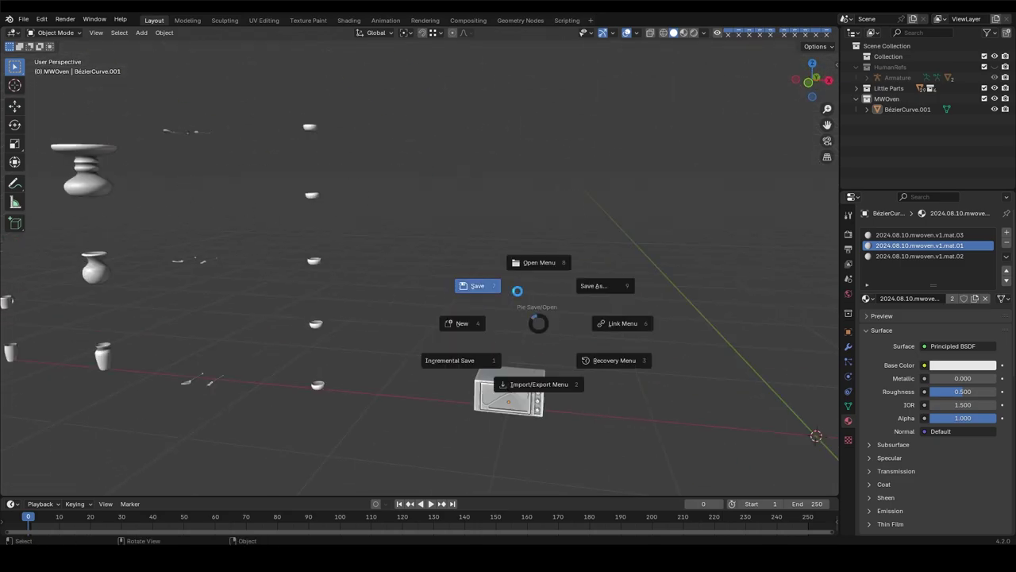
{"action": "left_click", "coordinate": [517, 290]}
{"action": "middle_click_drag", "start_coordinate": [517, 291], "coordinate": [559, 321]}
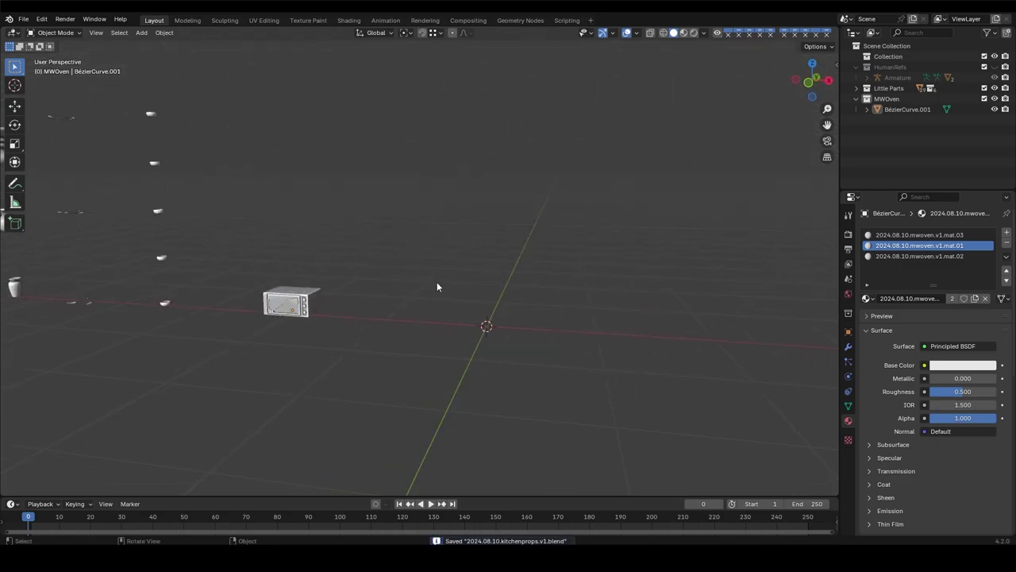
- Add a cylinder, then scale it and shorten its height against the human reference figure
{"action": "key", "text": "shift+a"}
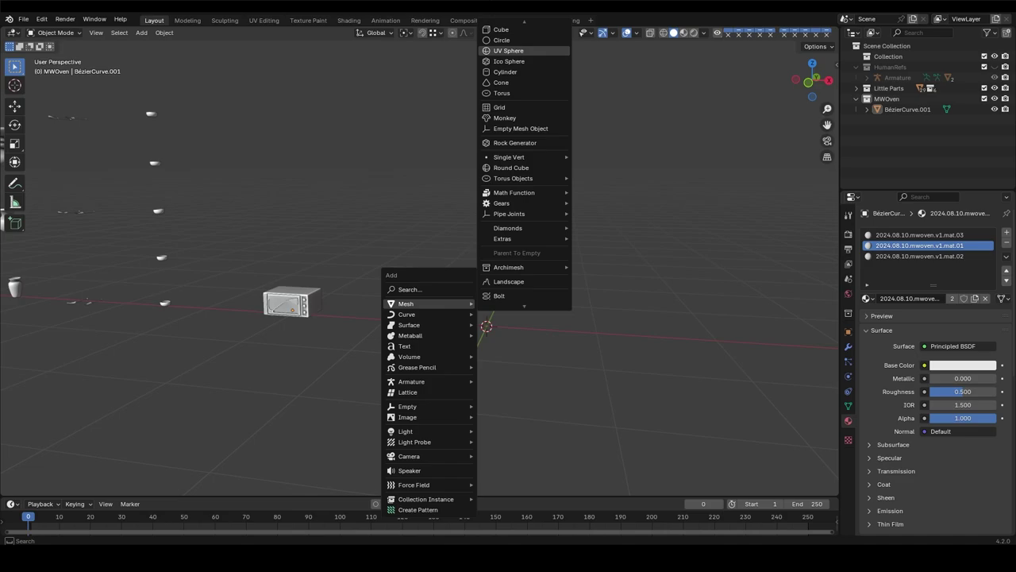
{"action": "left_click", "coordinate": [505, 71]}
{"action": "left_click", "coordinate": [984, 67]}
{"action": "key", "text": "Tab"}
{"action": "key", "text": "s"}
{"action": "left_click", "coordinate": [563, 372]}
{"action": "key", "text": "s"}
{"action": "key", "text": "z"}
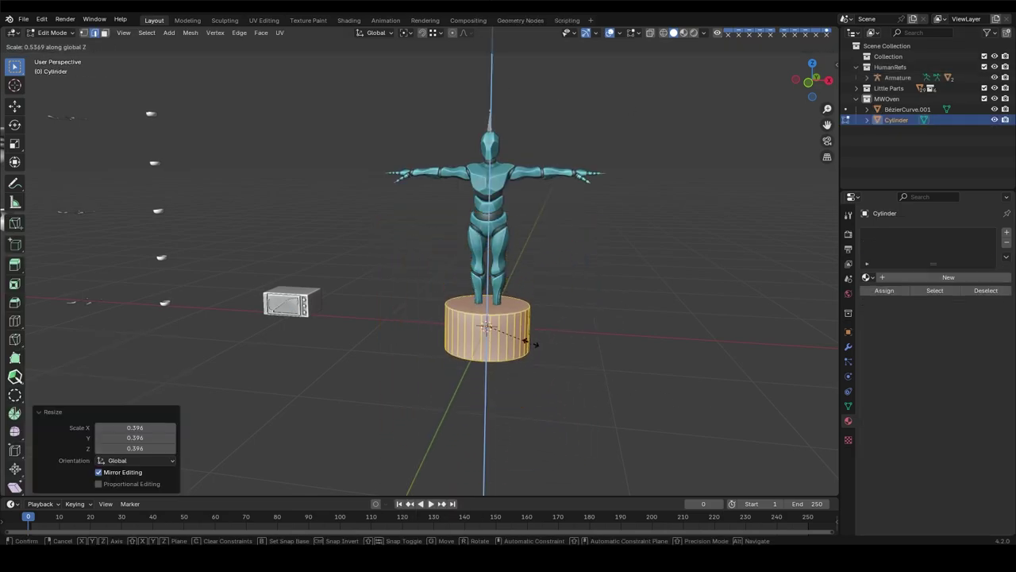
{"action": "left_click", "coordinate": [515, 337]}
{"action": "key", "text": "Tab"}
- Raise the cylinder into place in front view and hide the reference figure
{"action": "left_click", "coordinate": [513, 311]}
{"action": "key", "text": "KP_1"}
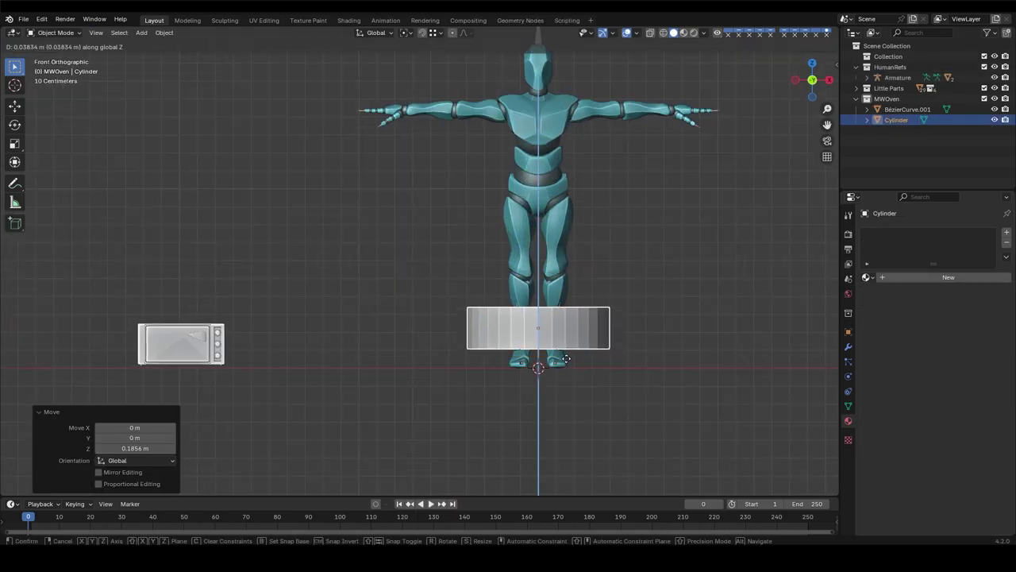
{"action": "left_click", "coordinate": [611, 377]}
{"action": "left_click", "coordinate": [984, 67]}
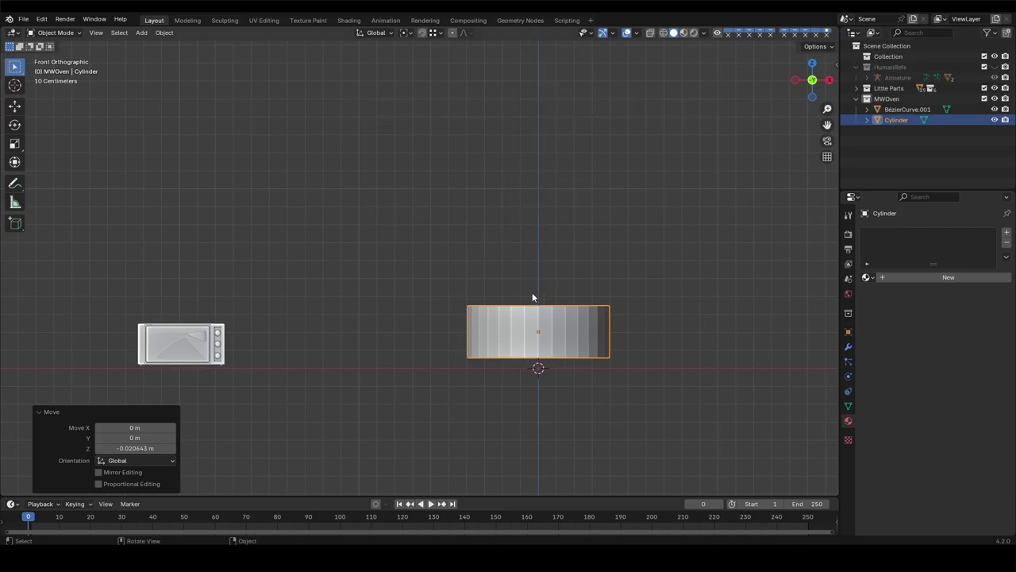
{"action": "mouse_move", "coordinate": [532, 297]}
{"action": "middle_mouse_down"}
{"action": "mouse_move", "coordinate": [421, 251]}
{"action": "mouse_move", "coordinate": [466, 182]}
{"action": "mouse_move", "coordinate": [469, 198]}
{"action": "middle_mouse_up"}
- Delete the cylinder's top and bottom faces, then extrude, scale and grid-fill the bottom loop
{"action": "key", "text": "Tab"}
{"action": "key", "text": "x"}
{"action": "left_click", "coordinate": [494, 217]}
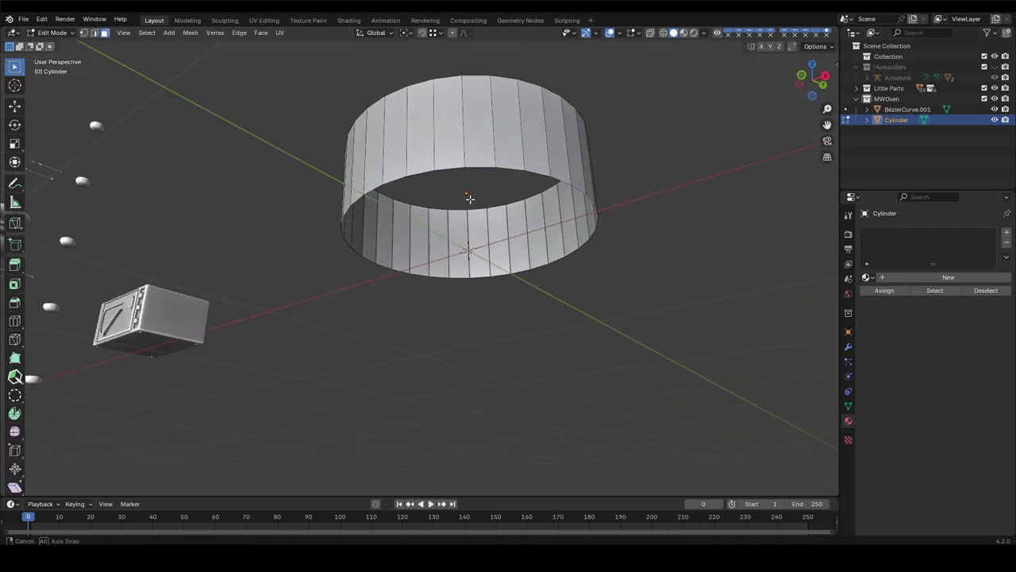
{"action": "key", "text": "KP_7"}
{"action": "middle_click_drag", "start_coordinate": [564, 209], "coordinate": [495, 344]}
{"action": "key", "text": "g"}
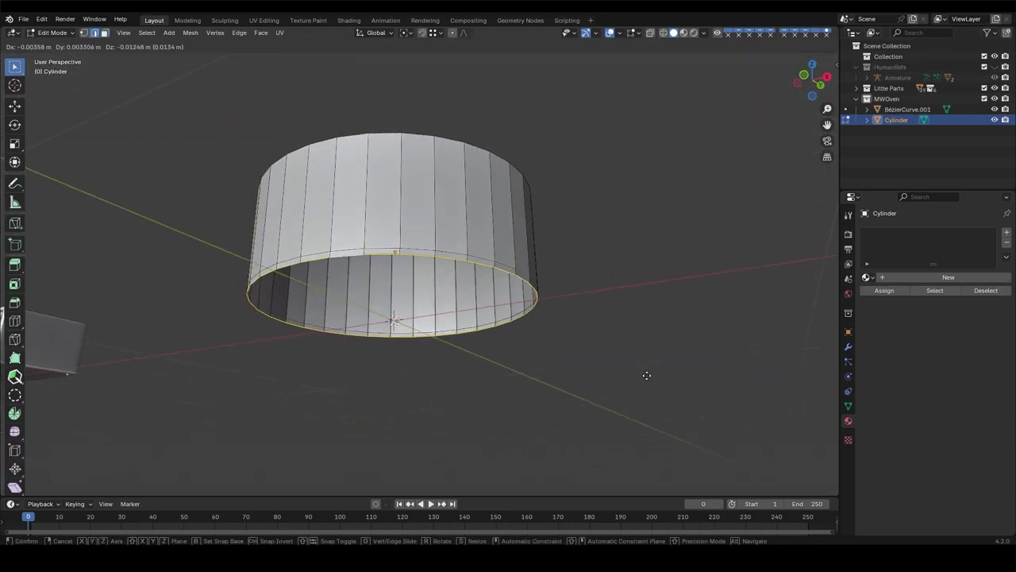
{"action": "left_click", "coordinate": [646, 375]}
{"action": "key", "text": "s"}
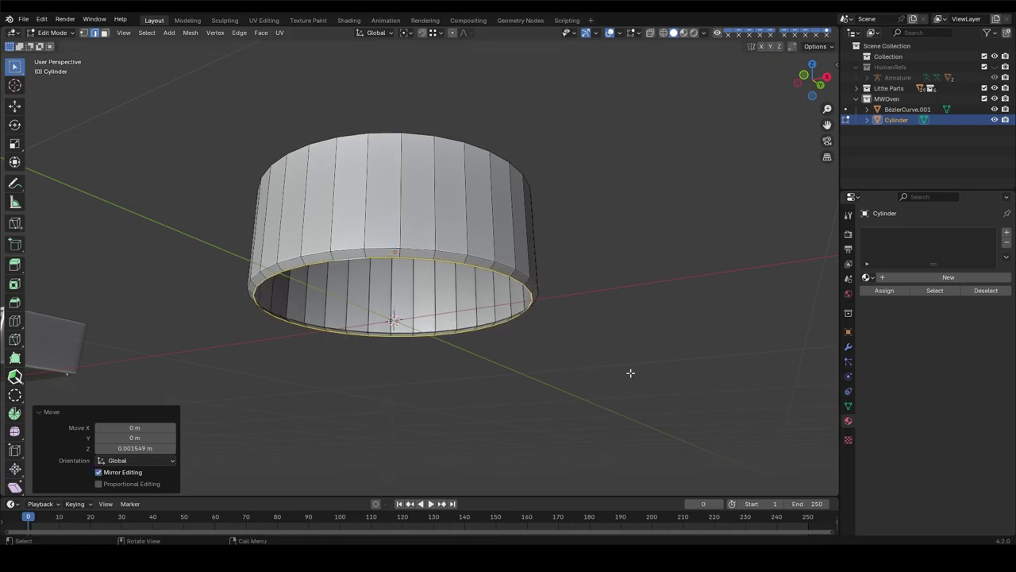
{"action": "middle_click_drag", "start_coordinate": [630, 373], "coordinate": [623, 374]}
{"action": "key", "text": "ctrl+f"}
{"action": "left_click", "coordinate": [473, 411]}
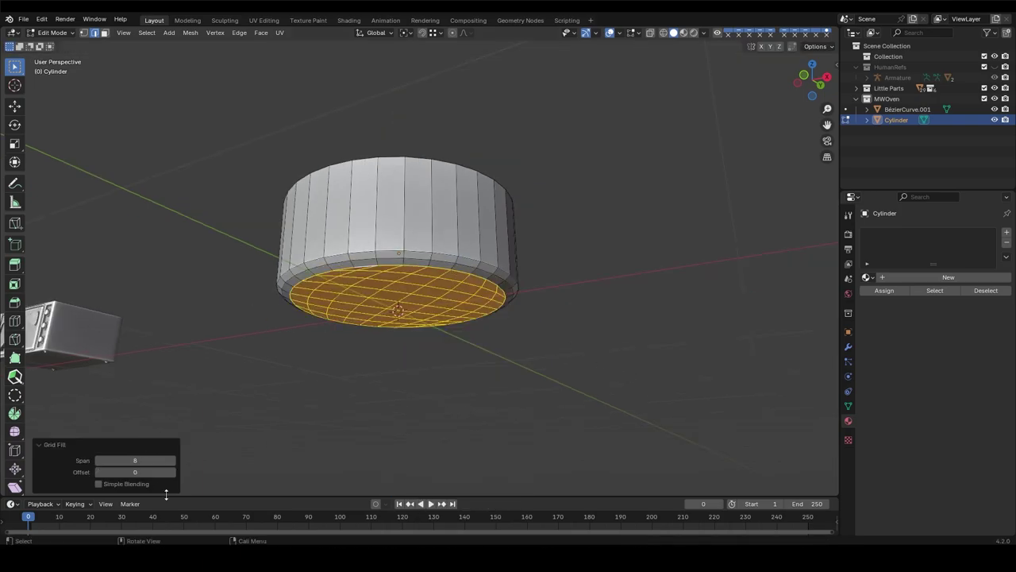
- Extrude the top rim loop, scale it inward, and grid-fill the top opening
{"action": "key", "text": "ctrl+KP_7"}
{"action": "middle_click_drag", "start_coordinate": [201, 442], "coordinate": [420, 247]}
{"action": "left_click", "coordinate": [421, 247], "text": "alt"}
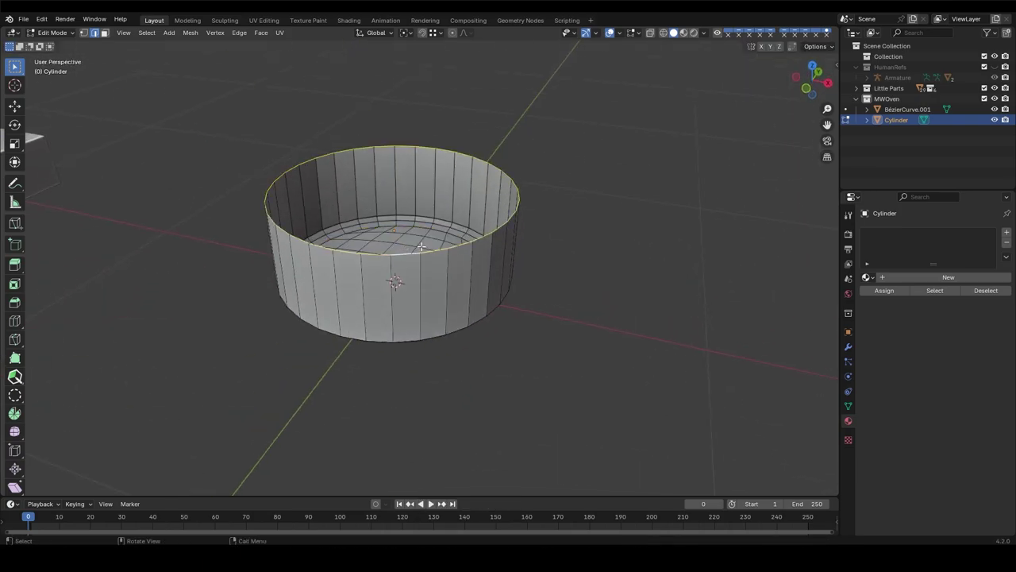
{"action": "key", "text": "e"}
{"action": "key", "text": "s"}
{"action": "left_click", "coordinate": [543, 270]}
{"action": "left_click", "coordinate": [542, 269]}
{"action": "key", "text": "s"}
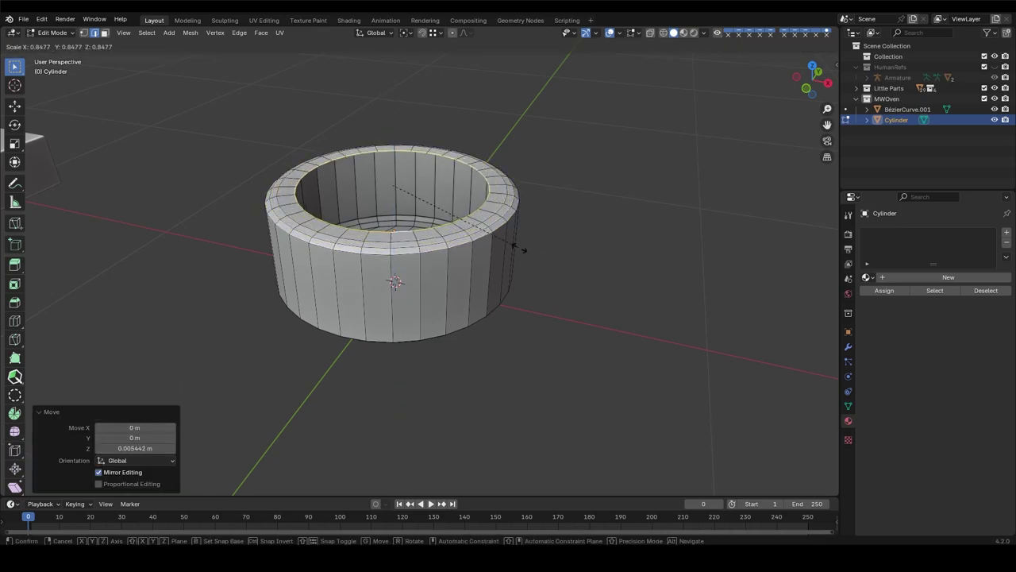
{"action": "left_click", "coordinate": [515, 247]}
{"action": "key", "text": "ctrl+f"}
{"action": "left_click", "coordinate": [421, 235]}
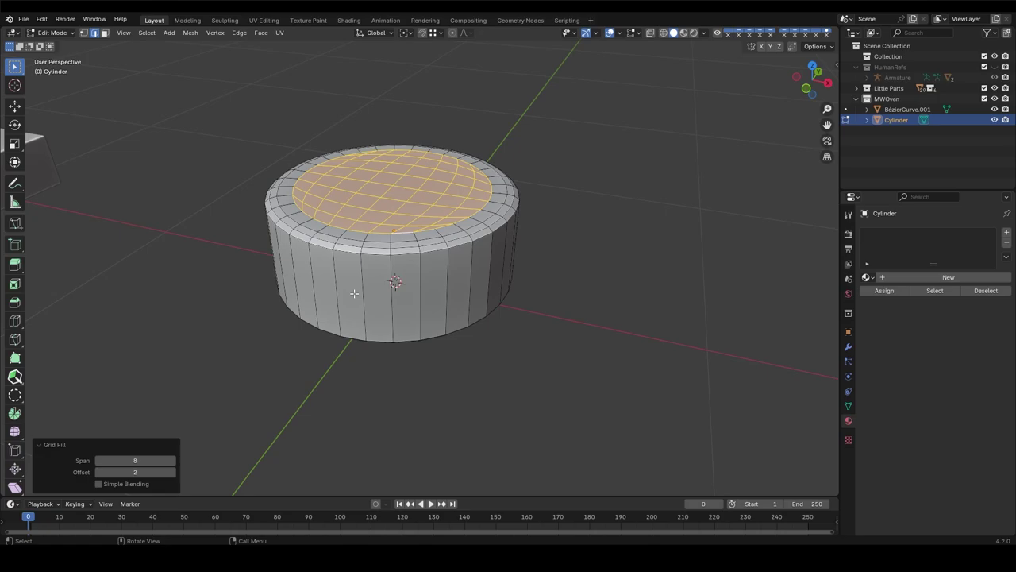
{"action": "key", "text": "Tab"}
{"action": "middle_click_drag", "start_coordinate": [354, 294], "coordinate": [460, 270]}
{"action": "key", "text": "Tab"}
- Add two loop cuts around the cylinder's side and spread them apart vertically
{"action": "key", "text": "KP_1"}
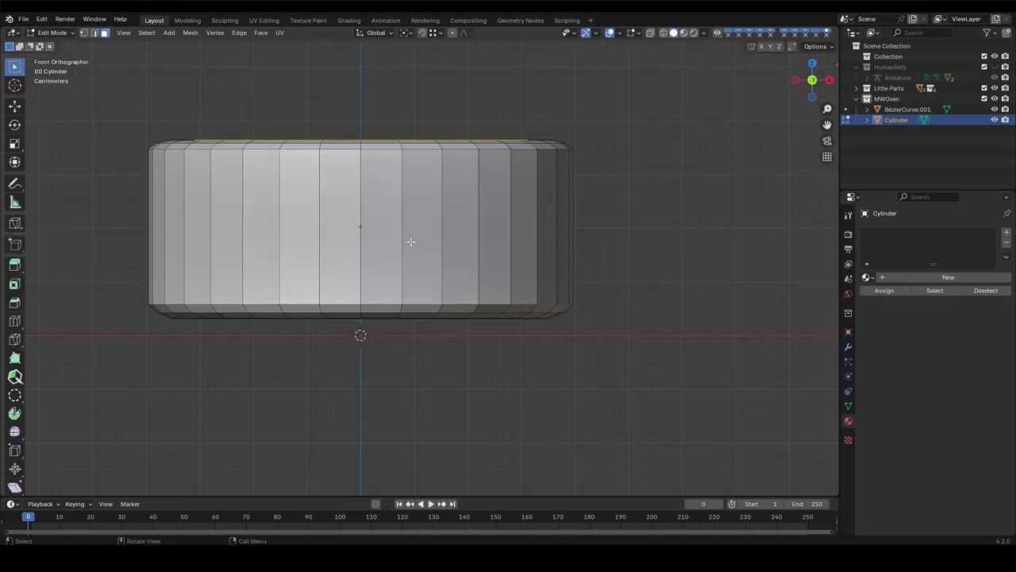
{"action": "key", "text": "ctrl+r"}
{"action": "left_click", "coordinate": [434, 261]}
{"action": "key", "text": "s"}
{"action": "key", "text": "z"}
{"action": "left_click", "coordinate": [564, 345]}
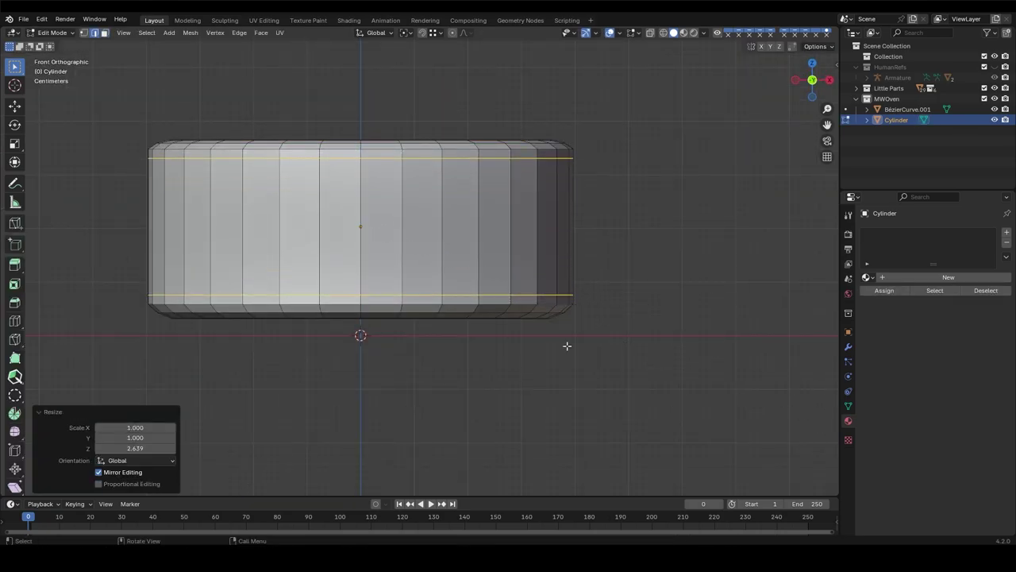
{"action": "key", "text": "s"}
{"action": "key", "text": "Escape"}
{"action": "key", "text": "ctrl+z"}
{"action": "key", "text": "ctrl+z"}
{"action": "key", "text": "s"}
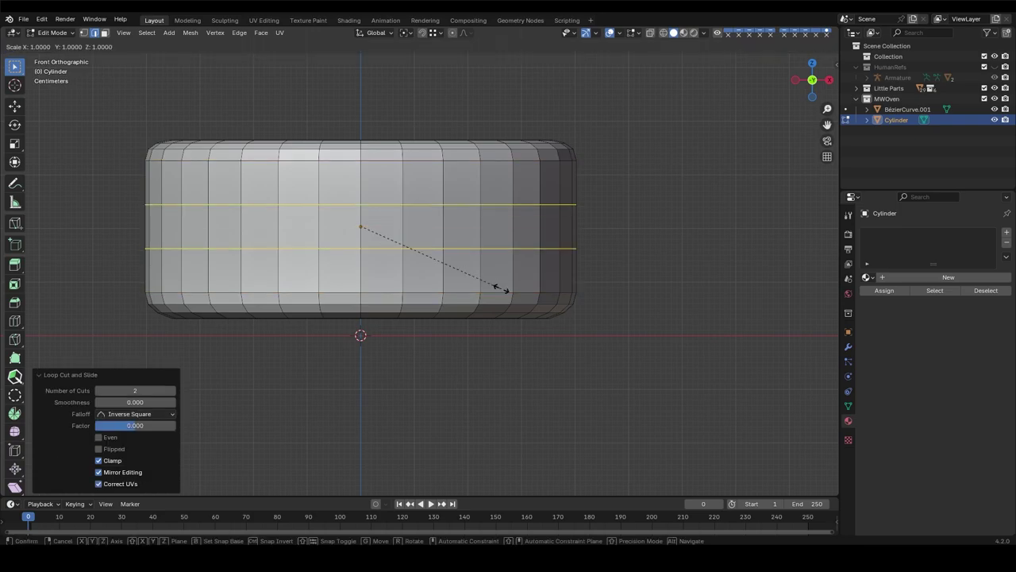
{"action": "key", "text": "Escape"}
- Select a strip of side faces and recess it into a rectangular door opening
{"action": "key", "text": "3"}
{"action": "left_click", "coordinate": [424, 256]}
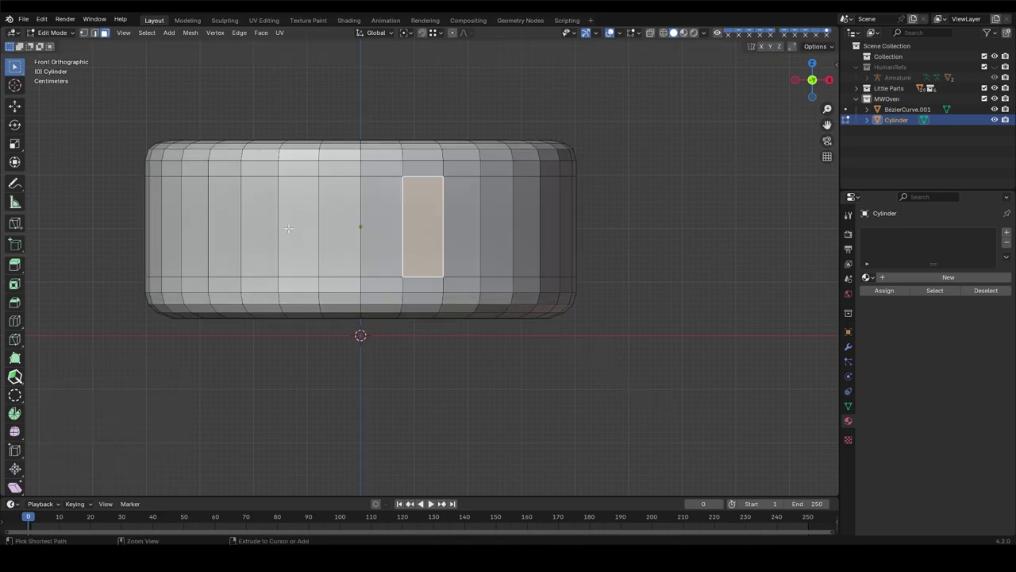
{"action": "left_click", "coordinate": [299, 238], "text": "ctrl"}
{"action": "mouse_move", "coordinate": [299, 238]}
{"action": "middle_mouse_down"}
{"action": "mouse_move", "coordinate": [303, 256]}
{"action": "mouse_move", "coordinate": [499, 265]}
{"action": "mouse_move", "coordinate": [523, 119]}
{"action": "mouse_move", "coordinate": [669, 313]}
{"action": "middle_mouse_up"}
{"action": "key", "text": "Tab"}
- Leave edit mode and open the Add Modifier list in the Modifier properties
{"action": "key", "text": "Tab"}
{"action": "key", "text": "Tab"}
{"action": "left_click", "coordinate": [847, 346]}
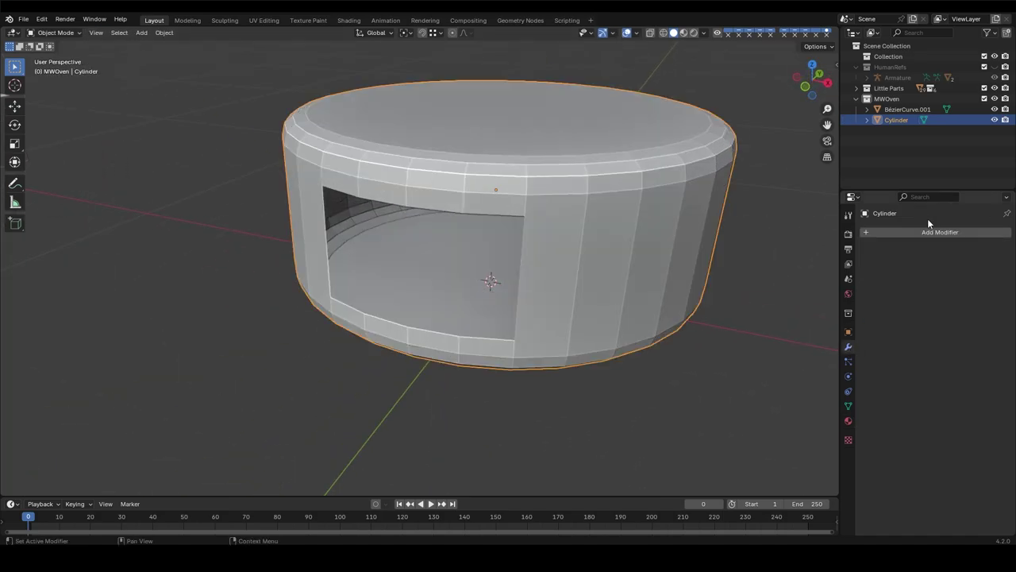
{"action": "left_click", "coordinate": [927, 232]}
- Select the cylinder body, smooth it with subdivision, and view its top straight on
{"action": "left_click", "coordinate": [798, 409]}
{"action": "middle_click_drag", "start_coordinate": [489, 209], "coordinate": [620, 229]}
{"action": "key", "text": "Tab"}
{"action": "key", "text": "Tab"}
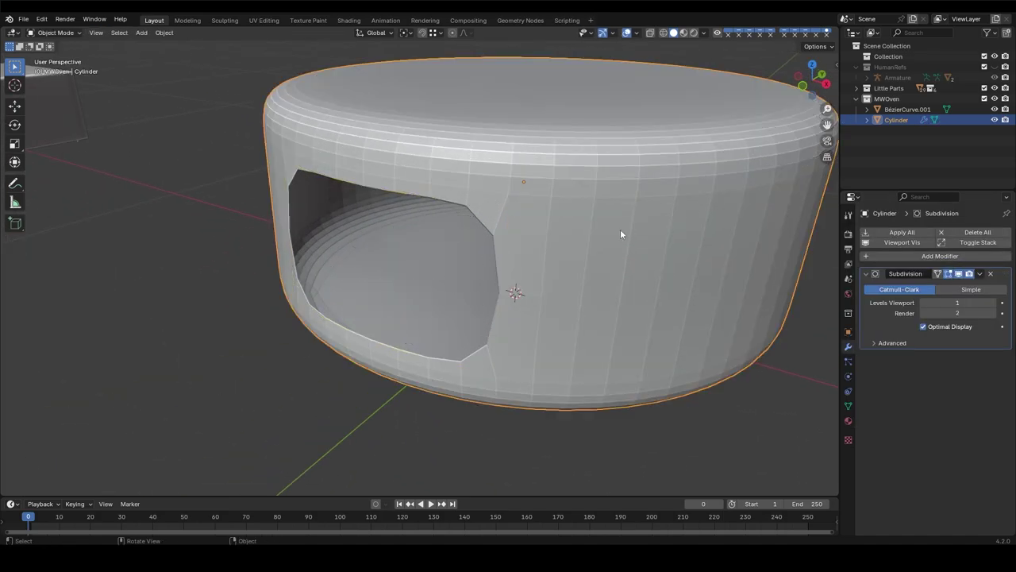
{"action": "mouse_move", "coordinate": [508, 262]}
{"action": "middle_mouse_down"}
{"action": "mouse_move", "coordinate": [494, 270]}
{"action": "mouse_move", "coordinate": [500, 277]}
{"action": "middle_mouse_up"}
{"action": "key", "text": "Tab"}
{"action": "key", "text": "KP_1"}
{"action": "key", "text": "grave"}
{"action": "key", "text": "8"}
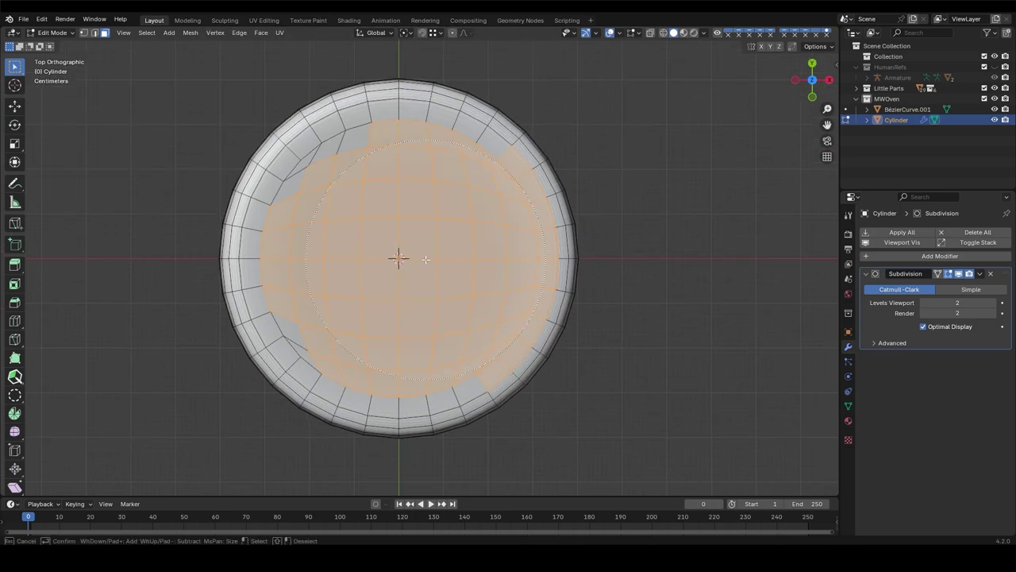
- Extrude and shrink the top faces twice to form an inset inner disc
{"action": "key", "text": "Escape"}
{"action": "middle_click_drag", "start_coordinate": [381, 277], "coordinate": [477, 238]}
{"action": "key", "text": "e"}
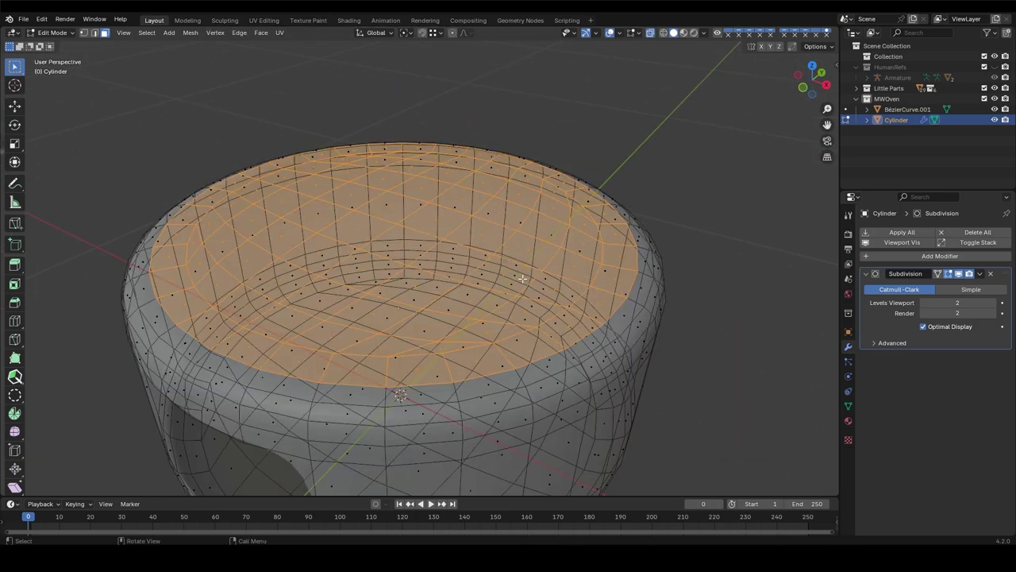
{"action": "left_click", "coordinate": [596, 337]}
{"action": "key", "text": "s"}
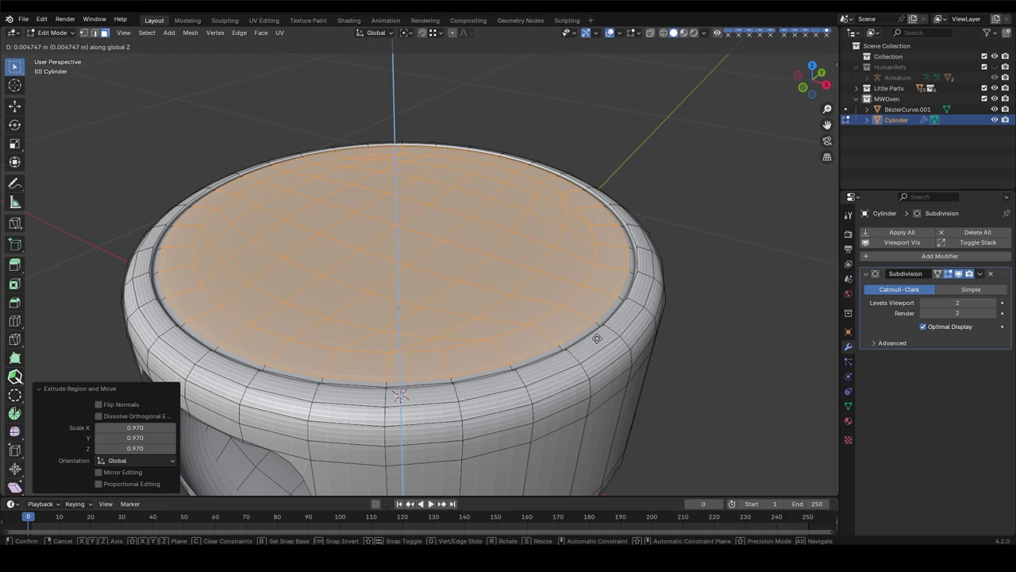
{"action": "left_click", "coordinate": [595, 332]}
{"action": "key", "text": "s"}
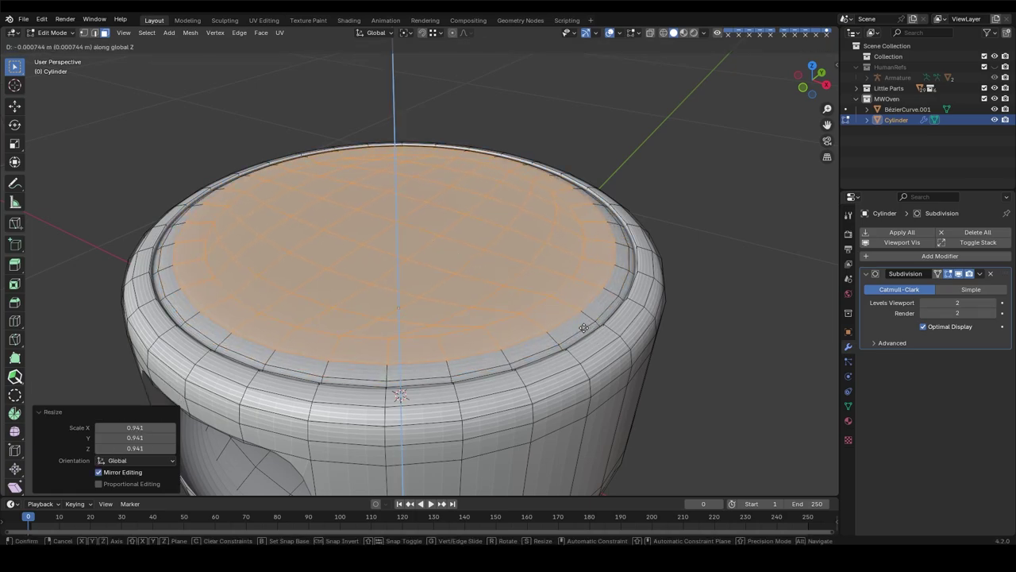
{"action": "left_click", "coordinate": [583, 328]}
{"action": "key", "text": "Tab"}
{"action": "middle_click_drag", "start_coordinate": [484, 255], "coordinate": [523, 249]}
- Select the top rim edge loop in edge mode and preview the smoothing
{"action": "key", "text": "Tab"}
{"action": "key", "text": "2"}
{"action": "left_click", "coordinate": [497, 328], "text": "alt"}
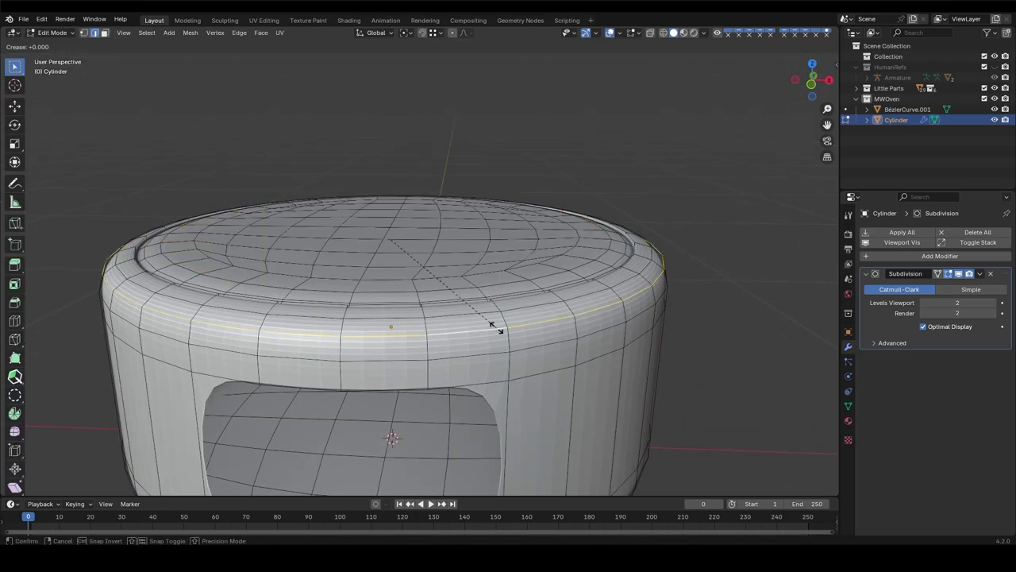
{"action": "mouse_move", "coordinate": [650, 293]}
{"action": "middle_mouse_down"}
{"action": "mouse_move", "coordinate": [619, 278]}
{"action": "mouse_move", "coordinate": [641, 281]}
{"action": "mouse_move", "coordinate": [524, 276]}
{"action": "middle_mouse_up"}
{"action": "key", "text": "Tab"}
{"action": "scroll", "coordinate": [594, 272], "scroll_direction": "down", "scroll_amount": 3}
{"action": "key", "text": "Tab"}
{"action": "key", "text": "Tab"}
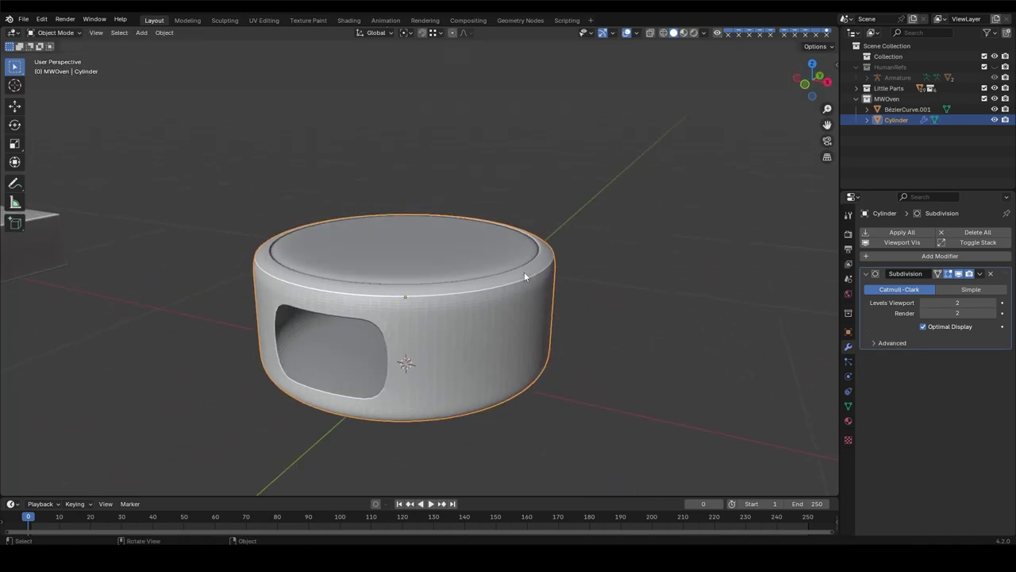
{"action": "key", "text": "Tab"}
- Crease the top rim loop fully with Shift+E 1, then check the body and its underside
{"action": "key", "text": "Tab"}
{"action": "key", "text": "Tab"}
{"action": "scroll", "coordinate": [578, 342], "scroll_direction": "up", "scroll_amount": 4}
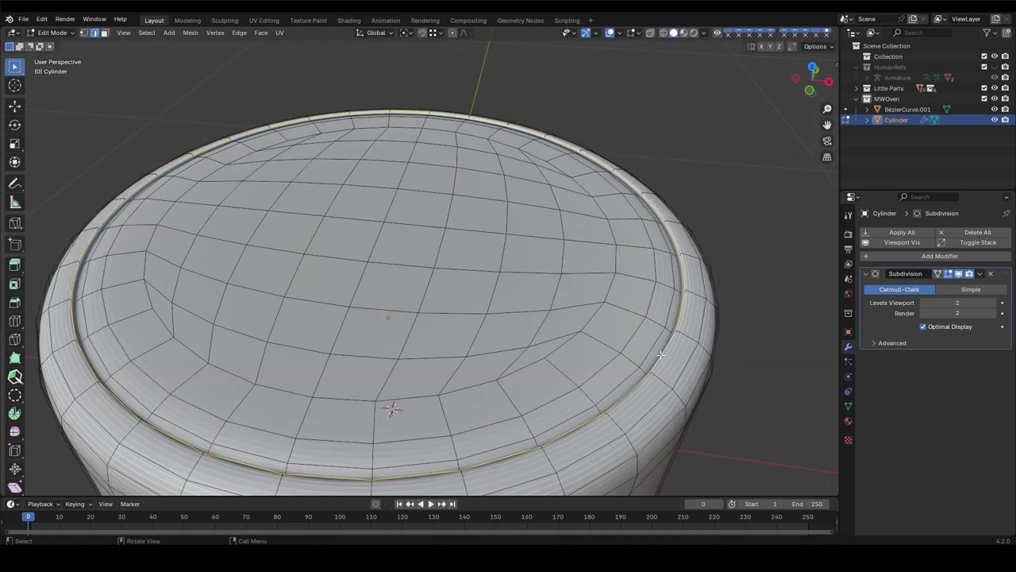
{"action": "key", "text": "shift+e"}
{"action": "type", "text": "1"}
{"action": "key", "text": "Return"}
{"action": "key", "text": "Tab"}
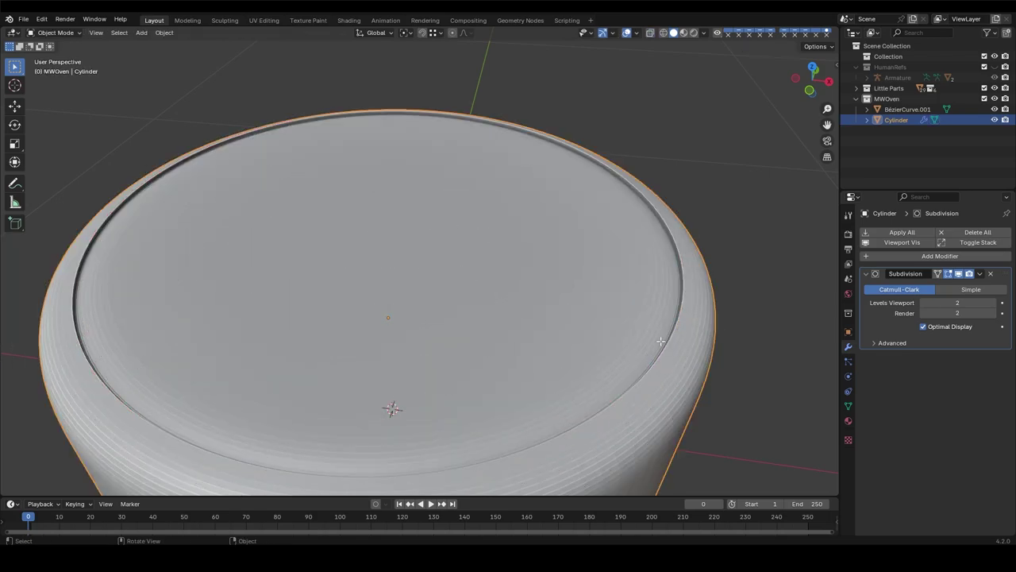
{"action": "key", "text": "Tab"}
{"action": "key", "text": "Escape"}
{"action": "key", "text": "Tab"}
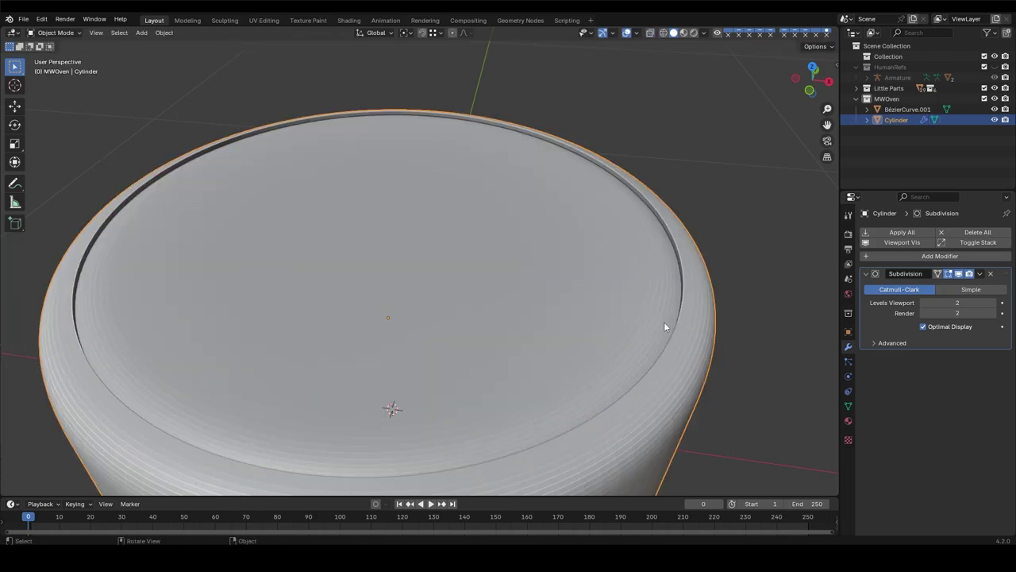
{"action": "scroll", "coordinate": [664, 322], "scroll_direction": "down", "scroll_amount": 5}
{"action": "key", "text": "Tab"}
{"action": "middle_click_drag", "start_coordinate": [558, 238], "coordinate": [504, 254]}
{"action": "key", "text": "ctrl+KP_7"}
- Circle-select the bottom faces and extrude-shrink them twice into an inset disc, ending at 0.990 scale
{"action": "left_click", "coordinate": [446, 217]}
{"action": "key", "text": "c"}
{"action": "left_click", "coordinate": [405, 240]}
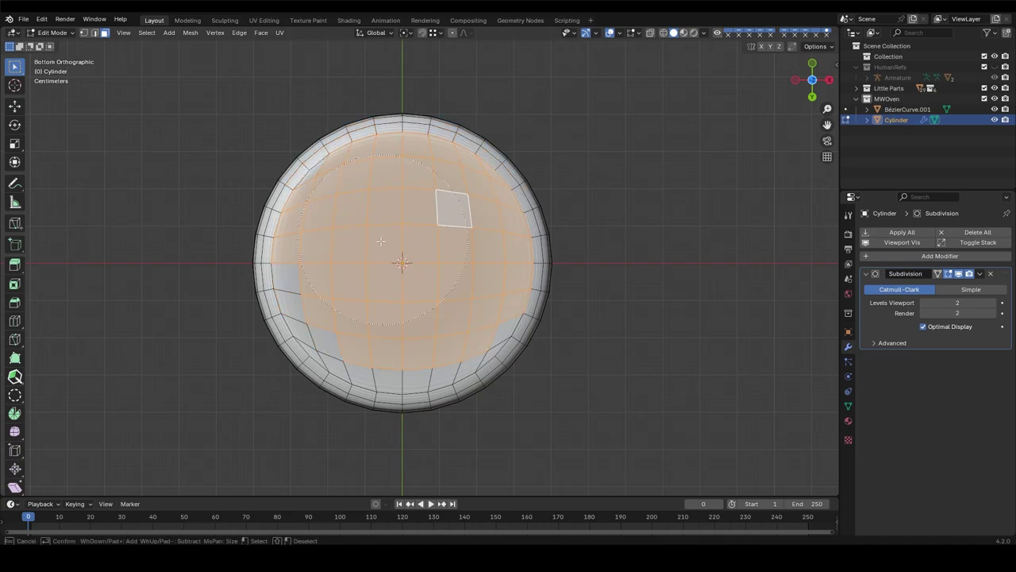
{"action": "middle_click_drag", "start_coordinate": [379, 228], "coordinate": [679, 384]}
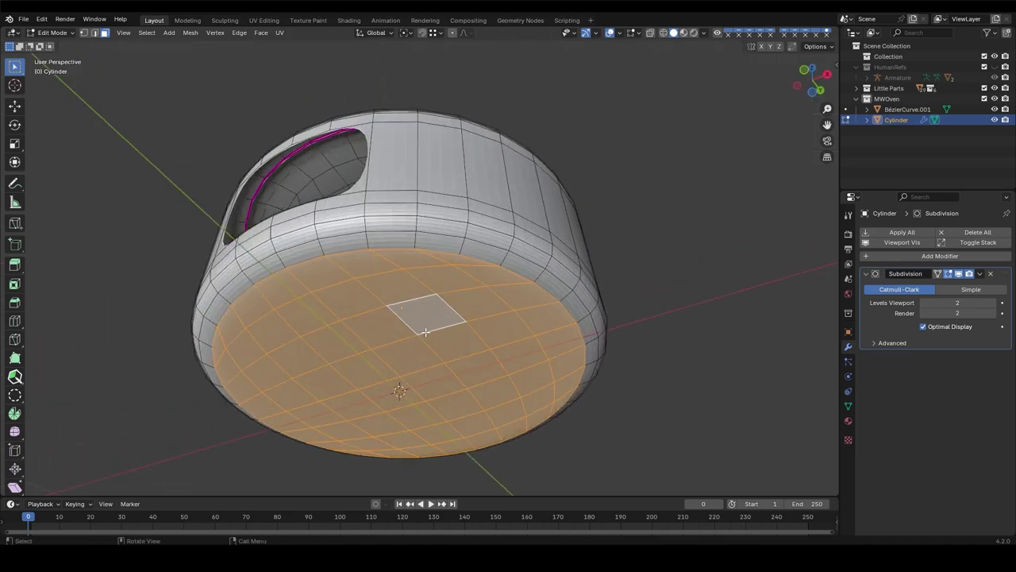
{"action": "key", "text": "e"}
{"action": "left_click", "coordinate": [673, 387]}
{"action": "key", "text": "e"}
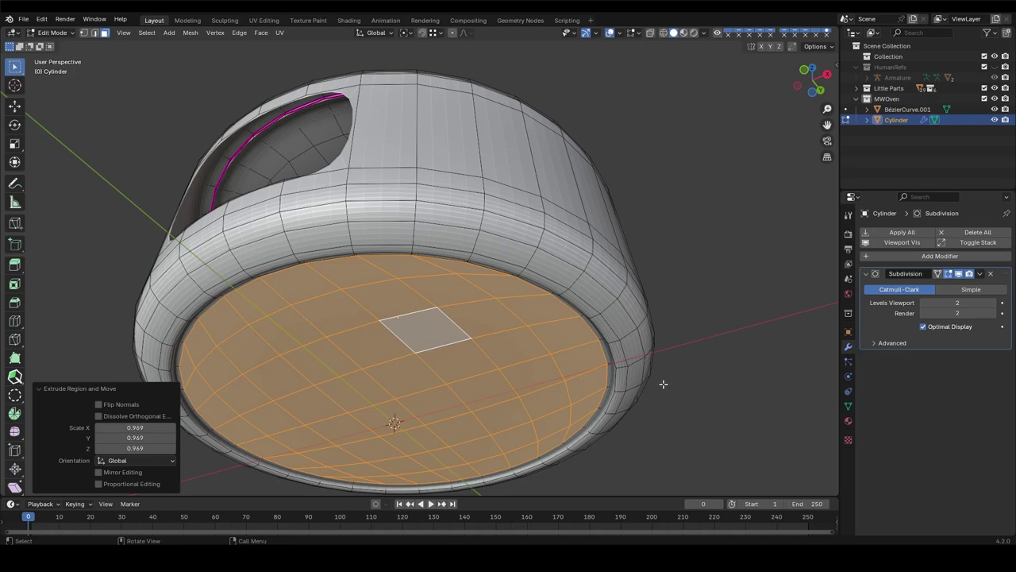
{"action": "key", "text": "s"}
{"action": "left_click", "coordinate": [662, 390]}
{"action": "key", "text": "e"}
{"action": "key", "text": "s"}
{"action": "left_click", "coordinate": [657, 392]}
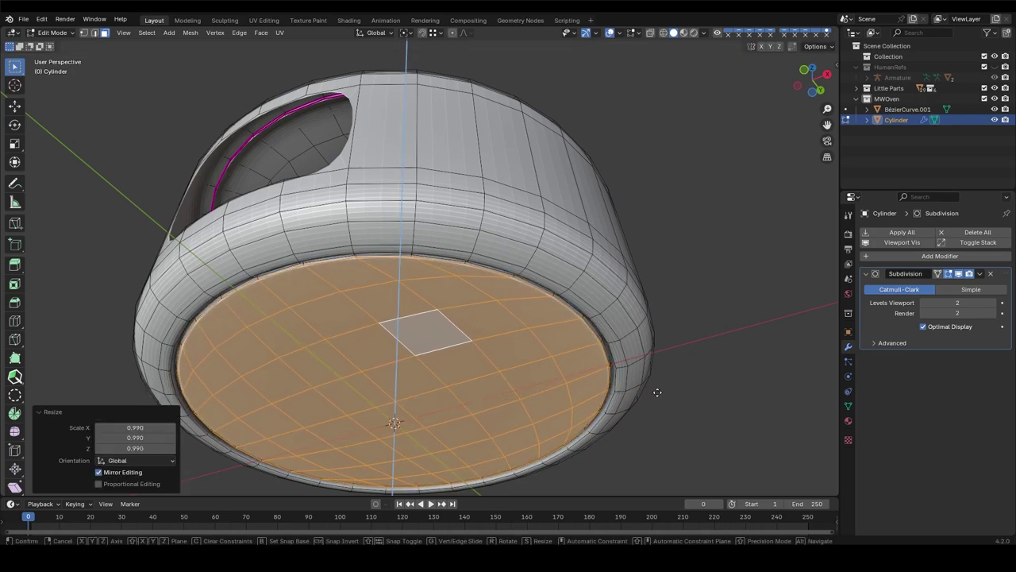
{"action": "left_click", "coordinate": [656, 393]}
- Fully crease the bottom rim edge loop to a crease value of 1
{"action": "key", "text": "alt+a"}
{"action": "key", "text": "2"}
{"action": "left_click", "coordinate": [601, 335], "text": "alt"}
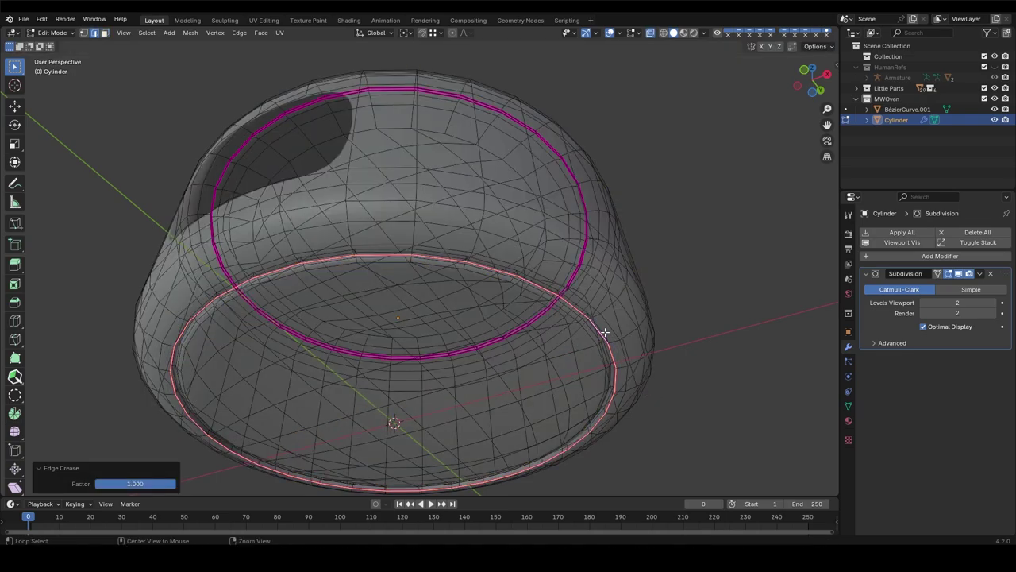
{"action": "key", "text": "shift+e"}
{"action": "right_click", "coordinate": [601, 332]}
{"action": "scroll", "coordinate": [458, 213], "scroll_direction": "down", "scroll_amount": 5}
{"action": "mouse_move", "coordinate": [458, 213]}
{"action": "middle_mouse_down"}
{"action": "mouse_move", "coordinate": [531, 320]}
{"action": "mouse_move", "coordinate": [399, 336]}
{"action": "mouse_move", "coordinate": [402, 292]}
{"action": "mouse_move", "coordinate": [366, 310]}
{"action": "middle_mouse_up"}
- Duplicate the door faces and separate them into their own object
{"action": "scroll", "coordinate": [401, 293], "scroll_direction": "up", "scroll_amount": 5}
{"action": "scroll", "coordinate": [365, 309], "scroll_direction": "up", "scroll_amount": 3}
{"action": "key", "text": "shift+d"}
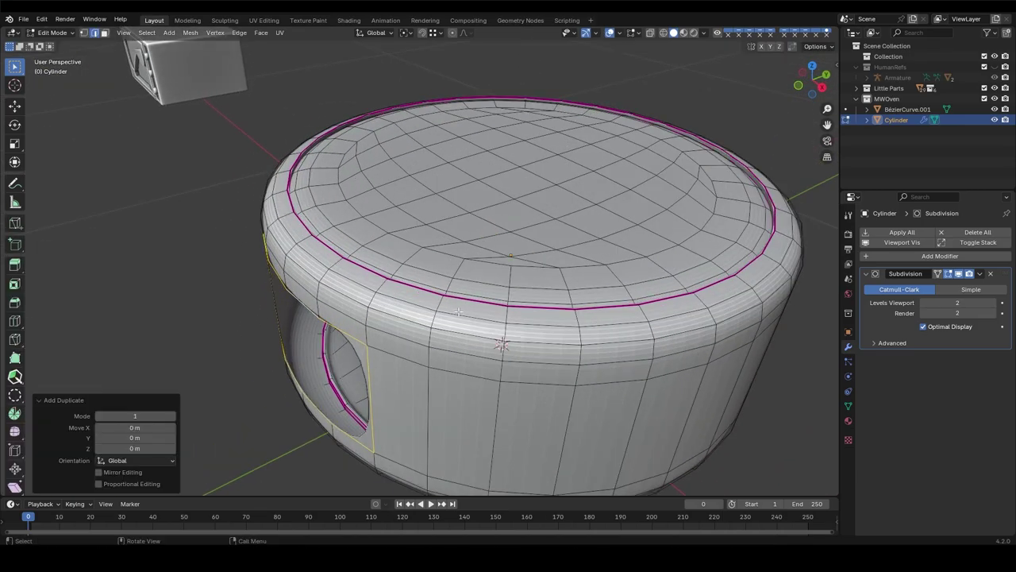
{"action": "key", "text": "p"}
{"action": "key", "text": "Tab"}
{"action": "left_click", "coordinate": [332, 324]}
{"action": "key", "text": "Tab"}
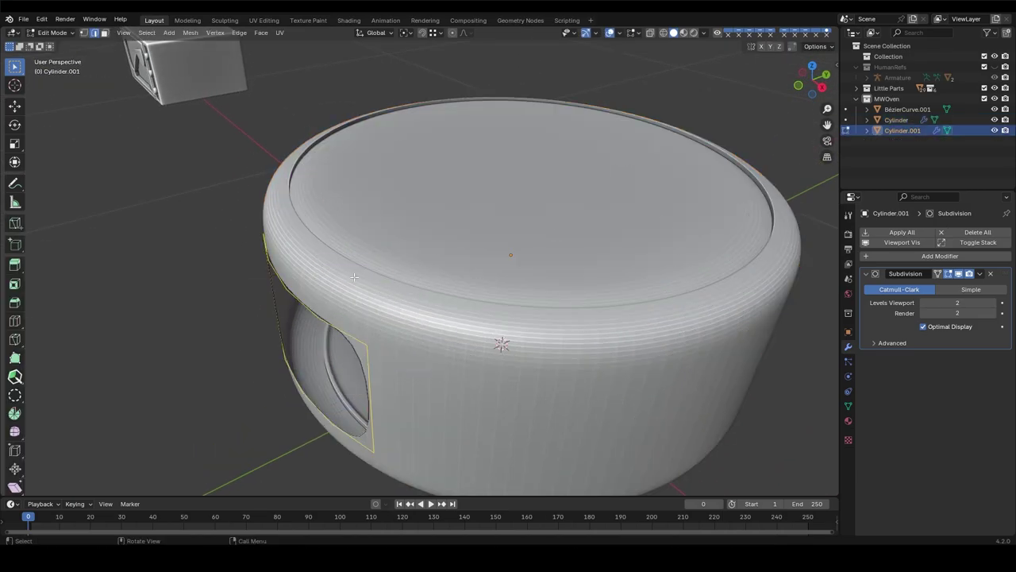
{"action": "right_click", "coordinate": [333, 268]}
{"action": "key", "text": "Escape"}
{"action": "key", "text": "Tab"}
{"action": "middle_click_drag", "start_coordinate": [446, 248], "coordinate": [496, 275]}
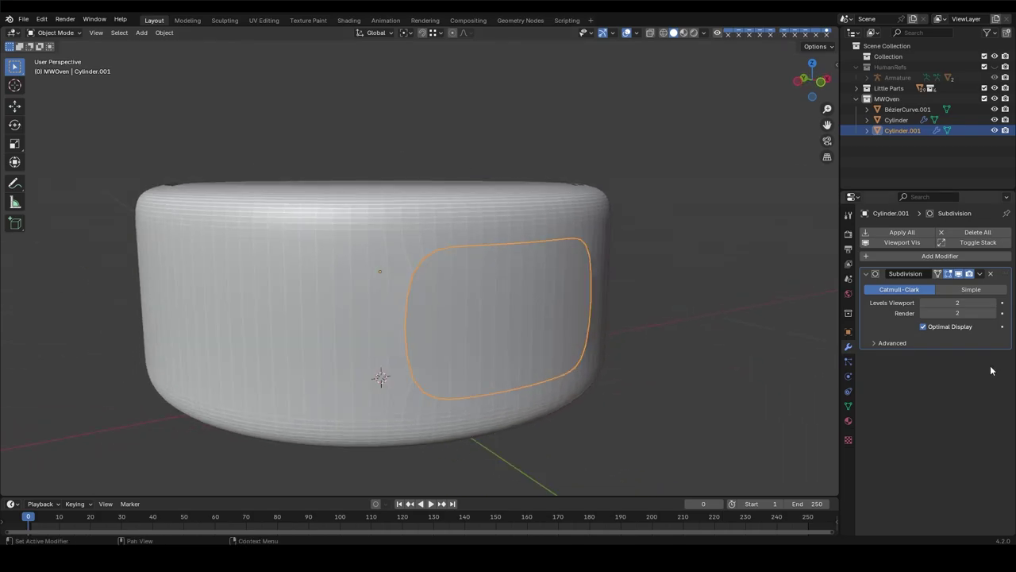
- Give the door panel a Solidify modifier at -0.003 m and nudge it along Y
{"action": "left_click", "coordinate": [913, 256]}
{"action": "left_click", "coordinate": [769, 384]}
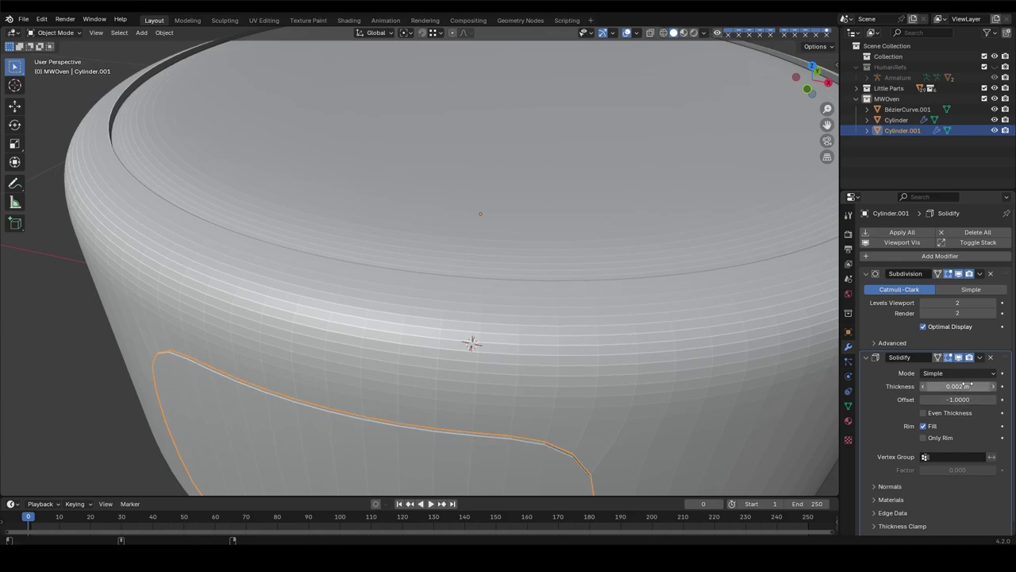
{"action": "scroll", "coordinate": [376, 311], "scroll_direction": "down", "scroll_amount": 5}
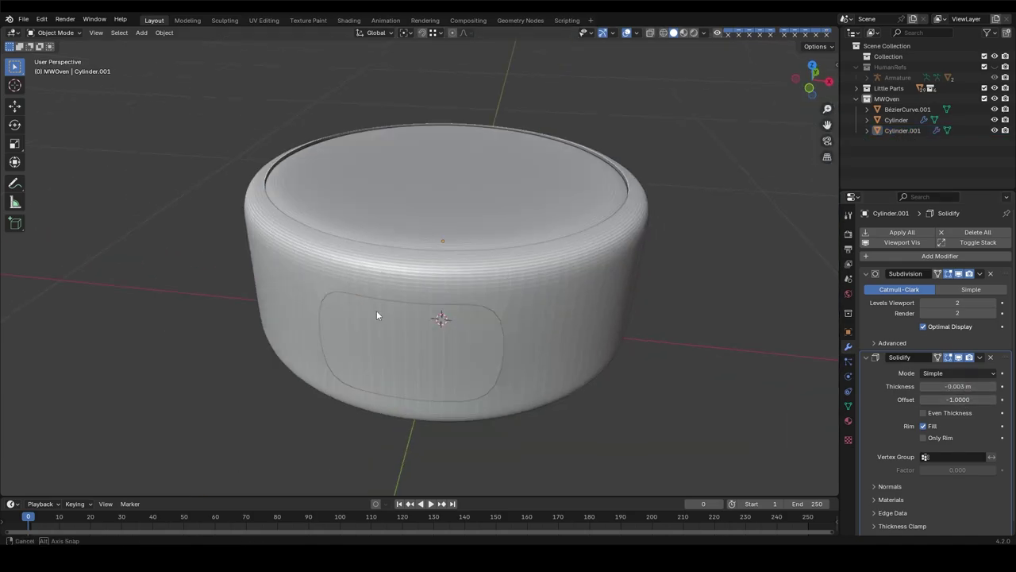
{"action": "middle_click_drag", "start_coordinate": [377, 310], "coordinate": [593, 343]}
{"action": "scroll", "coordinate": [592, 342], "scroll_direction": "up", "scroll_amount": 5}
{"action": "key", "text": "g"}
{"action": "key", "text": "y"}
{"action": "left_click", "coordinate": [531, 332]}
{"action": "scroll", "coordinate": [532, 331], "scroll_direction": "down", "scroll_amount": 5}
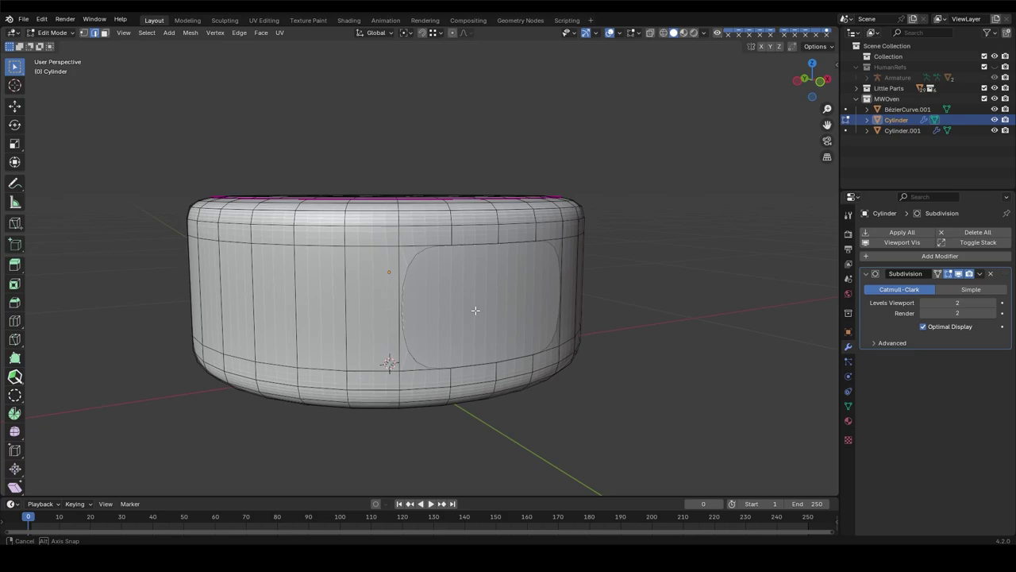
- Apply Shade Auto Smooth to both the main body and the door panel
{"action": "left_click", "coordinate": [469, 329]}
{"action": "right_click", "coordinate": [369, 229]}
{"action": "left_click", "coordinate": [369, 230]}
{"action": "middle_click_drag", "start_coordinate": [369, 230], "coordinate": [343, 223]}
{"action": "left_click", "coordinate": [399, 277]}
{"action": "right_click", "coordinate": [399, 276]}
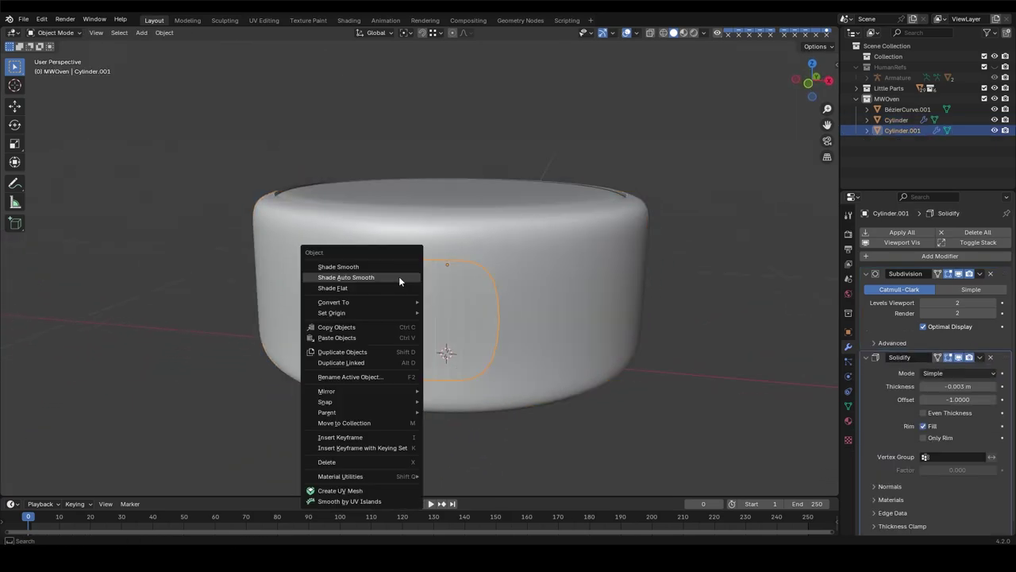
{"action": "left_click", "coordinate": [399, 276]}
{"action": "scroll", "coordinate": [462, 282], "scroll_direction": "down", "scroll_amount": 4}
{"action": "middle_click_drag", "start_coordinate": [462, 282], "coordinate": [516, 330]}
- Add a loop cut across the door panel in Edit Mode
{"action": "key", "text": "Tab"}
{"action": "middle_click_drag", "start_coordinate": [443, 309], "coordinate": [443, 342]}
{"action": "key", "text": "ctrl+r"}
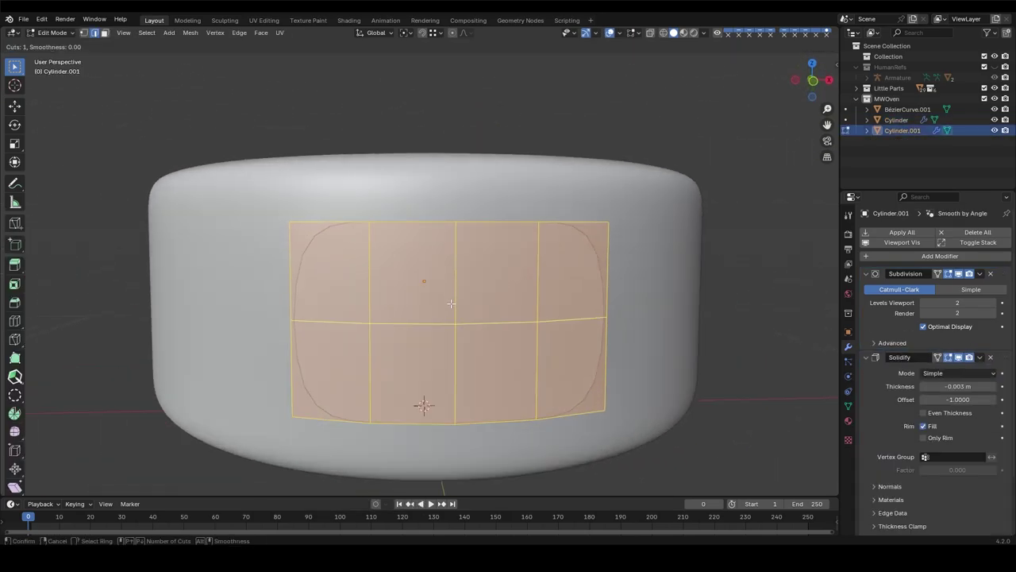
{"action": "left_click", "coordinate": [444, 321]}
{"action": "key", "text": "alt+q"}
{"action": "key", "text": "Tab"}
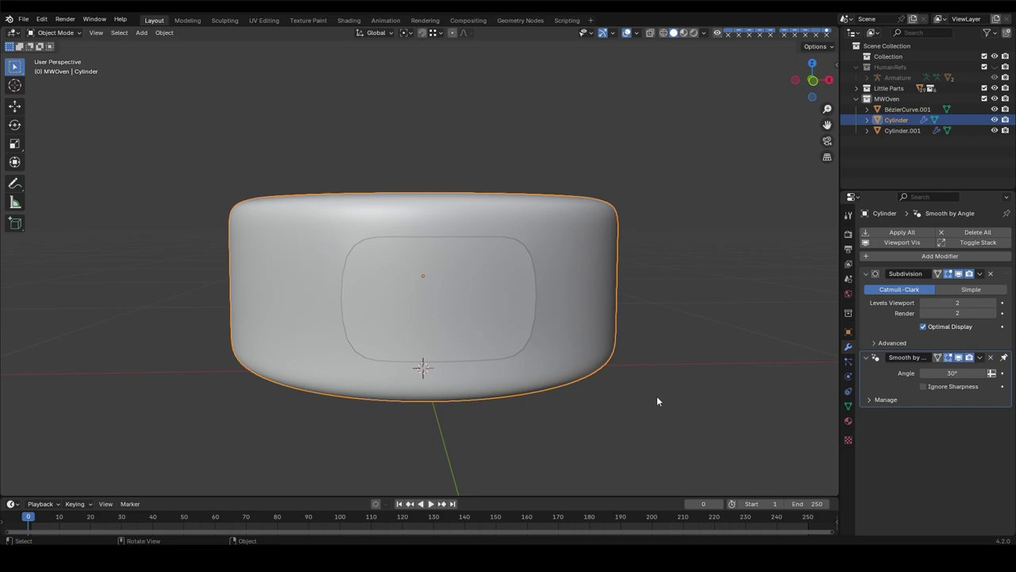
- Add a new cylinder mesh to the scene
{"action": "middle_click_drag", "start_coordinate": [352, 267], "coordinate": [478, 270]}
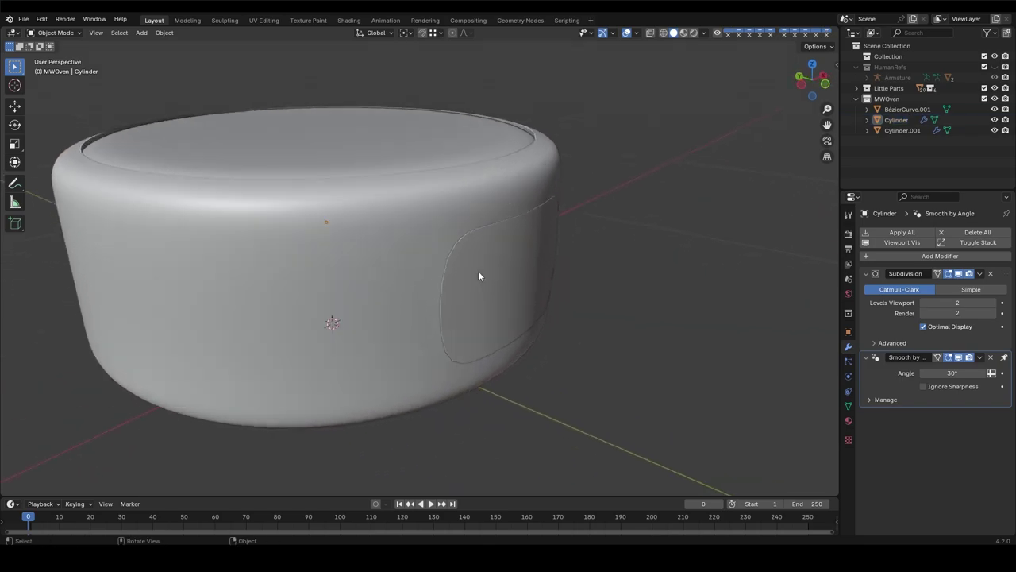
{"action": "key", "text": "shift+a"}
{"action": "left_click", "coordinate": [500, 275]}
- Shrink the new cylinder to about a quarter of its size from the front view
{"action": "key", "text": "Return"}
{"action": "scroll", "coordinate": [601, 296], "scroll_direction": "down", "scroll_amount": 5}
{"action": "key", "text": "s"}
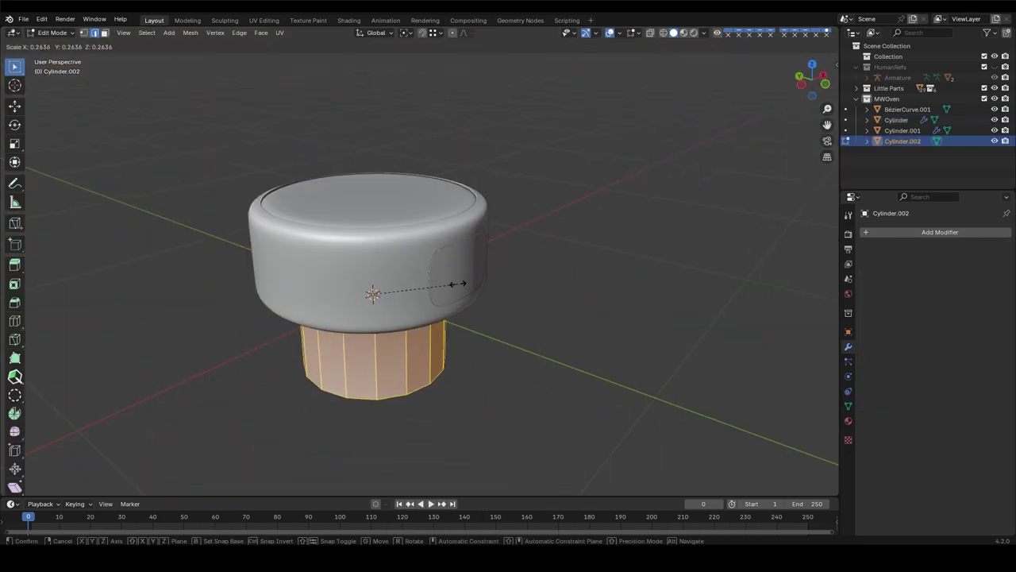
{"action": "key", "text": "KP_1"}
{"action": "scroll", "coordinate": [459, 405], "scroll_direction": "up", "scroll_amount": 4}
{"action": "key", "text": "s"}
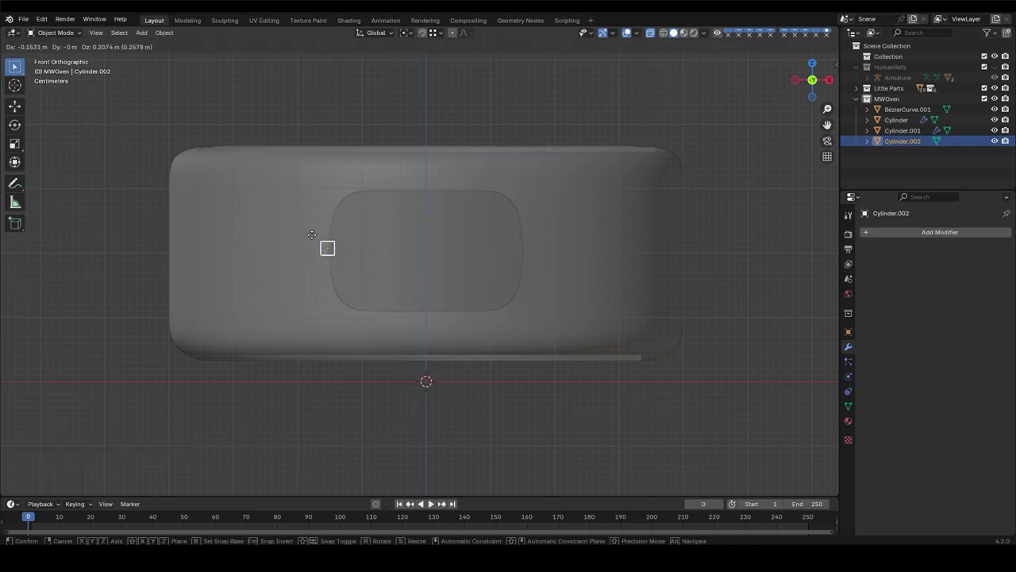
{"action": "left_click", "coordinate": [311, 235]}
- Move the small cylinder into place along the Y, X and Z axes
{"action": "middle_click_drag", "start_coordinate": [311, 234], "coordinate": [312, 289]}
{"action": "scroll", "coordinate": [496, 391], "scroll_direction": "up", "scroll_amount": 5}
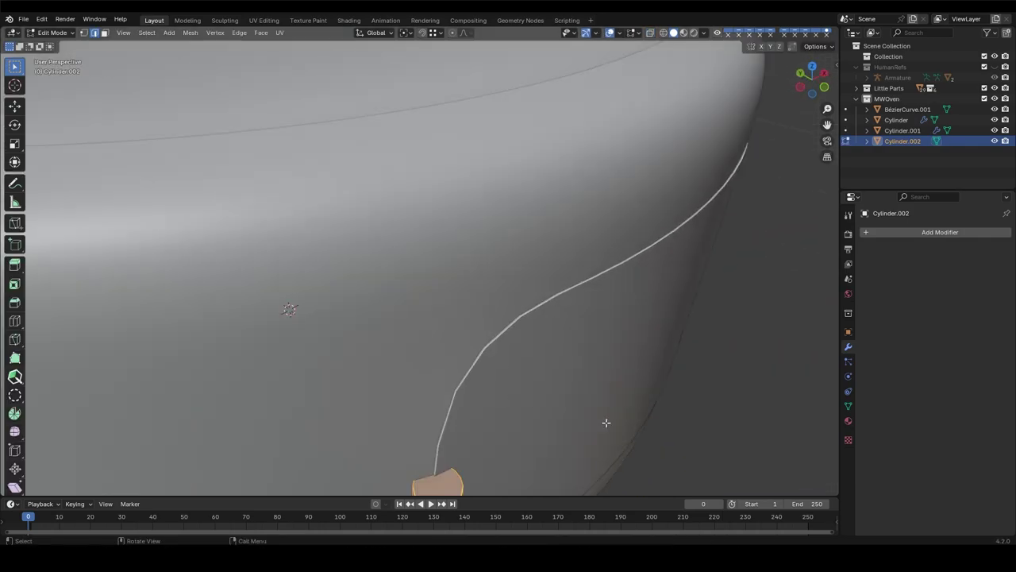
{"action": "mouse_move", "coordinate": [510, 453]}
{"action": "middle_mouse_down"}
{"action": "mouse_move", "coordinate": [465, 390]}
{"action": "mouse_move", "coordinate": [416, 380]}
{"action": "mouse_move", "coordinate": [407, 299]}
{"action": "mouse_move", "coordinate": [365, 268]}
{"action": "mouse_move", "coordinate": [298, 293]}
{"action": "middle_mouse_up"}
{"action": "left_click", "coordinate": [465, 390]}
{"action": "key", "text": "g"}
{"action": "key", "text": "x"}
{"action": "left_click", "coordinate": [466, 390]}
{"action": "key", "text": "g"}
{"action": "key", "text": "z"}
{"action": "left_click", "coordinate": [366, 279]}
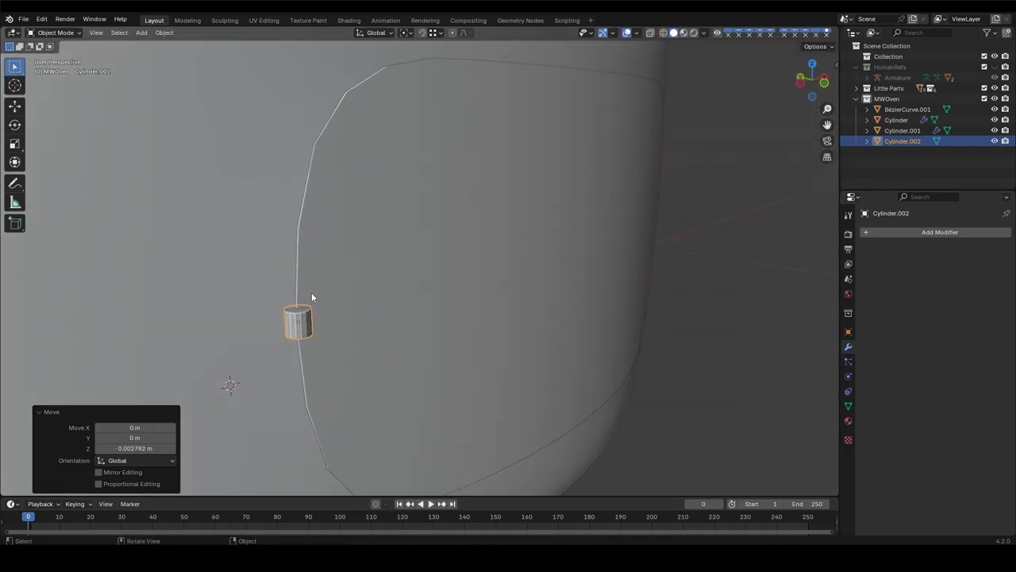
- Stretch the small cylinder along Z into a tall rod
{"action": "key", "text": "Tab"}
{"action": "key", "text": "s"}
{"action": "key", "text": "z"}
{"action": "left_click", "coordinate": [645, 414]}
{"action": "middle_click_drag", "start_coordinate": [644, 414], "coordinate": [377, 299]}
{"action": "left_click", "coordinate": [377, 300]}
- Extrude the rod's top rim loop and cap it with Grid Fill
{"action": "key", "text": "alt+z"}
{"action": "key", "text": "ctrl+Tab"}
{"action": "key", "text": "alt+z"}
{"action": "key", "text": "alt+z"}
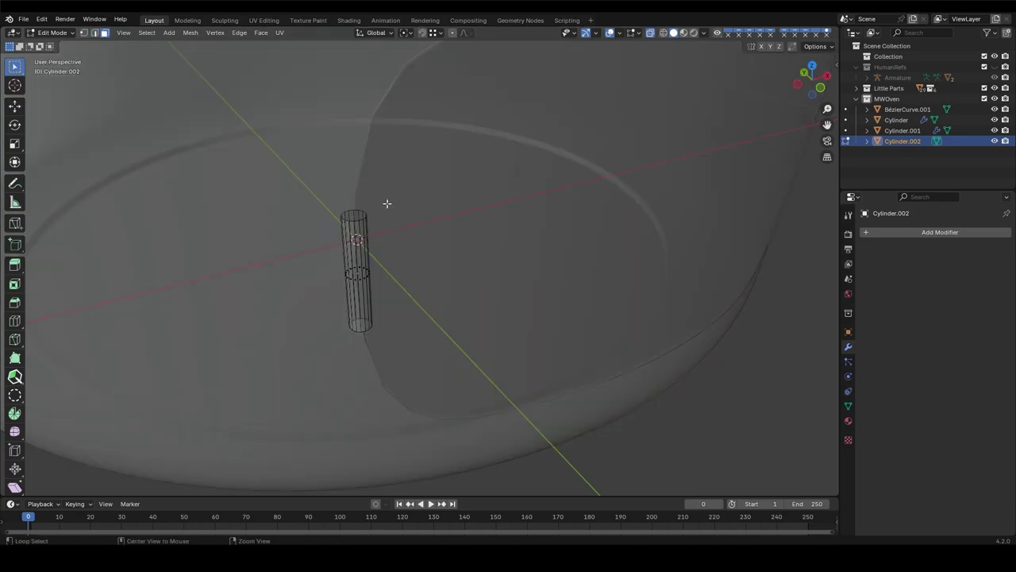
{"action": "key", "text": "alt+z"}
{"action": "key", "text": "alt+z"}
{"action": "key", "text": "a"}
{"action": "key", "text": "alt+z"}
{"action": "key", "text": "2"}
{"action": "left_click", "coordinate": [352, 227], "text": "alt"}
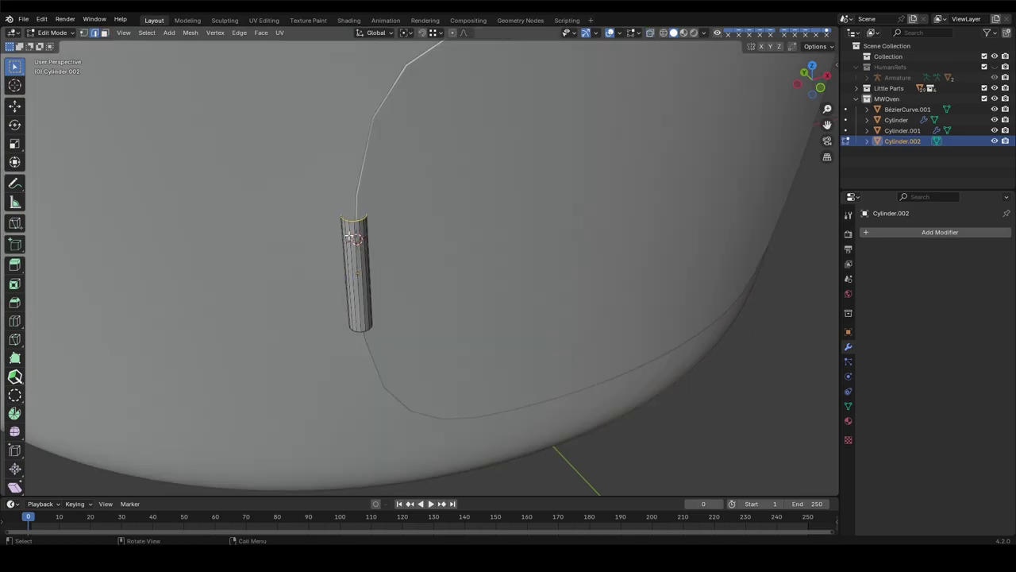
{"action": "mouse_move", "coordinate": [354, 235]}
{"action": "middle_mouse_down"}
{"action": "mouse_move", "coordinate": [440, 295]}
{"action": "mouse_move", "coordinate": [462, 349]}
{"action": "middle_mouse_up"}
{"action": "right_click", "coordinate": [450, 338]}
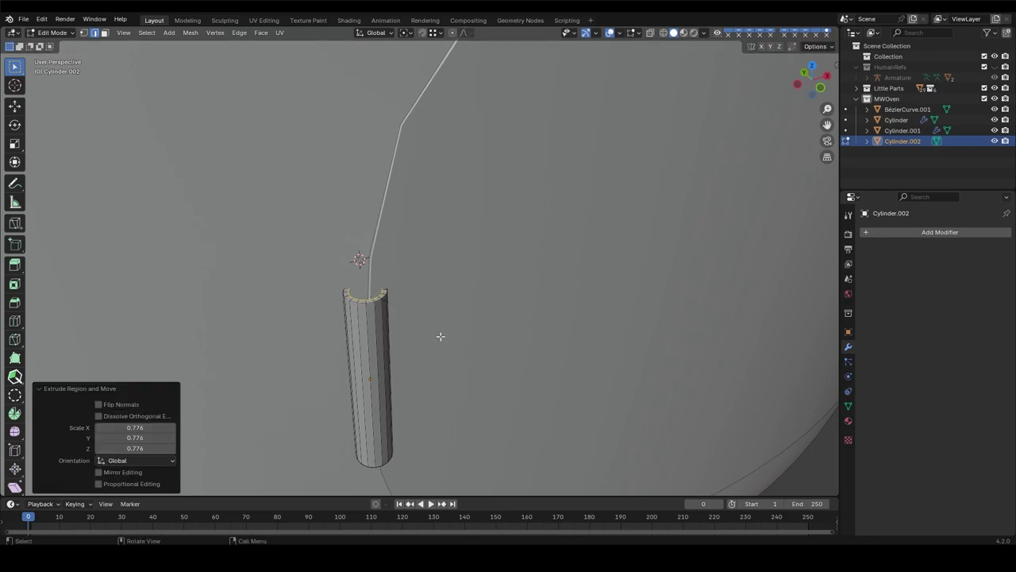
{"action": "key", "text": "e"}
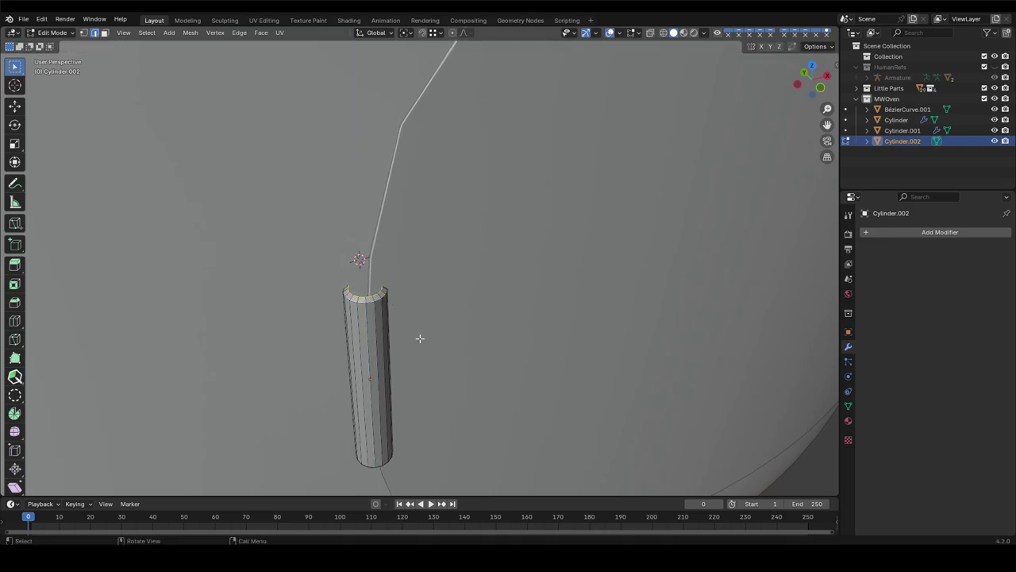
{"action": "left_click", "coordinate": [397, 326]}
{"action": "right_click", "coordinate": [421, 334]}
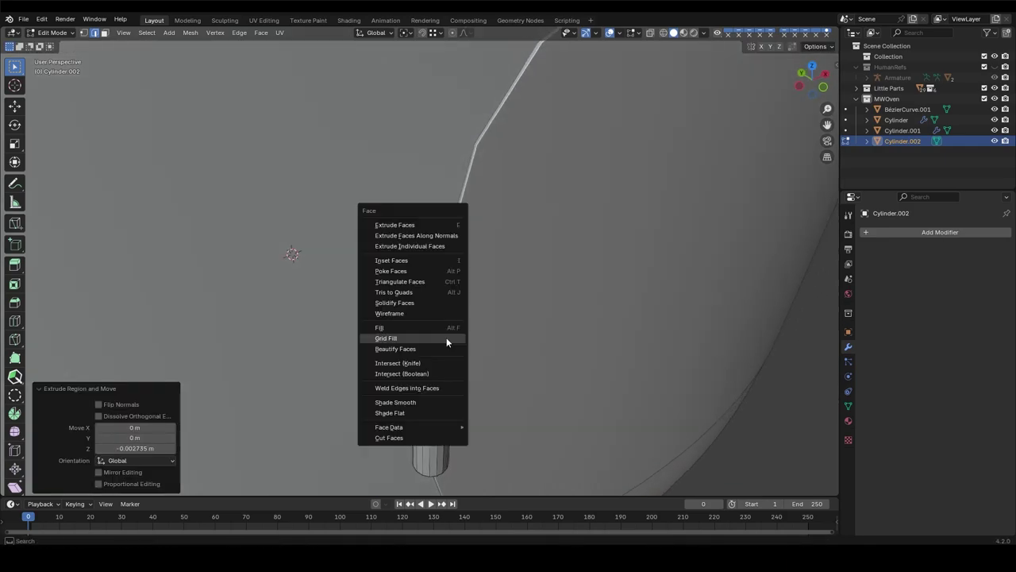
{"action": "left_click", "coordinate": [446, 337]}
{"action": "mouse_move", "coordinate": [338, 227]}
{"action": "middle_mouse_down"}
{"action": "mouse_move", "coordinate": [355, 383]}
{"action": "mouse_move", "coordinate": [325, 336]}
{"action": "mouse_move", "coordinate": [519, 295]}
{"action": "middle_mouse_up"}
- Extrude the bottom rim loop, scale it inward, and cap it with Grid Fill
{"action": "key", "text": "s"}
{"action": "left_click", "coordinate": [513, 302]}
{"action": "key", "text": "g"}
{"action": "key", "text": "z"}
{"action": "left_click", "coordinate": [499, 298]}
{"action": "key", "text": "alt+z"}
{"action": "key", "text": "e"}
{"action": "key", "text": "s"}
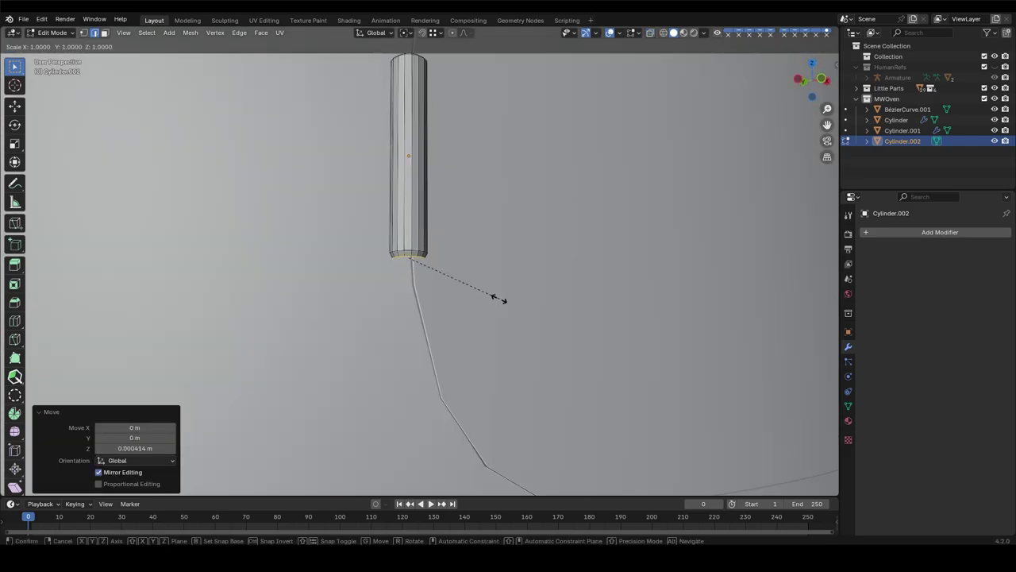
{"action": "left_click", "coordinate": [433, 270]}
{"action": "mouse_move", "coordinate": [433, 270]}
{"action": "middle_mouse_down"}
{"action": "mouse_move", "coordinate": [460, 339]}
{"action": "mouse_move", "coordinate": [406, 198]}
{"action": "middle_mouse_up"}
{"action": "key", "text": "e"}
{"action": "right_click", "coordinate": [461, 339]}
{"action": "right_click", "coordinate": [460, 325]}
{"action": "left_click", "coordinate": [460, 325]}
{"action": "key", "text": "alt+z"}
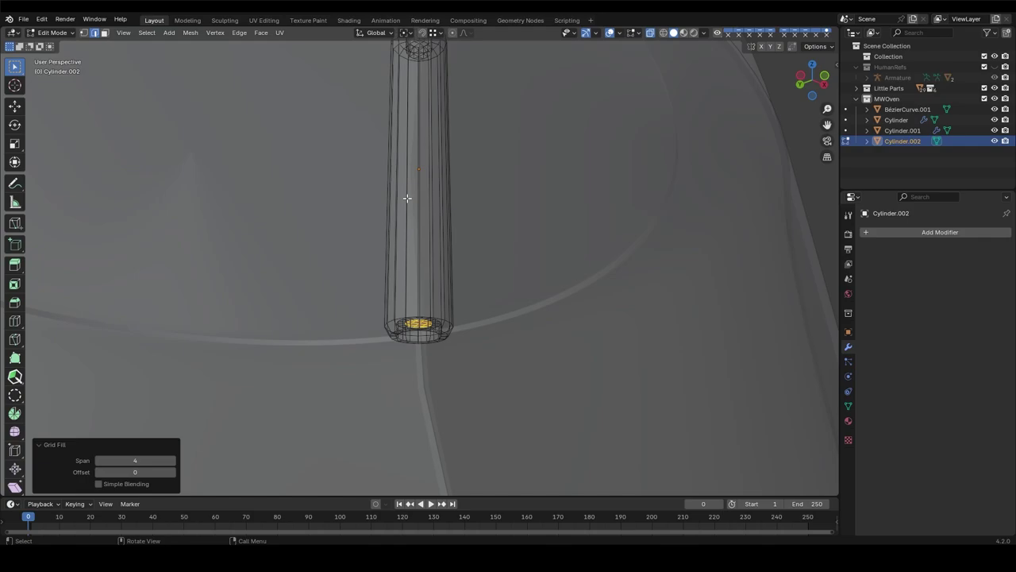
- Add two edge loops and scale them along Z so they sit near both ends
{"action": "key", "text": "ctrl+r"}
{"action": "left_click", "coordinate": [472, 268]}
{"action": "key", "text": "alt+z"}
{"action": "key", "text": "s"}
{"action": "key", "text": "z"}
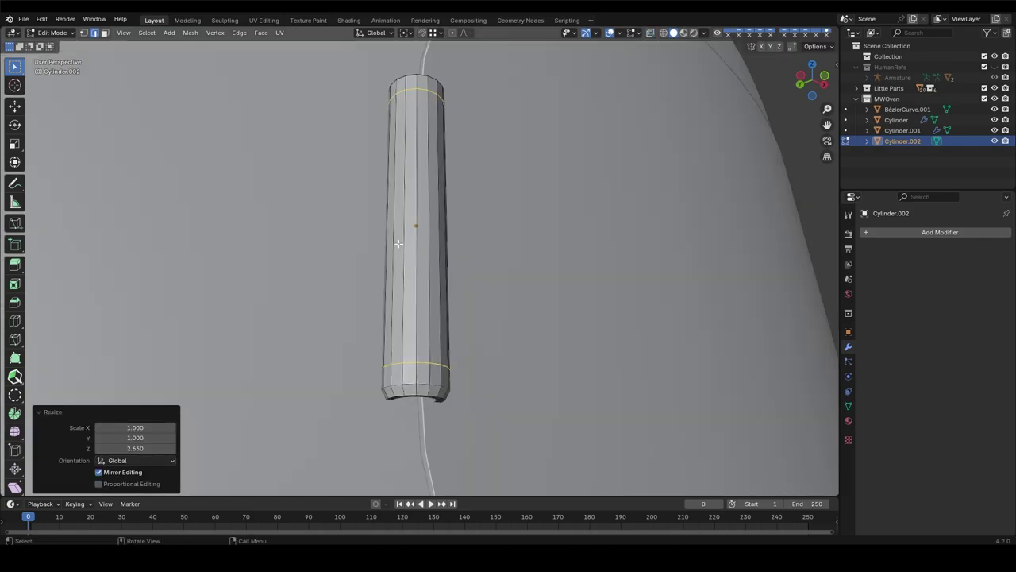
{"action": "left_click", "coordinate": [430, 254]}
{"action": "key", "text": "g"}
{"action": "key", "text": "g"}
{"action": "key", "text": "Escape"}
{"action": "key", "text": "ctrl+z"}
{"action": "key", "text": "s"}
{"action": "key", "text": "z"}
{"action": "left_click", "coordinate": [642, 470]}
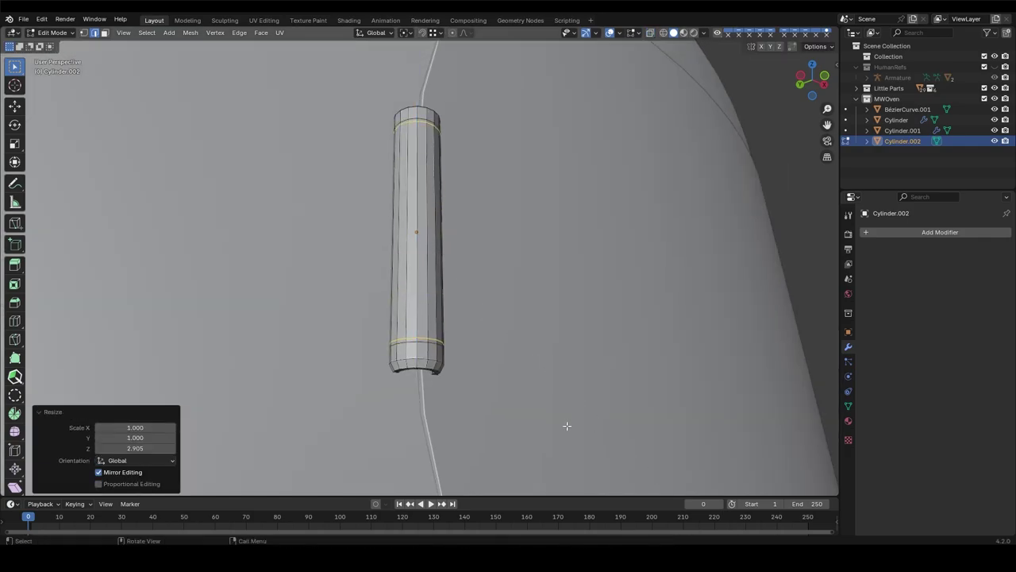
- Shrink the loop near the top end inward with Alt+S to form a groove
{"action": "key", "text": "3"}
{"action": "key", "text": "a"}
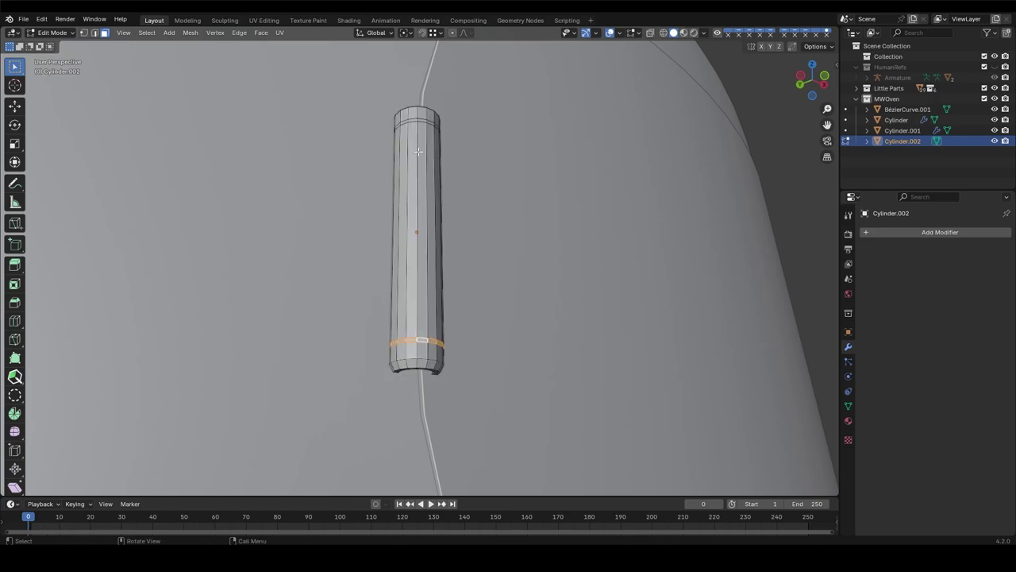
{"action": "scroll", "coordinate": [417, 151], "scroll_direction": "up", "scroll_amount": 2}
{"action": "left_click", "coordinate": [428, 141], "text": "alt+shift"}
{"action": "key", "text": "alt+s"}
{"action": "left_click", "coordinate": [481, 246]}
- Add two more middle loop cuts spread along Z, then return to Object Mode
{"action": "key", "text": "ctrl+r"}
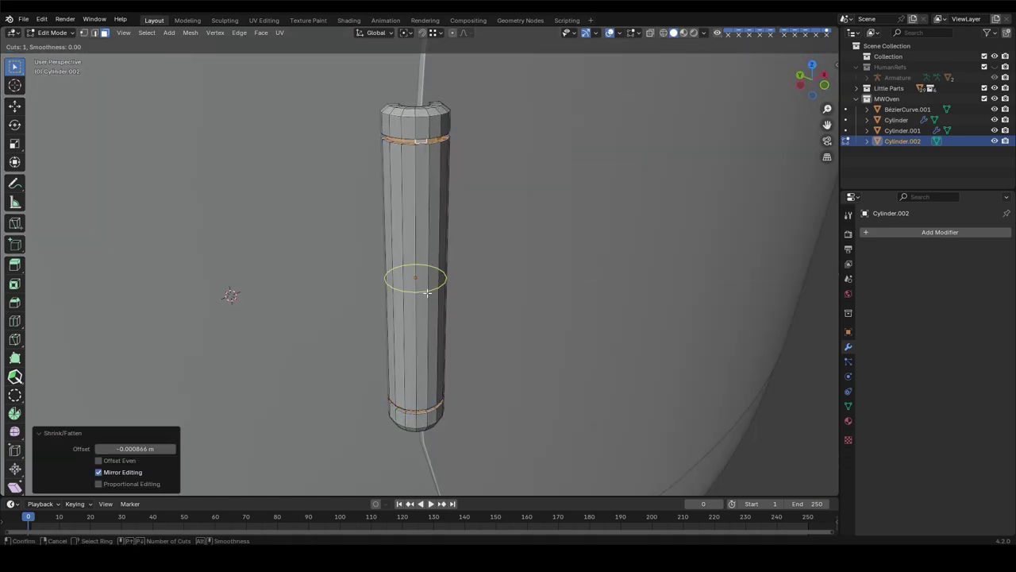
{"action": "scroll", "coordinate": [427, 293], "scroll_direction": "up", "scroll_amount": 1}
{"action": "left_click", "coordinate": [429, 294]}
{"action": "left_click", "coordinate": [476, 347]}
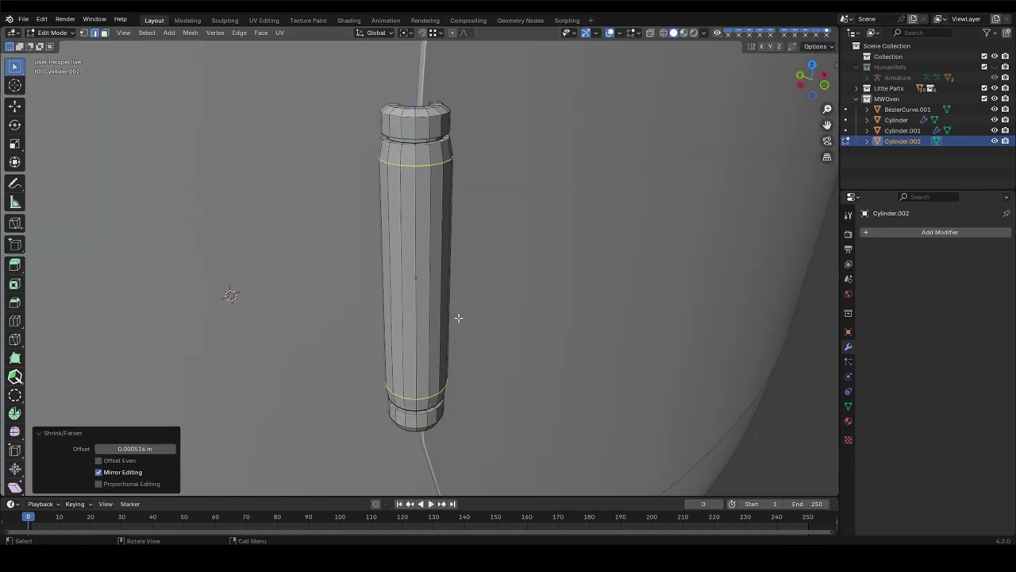
{"action": "key", "text": "s"}
{"action": "key", "text": "z"}
{"action": "left_click", "coordinate": [474, 360]}
{"action": "key", "text": "Tab"}
{"action": "scroll", "coordinate": [439, 310], "scroll_direction": "down", "scroll_amount": 6}
{"action": "middle_click_drag", "start_coordinate": [439, 305], "coordinate": [367, 275]}
- Shade the hinge cylinder (Cylinder.002) with Auto Smooth
{"action": "right_click", "coordinate": [381, 238]}
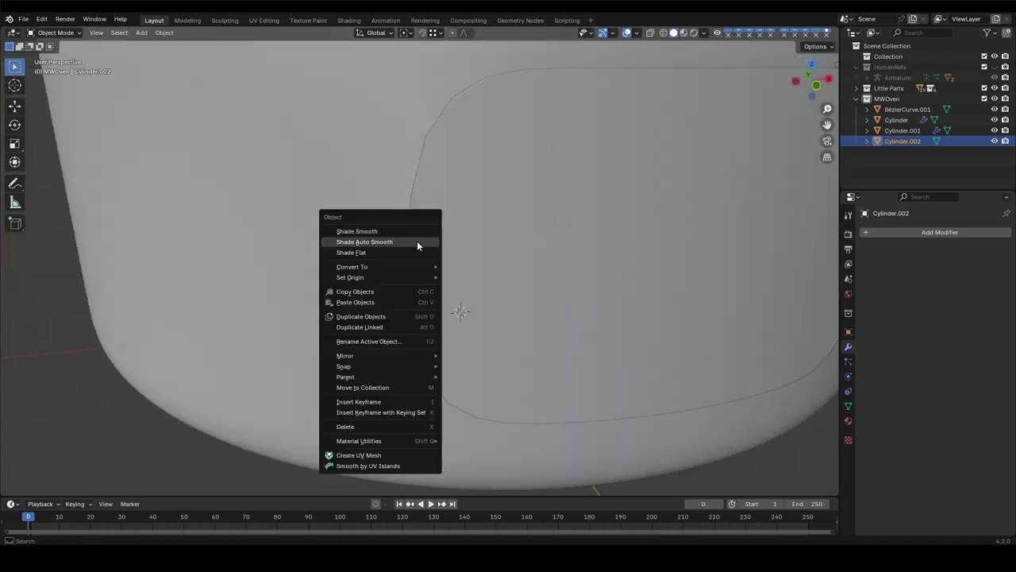
{"action": "left_click", "coordinate": [419, 241]}
{"action": "scroll", "coordinate": [500, 370], "scroll_direction": "down", "scroll_amount": 3}
{"action": "scroll", "coordinate": [500, 370], "scroll_direction": "up", "scroll_amount": 3}
- Duplicate the door's rightmost face column in place and separate it into its own object
{"action": "middle_click_drag", "start_coordinate": [500, 370], "coordinate": [418, 337]}
{"action": "left_click", "coordinate": [424, 301]}
{"action": "key", "text": "Tab"}
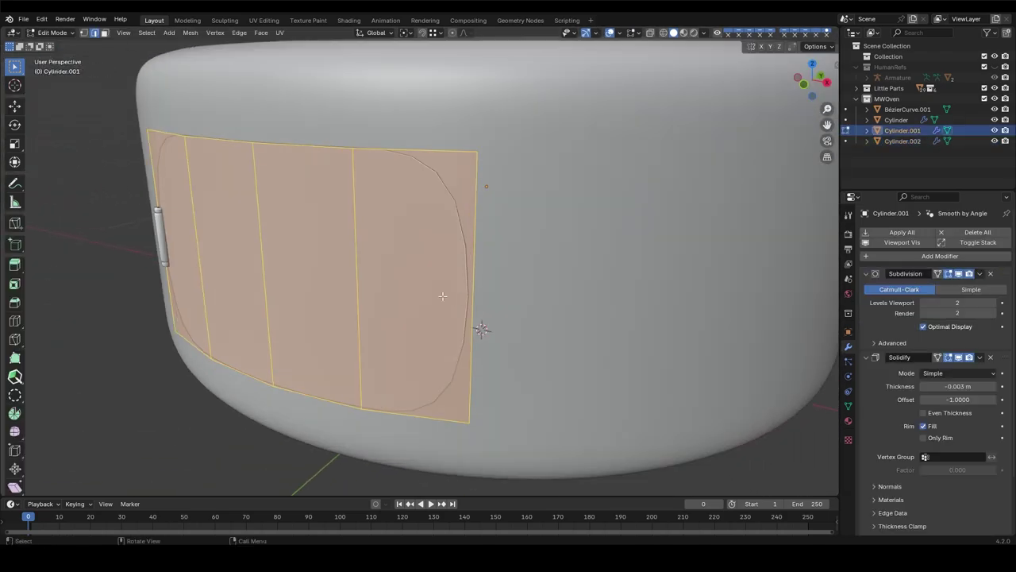
{"action": "left_click", "coordinate": [444, 295]}
{"action": "key", "text": "shift+d"}
{"action": "right_click", "coordinate": [447, 300]}
{"action": "key", "text": "p"}
{"action": "left_click", "coordinate": [446, 299]}
- Squash the separated piece vertically by scaling it along Z
{"action": "key", "text": "Tab"}
{"action": "left_click", "coordinate": [468, 373]}
{"action": "key", "text": "Tab"}
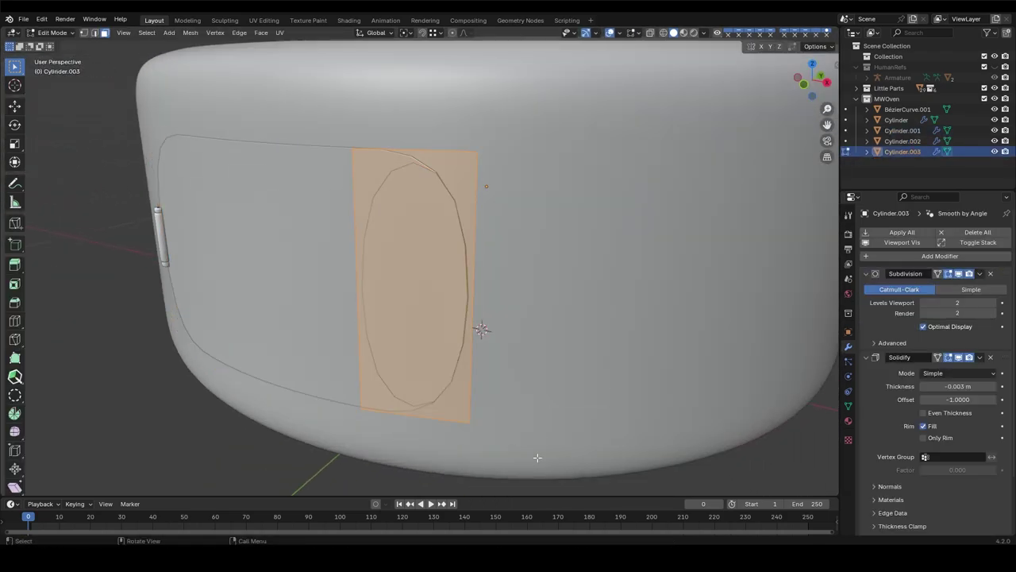
{"action": "key", "text": "s"}
{"action": "key", "text": "z"}
{"action": "left_click", "coordinate": [437, 313]}
- Narrow the piece into a smaller rectangle with an edge slide after undoing an inset
{"action": "middle_click_drag", "start_coordinate": [437, 314], "coordinate": [429, 349]}
{"action": "key", "text": "i"}
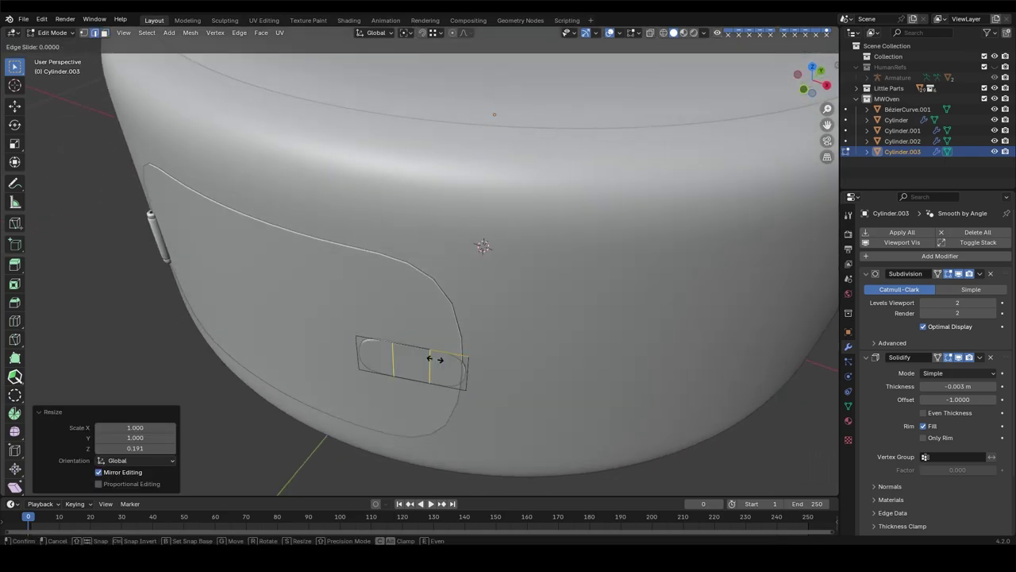
{"action": "left_click", "coordinate": [373, 350]}
{"action": "key", "text": "ctrl+z"}
{"action": "key", "text": "g"}
{"action": "key", "text": "g"}
{"action": "left_click", "coordinate": [400, 365]}
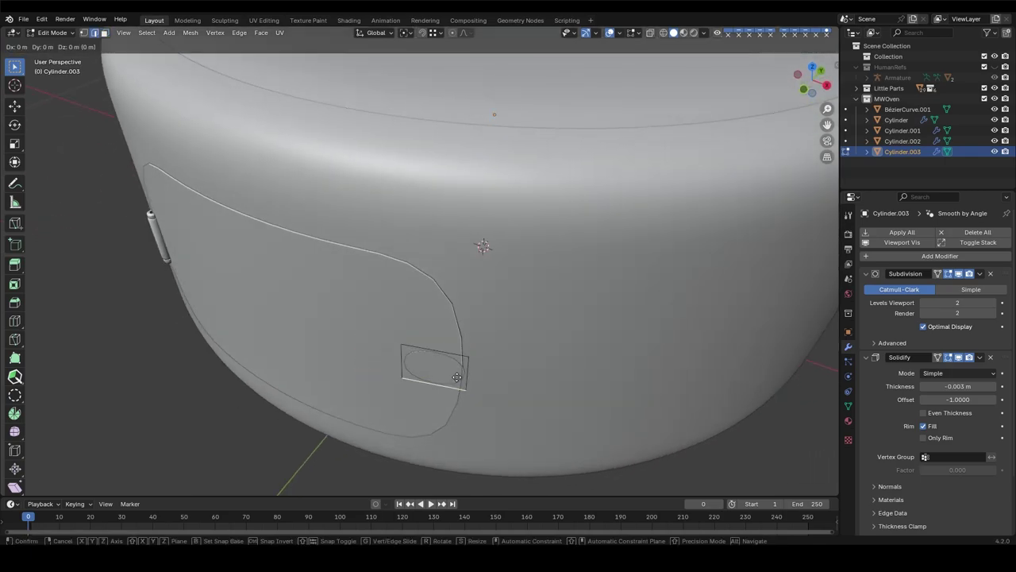
- Add two loop cuts across the rectangle to round the plate, then exit Edit Mode
{"action": "scroll", "coordinate": [457, 369], "scroll_direction": "up", "scroll_amount": 3}
{"action": "key", "text": "ctrl+r"}
- Move the plate along Y so it sits against the body beside the door
{"action": "scroll", "coordinate": [429, 360], "scroll_direction": "up", "scroll_amount": 1}
{"action": "left_click", "coordinate": [430, 360]}
{"action": "right_click", "coordinate": [429, 360]}
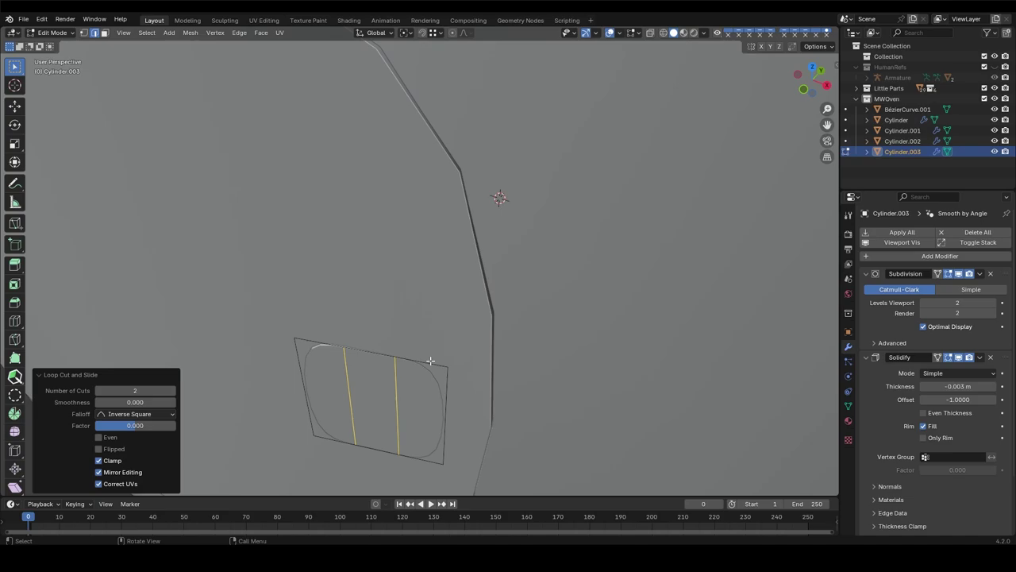
{"action": "scroll", "coordinate": [398, 390], "scroll_direction": "down", "scroll_amount": 3}
{"action": "middle_click_drag", "start_coordinate": [497, 418], "coordinate": [479, 395]}
{"action": "key", "text": "Tab"}
{"action": "scroll", "coordinate": [479, 394], "scroll_direction": "up", "scroll_amount": 4}
{"action": "key", "text": "g"}
{"action": "key", "text": "y"}
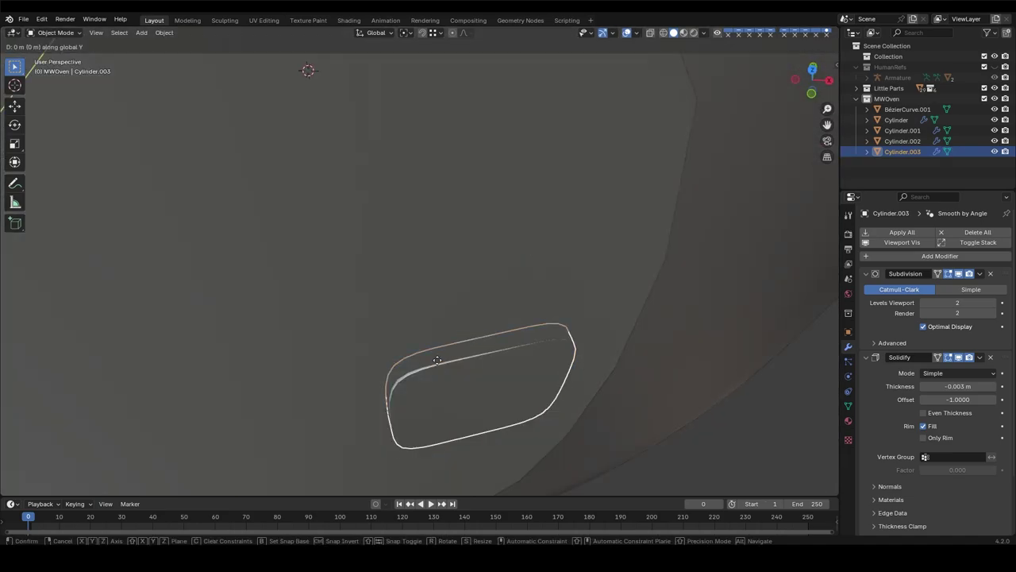
{"action": "left_click", "coordinate": [574, 418]}
{"action": "key", "text": "r"}
{"action": "right_click", "coordinate": [518, 424]}
- Set the plate's origin to its geometry and check it from the front view
{"action": "middle_click_drag", "start_coordinate": [518, 425], "coordinate": [449, 309]}
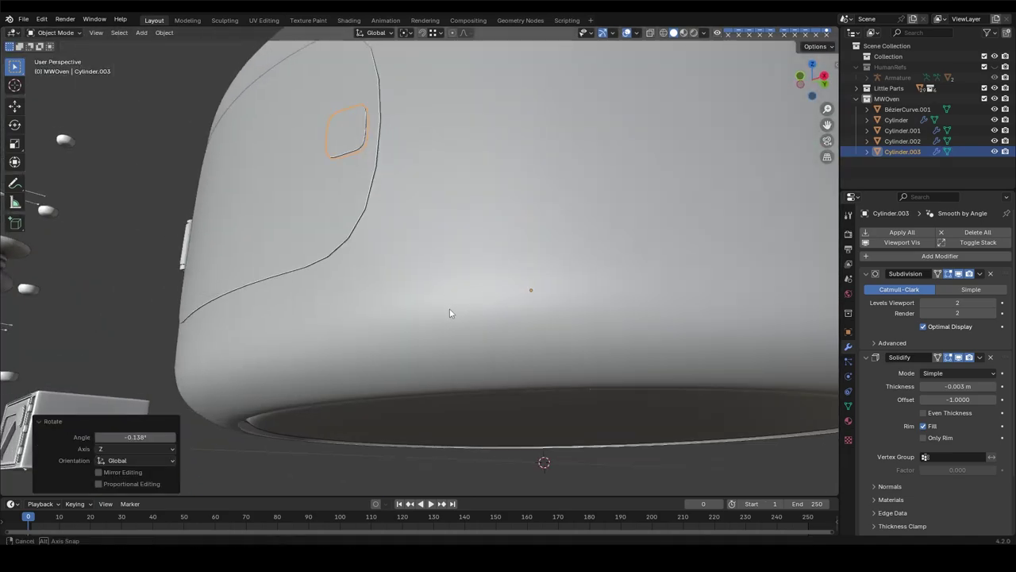
{"action": "right_click", "coordinate": [406, 268]}
{"action": "left_click", "coordinate": [472, 294]}
{"action": "key", "text": "KP_1"}
{"action": "scroll", "coordinate": [472, 233], "scroll_direction": "down", "scroll_amount": 2}
- Duplicate the plate and slide the copy along Y next to the first plate
{"action": "middle_click_drag", "start_coordinate": [474, 238], "coordinate": [381, 279], "text": "shift"}
{"action": "key", "text": "shift+d"}
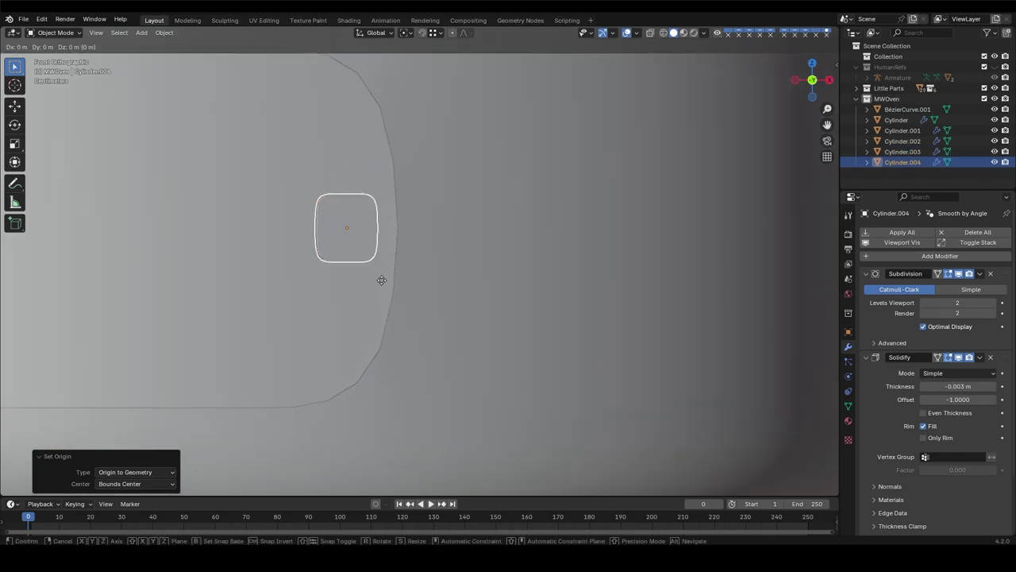
{"action": "left_click", "coordinate": [534, 291]}
{"action": "middle_click_drag", "start_coordinate": [534, 290], "coordinate": [470, 386]}
{"action": "key", "text": "shift+d"}
{"action": "key", "text": "g"}
{"action": "key", "text": "y"}
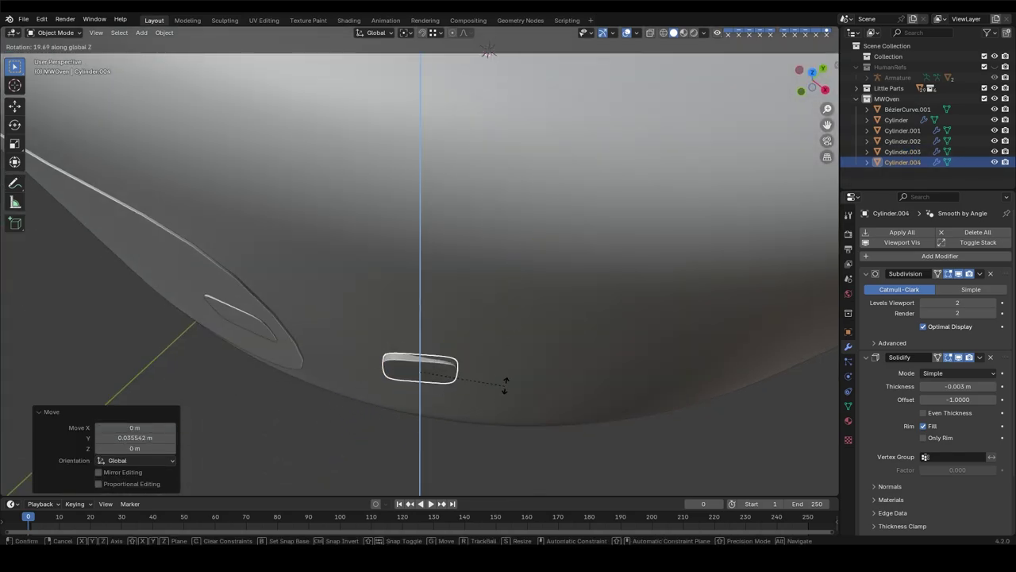
{"action": "left_click", "coordinate": [500, 389]}
{"action": "key", "text": "r"}
{"action": "key", "text": "Escape"}
{"action": "scroll", "coordinate": [369, 259], "scroll_direction": "down", "scroll_amount": 5}
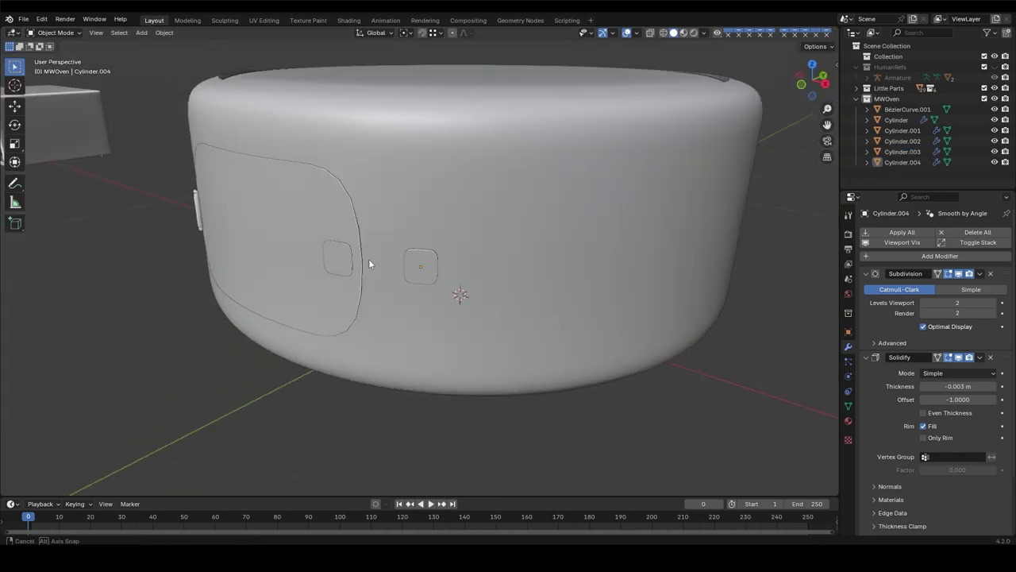
{"action": "middle_click_drag", "start_coordinate": [369, 259], "coordinate": [383, 230]}
{"action": "scroll", "coordinate": [436, 326], "scroll_direction": "up", "scroll_amount": 6}
- Loop-cut the copy and extrude a lower face outward into a raised grip tab
{"action": "key", "text": "Tab"}
{"action": "key", "text": "ctrl+r"}
{"action": "left_click", "coordinate": [390, 328]}
{"action": "key", "text": "3"}
{"action": "left_click", "coordinate": [373, 342]}
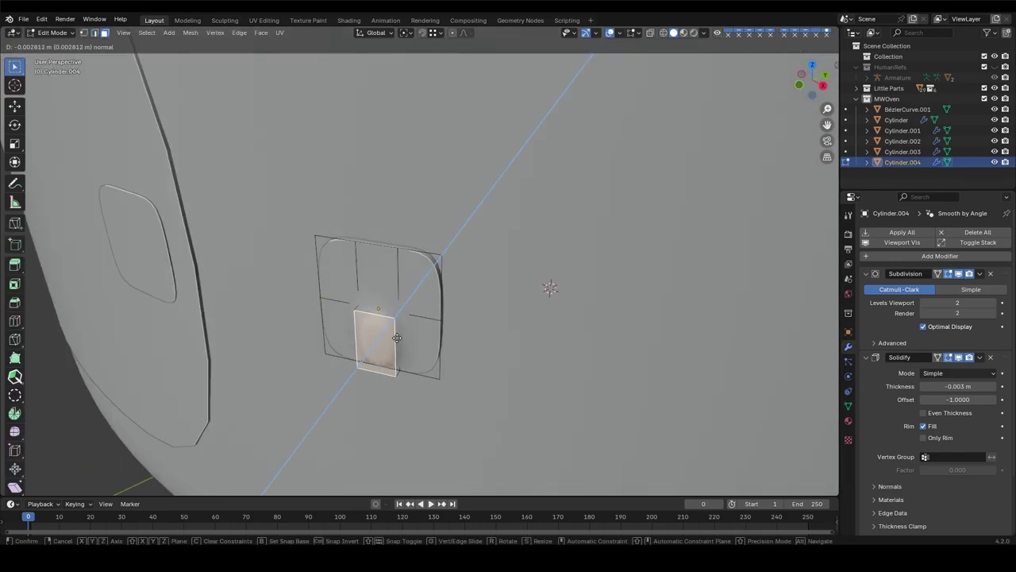
{"action": "middle_click_drag", "start_coordinate": [374, 342], "coordinate": [341, 318]}
{"action": "key", "text": "e"}
{"action": "left_click", "coordinate": [289, 275]}
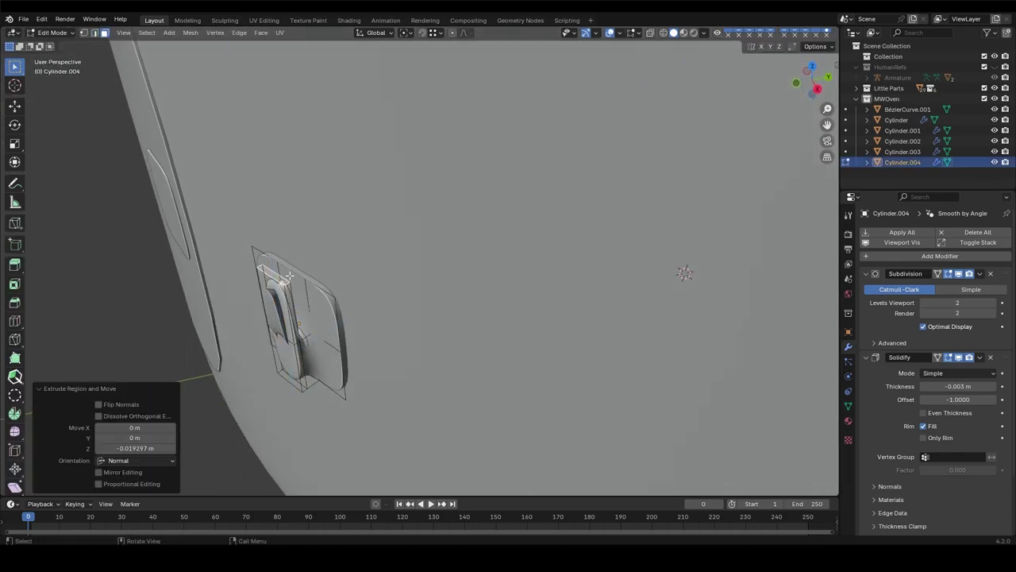
- Remove the plate's Solidify modifier and mark an edge loop on the grip sharp
{"action": "left_click", "coordinate": [989, 358]}
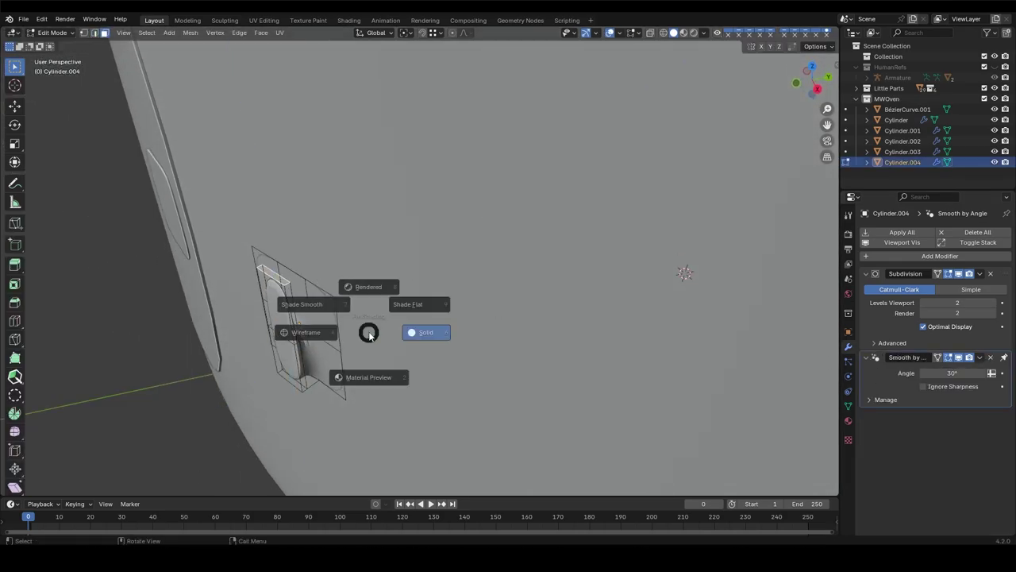
{"action": "key", "text": "2"}
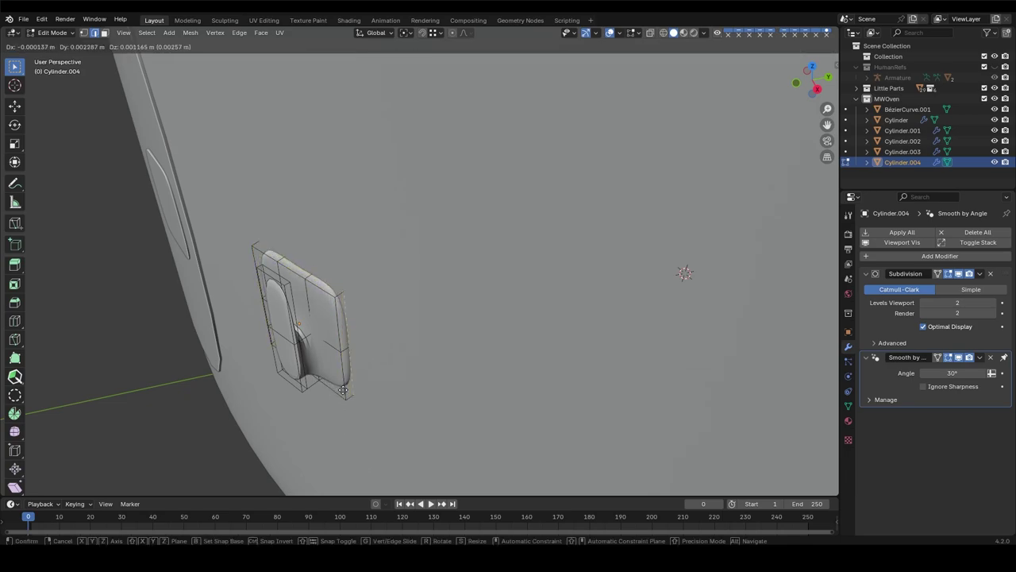
{"action": "left_click", "coordinate": [309, 278], "text": "alt"}
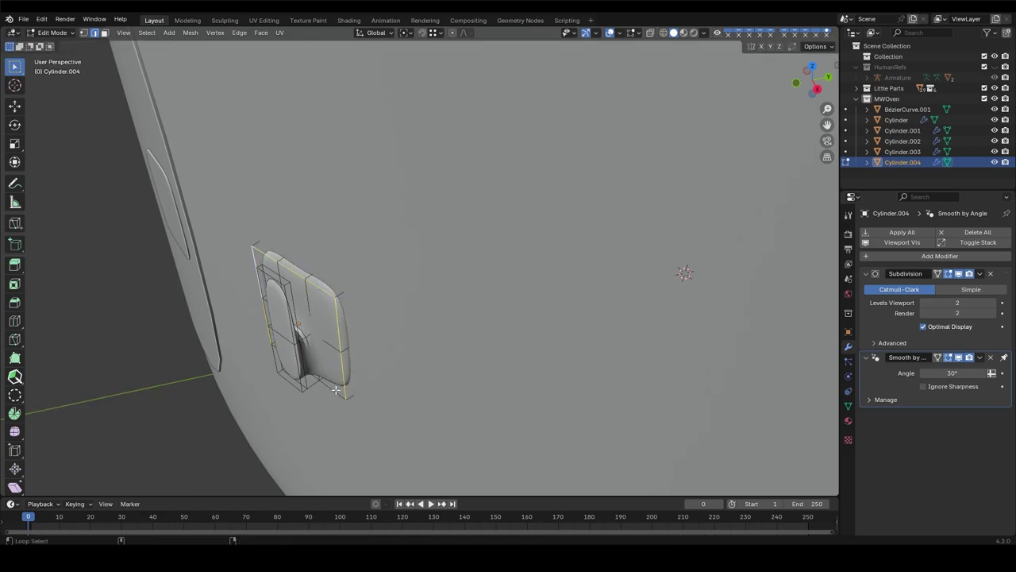
{"action": "middle_click_drag", "start_coordinate": [335, 389], "coordinate": [238, 334]}
{"action": "key", "text": "Tab"}
{"action": "mouse_move", "coordinate": [181, 309]}
{"action": "middle_mouse_down"}
{"action": "mouse_move", "coordinate": [316, 366]}
{"action": "mouse_move", "coordinate": [441, 316]}
{"action": "middle_mouse_up"}
{"action": "right_click", "coordinate": [446, 253]}
{"action": "key", "text": "Tab"}
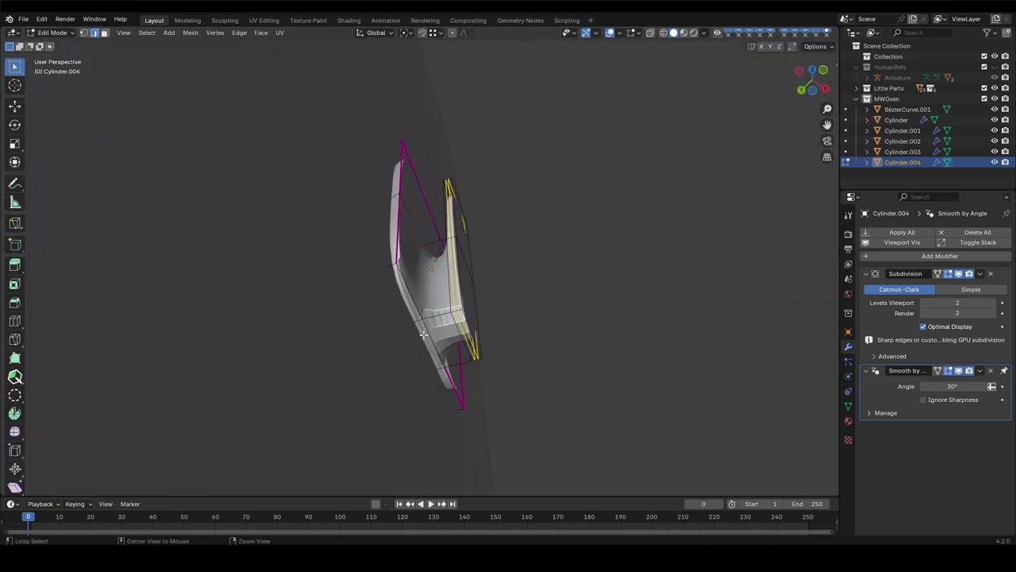
{"action": "key", "text": "Tab"}
- Look straight down from the Top view and bring up the Add menu
{"action": "scroll", "coordinate": [412, 289], "scroll_direction": "down", "scroll_amount": 8}
{"action": "scroll", "coordinate": [434, 361], "scroll_direction": "down", "scroll_amount": 1}
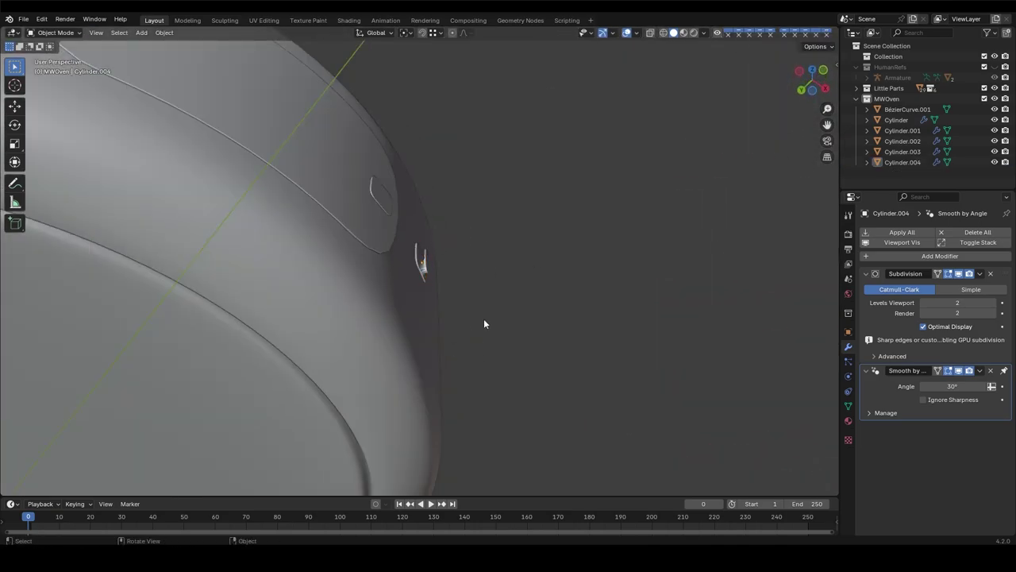
{"action": "key", "text": "grave"}
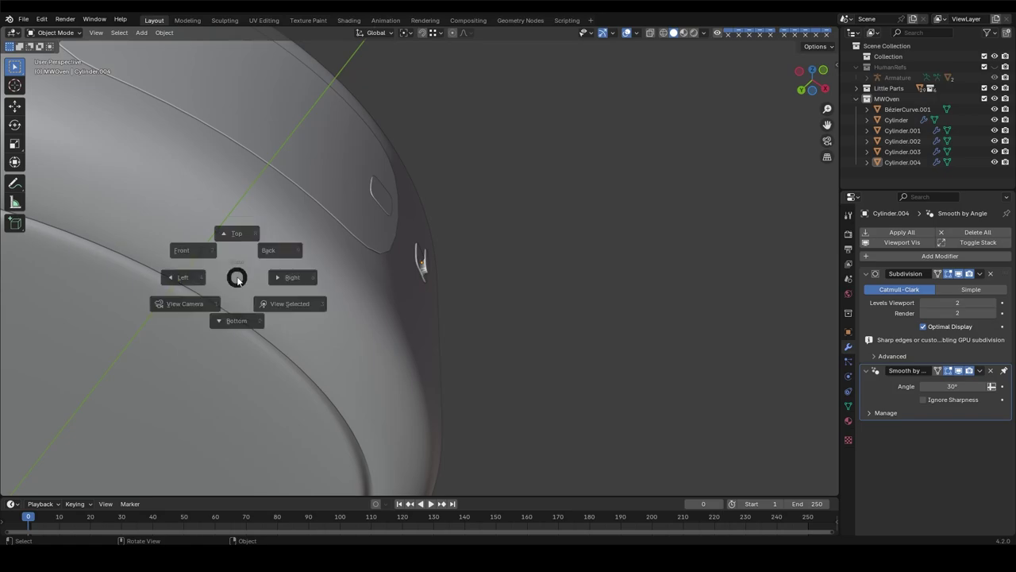
{"action": "left_click", "coordinate": [236, 231]}
{"action": "key", "text": "shift+a"}
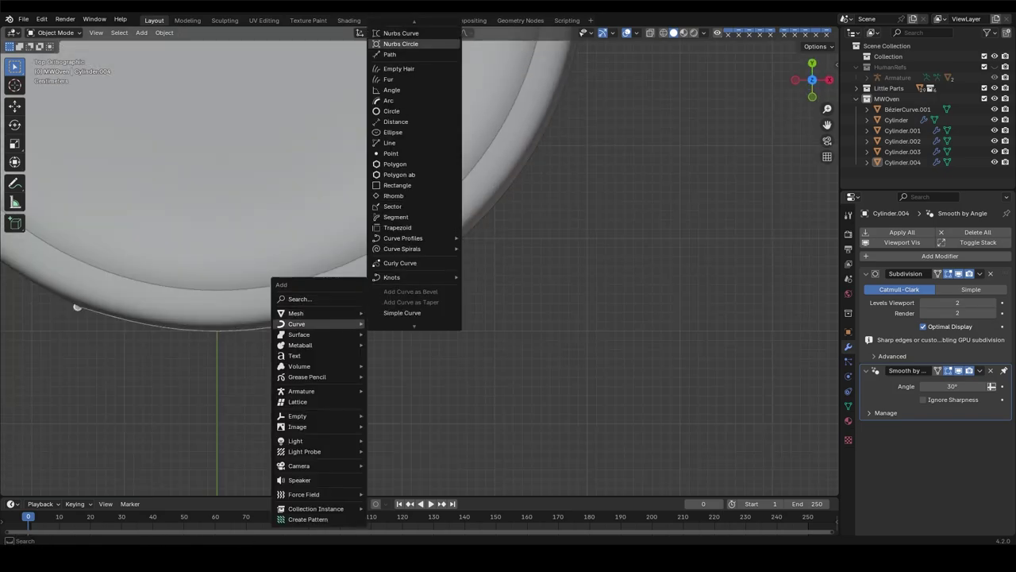
- Add a Bézier curve and draw a freehand stroke across the door front
{"action": "left_click", "coordinate": [394, 33]}
{"action": "key", "text": "Tab"}
{"action": "scroll", "coordinate": [322, 359], "scroll_direction": "up", "scroll_amount": 3}
{"action": "middle_click_drag", "start_coordinate": [321, 359], "coordinate": [308, 258], "text": "ctrl"}
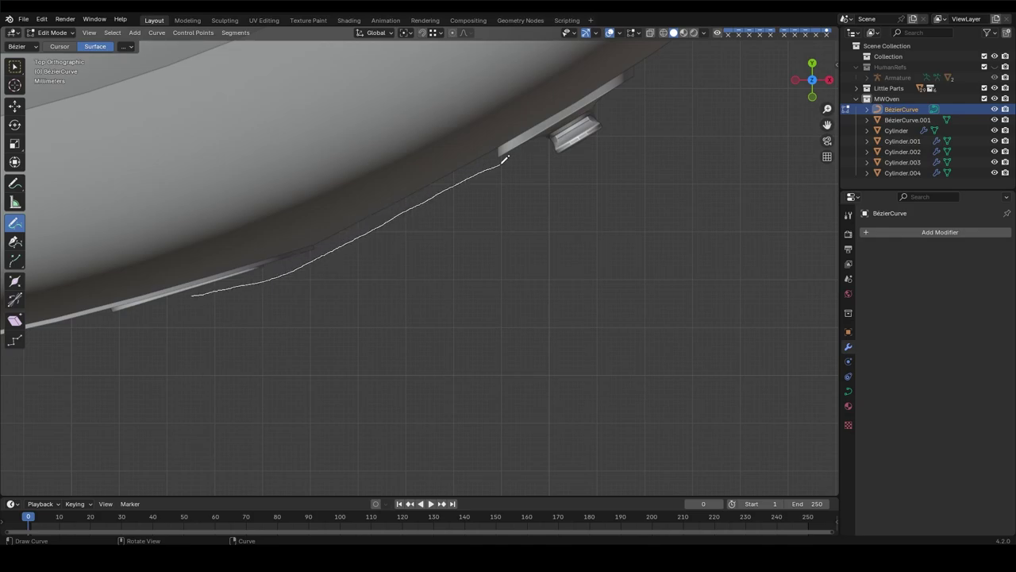
{"action": "left_click_drag", "start_coordinate": [503, 159], "coordinate": [603, 113]}
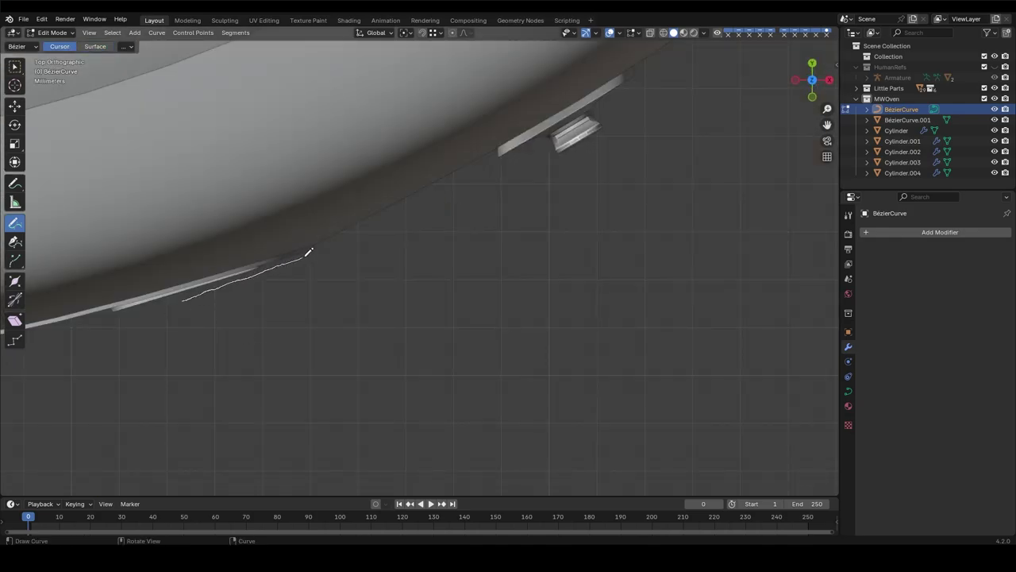
{"action": "left_click_drag", "start_coordinate": [544, 136], "coordinate": [546, 135]}
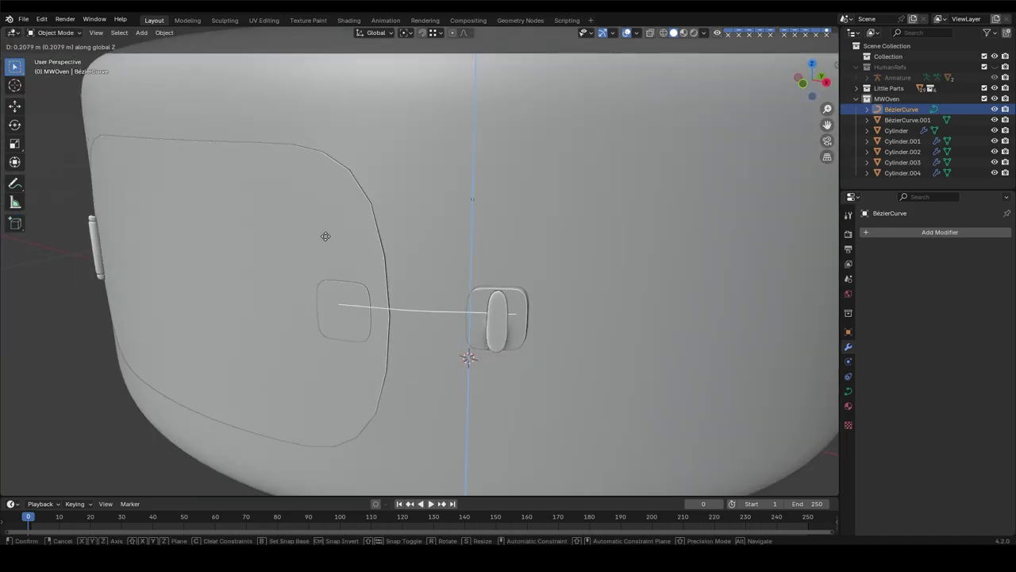
- Set the curve origin to geometry, give it 0.002 m bevel depth, and lift it along Z
{"action": "left_click", "coordinate": [435, 294]}
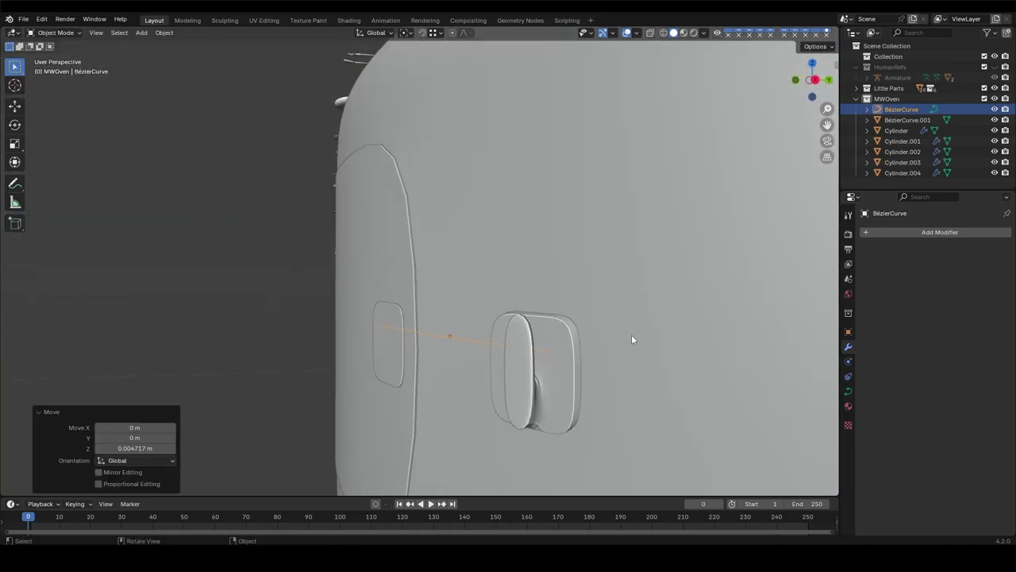
{"action": "left_click", "coordinate": [848, 389]}
{"action": "left_click_drag", "start_coordinate": [991, 514], "coordinate": [1002, 513]}
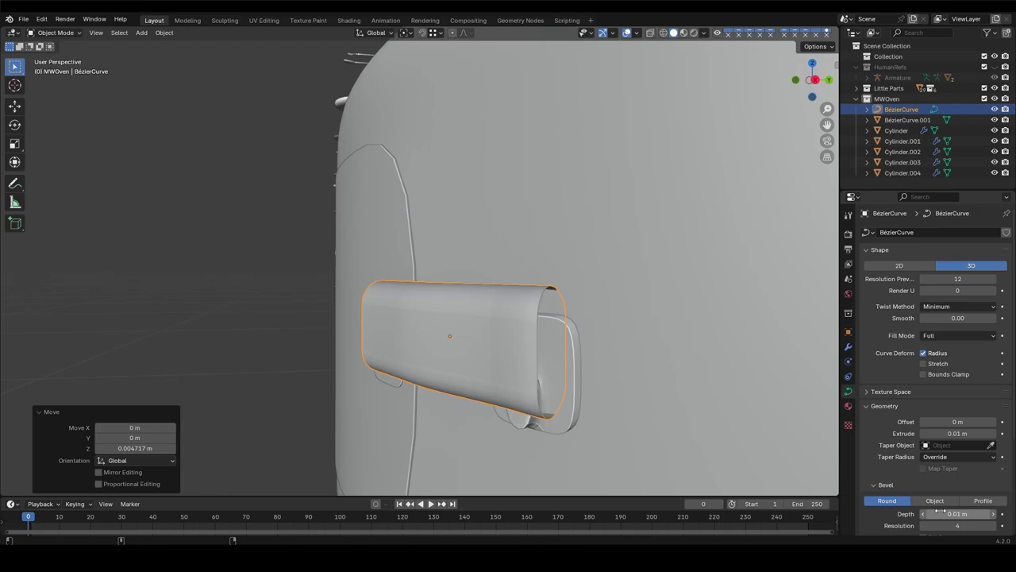
{"action": "key", "text": "g"}
{"action": "key", "text": "z"}
{"action": "left_click", "coordinate": [500, 373]}
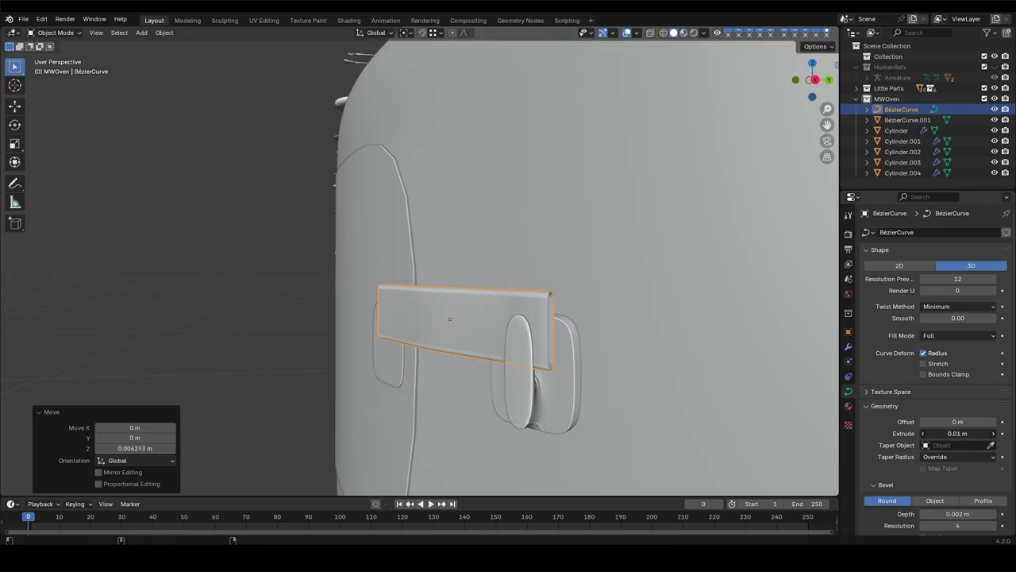
{"action": "key", "text": "KP_1"}
- Extrude the curve's end point downward into a new segment, viewed from the front
{"action": "key", "text": "Tab"}
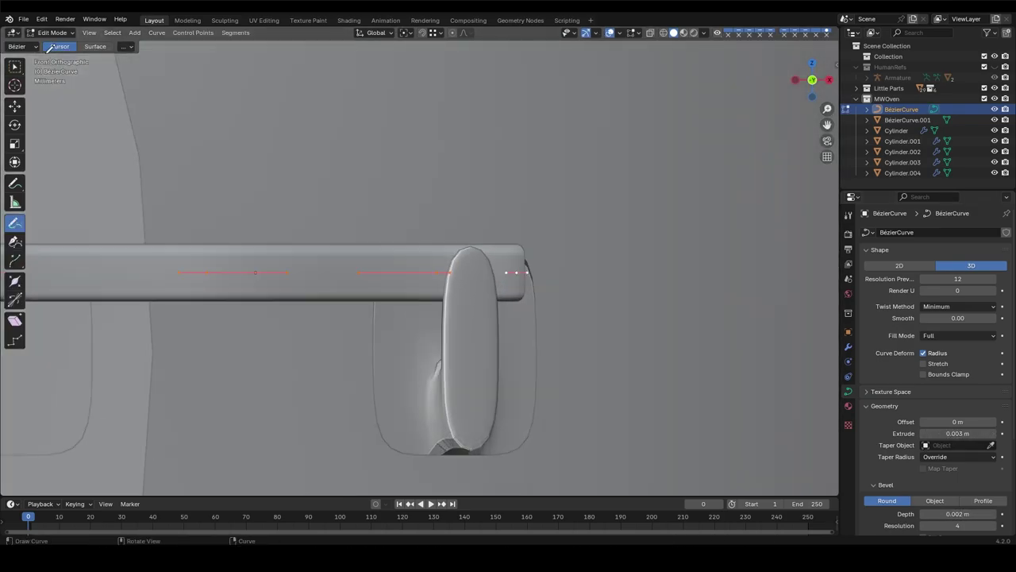
{"action": "key", "text": "e"}
{"action": "left_click", "coordinate": [534, 421]}
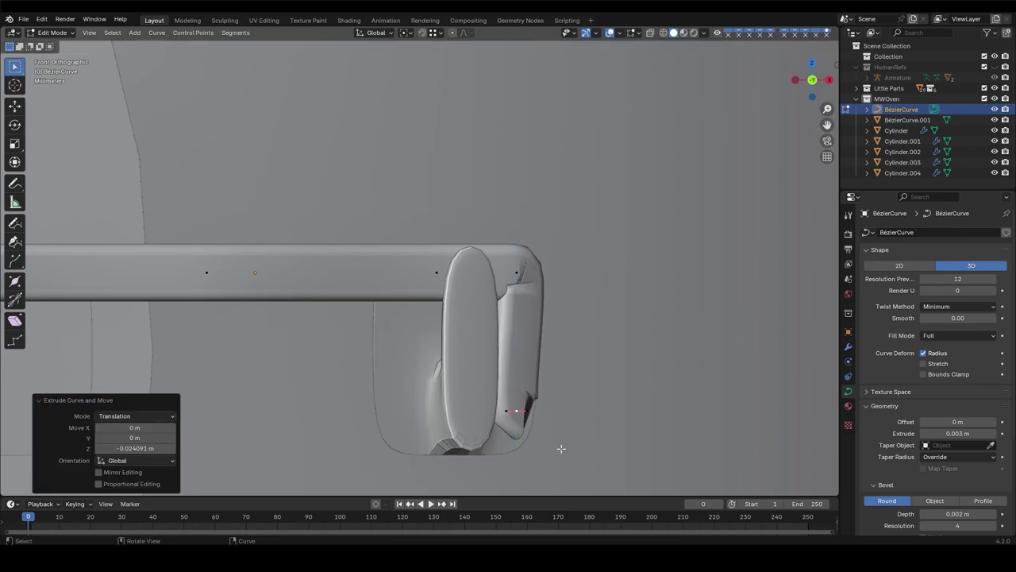
{"action": "key", "text": "r"}
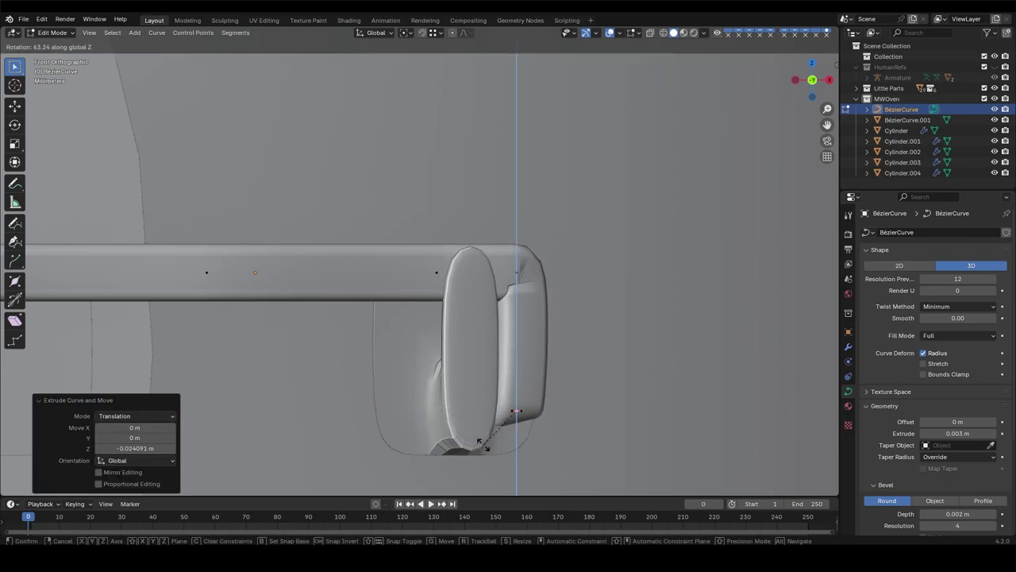
{"action": "key", "text": "Escape"}
{"action": "scroll", "coordinate": [433, 399], "scroll_direction": "down", "scroll_amount": 3}
{"action": "key", "text": "grave"}
{"action": "left_click", "coordinate": [651, 301]}
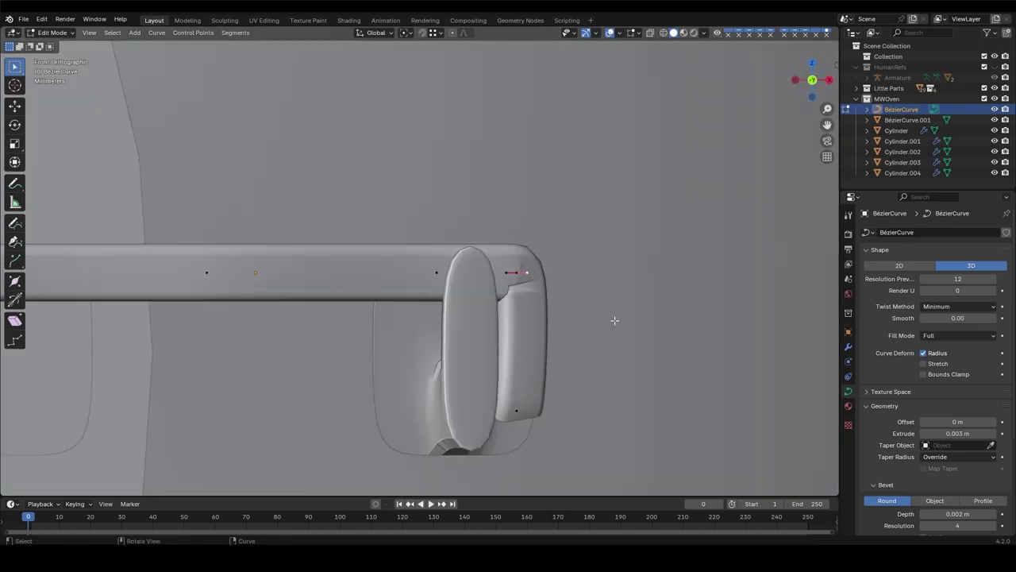
- Reposition the new end point horizontally and in depth to start the hook
{"action": "key", "text": "g"}
{"action": "key", "text": "z"}
{"action": "key", "text": "x"}
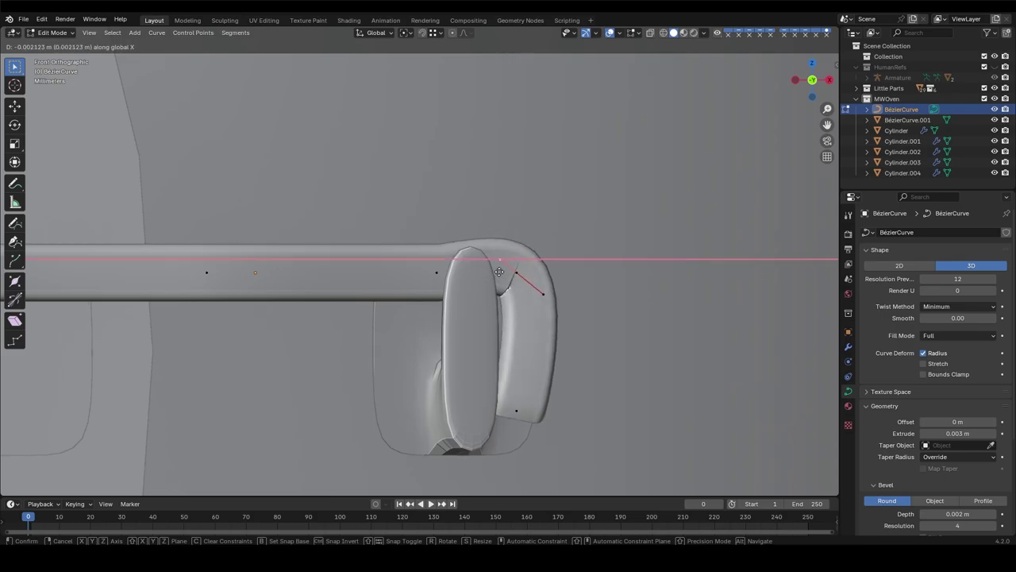
{"action": "key", "text": "y"}
{"action": "key", "text": "z"}
{"action": "key", "text": "x"}
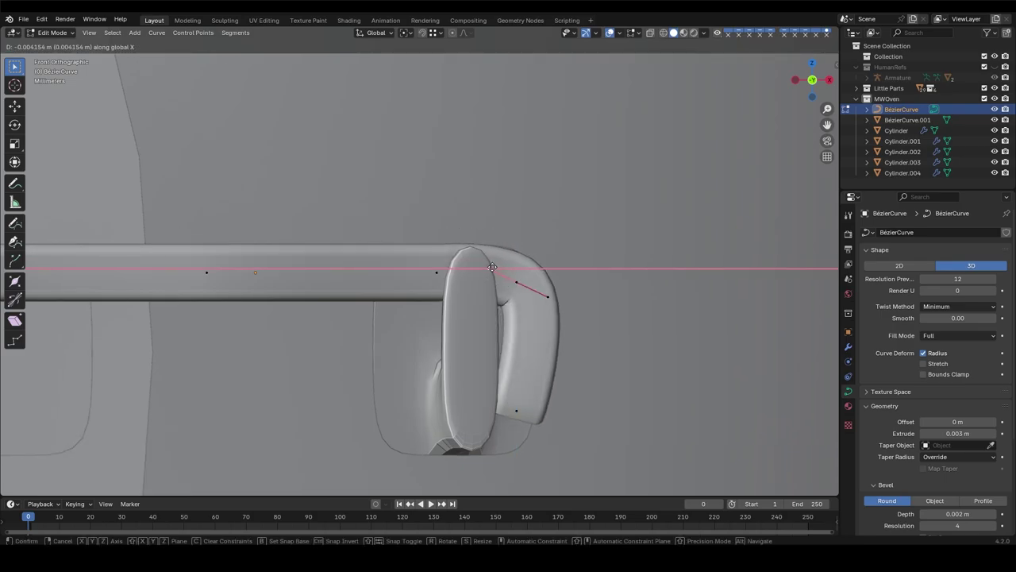
{"action": "left_click", "coordinate": [492, 268]}
{"action": "middle_click_drag", "start_coordinate": [489, 345], "coordinate": [458, 273]}
{"action": "key", "text": "g"}
{"action": "key", "text": "y"}
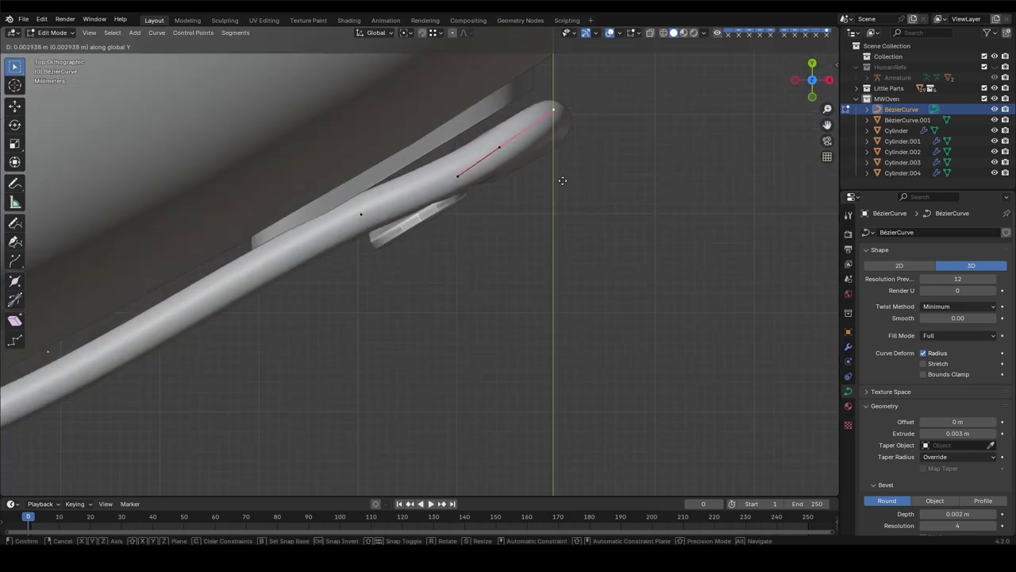
{"action": "left_click", "coordinate": [562, 180]}
- Shrink and thin the curve end, then raise the hook's upper point along Z
{"action": "key", "text": "s"}
{"action": "left_click", "coordinate": [516, 171]}
{"action": "middle_click_drag", "start_coordinate": [516, 171], "coordinate": [504, 334]}
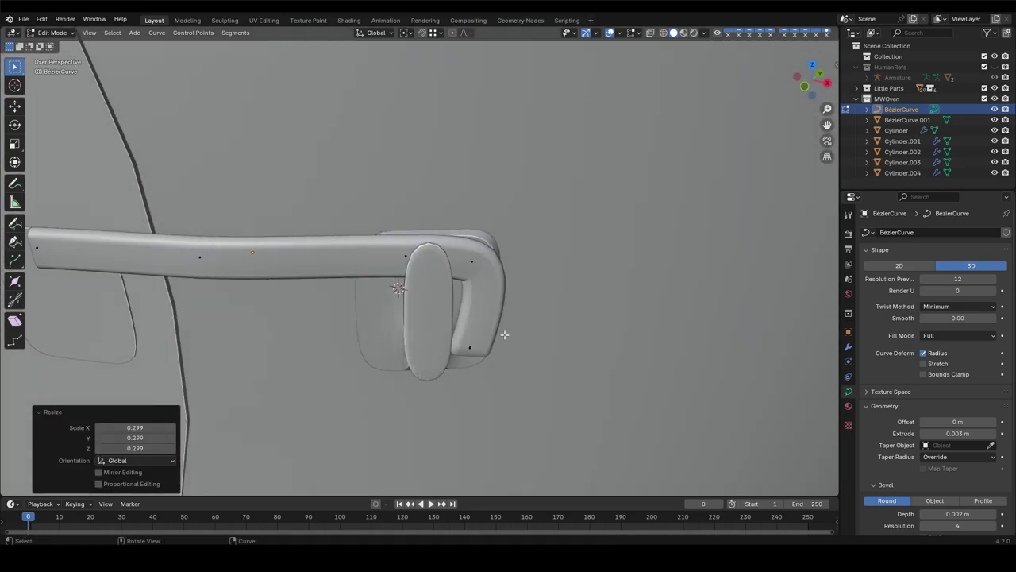
{"action": "key", "text": "ctrl+z"}
{"action": "left_click", "coordinate": [522, 346]}
{"action": "left_click", "coordinate": [471, 261]}
{"action": "key", "text": "g"}
{"action": "key", "text": "z"}
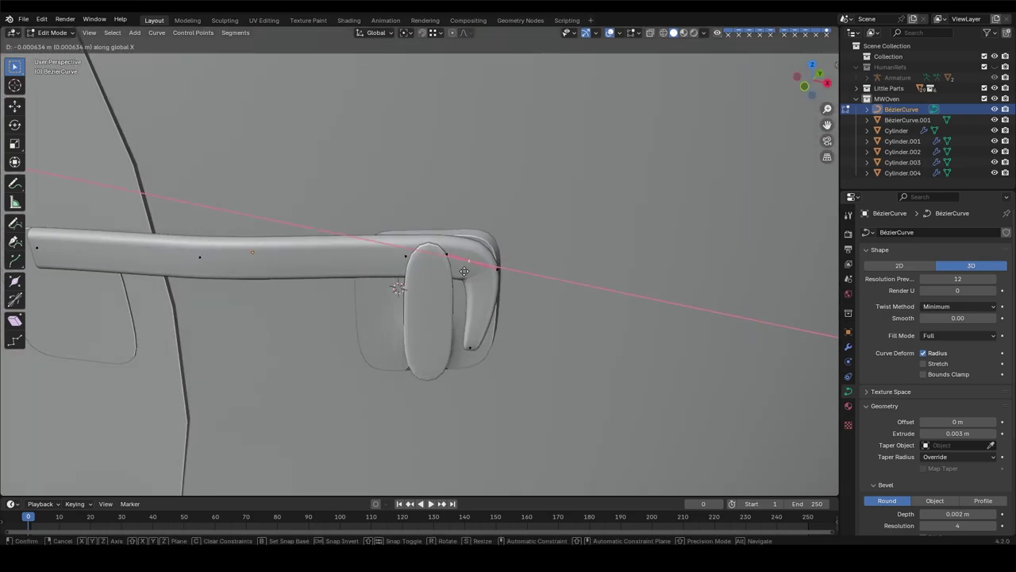
{"action": "left_click", "coordinate": [492, 280]}
- Adjust one more handle point, exit curve editing and orbit to see the whole oven
{"action": "scroll", "coordinate": [478, 268], "scroll_direction": "up", "scroll_amount": 2}
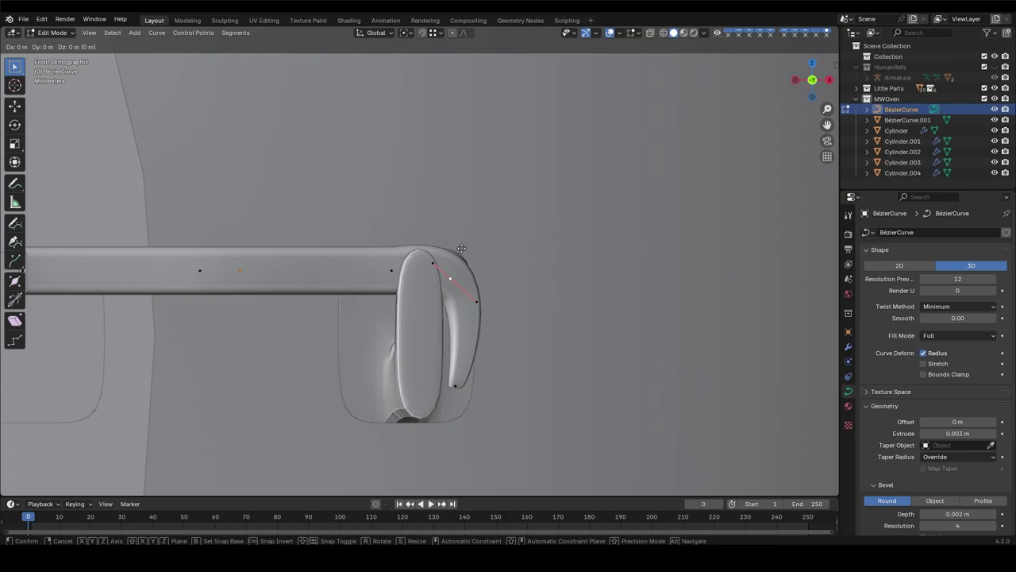
{"action": "scroll", "coordinate": [477, 268], "scroll_direction": "down", "scroll_amount": 3}
{"action": "key", "text": "Tab"}
{"action": "mouse_move", "coordinate": [310, 356]}
{"action": "middle_mouse_down"}
{"action": "mouse_move", "coordinate": [420, 336]}
{"action": "mouse_move", "coordinate": [421, 274]}
{"action": "mouse_move", "coordinate": [440, 278]}
{"action": "middle_mouse_up"}
{"action": "left_click", "coordinate": [508, 318]}
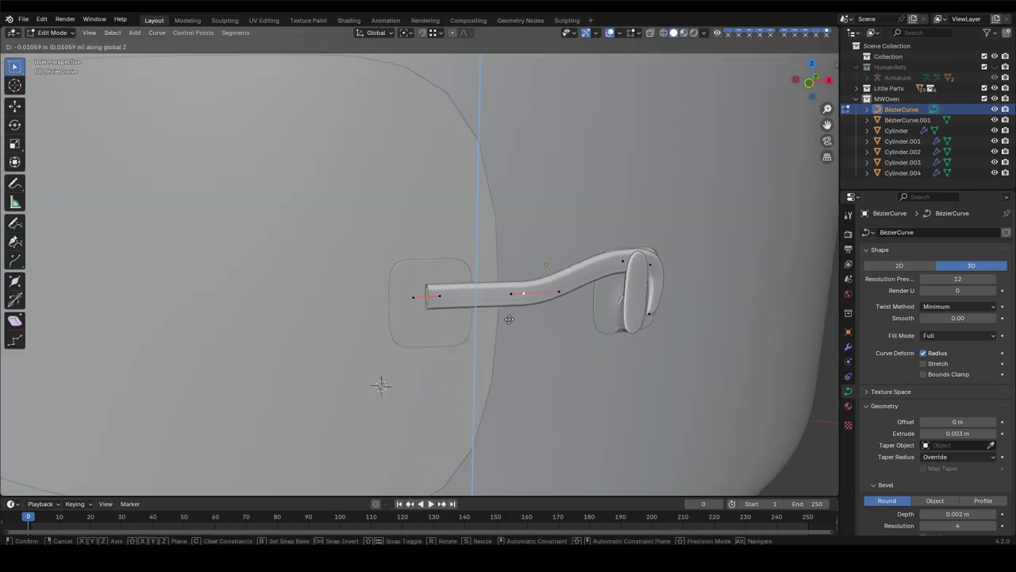
{"action": "key", "text": "Tab"}
{"action": "scroll", "coordinate": [508, 317], "scroll_direction": "down", "scroll_amount": 5}
{"action": "middle_click_drag", "start_coordinate": [663, 435], "coordinate": [321, 245]}
{"action": "key", "text": "shift+a"}
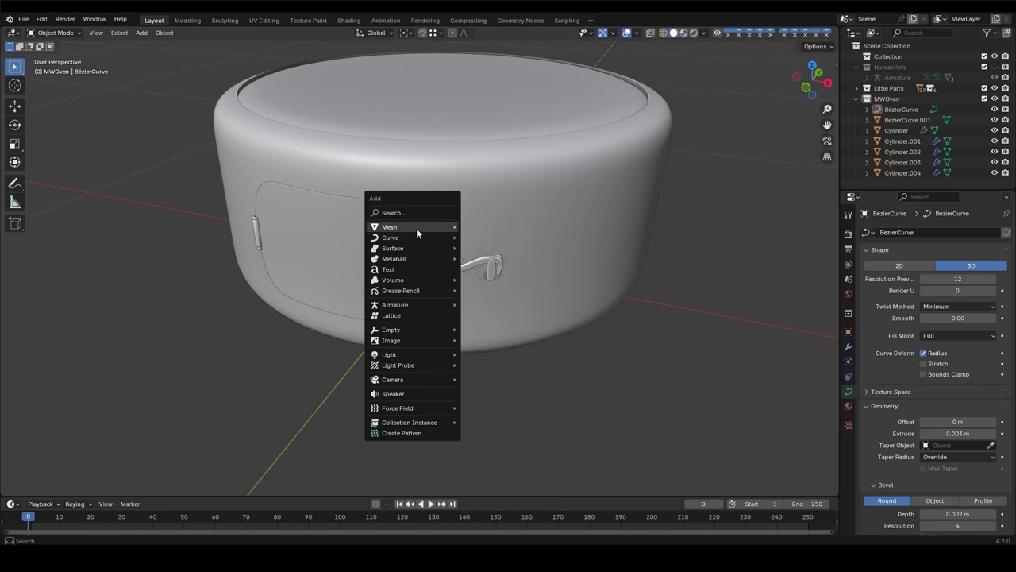
- Add a cylinder, turn it 90° about the X axis and shrink it to about a tenth
{"action": "left_click", "coordinate": [486, 279]}
{"action": "scroll", "coordinate": [508, 317], "scroll_direction": "down", "scroll_amount": 5}
{"action": "key", "text": "r"}
{"action": "key", "text": "x"}
{"action": "key", "text": "9"}
{"action": "key", "text": "0"}
{"action": "key", "text": "Return"}
{"action": "key", "text": "Tab"}
{"action": "key", "text": "s"}
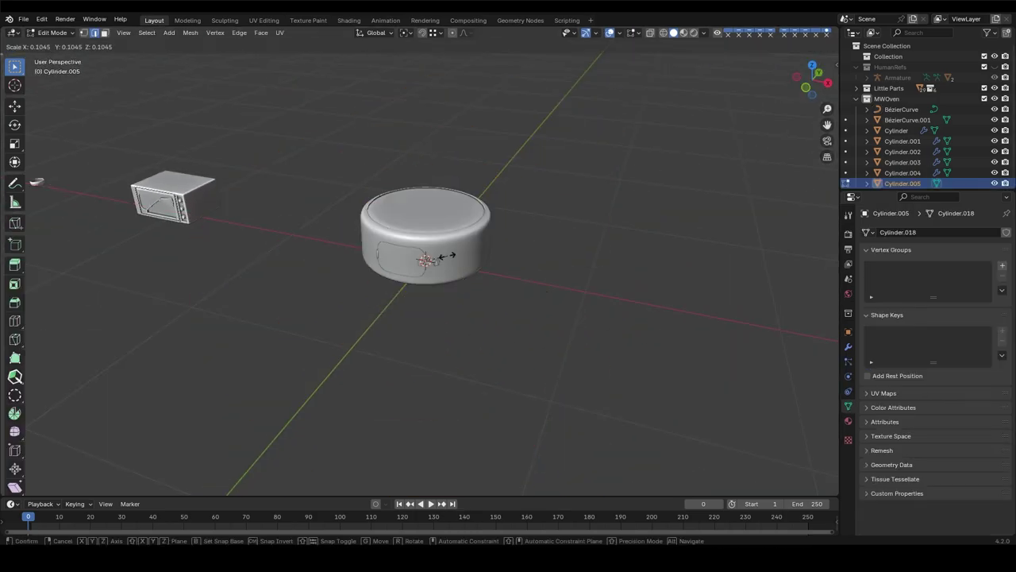
{"action": "left_click", "coordinate": [464, 262]}
{"action": "key", "text": "KP_1"}
{"action": "scroll", "coordinate": [465, 262], "scroll_direction": "up", "scroll_amount": 5}
- Move the small cylinder onto the near end of the handle on the door plate
{"action": "key", "text": "Tab"}
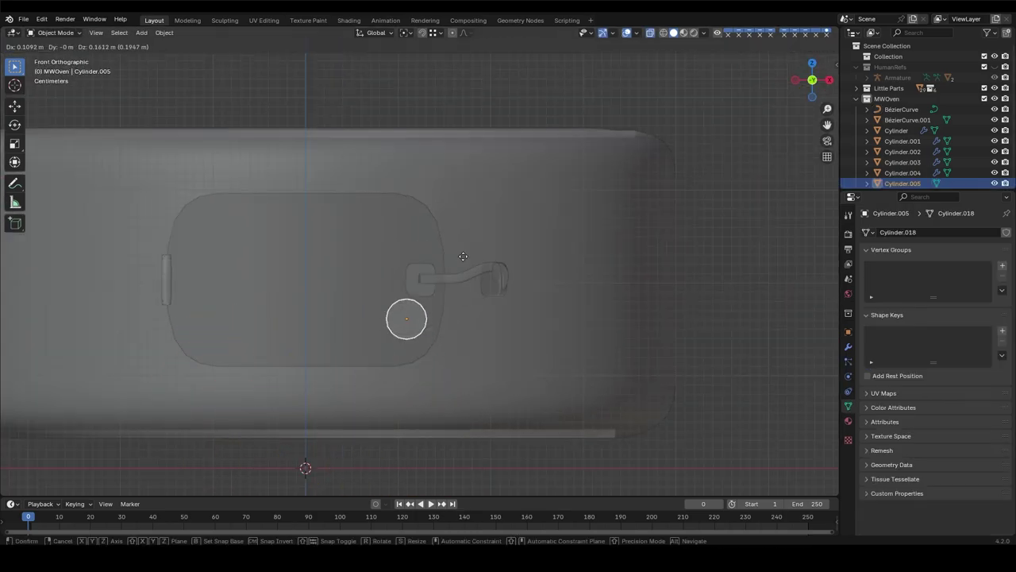
{"action": "key", "text": "g"}
{"action": "left_click", "coordinate": [461, 278]}
{"action": "key", "text": "g"}
{"action": "left_click", "coordinate": [497, 325]}
{"action": "middle_click_drag", "start_coordinate": [497, 325], "coordinate": [342, 272]}
{"action": "key", "text": "g"}
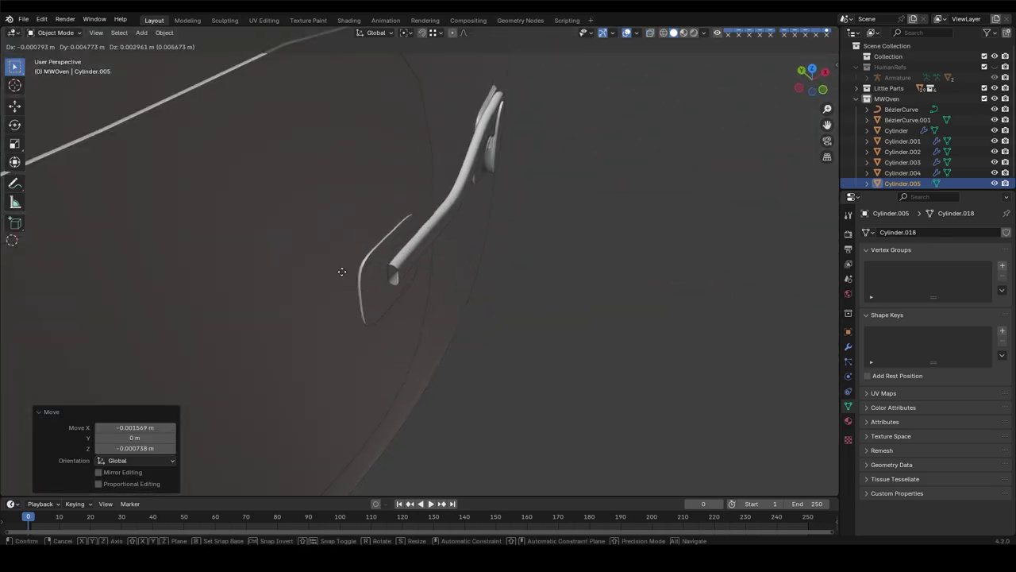
{"action": "left_click", "coordinate": [460, 254]}
{"action": "middle_click_drag", "start_coordinate": [461, 255], "coordinate": [411, 270]}
- Rotate the mount cylinder about Z and slide one of its edge loops
{"action": "key", "text": "r"}
{"action": "key", "text": "z"}
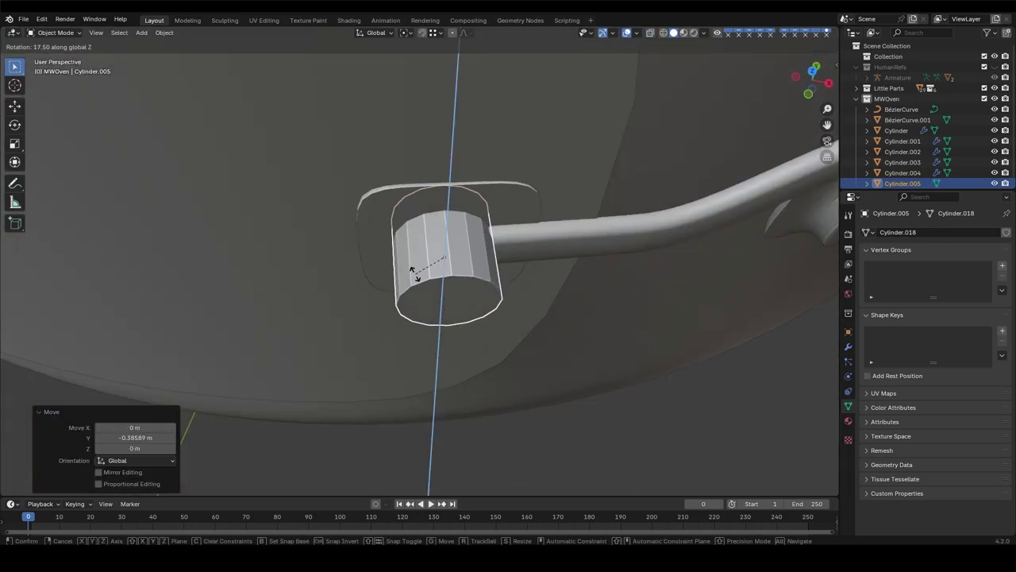
{"action": "left_click", "coordinate": [412, 273]}
{"action": "key", "text": "Tab"}
{"action": "key", "text": "z"}
{"action": "key", "text": "g"}
{"action": "key", "text": "g"}
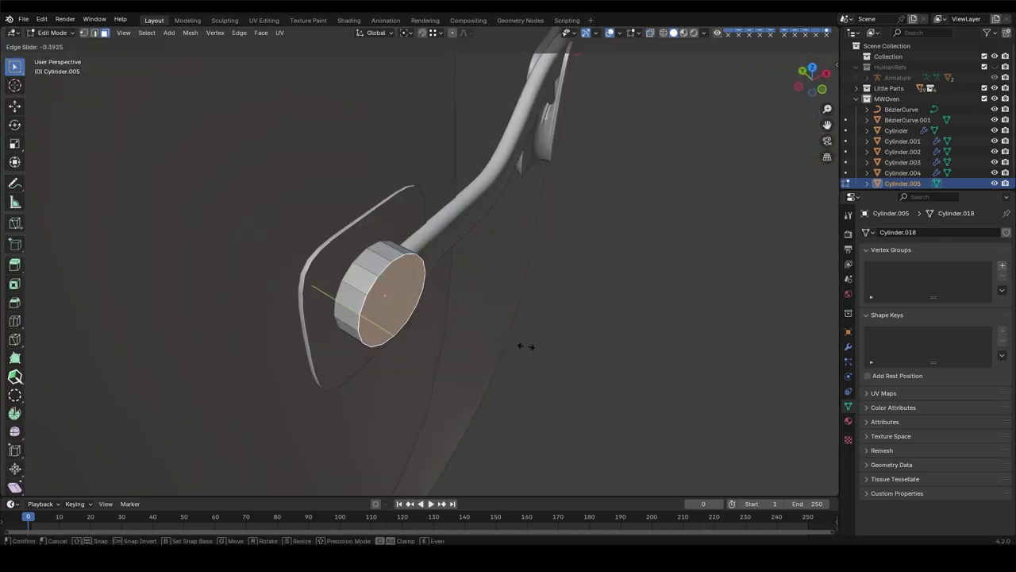
{"action": "left_click", "coordinate": [526, 346]}
{"action": "middle_click_drag", "start_coordinate": [525, 346], "coordinate": [472, 324]}
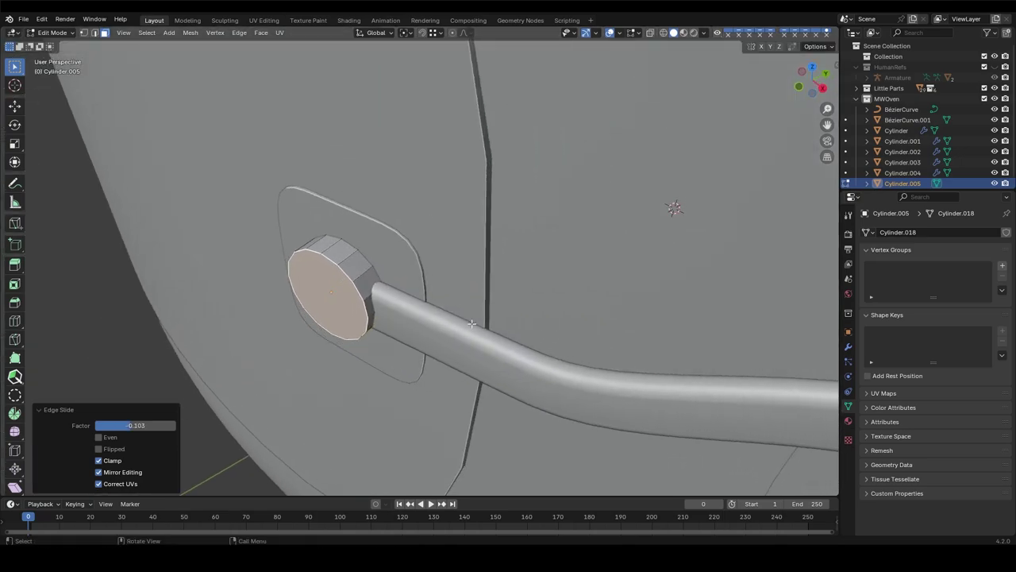
- Extrude and scale the cap's end face inward in stepped rings down to a small disc
{"action": "key", "text": "e"}
{"action": "key", "text": "s"}
{"action": "left_click", "coordinate": [466, 326]}
{"action": "key", "text": "e"}
{"action": "left_click", "coordinate": [459, 330]}
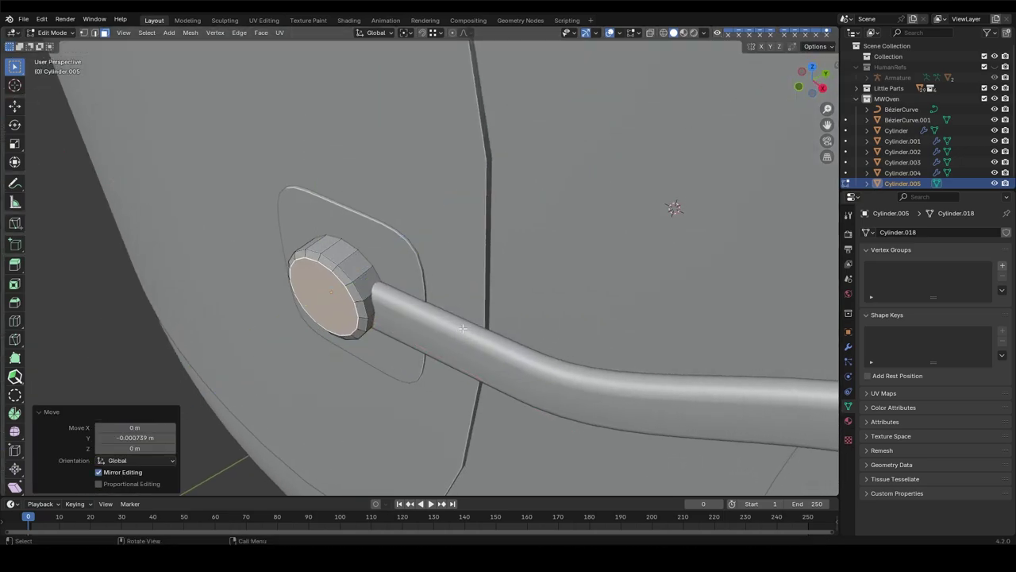
{"action": "middle_click_drag", "start_coordinate": [459, 330], "coordinate": [464, 371]}
{"action": "key", "text": "s"}
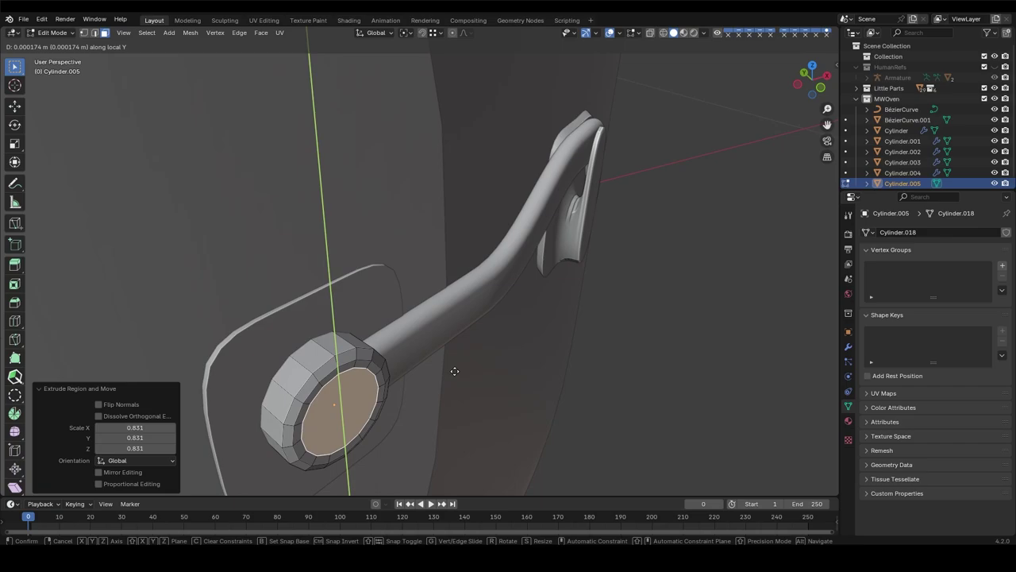
{"action": "left_click", "coordinate": [458, 372]}
{"action": "key", "text": "s"}
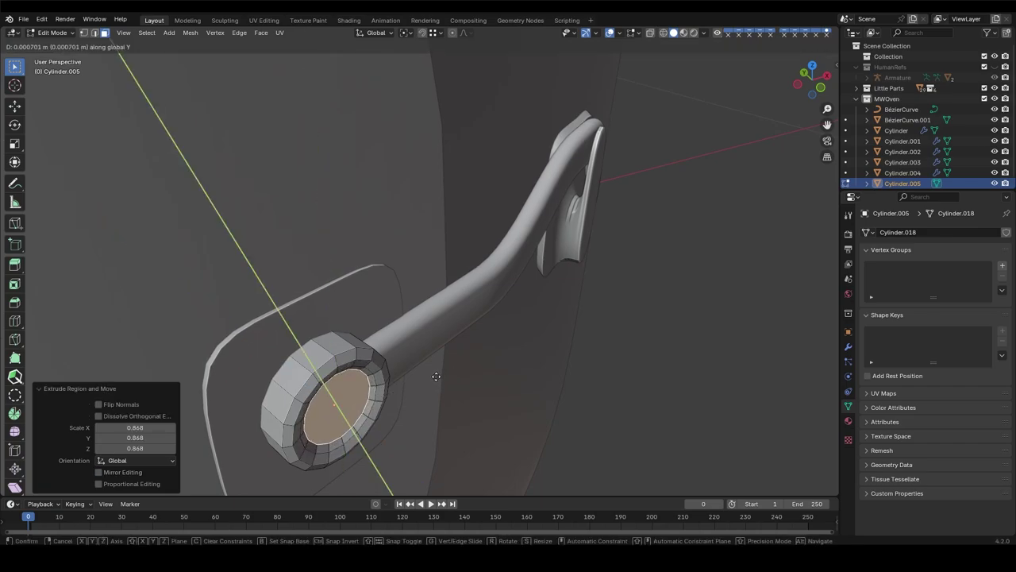
{"action": "key", "text": "s"}
{"action": "left_click", "coordinate": [374, 391]}
{"action": "key", "text": "s"}
{"action": "left_click", "coordinate": [397, 418]}
- Push the small centre face into the cap to form a recessed hole
{"action": "key", "text": "e"}
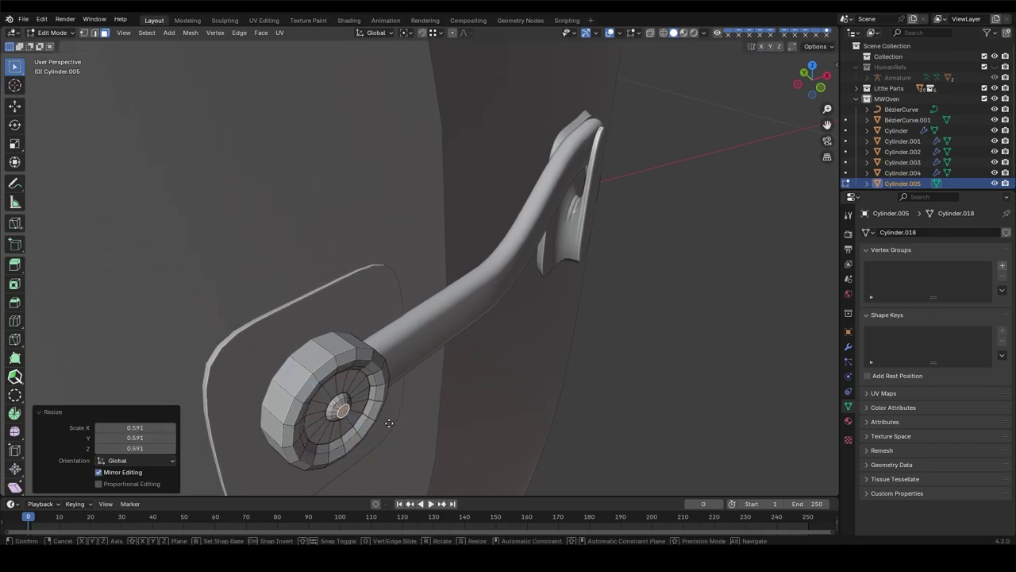
{"action": "left_click", "coordinate": [386, 422]}
{"action": "middle_click_drag", "start_coordinate": [387, 422], "coordinate": [443, 398]}
{"action": "scroll", "coordinate": [443, 399], "scroll_direction": "up", "scroll_amount": 3}
{"action": "key", "text": "e"}
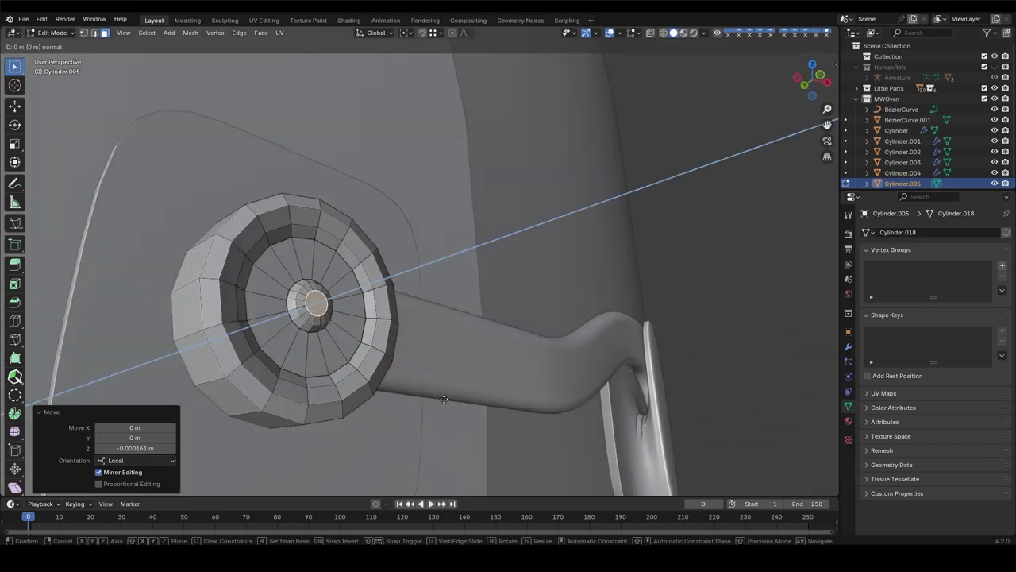
{"action": "key", "text": "z"}
{"action": "key", "text": "z"}
{"action": "key", "text": "z"}
{"action": "key", "text": "z"}
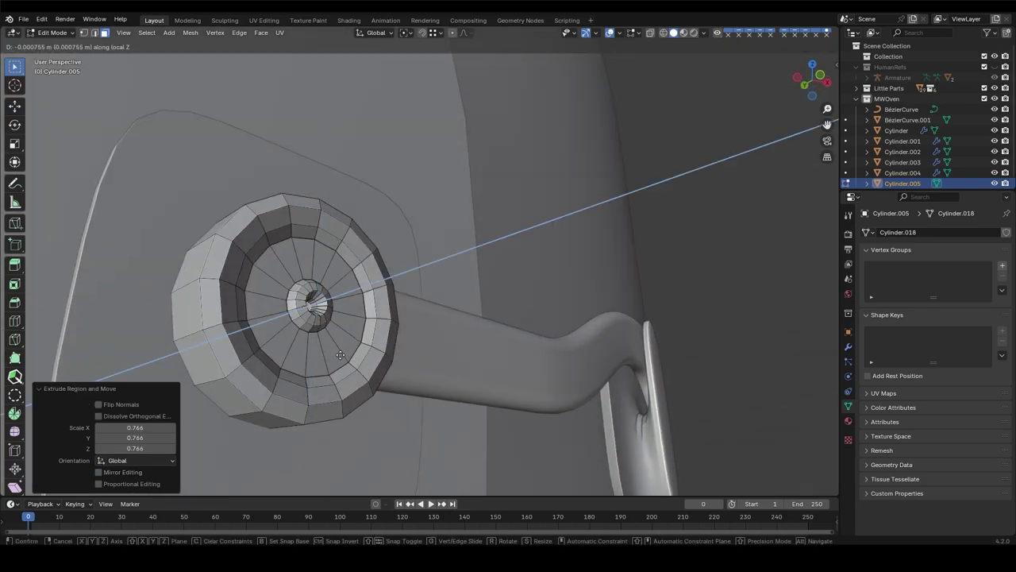
{"action": "middle_click_drag", "start_coordinate": [337, 286], "coordinate": [302, 277]}
{"action": "key", "text": "Tab"}
{"action": "scroll", "coordinate": [238, 269], "scroll_direction": "up", "scroll_amount": 3}
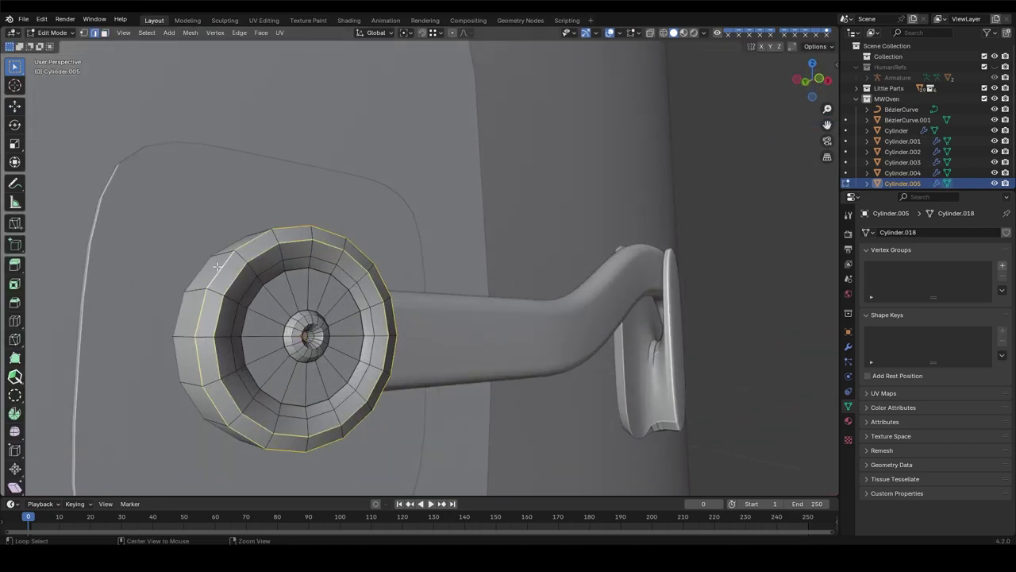
- Bevel the cap's outer edge loop into a rounded rim band
{"action": "key", "text": "ctrl+b"}
{"action": "left_click", "coordinate": [577, 466]}
{"action": "key", "text": "ctrl+z"}
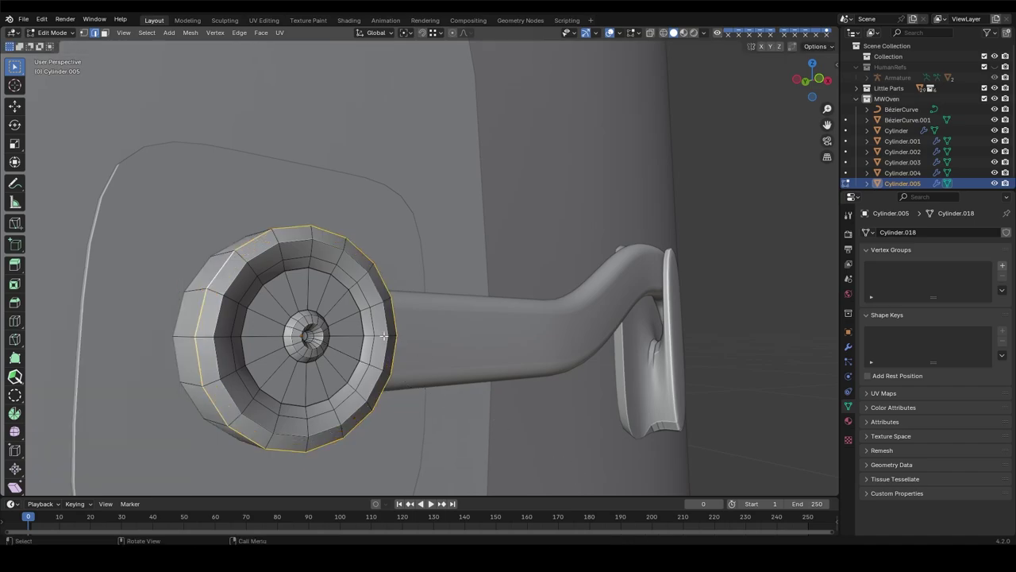
{"action": "key", "text": "ctrl+shift+z"}
{"action": "scroll", "coordinate": [328, 290], "scroll_direction": "down", "scroll_amount": 3}
{"action": "mouse_move", "coordinate": [329, 291]}
{"action": "middle_mouse_down"}
{"action": "mouse_move", "coordinate": [327, 333]}
{"action": "mouse_move", "coordinate": [356, 243]}
{"action": "mouse_move", "coordinate": [411, 294]}
{"action": "mouse_move", "coordinate": [398, 261]}
{"action": "mouse_move", "coordinate": [417, 314]}
{"action": "middle_mouse_up"}
{"action": "scroll", "coordinate": [356, 244], "scroll_direction": "down", "scroll_amount": 3}
{"action": "left_click", "coordinate": [410, 294]}
{"action": "key", "text": "Tab"}
{"action": "scroll", "coordinate": [417, 314], "scroll_direction": "up", "scroll_amount": 5}
{"action": "key", "text": "Tab"}
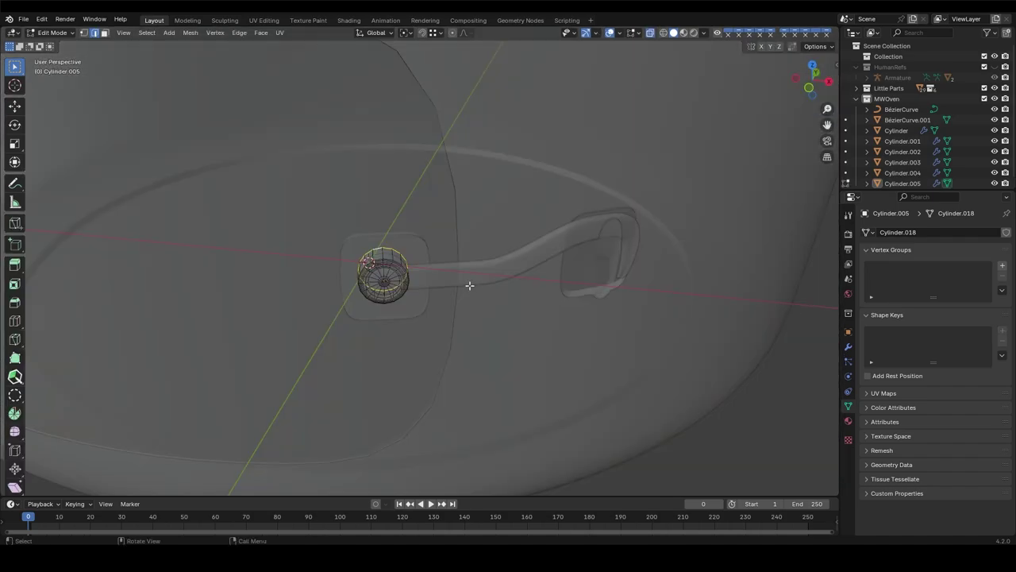
- Duplicate the cap's face ring, place the copy below the cap and shrink it
{"action": "key", "text": "shift+d"}
{"action": "key", "text": "z"}
{"action": "left_click", "coordinate": [466, 367]}
{"action": "scroll", "coordinate": [438, 344], "scroll_direction": "up", "scroll_amount": 5}
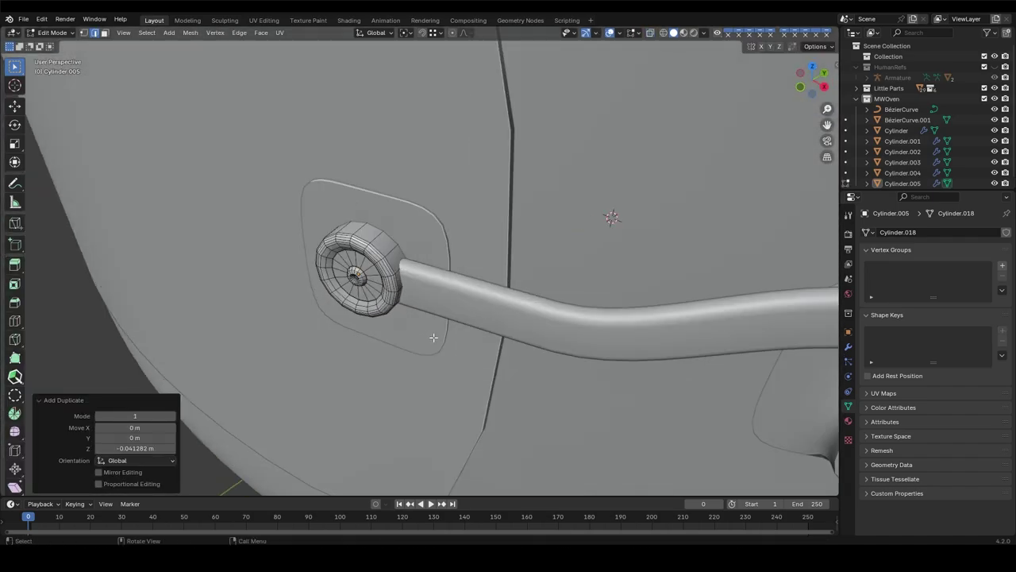
{"action": "key", "text": "g"}
{"action": "mouse_move", "coordinate": [431, 333]}
{"action": "middle_mouse_down"}
{"action": "mouse_move", "coordinate": [444, 366]}
{"action": "mouse_move", "coordinate": [415, 352]}
{"action": "middle_mouse_up"}
{"action": "left_click", "coordinate": [434, 380]}
{"action": "key", "text": "s"}
{"action": "left_click", "coordinate": [420, 390]}
{"action": "key", "text": "g"}
{"action": "key", "text": "z"}
{"action": "key", "text": "z"}
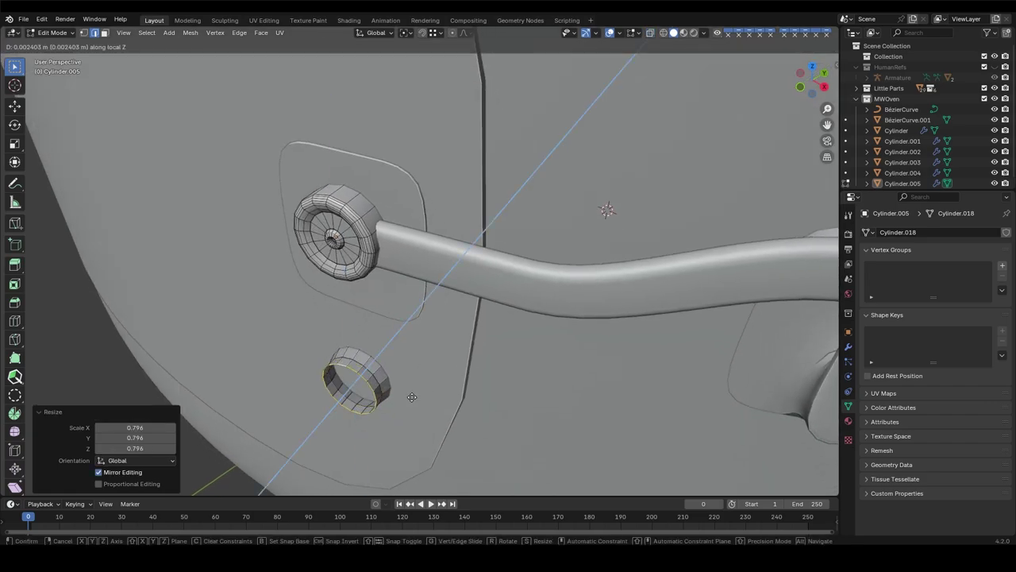
{"action": "left_click", "coordinate": [400, 392]}
- Extrude the ring's inner edge inward and grid-fill the knob's centre hole
{"action": "key", "text": "e"}
{"action": "key", "text": "s"}
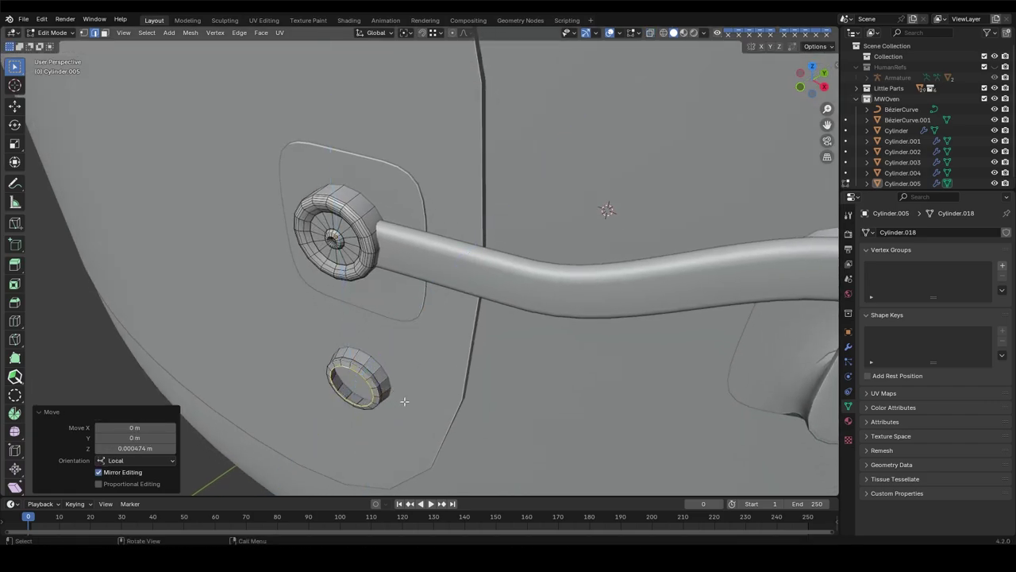
{"action": "left_click", "coordinate": [390, 397]}
{"action": "key", "text": "g"}
{"action": "key", "text": "z"}
{"action": "key", "text": "z"}
{"action": "left_click", "coordinate": [389, 399]}
{"action": "key", "text": "s"}
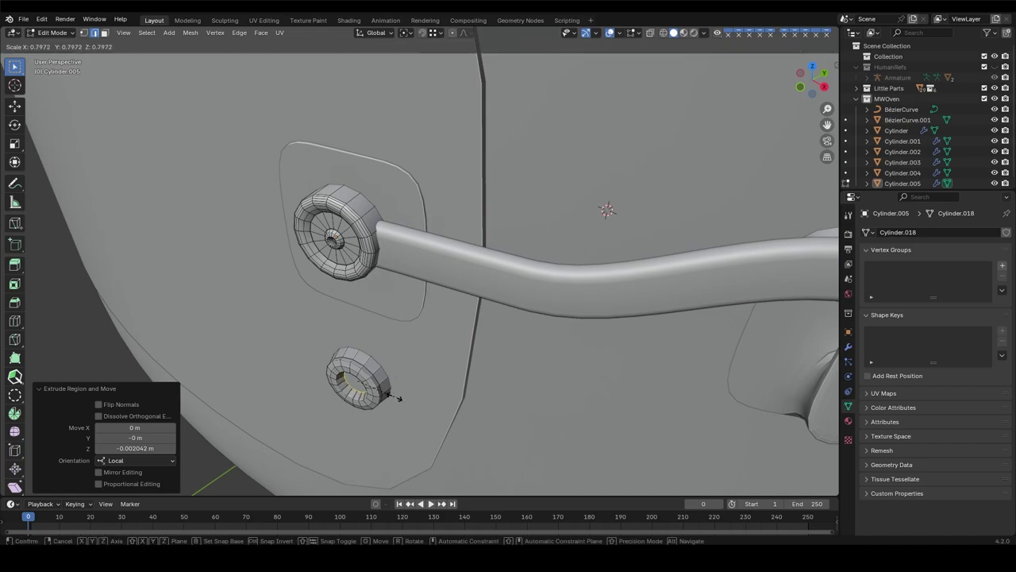
{"action": "left_click", "coordinate": [384, 391]}
{"action": "key", "text": "ctrl+f"}
{"action": "left_click", "coordinate": [381, 390]}
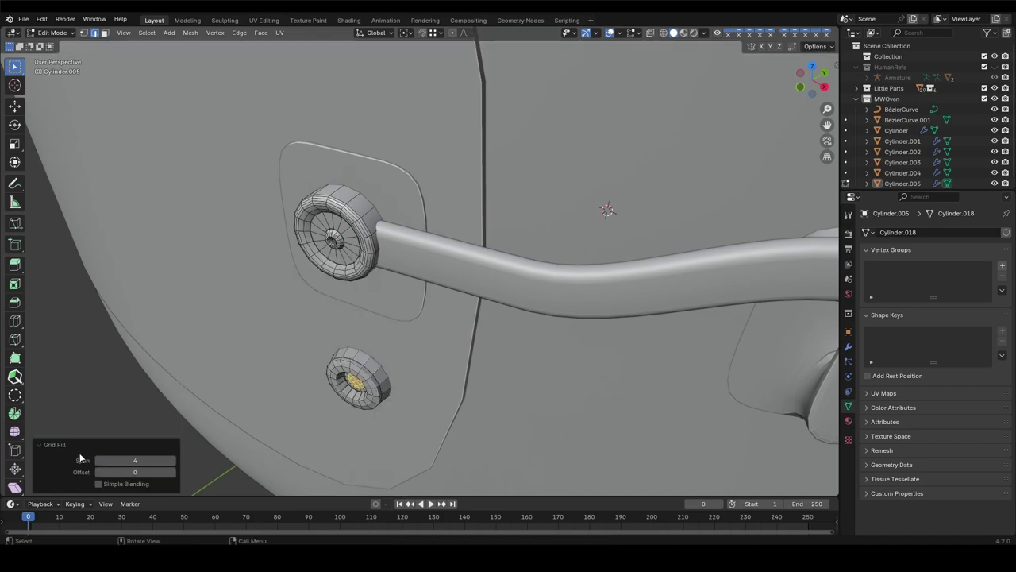
- Extrude the filled face outward and scale it into a flared, rounded knob front
{"action": "key", "text": "e"}
{"action": "left_click", "coordinate": [392, 405]}
{"action": "key", "text": "s"}
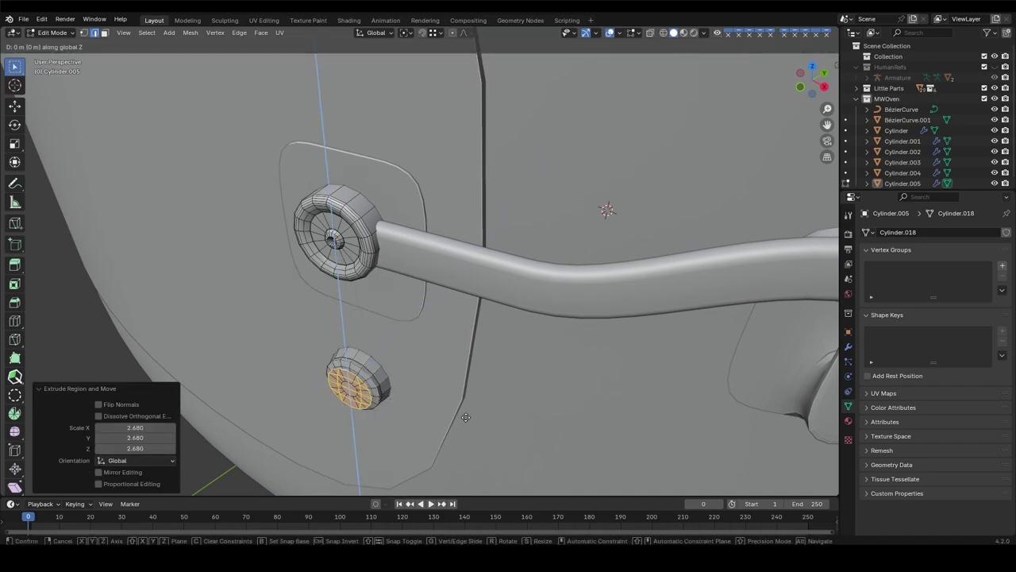
{"action": "left_click", "coordinate": [469, 423]}
{"action": "key", "text": "s"}
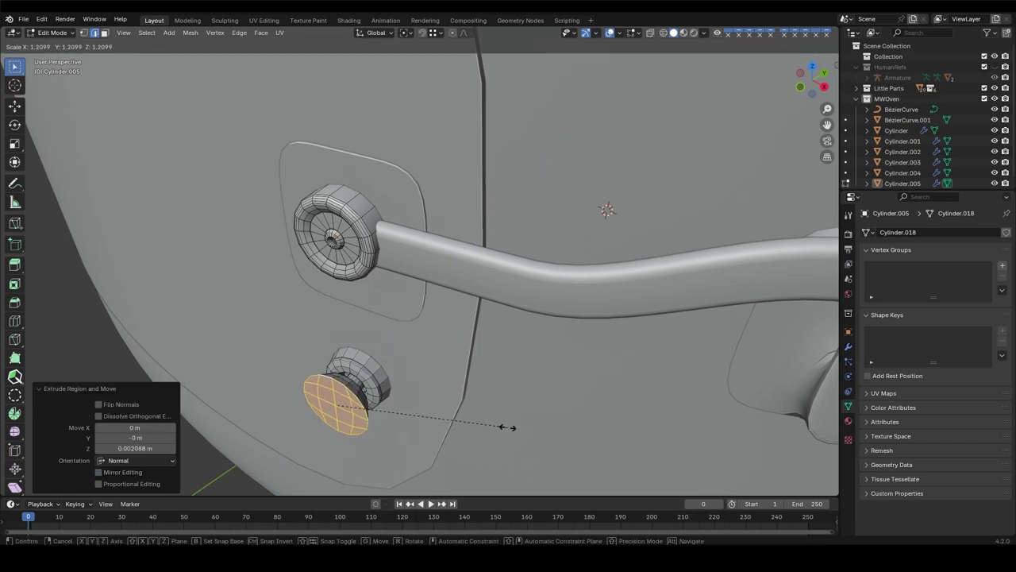
{"action": "right_click", "coordinate": [507, 427]}
{"action": "key", "text": "e"}
{"action": "left_click", "coordinate": [481, 427]}
{"action": "key", "text": "s"}
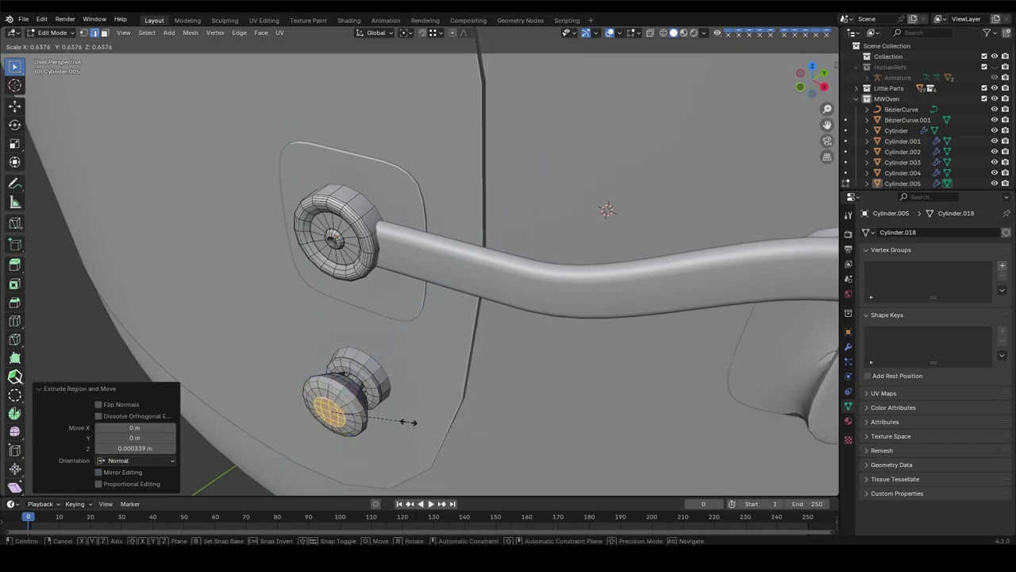
{"action": "left_click", "coordinate": [394, 418]}
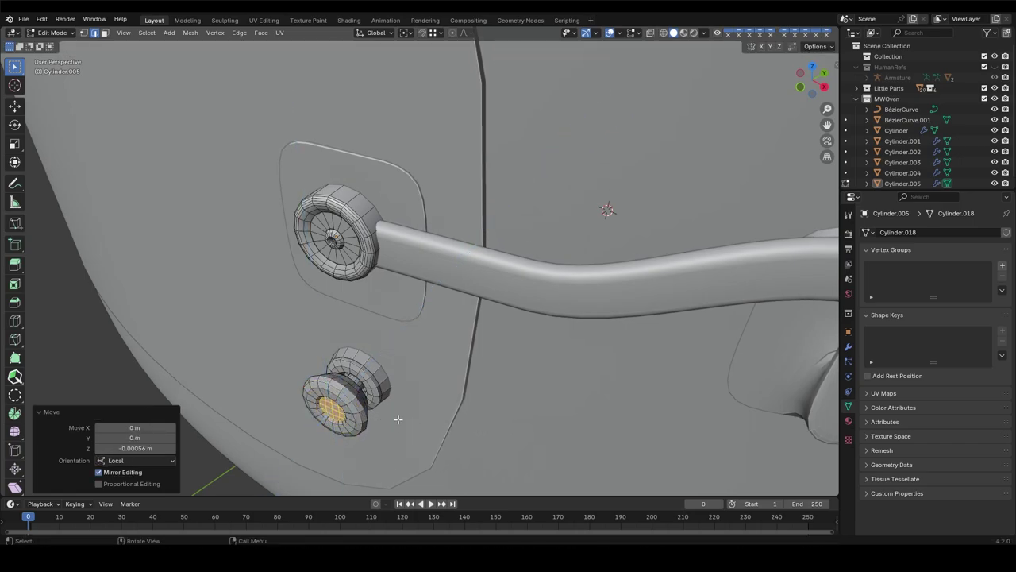
{"action": "key", "text": "s"}
{"action": "left_click", "coordinate": [376, 420]}
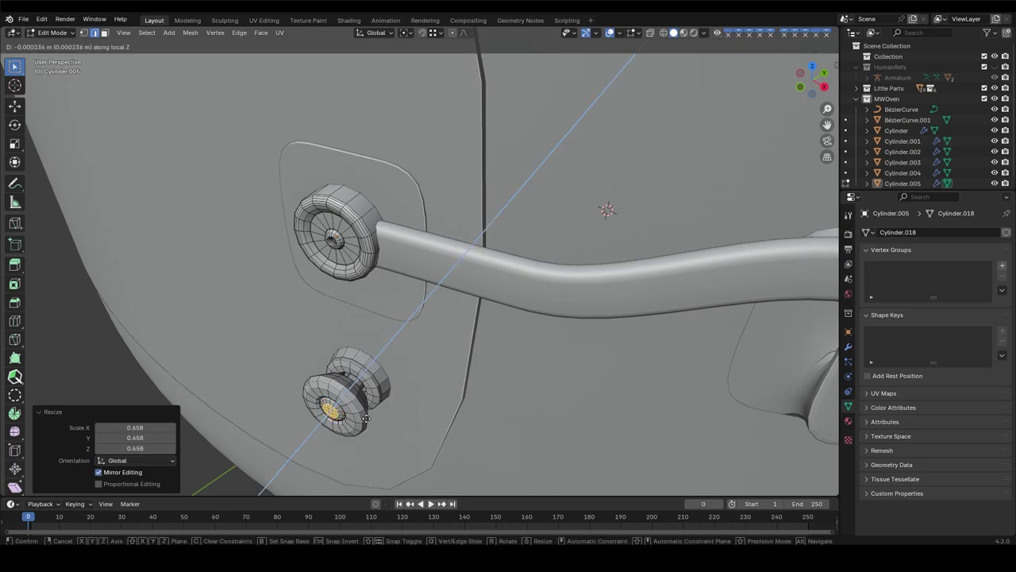
- Apply smooth shading to the handle part
{"action": "key", "text": "Tab"}
{"action": "mouse_move", "coordinate": [411, 315]}
{"action": "middle_mouse_down"}
{"action": "mouse_move", "coordinate": [445, 318]}
{"action": "mouse_move", "coordinate": [426, 312]}
{"action": "mouse_move", "coordinate": [595, 445]}
{"action": "middle_mouse_up"}
{"action": "right_click", "coordinate": [445, 318]}
{"action": "left_click", "coordinate": [468, 317]}
- Bevel the edge loop around the new knob's rim and save the file
{"action": "key", "text": "Tab"}
{"action": "scroll", "coordinate": [426, 312], "scroll_direction": "up", "scroll_amount": 4}
{"action": "left_click", "coordinate": [582, 445]}
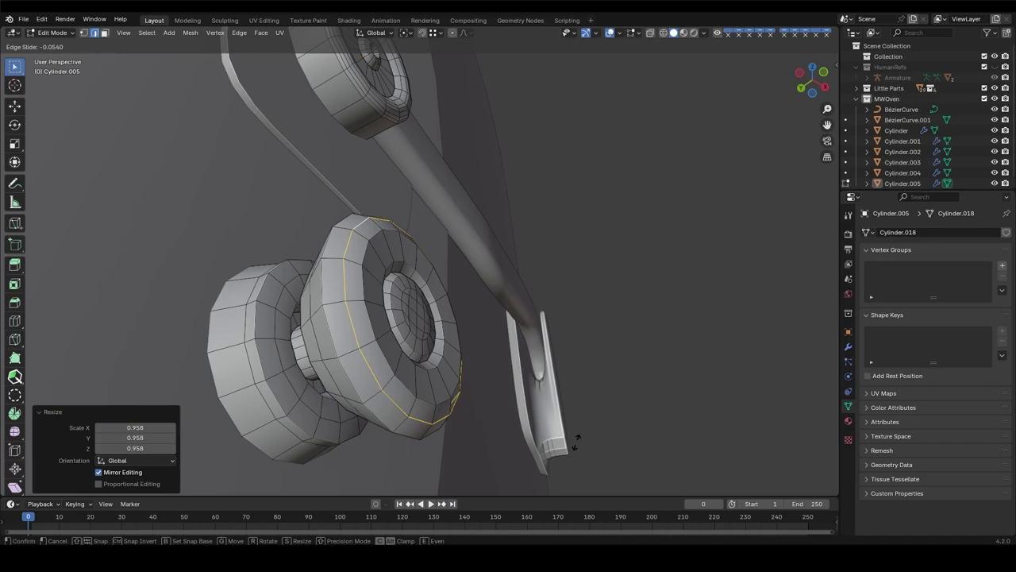
{"action": "left_click", "coordinate": [331, 302], "text": "alt"}
{"action": "key", "text": "ctrl+b"}
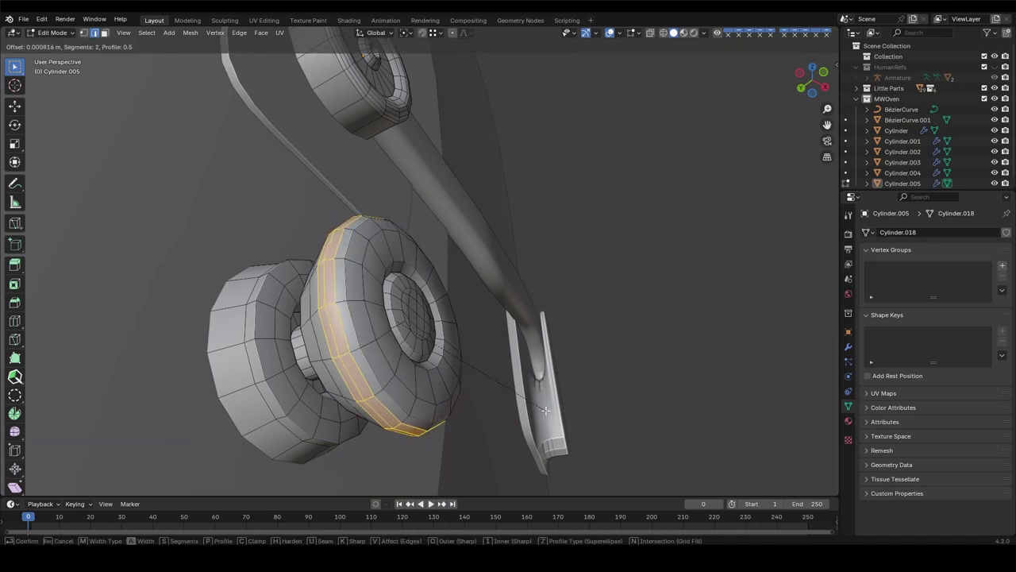
{"action": "left_click", "coordinate": [545, 410]}
{"action": "key", "text": "Tab"}
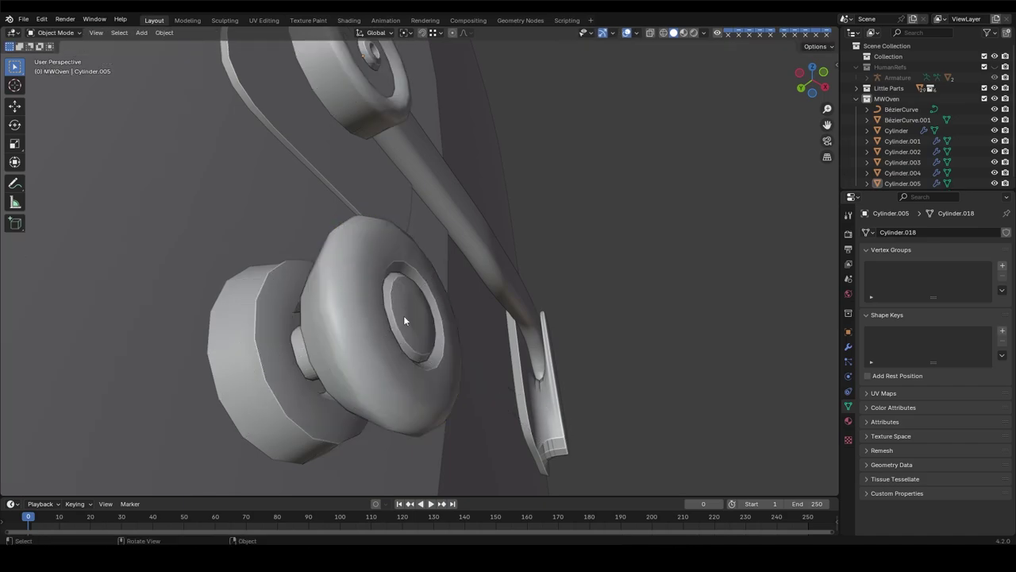
{"action": "key", "text": "ctrl+s"}
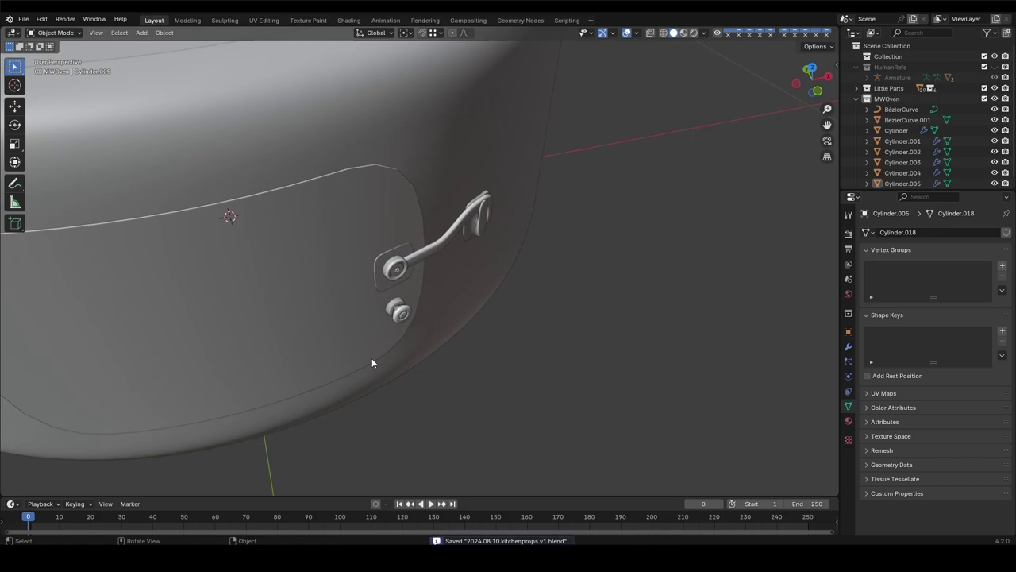
- Select the lower knob of the handle part in edit mode
{"action": "scroll", "coordinate": [371, 358], "scroll_direction": "down", "scroll_amount": 5}
{"action": "middle_click_drag", "start_coordinate": [410, 293], "coordinate": [371, 307]}
{"action": "scroll", "coordinate": [372, 306], "scroll_direction": "up", "scroll_amount": 6}
{"action": "left_click", "coordinate": [395, 341]}
{"action": "key", "text": "Tab"}
{"action": "key", "text": "alt+z"}
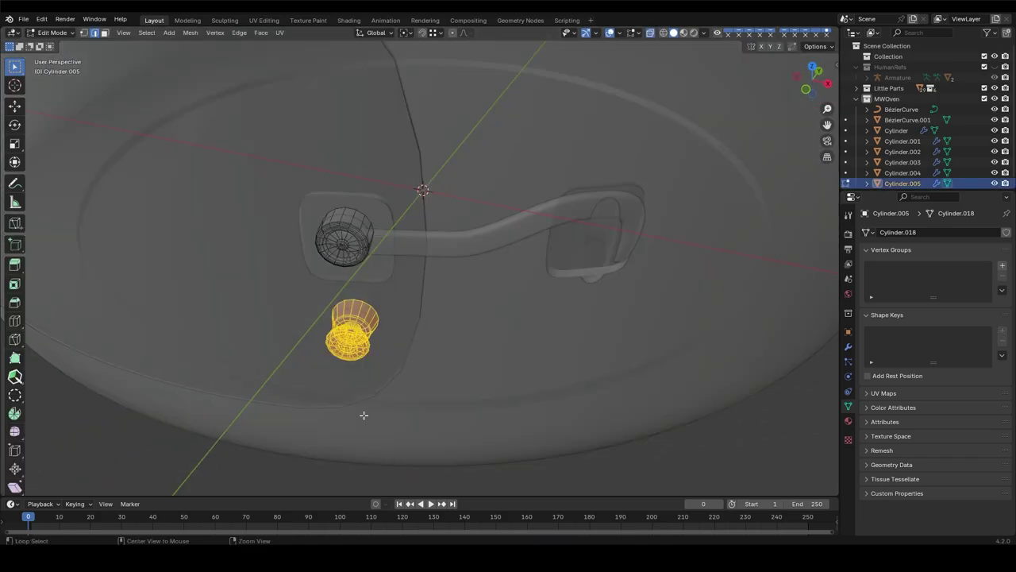
{"action": "key", "text": "alt+z"}
- Enlarge the lower knob and shift it along its depth
{"action": "key", "text": "s"}
{"action": "left_click", "coordinate": [439, 381]}
{"action": "key", "text": "g"}
{"action": "key", "text": "z"}
{"action": "key", "text": "z"}
{"action": "left_click", "coordinate": [433, 391]}
{"action": "scroll", "coordinate": [434, 391], "scroll_direction": "down", "scroll_amount": 4}
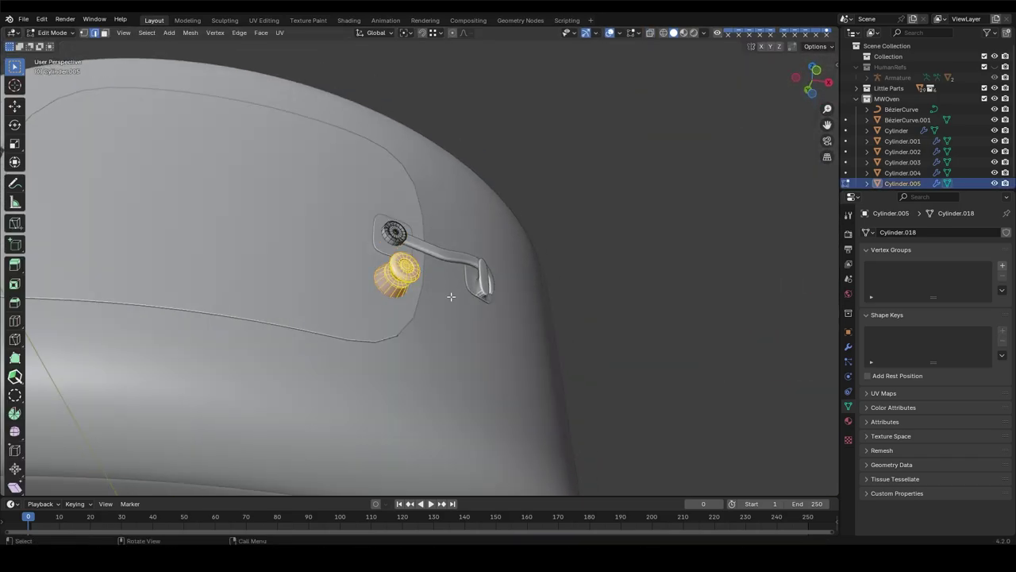
{"action": "middle_click_drag", "start_coordinate": [434, 391], "coordinate": [463, 367]}
{"action": "scroll", "coordinate": [463, 367], "scroll_direction": "up", "scroll_amount": 4}
- Duplicate the knob straight up above the handle and save the file
{"action": "key", "text": "shift+d"}
{"action": "key", "text": "z"}
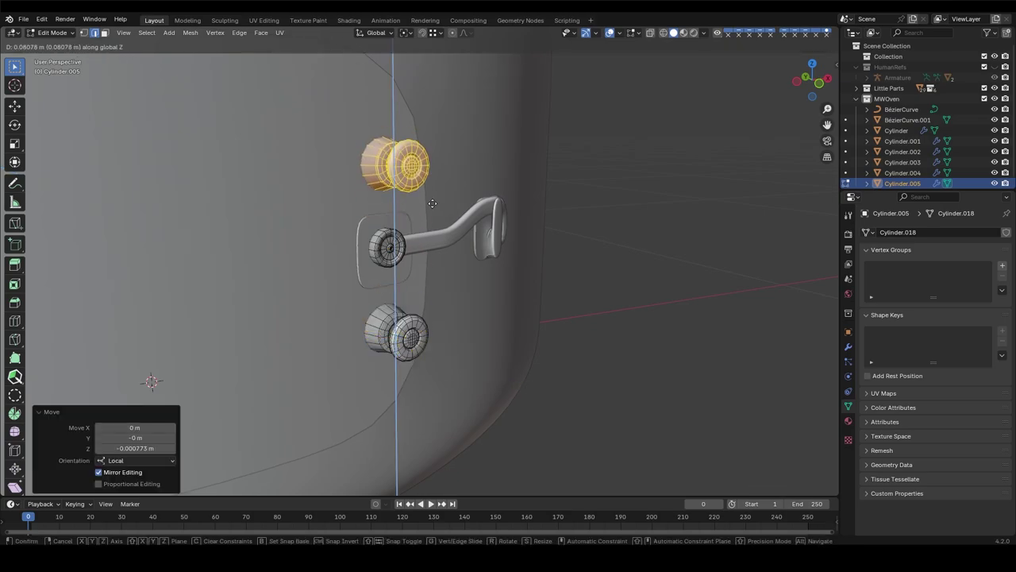
{"action": "left_click", "coordinate": [431, 203]}
{"action": "key", "text": "Tab"}
{"action": "scroll", "coordinate": [431, 203], "scroll_direction": "down", "scroll_amount": 4}
{"action": "mouse_move", "coordinate": [432, 203]}
{"action": "middle_mouse_down"}
{"action": "mouse_move", "coordinate": [305, 283]}
{"action": "mouse_move", "coordinate": [446, 263]}
{"action": "mouse_move", "coordinate": [474, 288]}
{"action": "mouse_move", "coordinate": [414, 263]}
{"action": "middle_mouse_up"}
{"action": "scroll", "coordinate": [310, 283], "scroll_direction": "down", "scroll_amount": 2}
{"action": "scroll", "coordinate": [413, 263], "scroll_direction": "up", "scroll_amount": 3}
{"action": "key", "text": "ctrl+s"}
{"action": "left_click", "coordinate": [375, 229]}
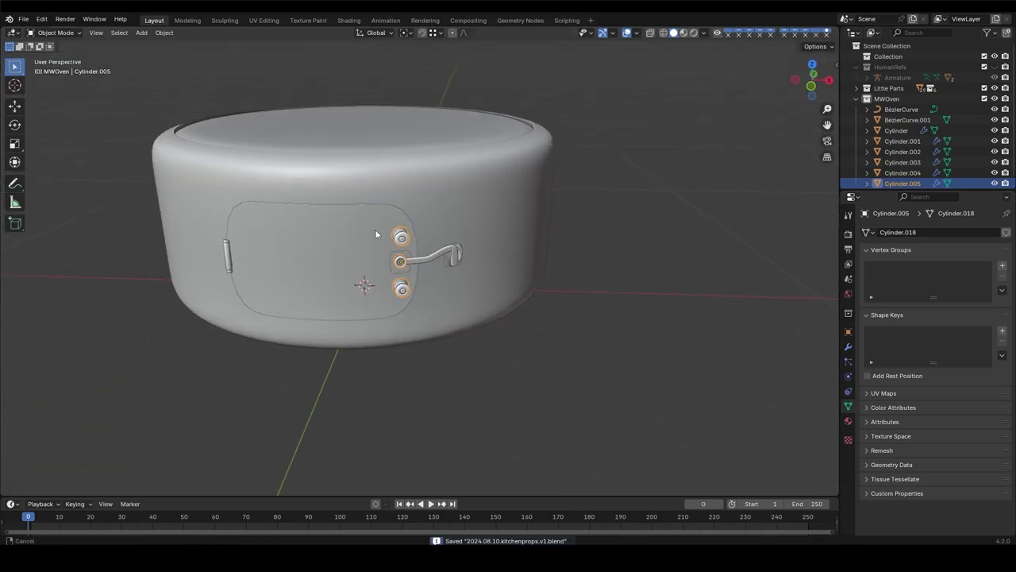
- Select the oven body's top rim face loop in edit mode
{"action": "left_click", "coordinate": [375, 234]}
{"action": "key", "text": "Tab"}
{"action": "left_click", "coordinate": [421, 323], "text": "alt"}
{"action": "scroll", "coordinate": [421, 323], "scroll_direction": "up", "scroll_amount": 3}
- Duplicate the top rim face loop in place and separate it into its own object
{"action": "key", "text": "shift+d"}
{"action": "key", "text": "Escape"}
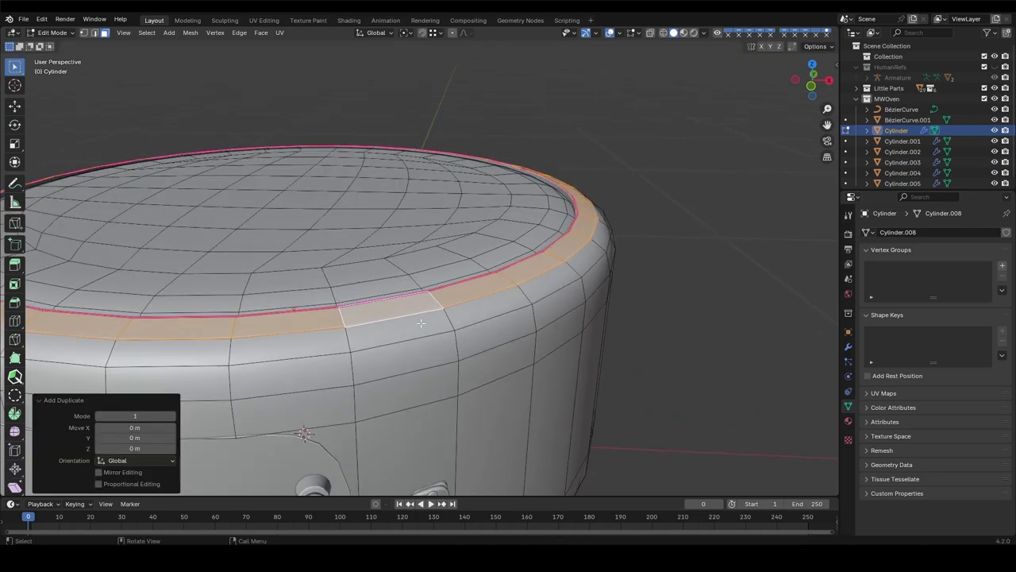
{"action": "key", "text": "p"}
{"action": "left_click", "coordinate": [421, 323]}
{"action": "key", "text": "Tab"}
{"action": "left_click", "coordinate": [383, 312]}
{"action": "key", "text": "Tab"}
- Raise the new rim loop vertically and give it thickness as a thin lip
{"action": "key", "text": "z"}
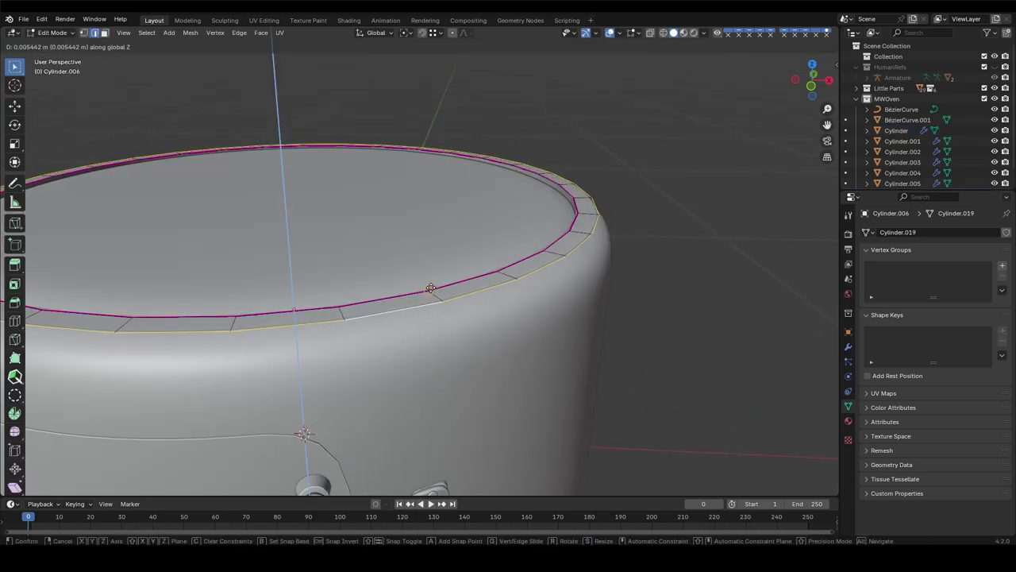
{"action": "left_click", "coordinate": [440, 291]}
{"action": "key", "text": "g"}
{"action": "key", "text": "z"}
{"action": "middle_click_drag", "start_coordinate": [444, 291], "coordinate": [472, 277]}
{"action": "left_click", "coordinate": [450, 302]}
{"action": "key", "text": "a"}
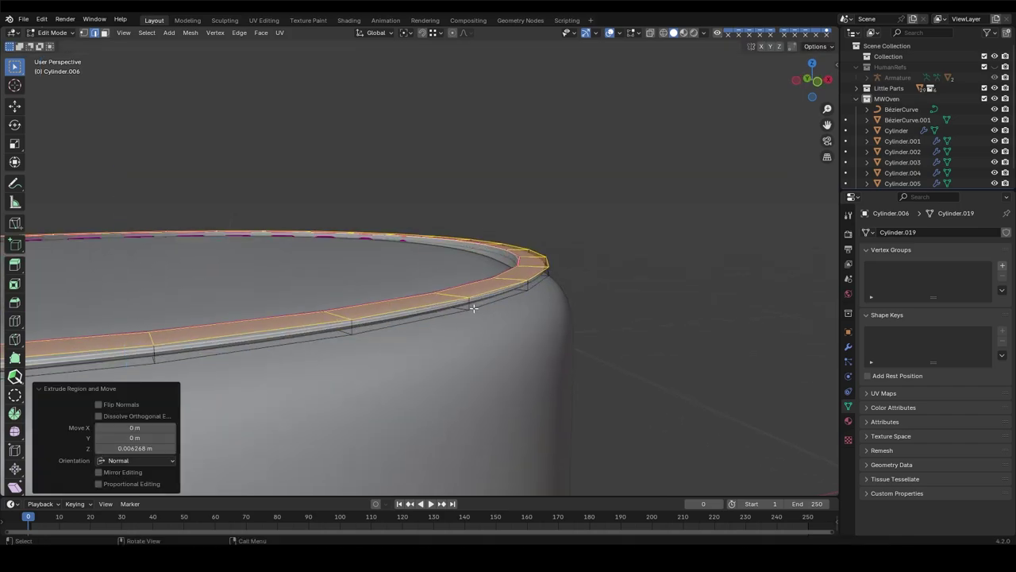
{"action": "left_click", "coordinate": [449, 318], "text": "alt"}
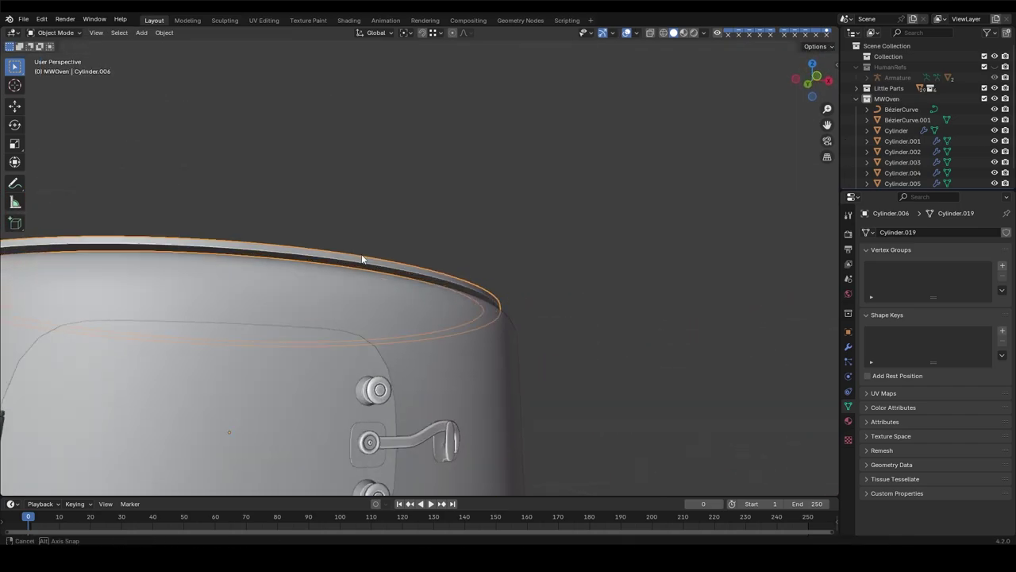
- Back in Object Mode, save the scene as 2024.08.10.kitchenprops.v1.blend
{"action": "key", "text": "Tab"}
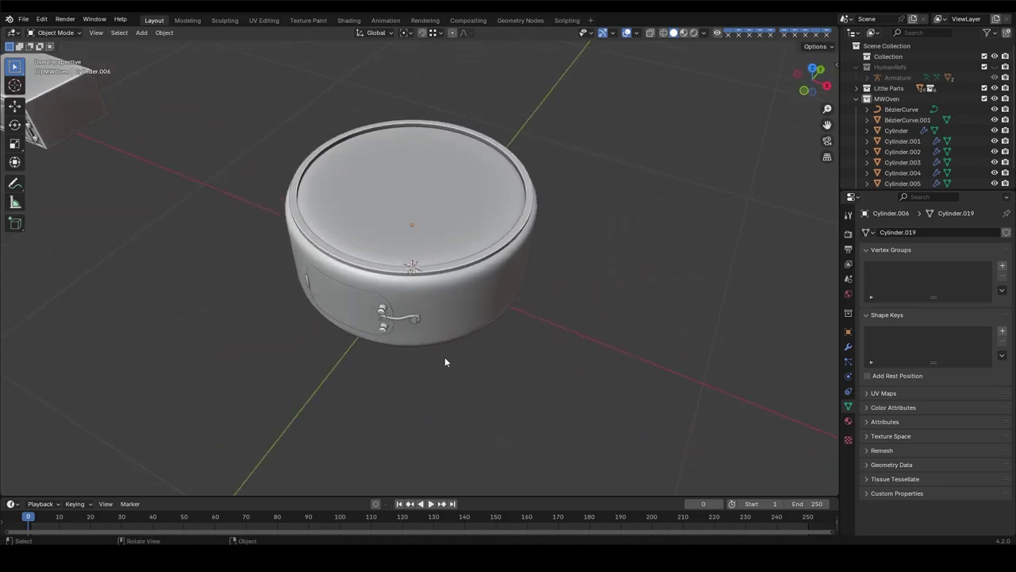
{"action": "middle_click_drag", "start_coordinate": [444, 357], "coordinate": [481, 274]}
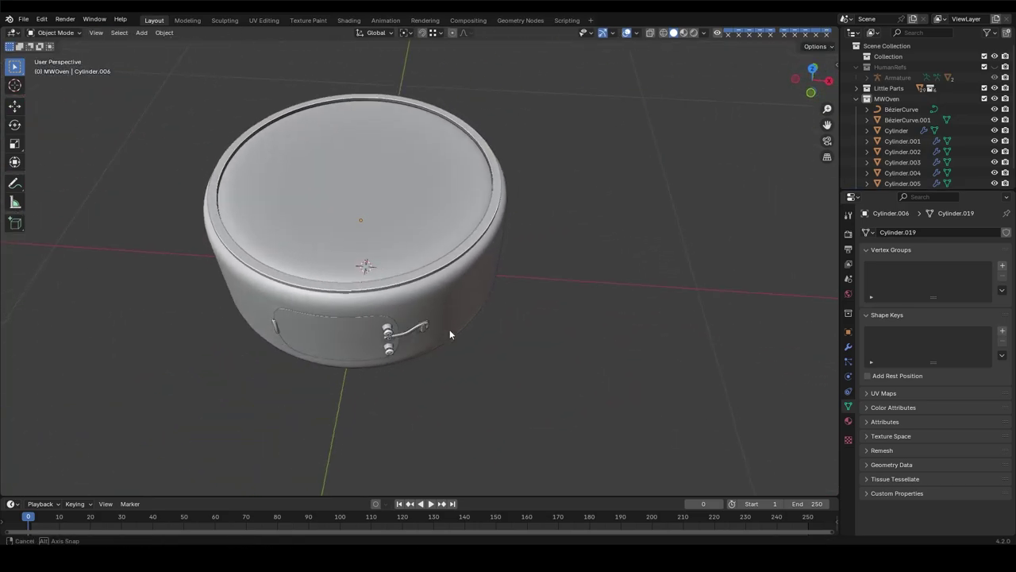
{"action": "key", "text": "ctrl+s"}
{"action": "left_click", "coordinate": [426, 306]}
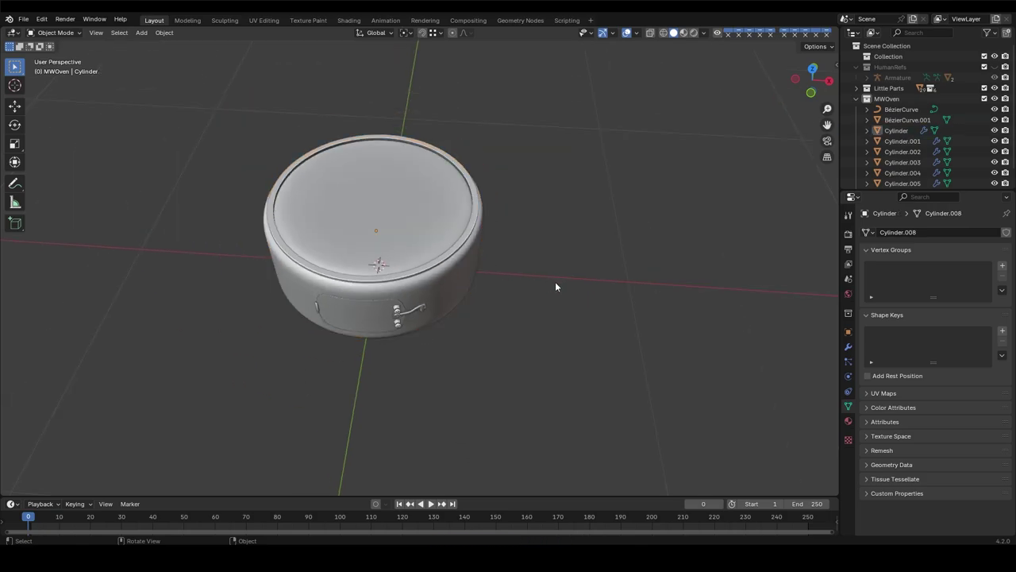
- Add a cylinder and scale it down to 0.222 as the knob, viewed from the top
{"action": "key", "text": "shift+a"}
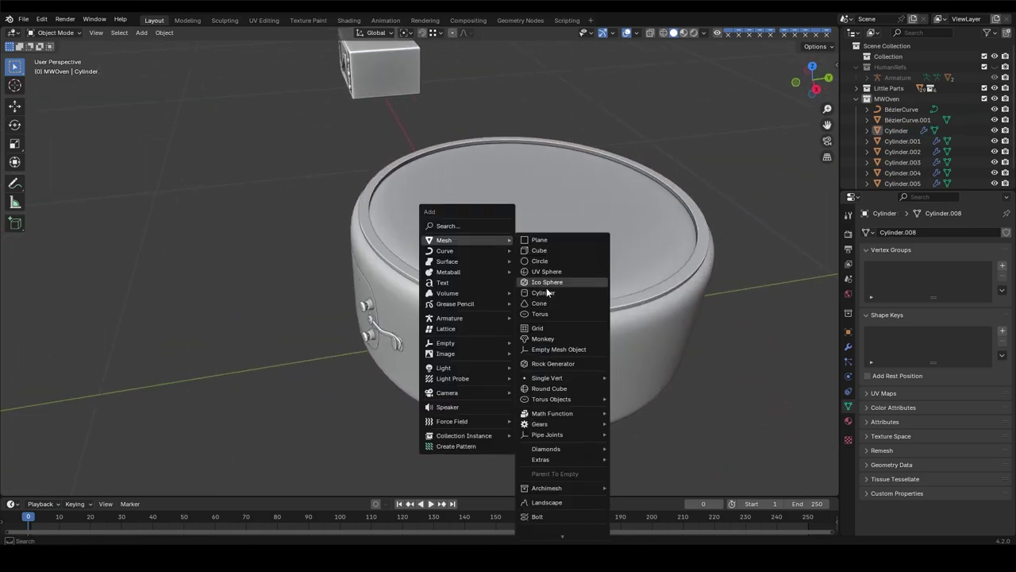
{"action": "left_click", "coordinate": [548, 311]}
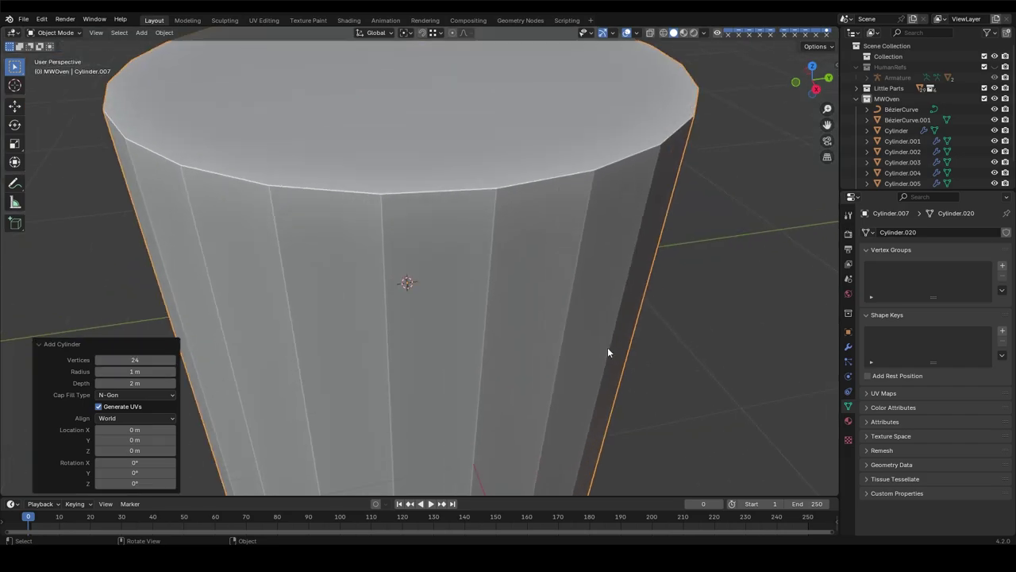
{"action": "key", "text": "Tab"}
{"action": "key", "text": "s"}
{"action": "left_click", "coordinate": [408, 287]}
{"action": "key", "text": "alt+z"}
{"action": "key", "text": "s"}
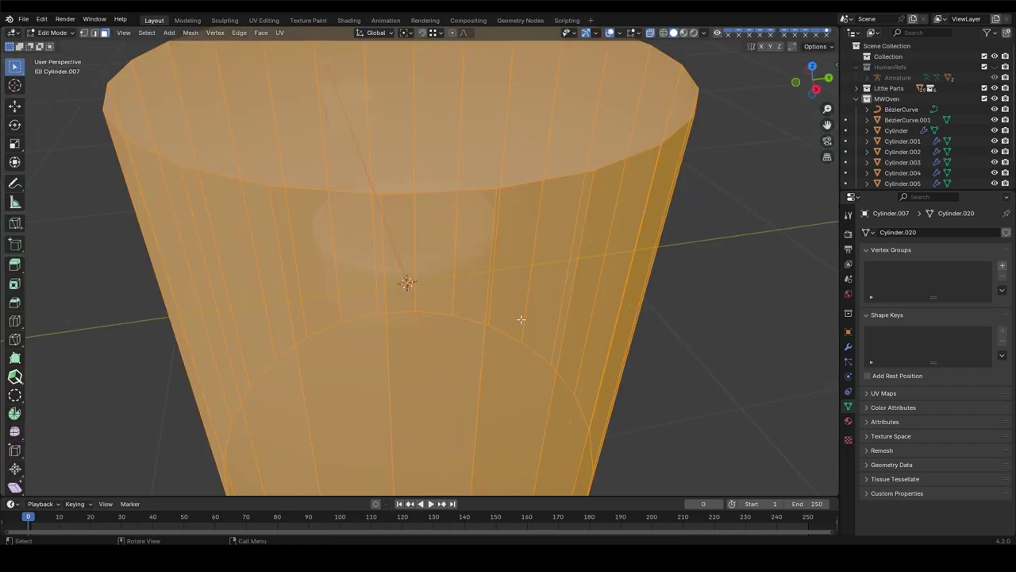
{"action": "left_click", "coordinate": [567, 318]}
{"action": "key", "text": "KP_7"}
{"action": "scroll", "coordinate": [468, 251], "scroll_direction": "up", "scroll_amount": 3}
{"action": "key", "text": "Tab"}
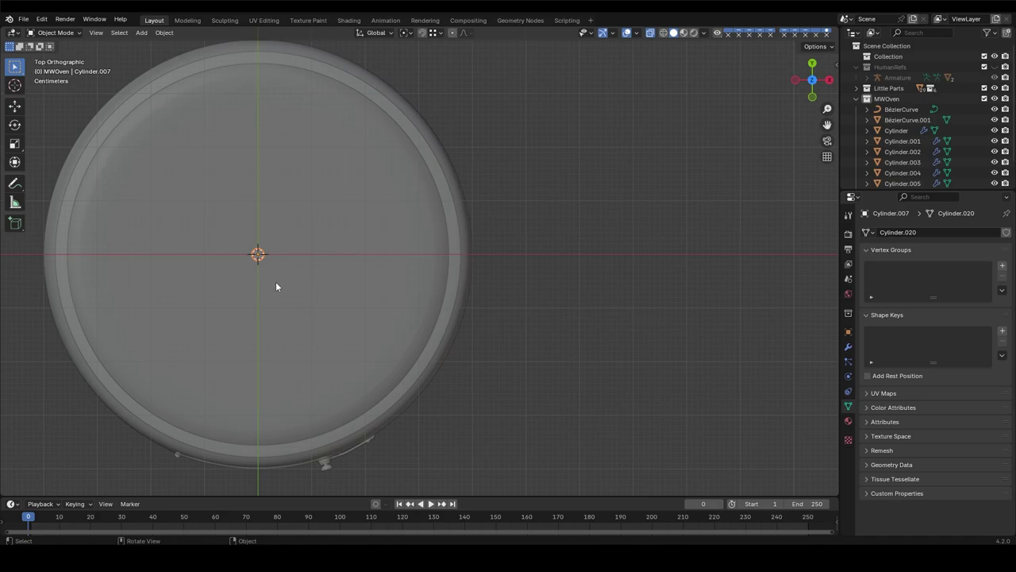
- Move the knob up onto the oven top and taper its top ring
{"action": "left_click", "coordinate": [418, 237]}
{"action": "mouse_move", "coordinate": [418, 237]}
{"action": "middle_mouse_down"}
{"action": "mouse_move", "coordinate": [401, 217]}
{"action": "mouse_move", "coordinate": [404, 197]}
{"action": "middle_mouse_up"}
{"action": "key", "text": "g"}
{"action": "key", "text": "z"}
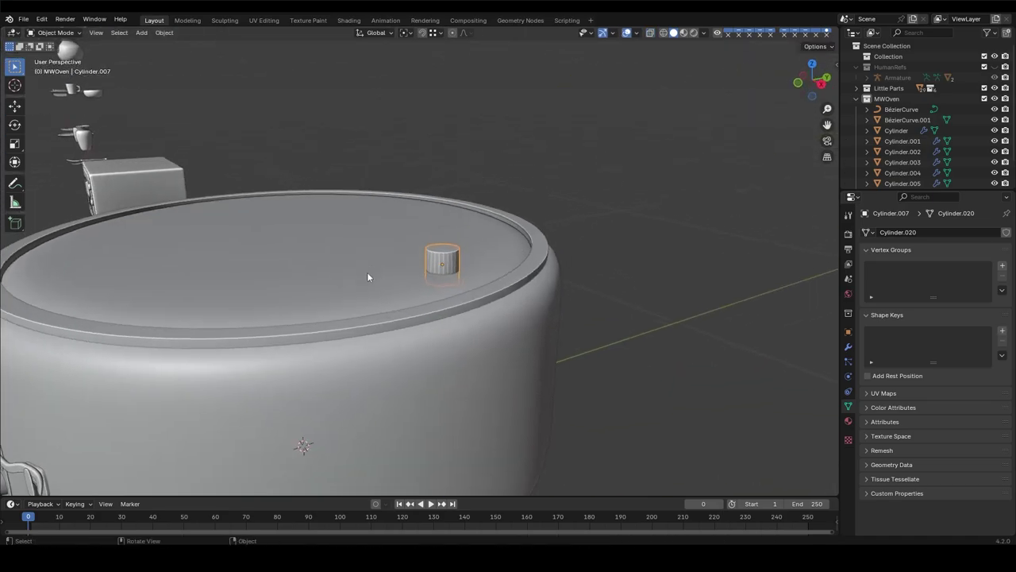
{"action": "left_click", "coordinate": [497, 337]}
{"action": "middle_click_drag", "start_coordinate": [498, 337], "coordinate": [412, 322]}
{"action": "key", "text": "alt+z"}
{"action": "key", "text": "z"}
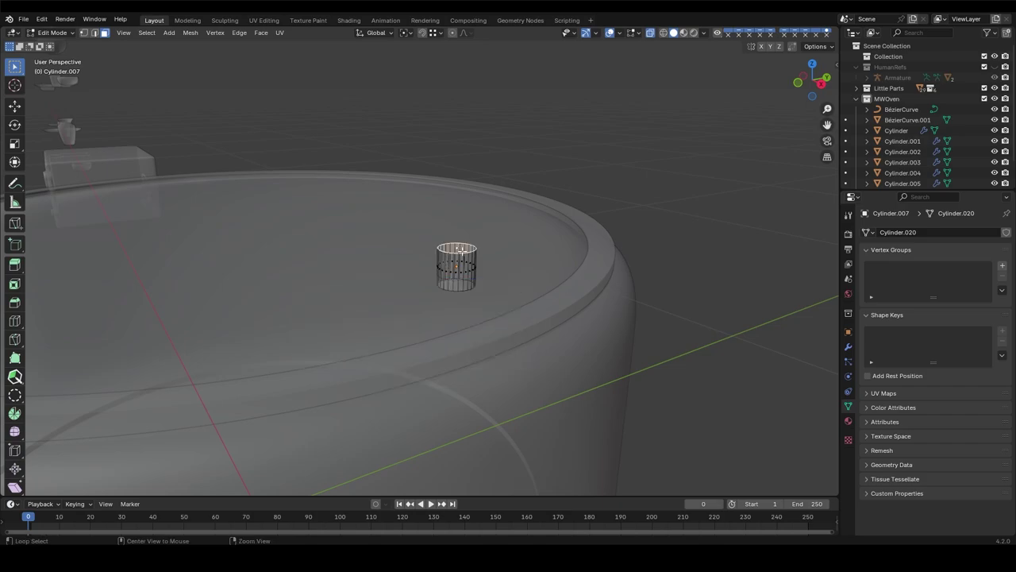
{"action": "key", "text": "alt+z"}
{"action": "left_click", "coordinate": [502, 304]}
{"action": "key", "text": "Tab"}
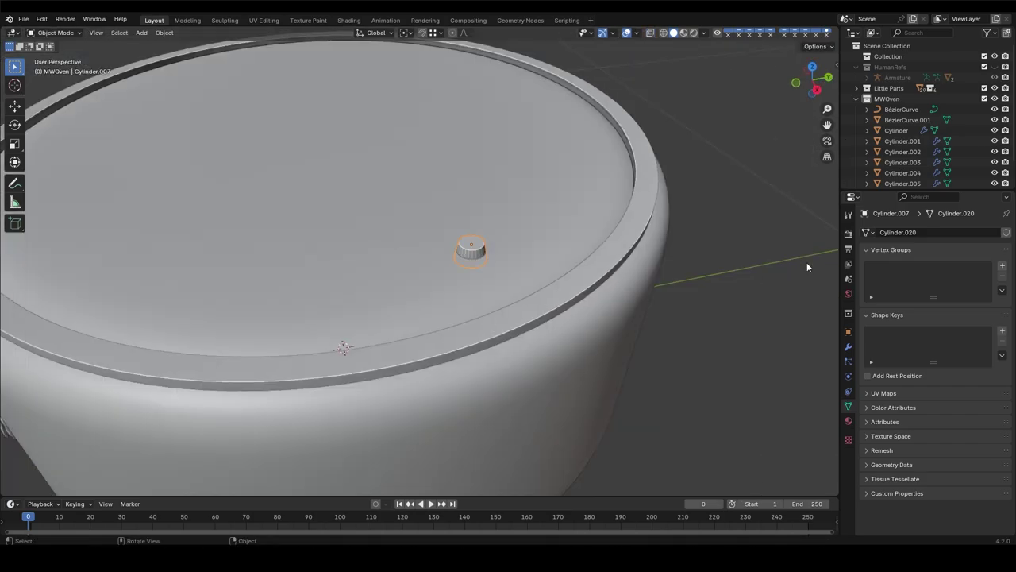
- Add a Mirror modifier to the knob
{"action": "left_click", "coordinate": [847, 347]}
{"action": "left_click", "coordinate": [905, 231]}
{"action": "left_click", "coordinate": [942, 309]}
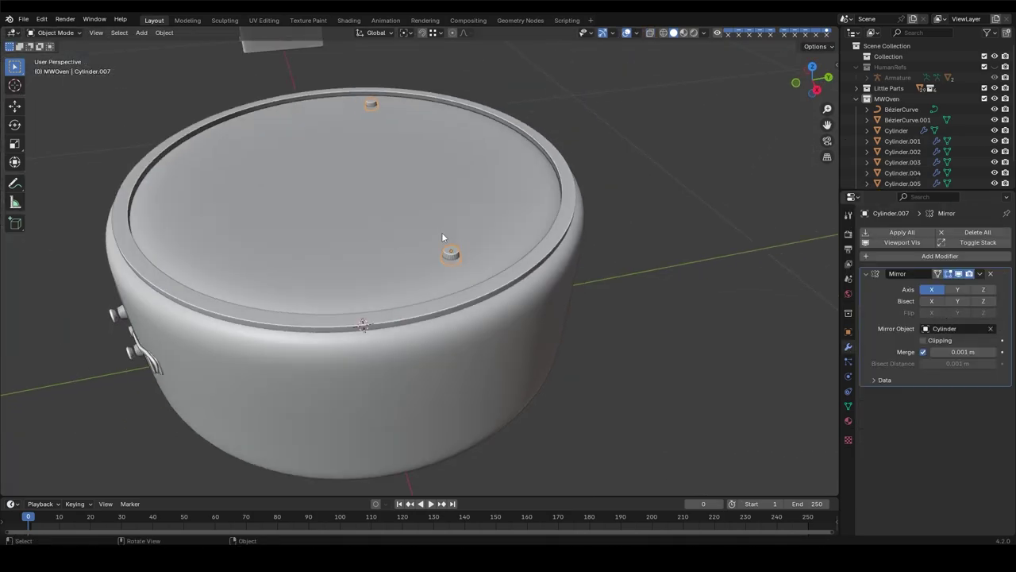
- Enable Mirror Y and Clipping, then move the knob geometry nearer the rim
{"action": "left_click", "coordinate": [953, 291]}
{"action": "left_click", "coordinate": [931, 289]}
{"action": "key", "text": "Tab"}
{"action": "key", "text": "grave"}
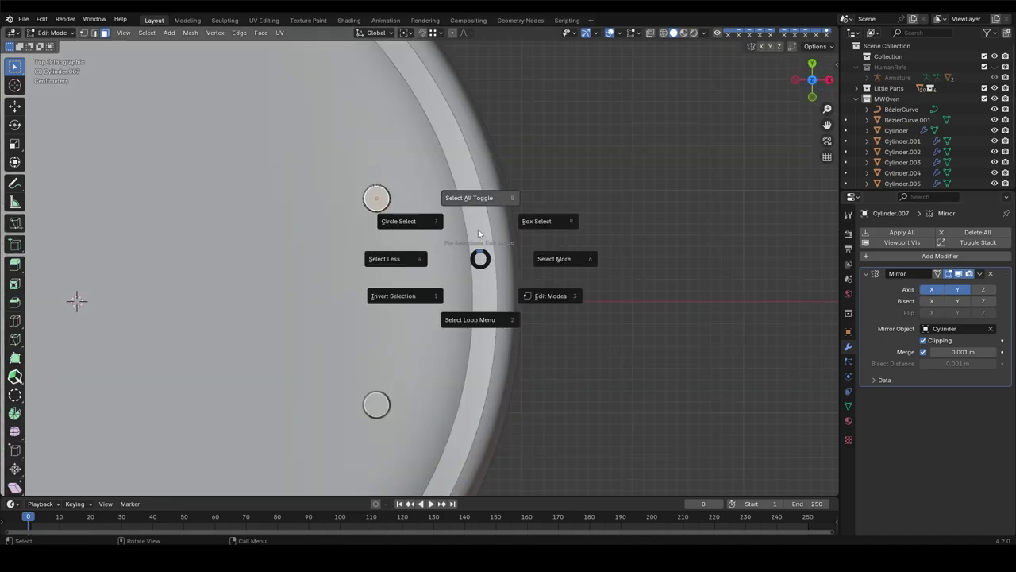
{"action": "left_click", "coordinate": [473, 202]}
{"action": "key", "text": "g"}
{"action": "left_click", "coordinate": [487, 315]}
- Undo a trial Y rotation and slide an edge loop on the knob
{"action": "middle_click_drag", "start_coordinate": [487, 315], "coordinate": [463, 192]}
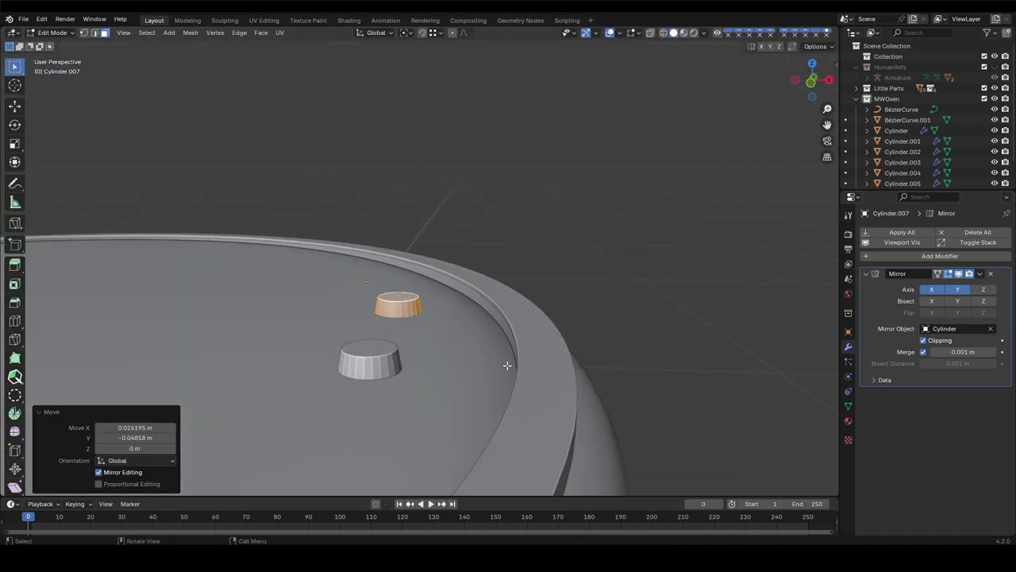
{"action": "mouse_move", "coordinate": [503, 363]}
{"action": "middle_mouse_down"}
{"action": "mouse_move", "coordinate": [506, 273]}
{"action": "mouse_move", "coordinate": [528, 314]}
{"action": "middle_mouse_up"}
{"action": "key", "text": "r"}
{"action": "key", "text": "y"}
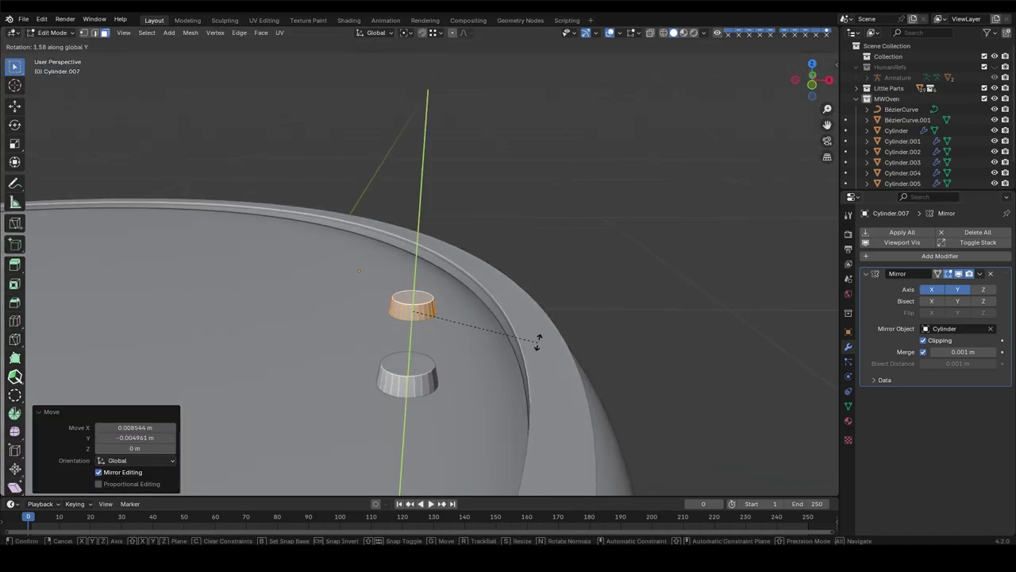
{"action": "key", "text": "ctrl+z"}
{"action": "left_click", "coordinate": [412, 295]}
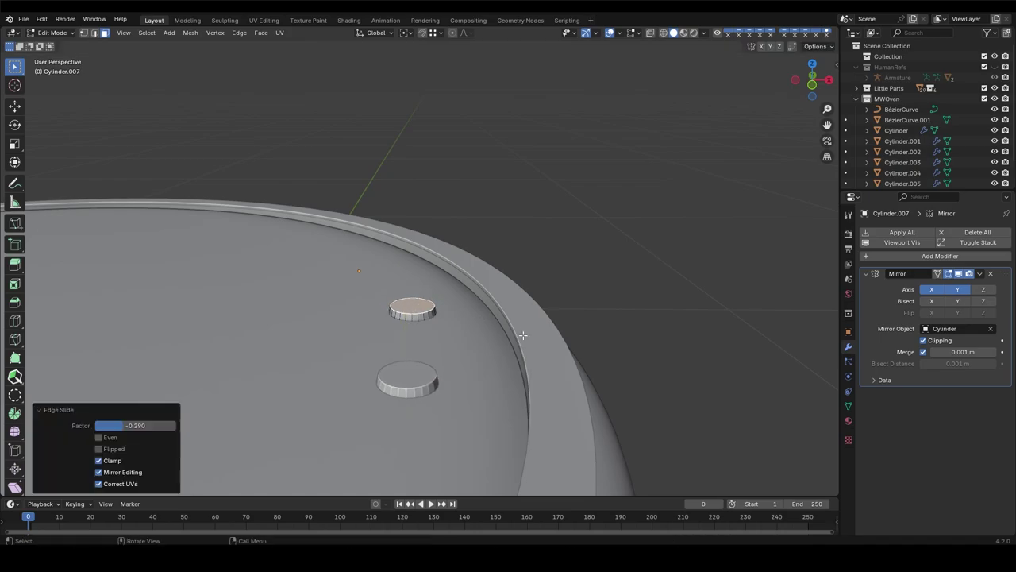
- Extrude and inset the knob's top face to 0.877, raise a tall post, and view from the right
{"action": "key", "text": "e"}
{"action": "key", "text": "Escape"}
{"action": "key", "text": "g"}
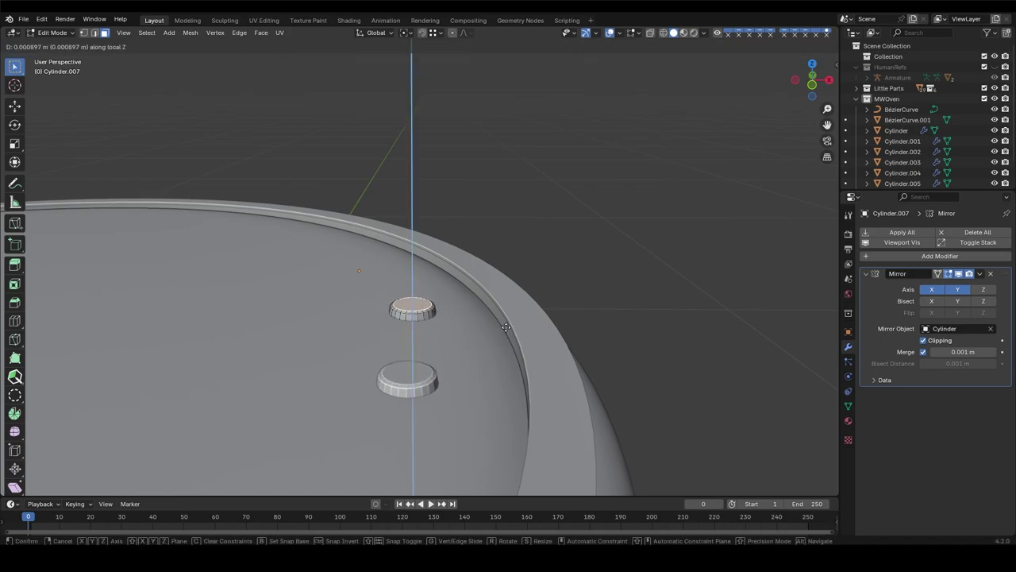
{"action": "left_click", "coordinate": [506, 327]}
{"action": "key", "text": "s"}
{"action": "middle_click_drag", "start_coordinate": [487, 319], "coordinate": [456, 331]}
{"action": "key", "text": "s"}
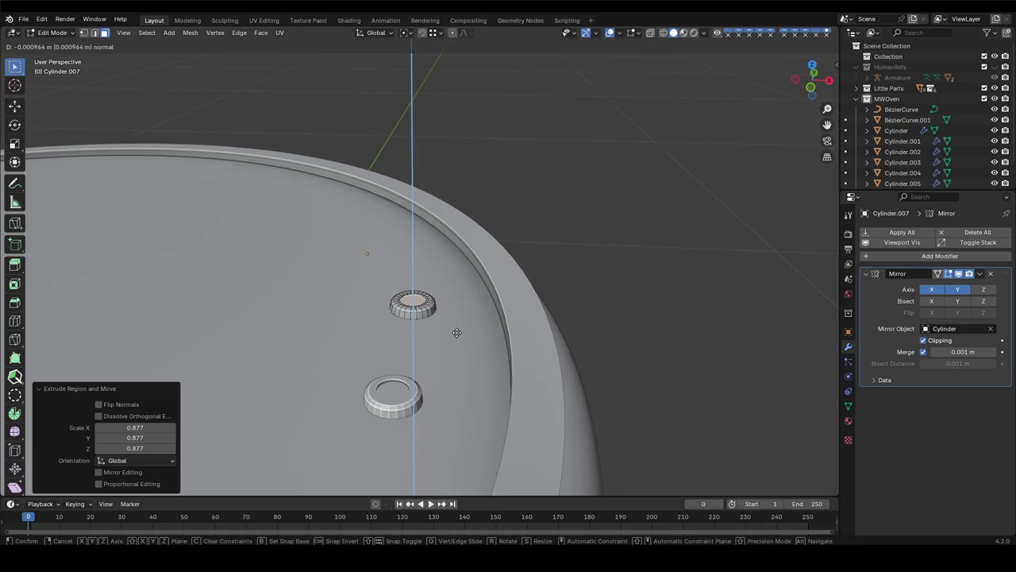
{"action": "left_click", "coordinate": [450, 325]}
{"action": "key", "text": "KP_Decimal"}
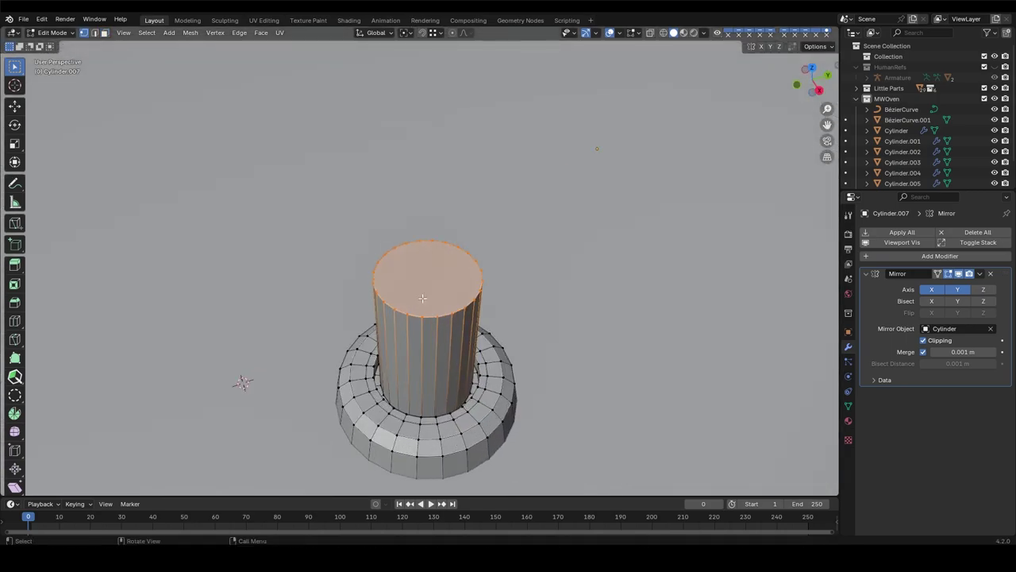
{"action": "key", "text": "grave"}
{"action": "left_click", "coordinate": [463, 288]}
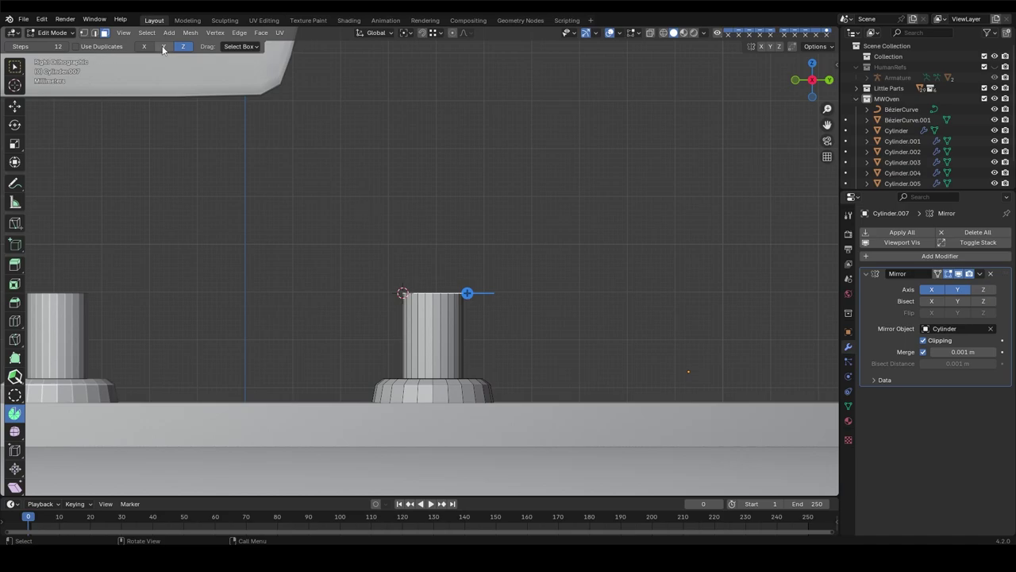
- Spin the post top 90°, extrude a horizontal pipe, delete its end faces, and rotate it into place
{"action": "left_click_drag", "start_coordinate": [338, 228], "coordinate": [342, 351]}
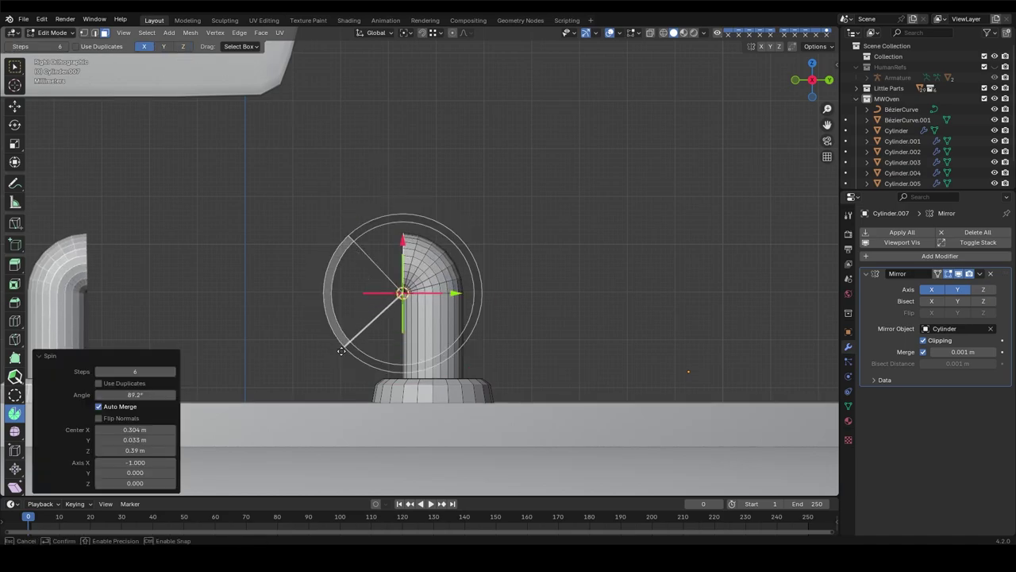
{"action": "left_click_drag", "start_coordinate": [452, 292], "coordinate": [304, 222]}
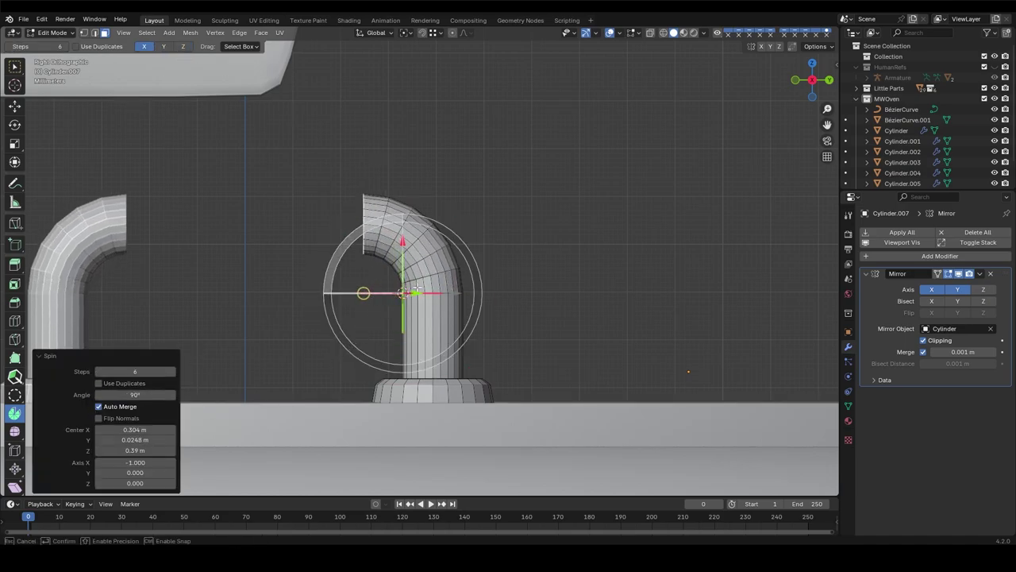
{"action": "key", "text": "e"}
{"action": "key", "text": "x"}
{"action": "left_click", "coordinate": [266, 176]}
{"action": "middle_click_drag", "start_coordinate": [266, 176], "coordinate": [496, 246]}
{"action": "key", "text": "a"}
{"action": "left_click", "coordinate": [503, 252]}
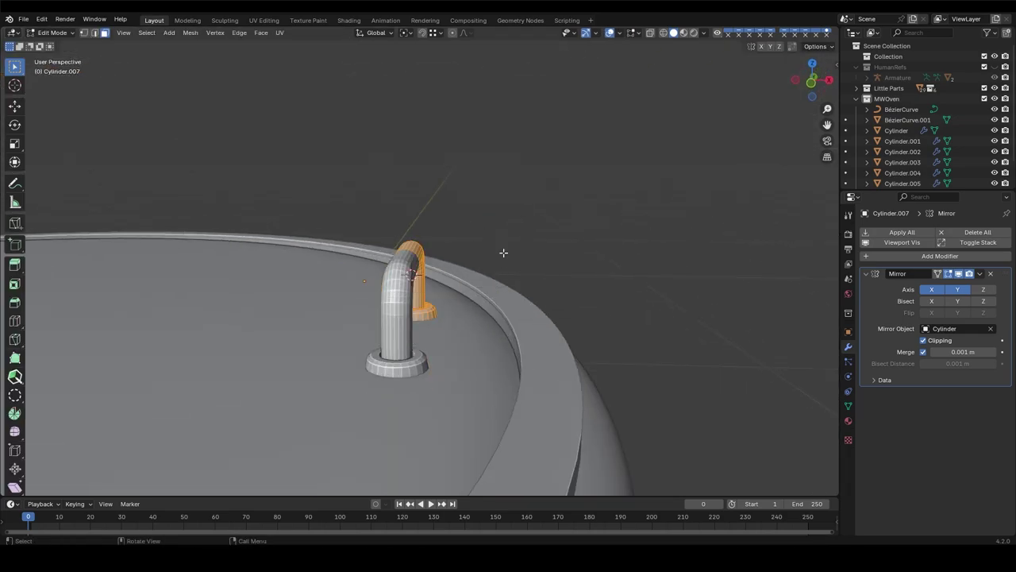
{"action": "left_click", "coordinate": [559, 322]}
{"action": "scroll", "coordinate": [529, 239], "scroll_direction": "down", "scroll_amount": 3}
- Extrude the handle pipe's middle section in place and fatten it into a grip
{"action": "middle_click_drag", "start_coordinate": [529, 238], "coordinate": [381, 200]}
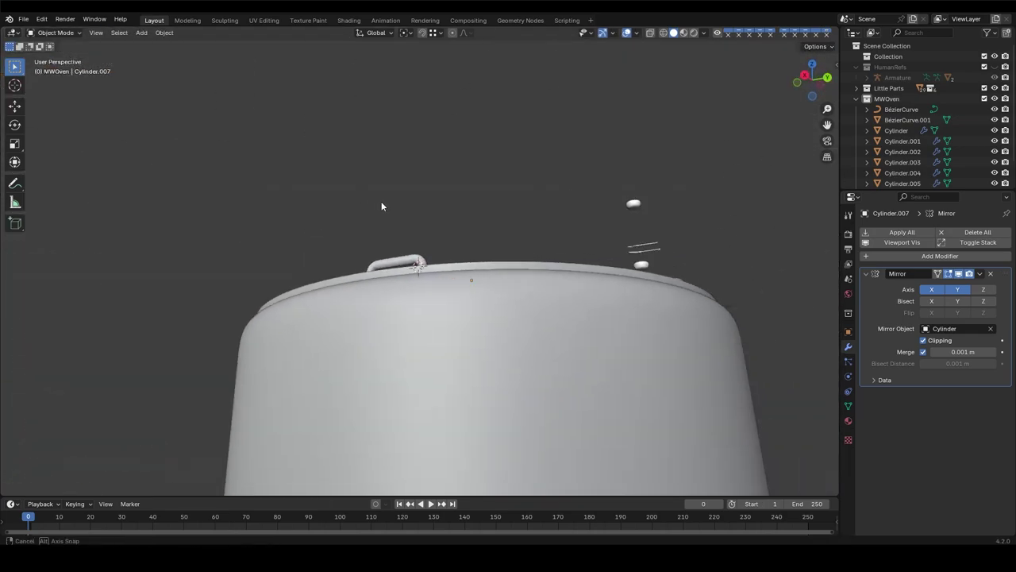
{"action": "scroll", "coordinate": [381, 201], "scroll_direction": "up", "scroll_amount": 5}
{"action": "key", "text": "ctrl+r"}
{"action": "left_click", "coordinate": [376, 252]}
{"action": "key", "text": "e"}
{"action": "right_click", "coordinate": [379, 247]}
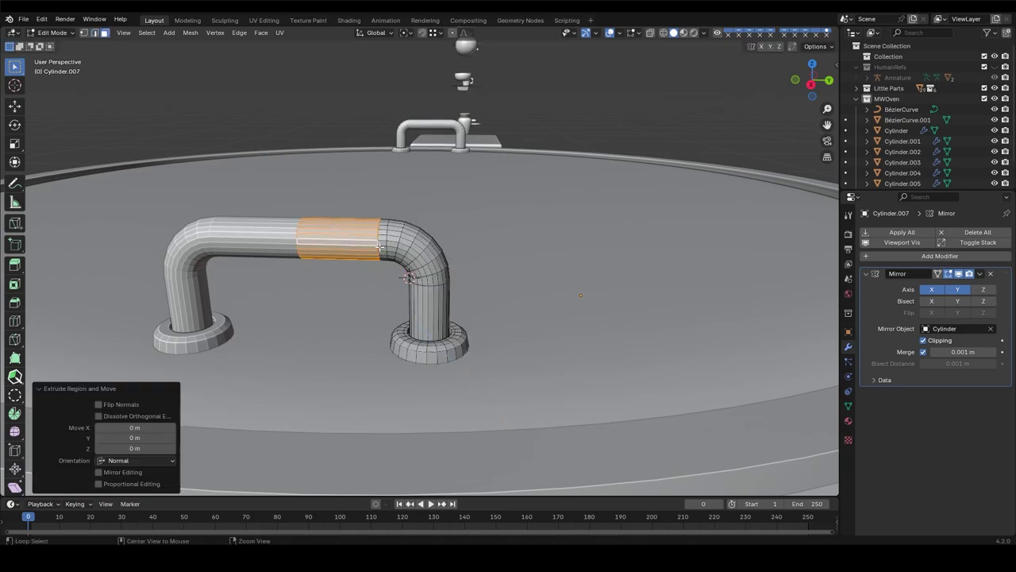
{"action": "left_click", "coordinate": [379, 205]}
{"action": "scroll", "coordinate": [379, 205], "scroll_direction": "up", "scroll_amount": 3}
{"action": "key", "text": "s"}
{"action": "key", "text": "x"}
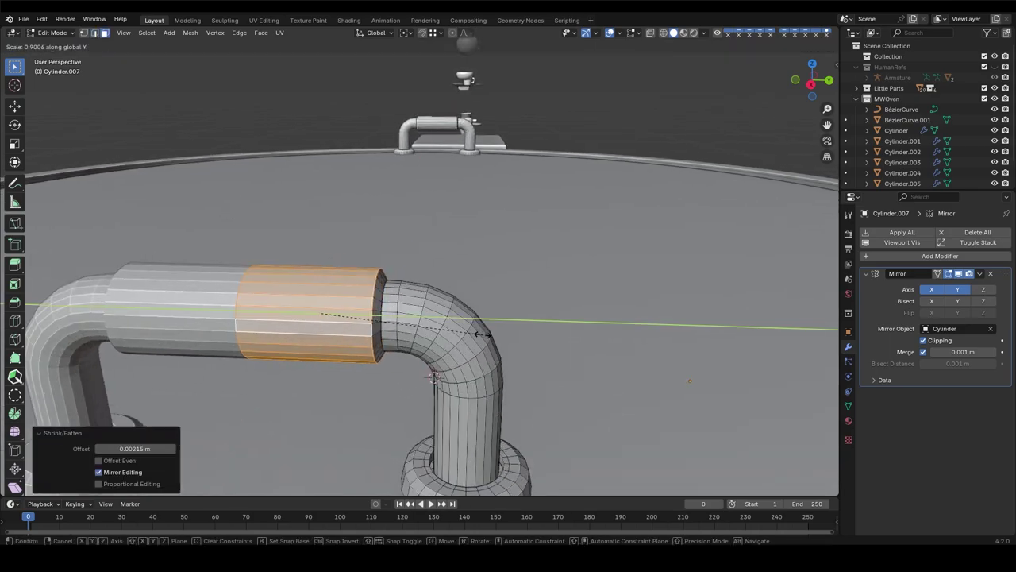
{"action": "right_click", "coordinate": [478, 334]}
{"action": "key", "text": "ctrl+r"}
{"action": "scroll", "coordinate": [287, 296], "scroll_direction": "up", "scroll_amount": 2}
- Add five evenly spaced loop cuts across the grip and select one of the new loops
{"action": "left_click", "coordinate": [287, 296]}
{"action": "right_click", "coordinate": [287, 295]}
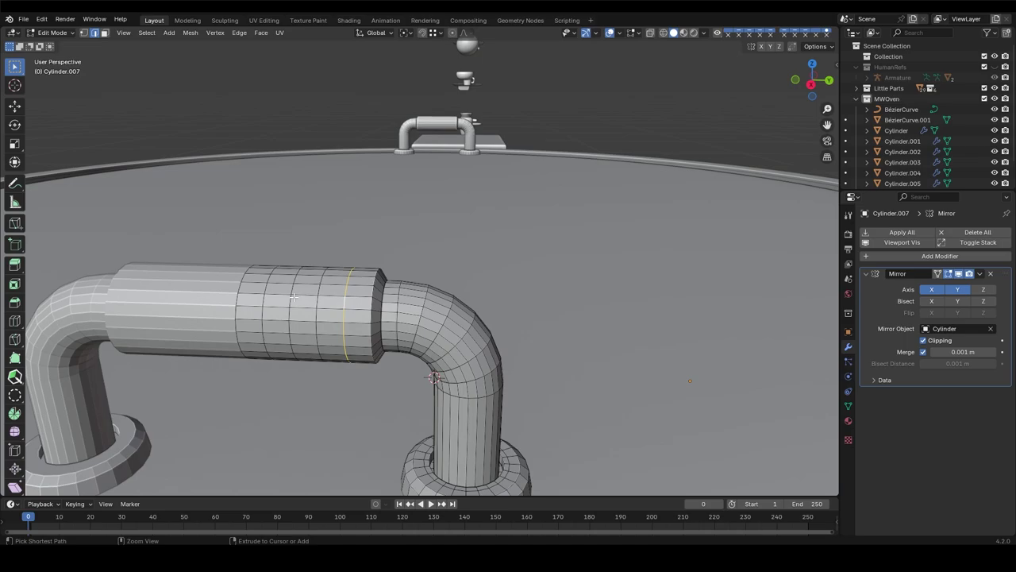
{"action": "key", "text": "ctrl+r"}
{"action": "scroll", "coordinate": [315, 298], "scroll_direction": "up", "scroll_amount": 1}
{"action": "left_click", "coordinate": [320, 298]}
{"action": "right_click", "coordinate": [320, 299]}
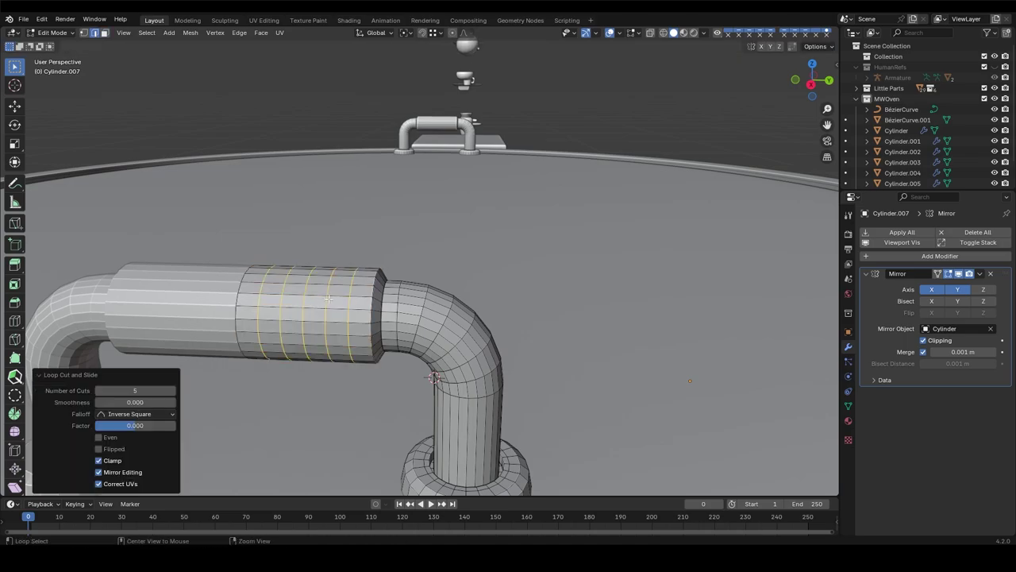
{"action": "left_click", "coordinate": [343, 300], "text": "alt"}
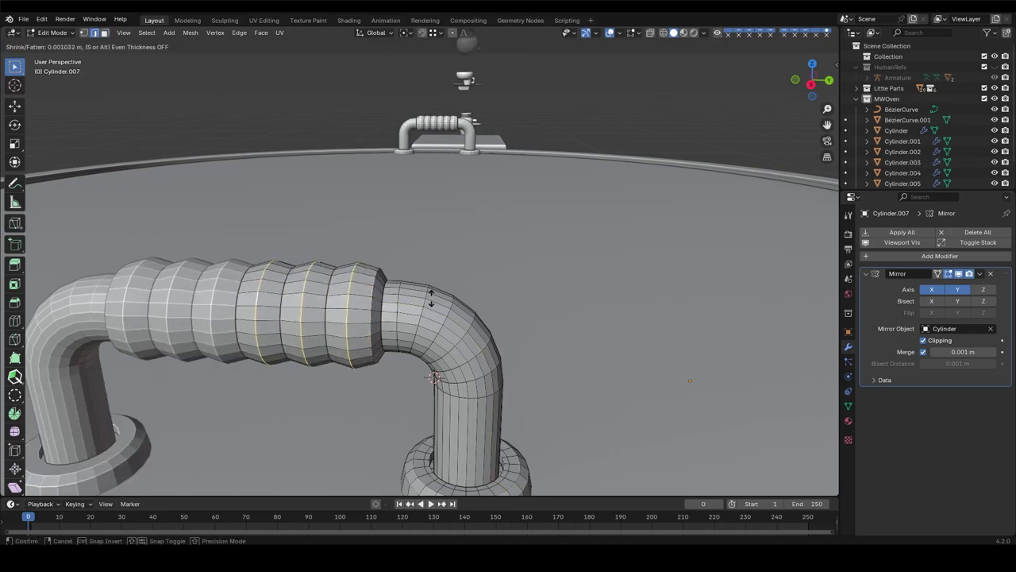
- Shade the knob object smooth by angle at 30°
{"action": "key", "text": "Tab"}
{"action": "scroll", "coordinate": [449, 276], "scroll_direction": "down", "scroll_amount": 3}
{"action": "right_click", "coordinate": [448, 275]}
{"action": "left_click", "coordinate": [449, 271]}
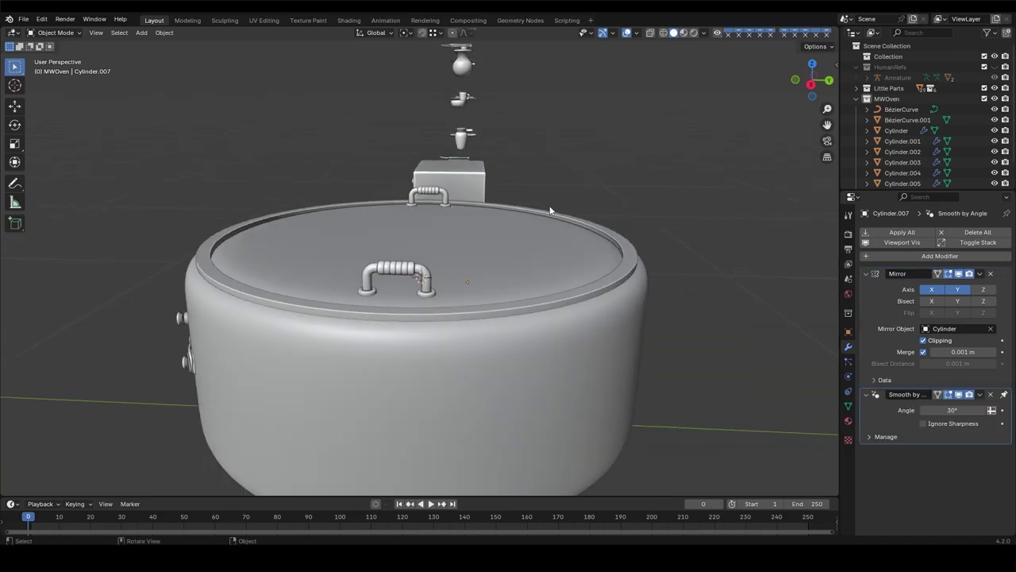
{"action": "mouse_move", "coordinate": [448, 276]}
{"action": "middle_mouse_down"}
{"action": "mouse_move", "coordinate": [537, 214]}
{"action": "mouse_move", "coordinate": [454, 171]}
{"action": "middle_mouse_up"}
- Snap the 3D cursor to the world origin and add a new cylinder there
{"action": "key", "text": "shift+a"}
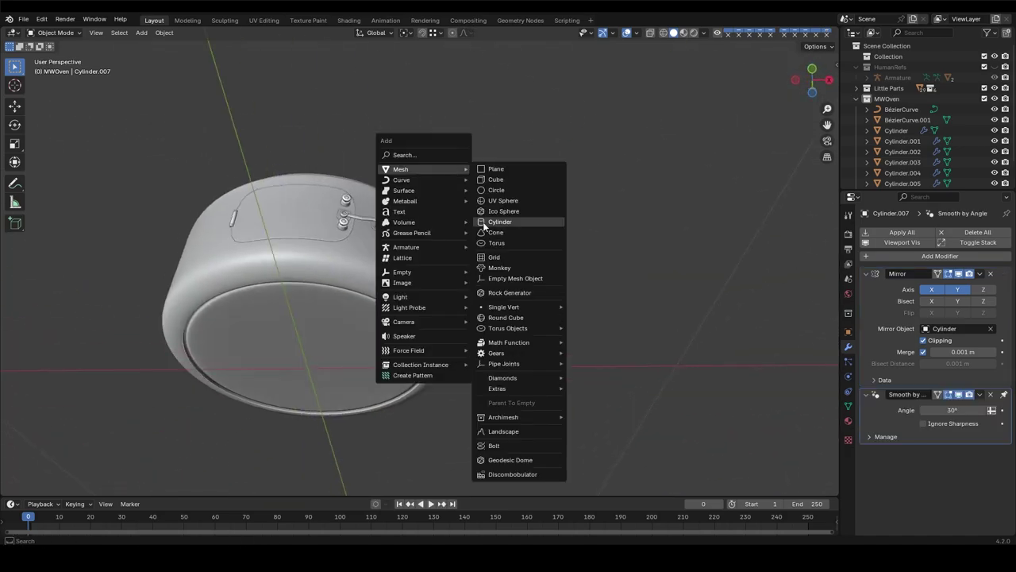
{"action": "left_click", "coordinate": [483, 222]}
{"action": "key", "text": "x"}
{"action": "left_click", "coordinate": [453, 245]}
{"action": "key", "text": "shift+s"}
{"action": "left_click", "coordinate": [438, 245]}
{"action": "key", "text": "shift+a"}
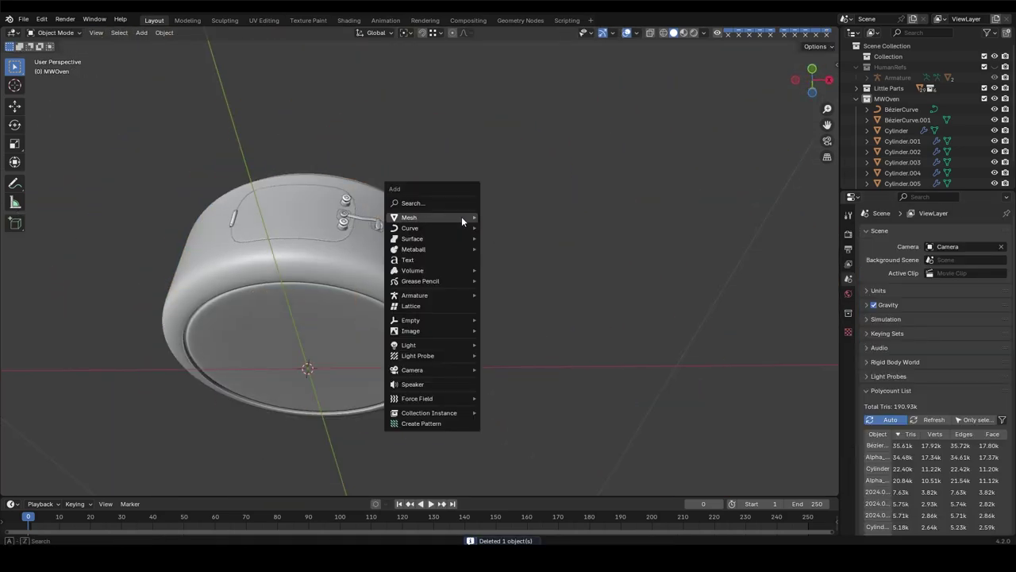
{"action": "left_click", "coordinate": [512, 272]}
- Scale the cylinder down to 0.648 and view the oven from directly below
{"action": "key", "text": "Tab"}
{"action": "key", "text": "alt+z"}
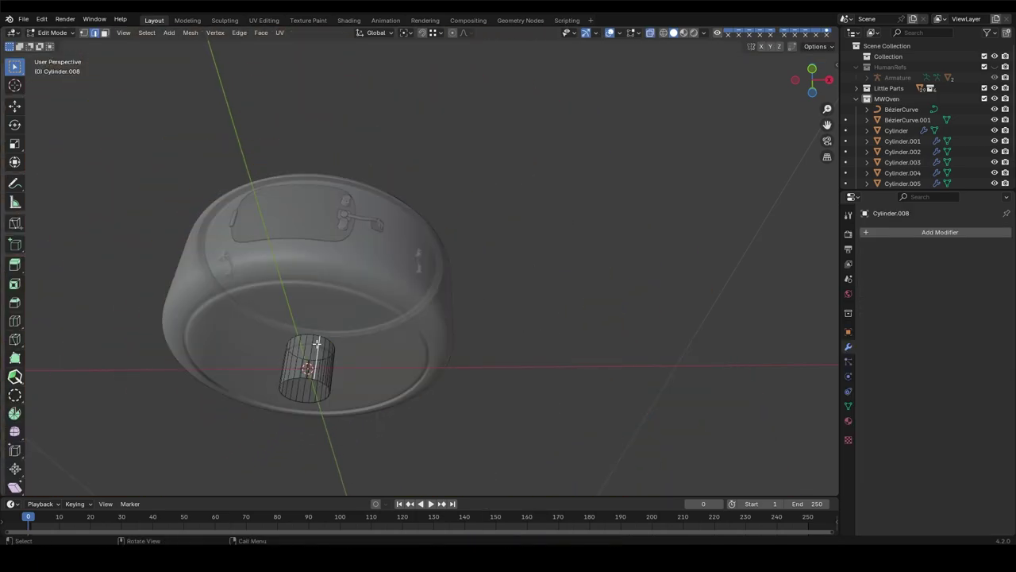
{"action": "key", "text": "a"}
{"action": "key", "text": "s"}
{"action": "left_click", "coordinate": [468, 369]}
{"action": "key", "text": "grave"}
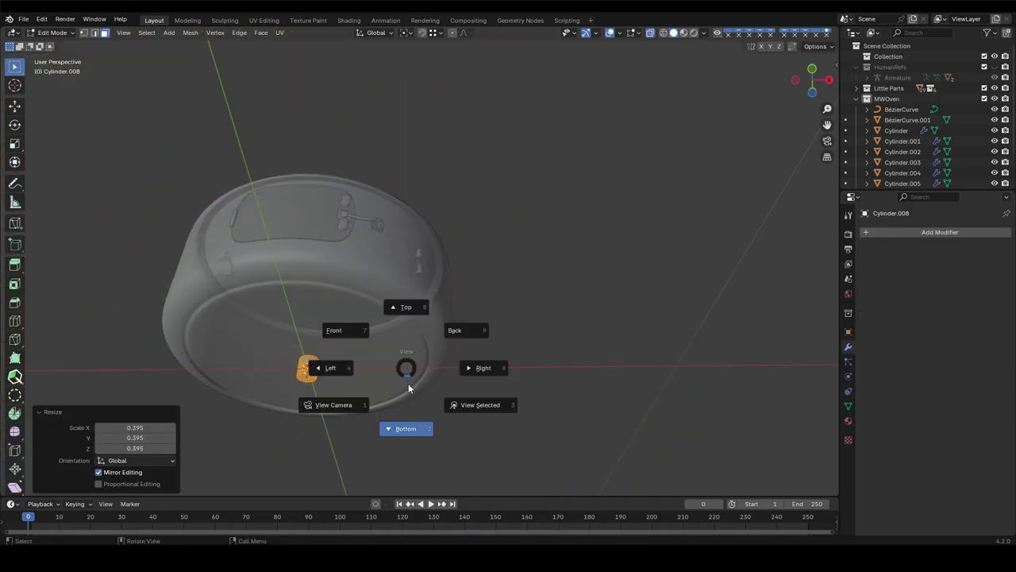
{"action": "left_click", "coordinate": [408, 426]}
{"action": "key", "text": "alt+z"}
{"action": "scroll", "coordinate": [431, 400], "scroll_direction": "up", "scroll_amount": 3}
{"action": "middle_click_drag", "start_coordinate": [430, 400], "coordinate": [465, 363], "text": "shift"}
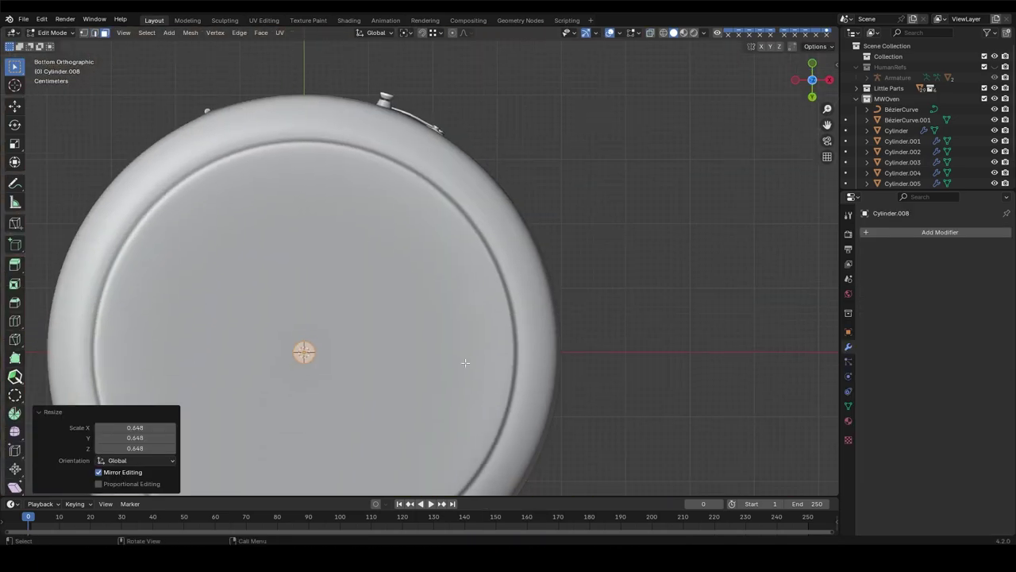
- Move the cylinder under the oven near its edge and set its height against the bottom
{"action": "key", "text": "Tab"}
{"action": "key", "text": "alt+z"}
{"action": "key", "text": "g"}
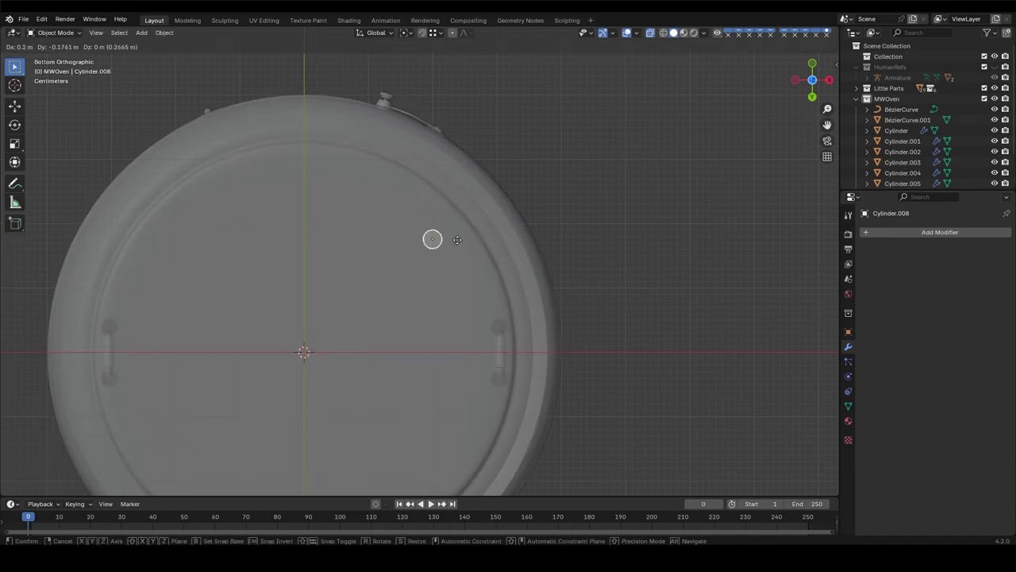
{"action": "left_click", "coordinate": [457, 239]}
{"action": "mouse_move", "coordinate": [458, 240]}
{"action": "middle_mouse_down"}
{"action": "mouse_move", "coordinate": [431, 238]}
{"action": "mouse_move", "coordinate": [485, 334]}
{"action": "middle_mouse_up"}
{"action": "key", "text": "g"}
{"action": "key", "text": "z"}
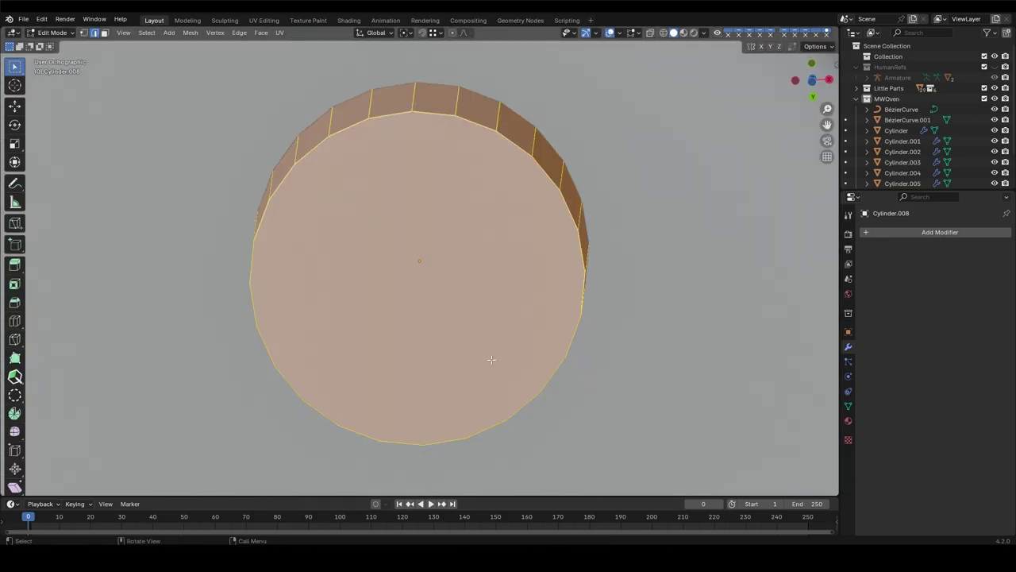
{"action": "left_click", "coordinate": [627, 369]}
{"action": "mouse_move", "coordinate": [494, 328]}
{"action": "middle_mouse_down"}
{"action": "mouse_move", "coordinate": [438, 346]}
{"action": "mouse_move", "coordinate": [398, 217]}
{"action": "middle_mouse_up"}
{"action": "key", "text": "a"}
{"action": "key", "text": "alt+a"}
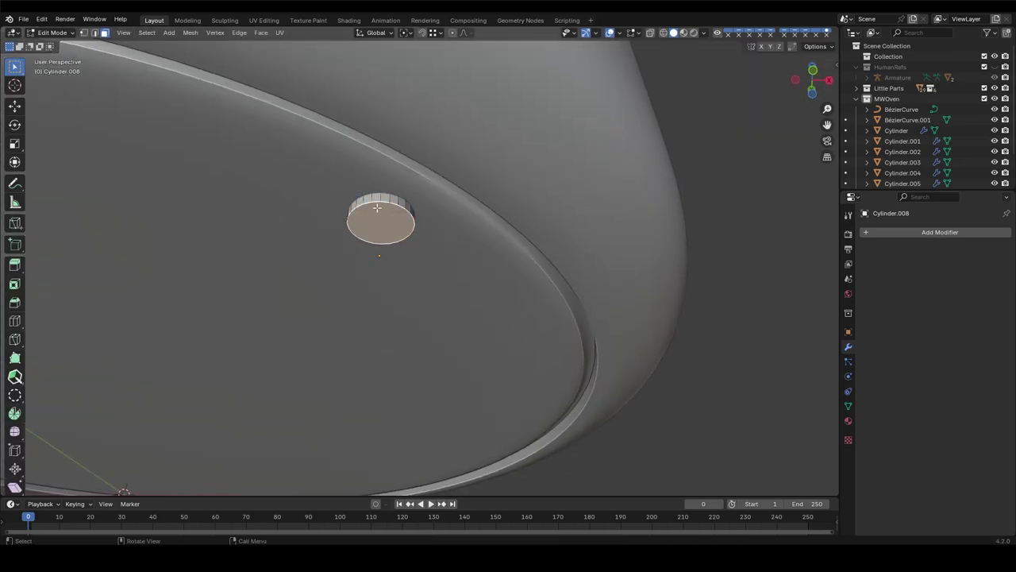
- Inset the cylinder's bottom face and extrude it 0.0626 m into a leg
{"action": "middle_click_drag", "start_coordinate": [377, 207], "coordinate": [465, 277]}
{"action": "key", "text": "e"}
{"action": "key", "text": "s"}
{"action": "left_click", "coordinate": [506, 270]}
{"action": "key", "text": "e"}
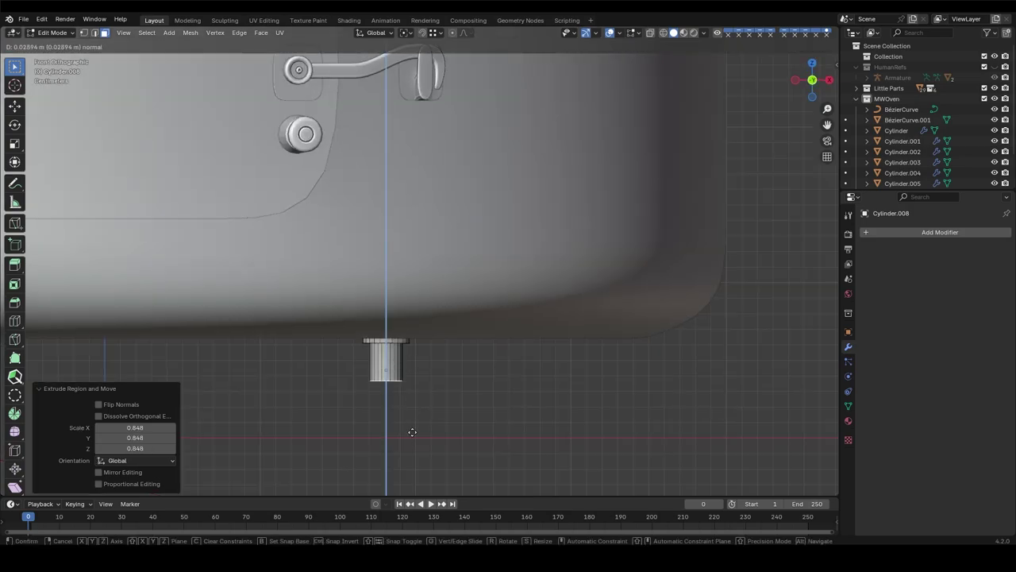
{"action": "left_click", "coordinate": [444, 426]}
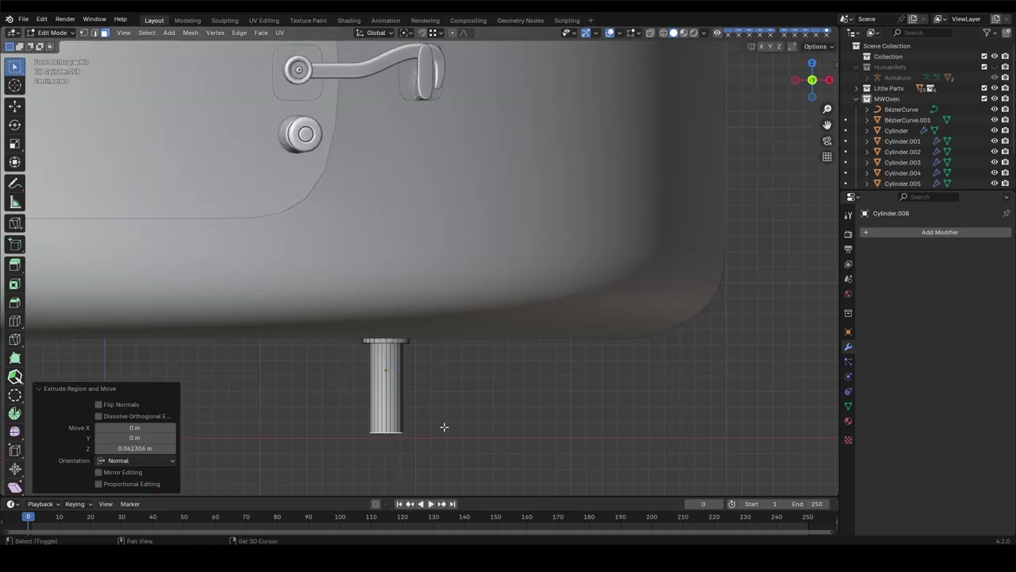
- Taper the leg end and extrude a small stepped ring there
{"action": "mouse_move", "coordinate": [444, 426]}
{"action": "middle_mouse_down"}
{"action": "mouse_move", "coordinate": [454, 344]}
{"action": "mouse_move", "coordinate": [462, 345]}
{"action": "middle_mouse_up"}
{"action": "key", "text": "s"}
{"action": "left_click", "coordinate": [431, 351]}
{"action": "key", "text": "e"}
{"action": "left_click", "coordinate": [463, 345]}
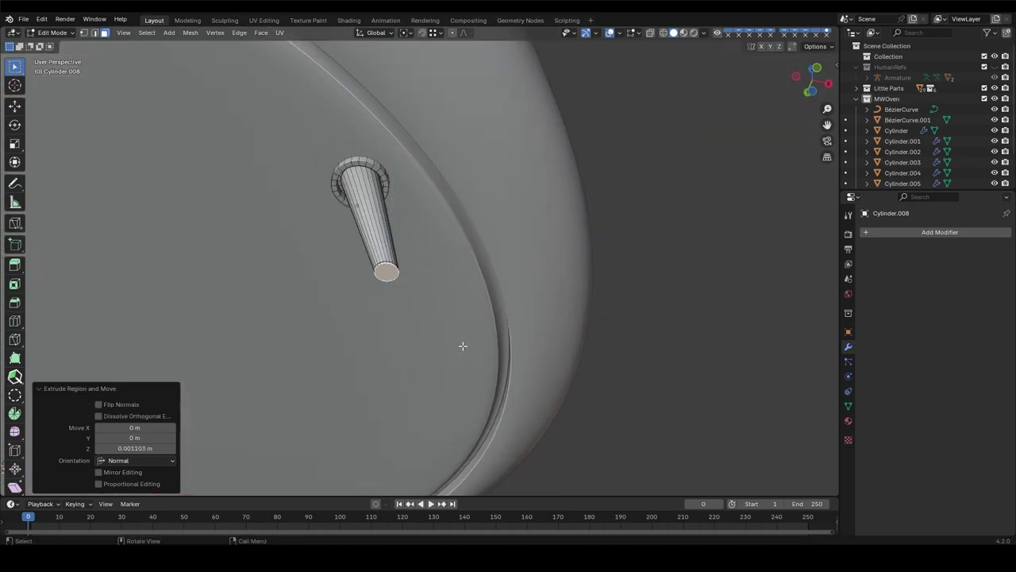
- Select the leg's end ring and delete only the end cap face
{"action": "key", "text": "s"}
{"action": "left_click", "coordinate": [466, 323]}
{"action": "key", "text": "ctrl+Tab"}
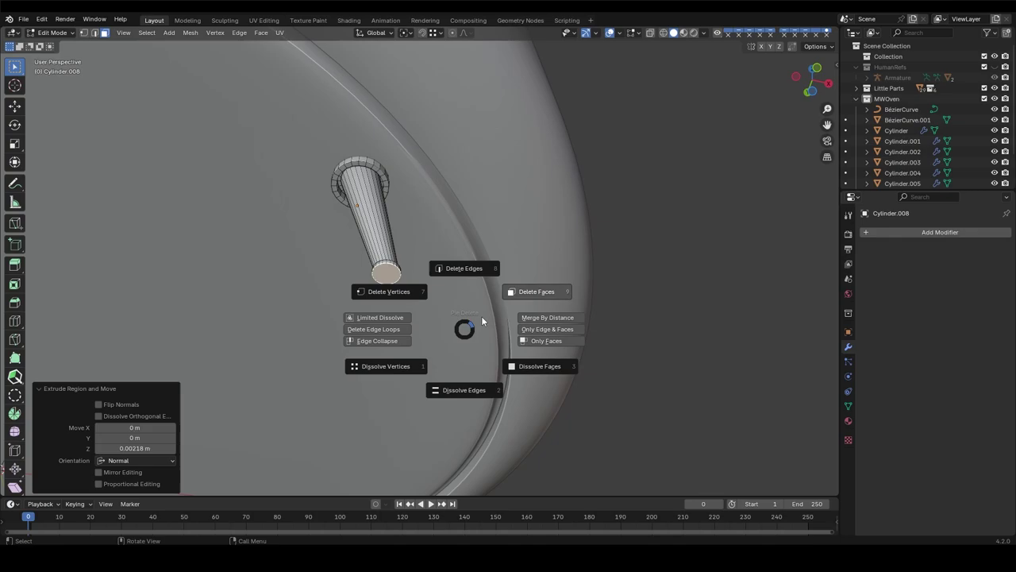
{"action": "left_click", "coordinate": [482, 315]}
{"action": "scroll", "coordinate": [481, 316], "scroll_direction": "up", "scroll_amount": 4}
{"action": "left_click", "coordinate": [323, 317], "text": "alt"}
- Grid-fill the leg's open end to form the bottom cap, back in Object Mode
{"action": "left_click", "coordinate": [174, 143]}
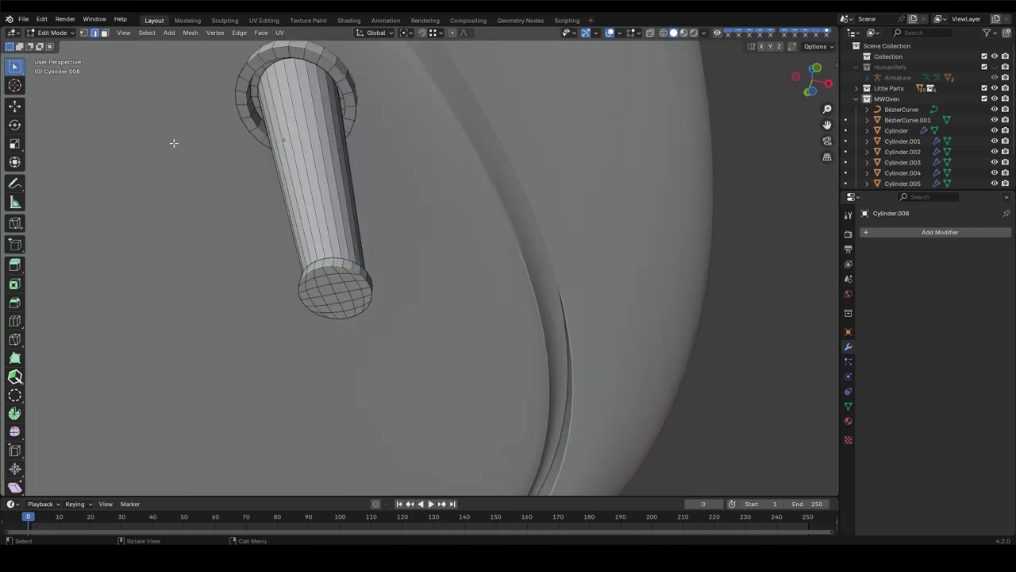
{"action": "left_click", "coordinate": [356, 312], "text": "alt"}
{"action": "right_click", "coordinate": [363, 322]}
{"action": "left_click", "coordinate": [363, 322]}
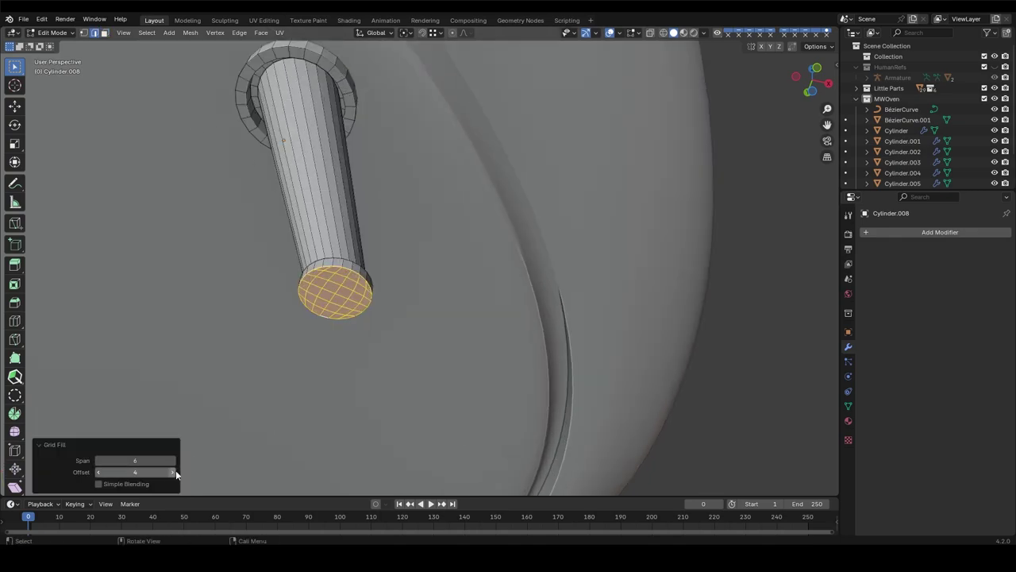
{"action": "key", "text": "Tab"}
{"action": "scroll", "coordinate": [397, 317], "scroll_direction": "down", "scroll_amount": 5}
{"action": "middle_click_drag", "start_coordinate": [397, 318], "coordinate": [476, 277]}
{"action": "left_click", "coordinate": [940, 232]}
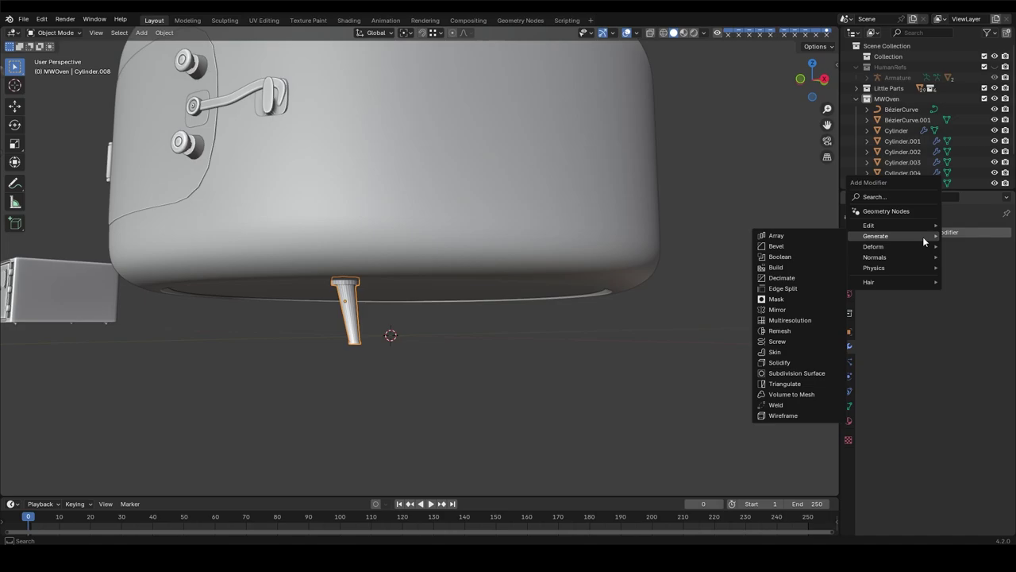
- Add a Mirror modifier with Cylinder as mirror object, then rotate the leg about Z
{"action": "left_click", "coordinate": [777, 309]}
{"action": "left_click", "coordinate": [991, 328]}
{"action": "scroll", "coordinate": [422, 322], "scroll_direction": "up", "scroll_amount": 2}
{"action": "key", "text": "shift+s"}
{"action": "key", "text": "g"}
{"action": "key", "text": "z"}
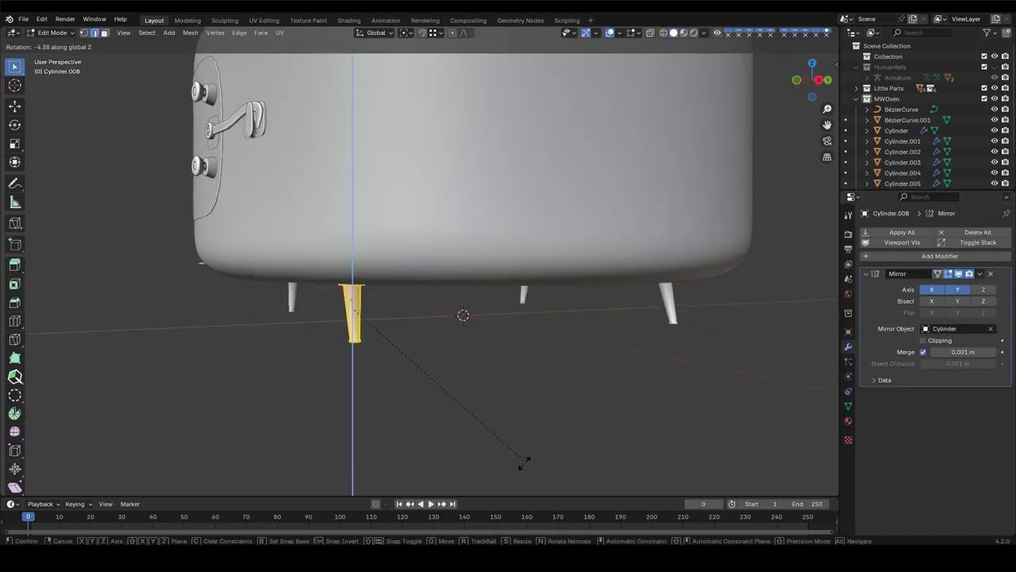
{"action": "left_click", "coordinate": [508, 357]}
{"action": "middle_click_drag", "start_coordinate": [508, 357], "coordinate": [681, 370]}
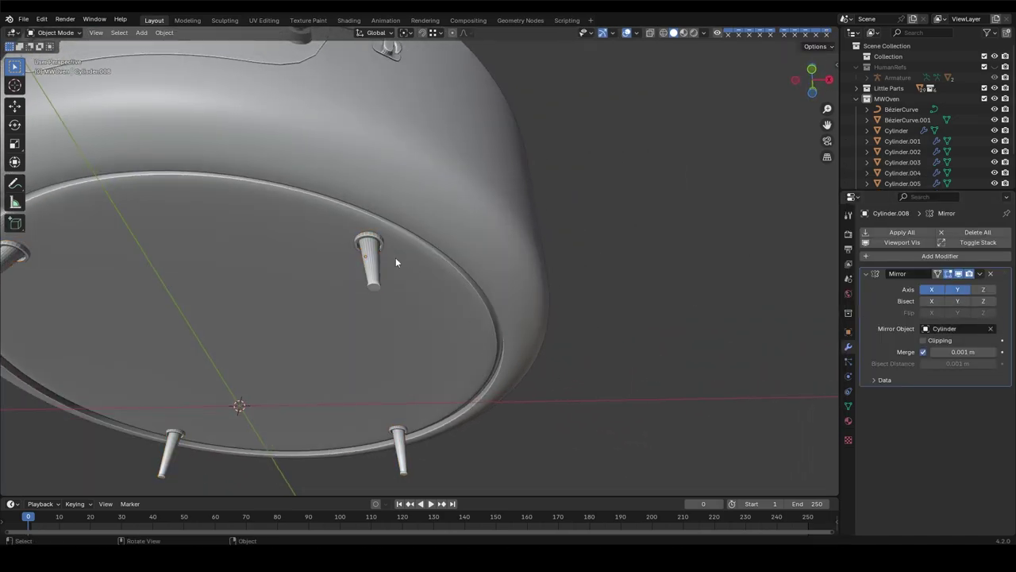
- Apply Smooth by Angle shading to the leg and check it from the top in X-ray
{"action": "key", "text": "Tab"}
{"action": "key", "text": "KP_Decimal"}
{"action": "key", "text": "alt+a"}
{"action": "key", "text": "KP_7"}
{"action": "key", "text": "alt+z"}
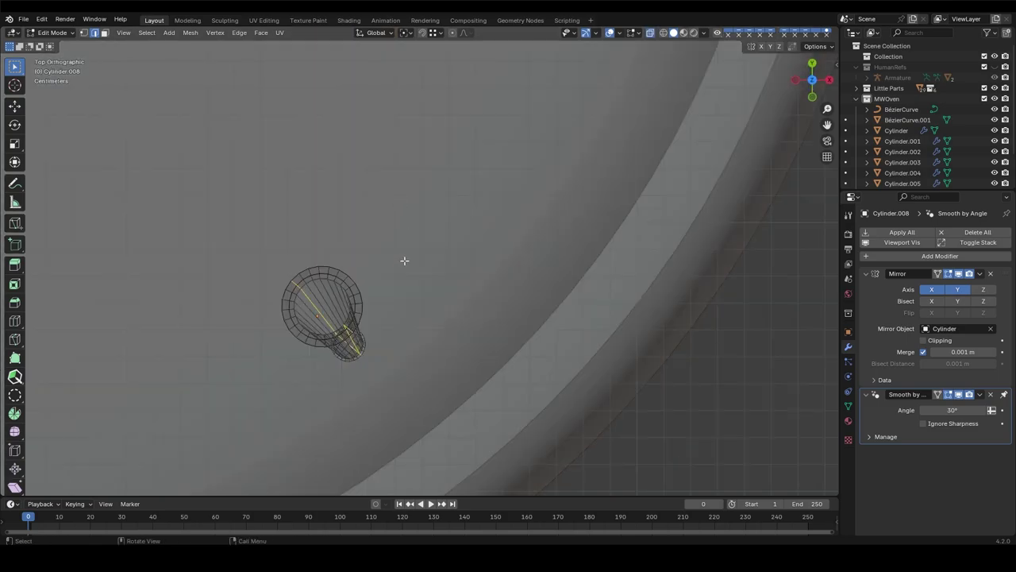
{"action": "middle_click_drag", "start_coordinate": [404, 261], "coordinate": [618, 261]}
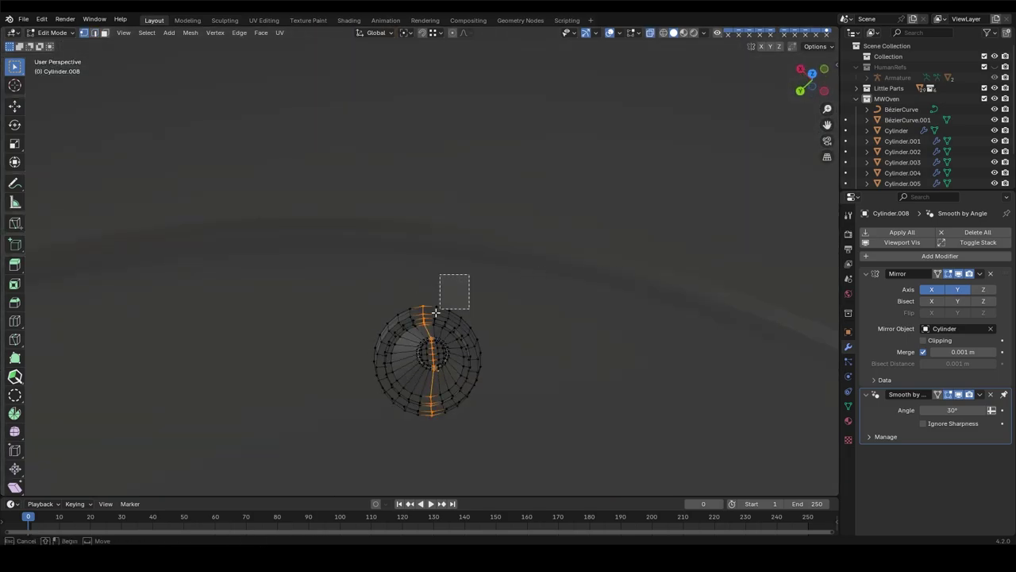
{"action": "mouse_move", "coordinate": [566, 313]}
{"action": "middle_mouse_down"}
{"action": "mouse_move", "coordinate": [476, 238]}
{"action": "mouse_move", "coordinate": [385, 286]}
{"action": "middle_mouse_up"}
- Select the main oven body mesh and save the file
{"action": "key", "text": "Tab"}
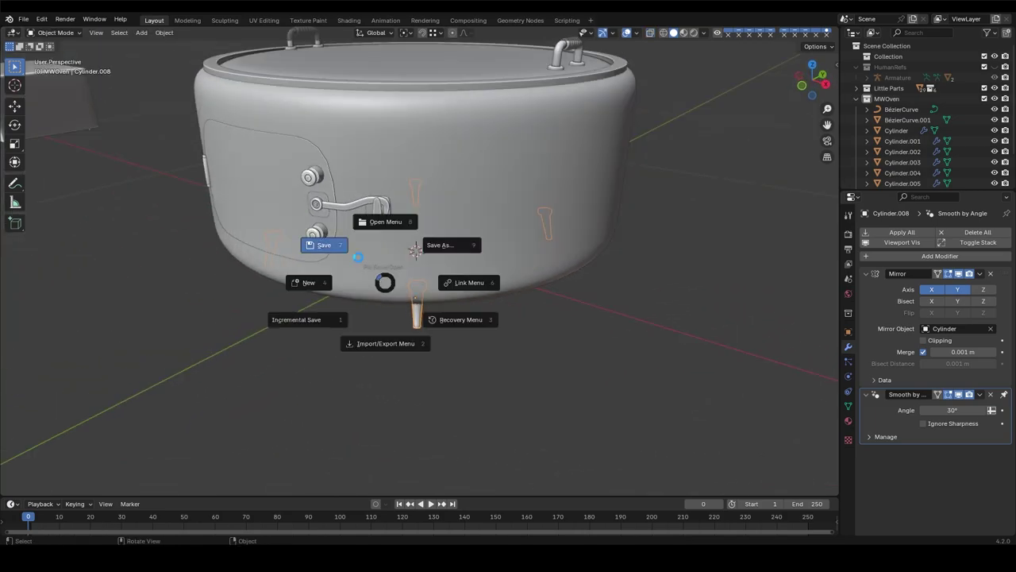
{"action": "left_click", "coordinate": [444, 216]}
{"action": "key", "text": "Tab"}
{"action": "key", "text": "KP_Decimal"}
{"action": "key", "text": "ctrl+s"}
- Shrink the upper rim face loop slightly inward and fully crease its edges
{"action": "middle_click_drag", "start_coordinate": [525, 264], "coordinate": [425, 277]}
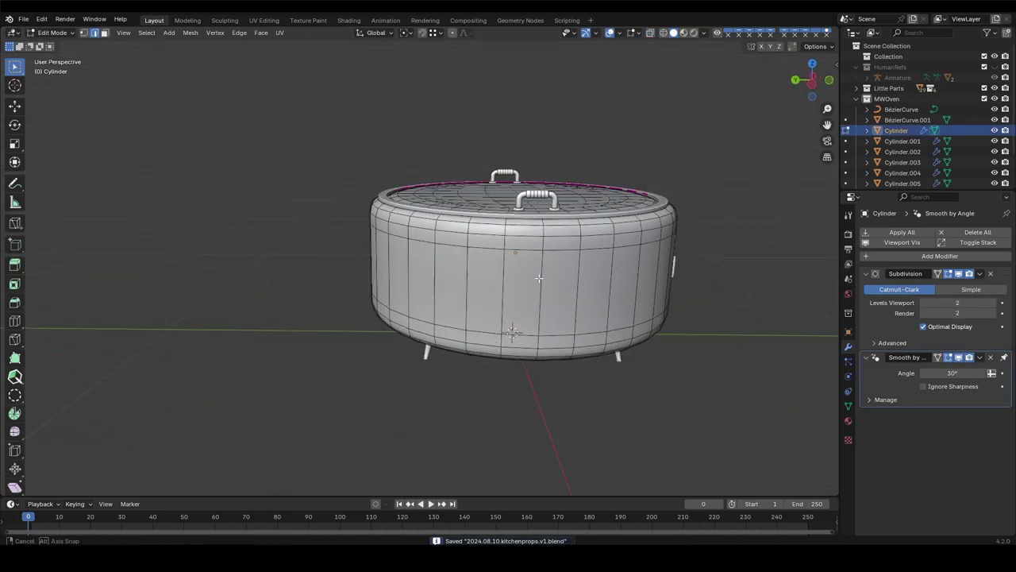
{"action": "scroll", "coordinate": [425, 277], "scroll_direction": "up", "scroll_amount": 4}
{"action": "key", "text": "alt+s"}
{"action": "left_click", "coordinate": [447, 300]}
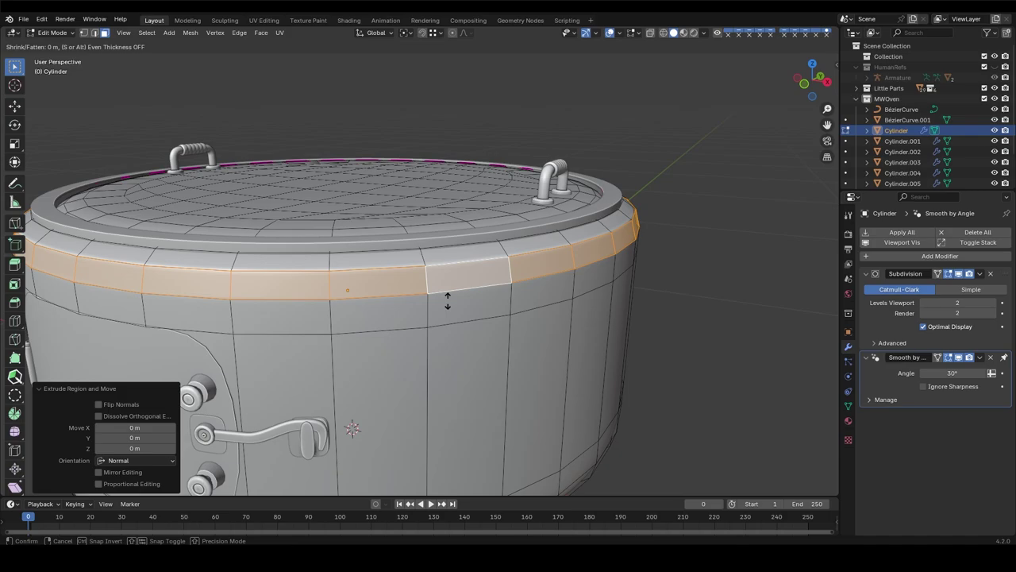
{"action": "mouse_move", "coordinate": [448, 300]}
{"action": "middle_mouse_down"}
{"action": "mouse_move", "coordinate": [594, 341]}
{"action": "mouse_move", "coordinate": [525, 299]}
{"action": "mouse_move", "coordinate": [463, 193]}
{"action": "middle_mouse_up"}
{"action": "scroll", "coordinate": [463, 193], "scroll_direction": "up", "scroll_amount": 3}
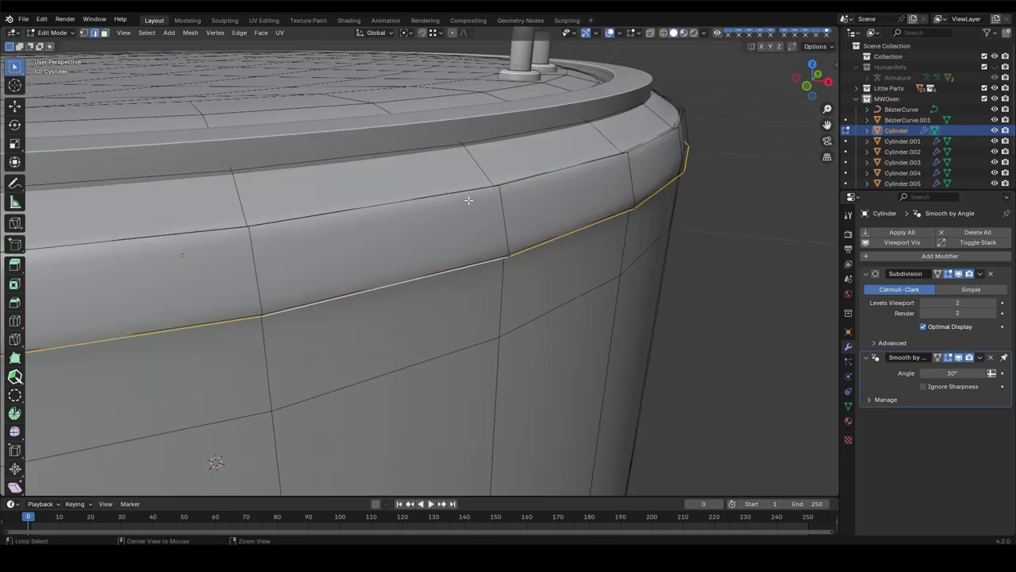
{"action": "left_click", "coordinate": [458, 193]}
{"action": "key", "text": "alt+a"}
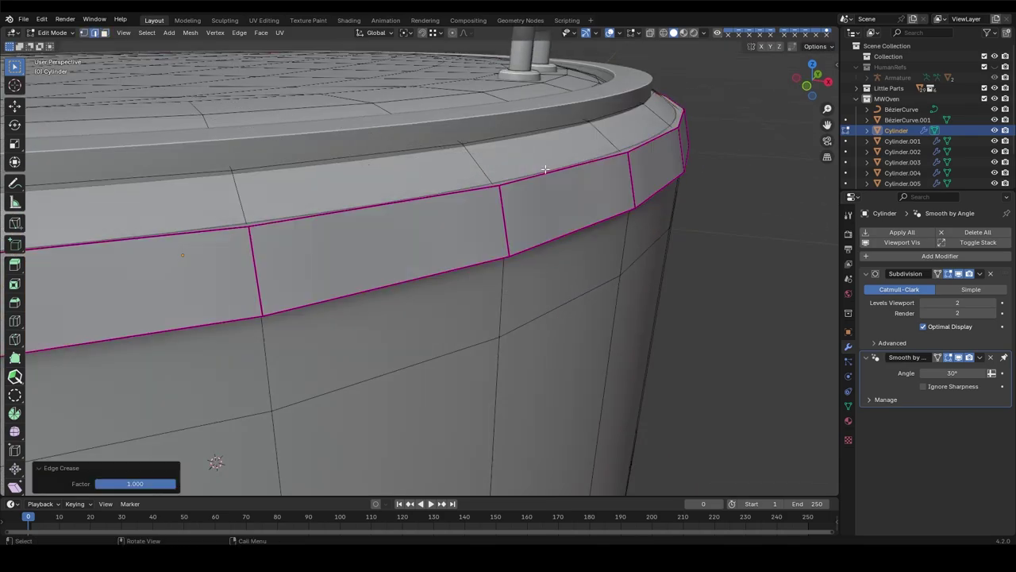
- Grow a face band on the lower side, then mark a rim edge loop as a seam
{"action": "middle_click_drag", "start_coordinate": [547, 172], "coordinate": [520, 92]}
{"action": "scroll", "coordinate": [490, 200], "scroll_direction": "down", "scroll_amount": 5}
{"action": "middle_click_drag", "start_coordinate": [489, 200], "coordinate": [361, 322]}
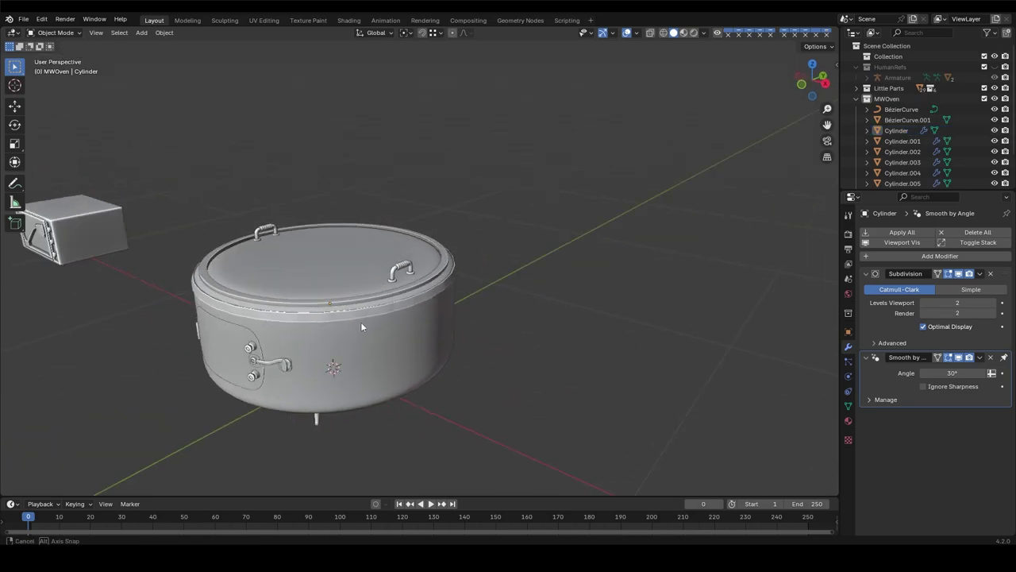
{"action": "scroll", "coordinate": [360, 321], "scroll_direction": "up", "scroll_amount": 8}
{"action": "left_click", "coordinate": [465, 350], "text": "alt"}
{"action": "scroll", "coordinate": [548, 215], "scroll_direction": "down", "scroll_amount": 4}
{"action": "mouse_move", "coordinate": [465, 349]}
{"action": "middle_mouse_down"}
{"action": "mouse_move", "coordinate": [556, 209]}
{"action": "mouse_move", "coordinate": [556, 282]}
{"action": "middle_mouse_up"}
{"action": "key", "text": "ctrl+KP_Add"}
{"action": "key", "text": "ctrl+KP_Add"}
{"action": "scroll", "coordinate": [549, 234], "scroll_direction": "up", "scroll_amount": 2}
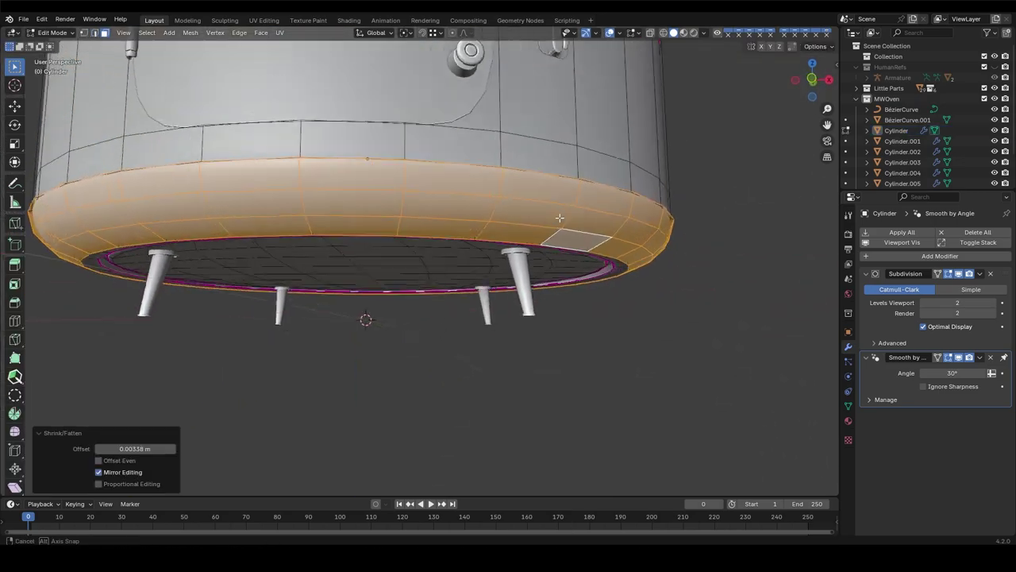
{"action": "left_click", "coordinate": [556, 283], "text": "alt"}
{"action": "scroll", "coordinate": [563, 287], "scroll_direction": "up", "scroll_amount": 3}
{"action": "left_click", "coordinate": [349, 367], "text": "alt"}
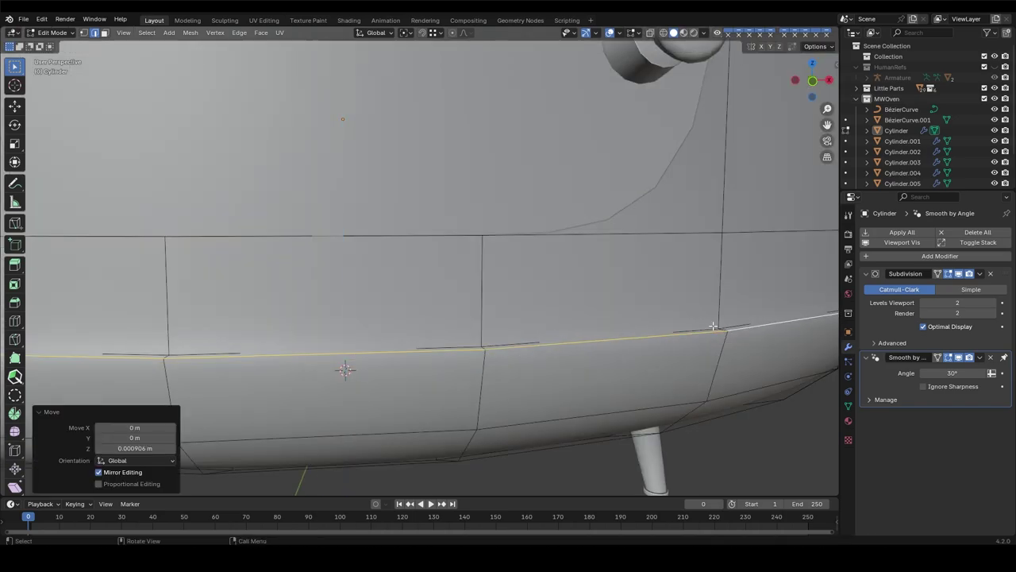
{"action": "type", "text": "1"}
- Add a new edge loop near the rim in X-ray view and save the file
{"action": "key", "text": "Tab"}
{"action": "middle_click_drag", "start_coordinate": [349, 367], "coordinate": [510, 186]}
{"action": "key", "text": "Tab"}
{"action": "scroll", "coordinate": [509, 186], "scroll_direction": "up", "scroll_amount": 4}
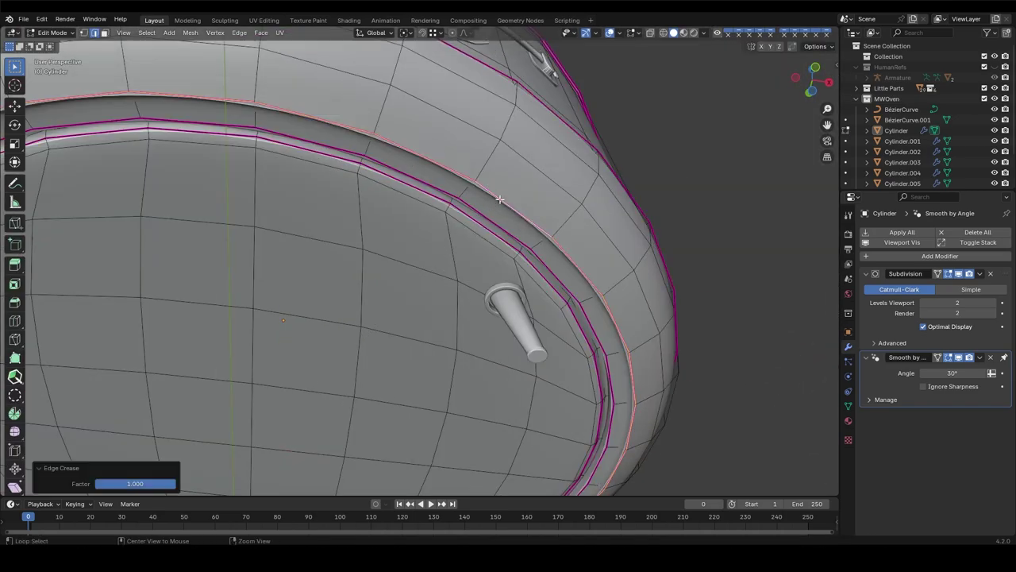
{"action": "key", "text": "alt+z"}
{"action": "key", "text": "ctrl+r"}
{"action": "mouse_move", "coordinate": [486, 221]}
{"action": "middle_mouse_down"}
{"action": "mouse_move", "coordinate": [444, 238]}
{"action": "mouse_move", "coordinate": [374, 317]}
{"action": "mouse_move", "coordinate": [335, 294]}
{"action": "middle_mouse_up"}
{"action": "left_click", "coordinate": [486, 221]}
{"action": "key", "text": "alt+z"}
{"action": "key", "text": "Tab"}
{"action": "scroll", "coordinate": [410, 238], "scroll_direction": "down", "scroll_amount": 5}
{"action": "key", "text": "ctrl+s"}
- Select the rim face loop and mark its band edges sharp
{"action": "key", "text": "Tab"}
{"action": "scroll", "coordinate": [374, 318], "scroll_direction": "up", "scroll_amount": 4}
{"action": "key", "text": "3"}
{"action": "left_click", "coordinate": [334, 294], "text": "alt"}
{"action": "key", "text": "ctrl+Tab"}
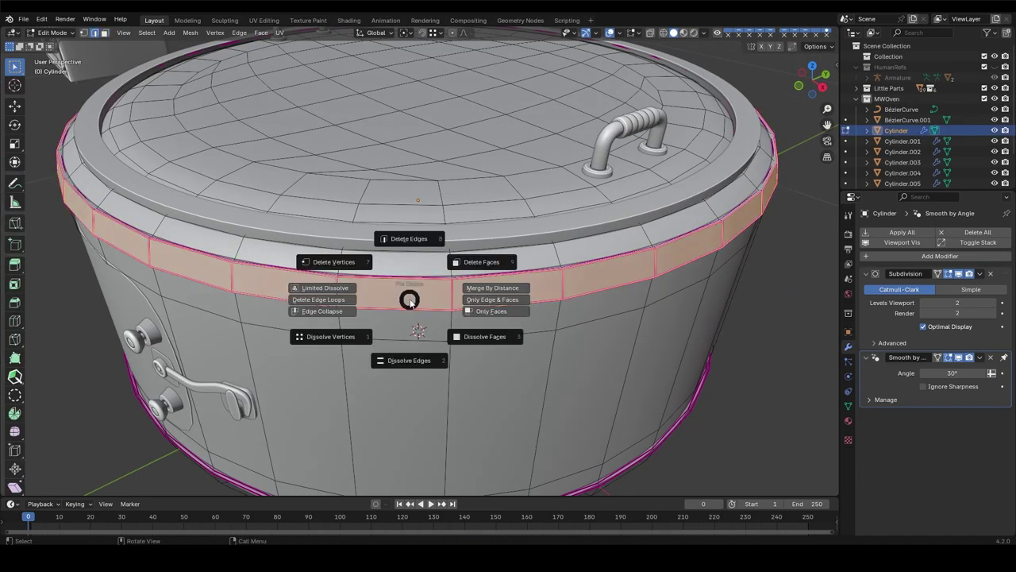
{"action": "key", "text": "ctrl+e"}
{"action": "left_click", "coordinate": [387, 418]}
{"action": "key", "text": "ctrl+e"}
{"action": "left_click", "coordinate": [411, 349]}
{"action": "key", "text": "ctrl+e"}
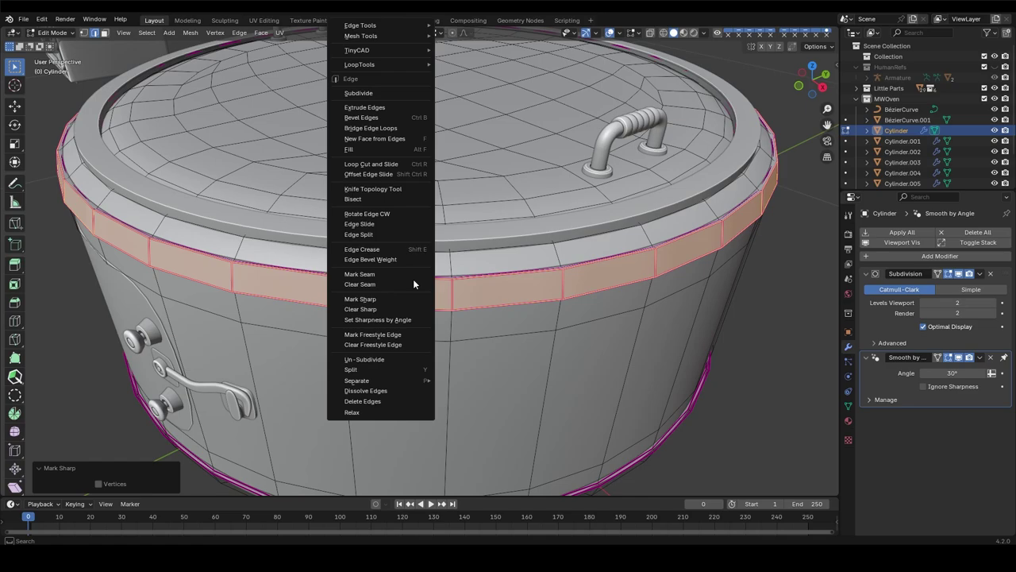
{"action": "key", "text": "Escape"}
- Mark the rim band edges as a UV seam
{"action": "key", "text": "u"}
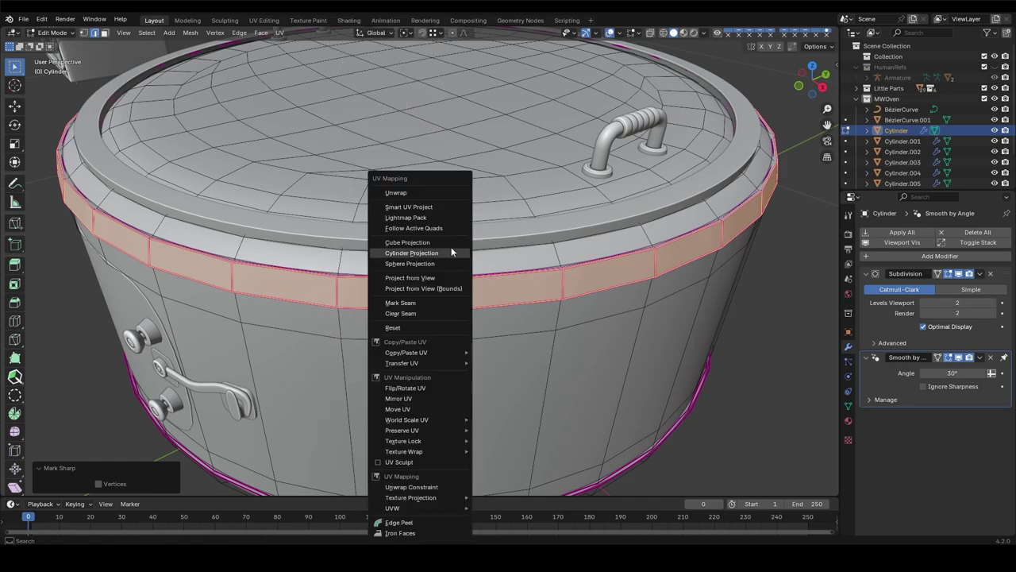
{"action": "left_click", "coordinate": [417, 303]}
{"action": "key", "text": "u"}
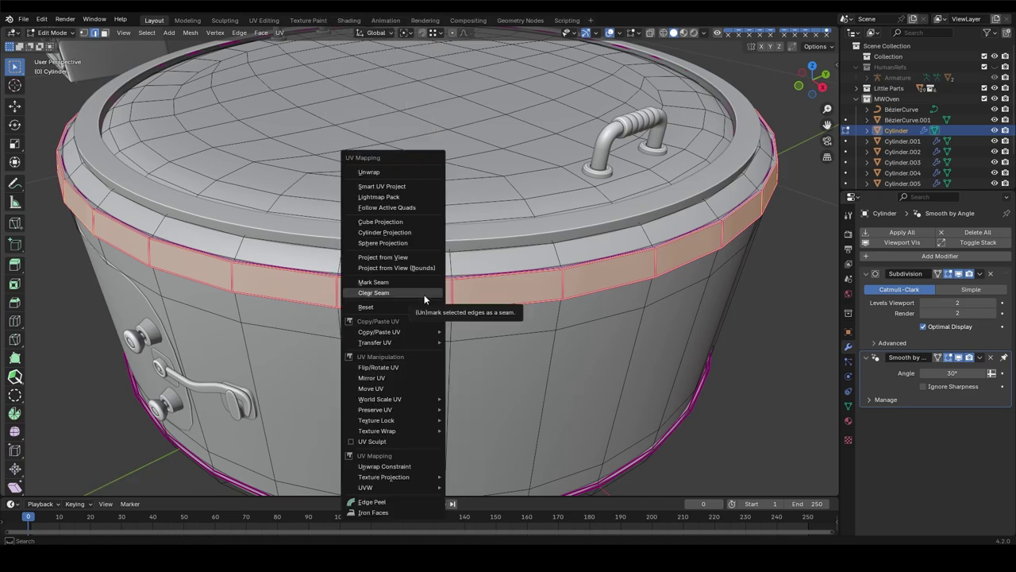
{"action": "left_click", "coordinate": [424, 294]}
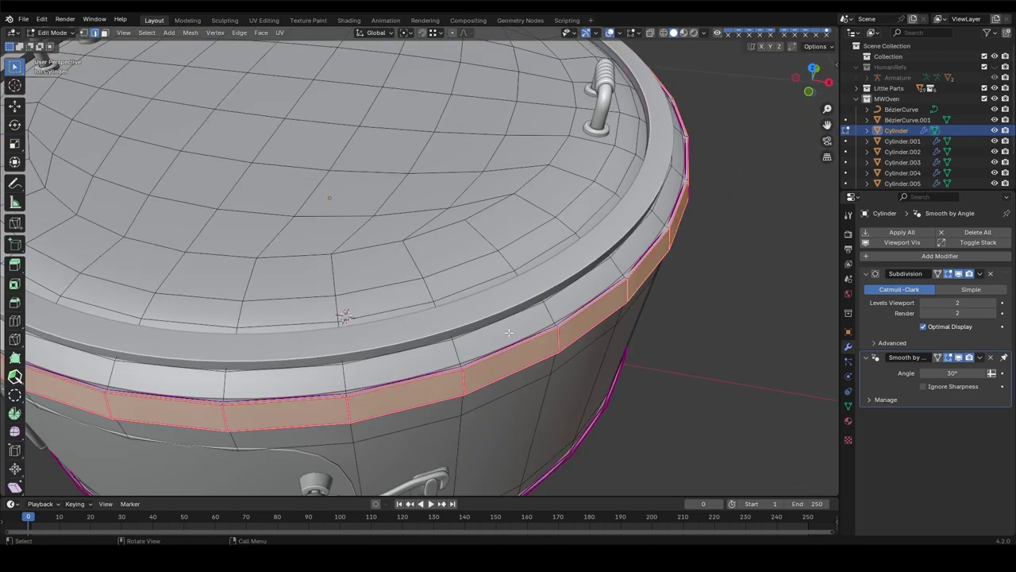
- Crease the rim band edges to full strength of 1
{"action": "right_click", "coordinate": [508, 332]}
{"action": "right_click", "coordinate": [475, 306]}
{"action": "left_click", "coordinate": [470, 308]}
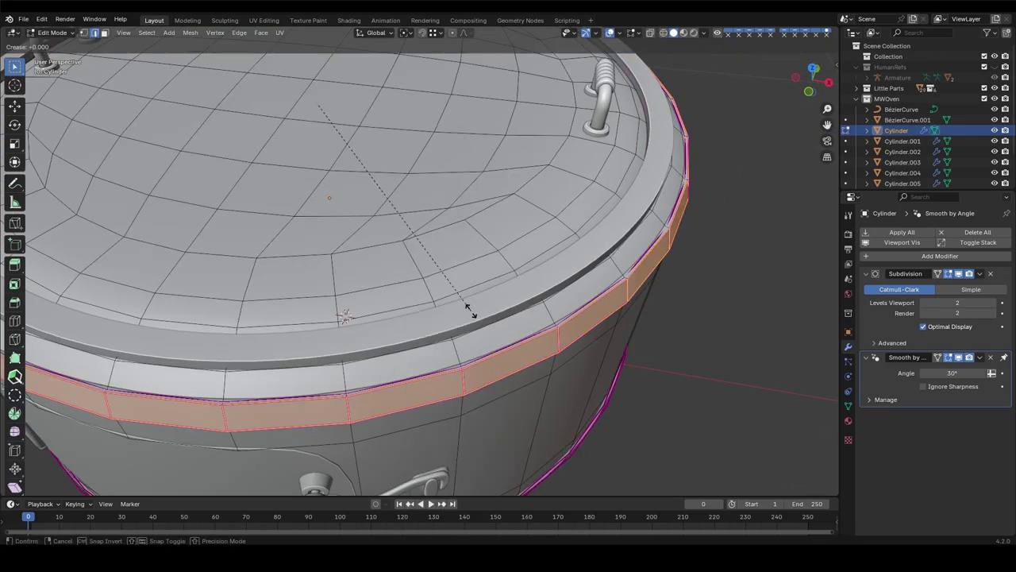
{"action": "key", "text": "1"}
{"action": "key", "text": "Return"}
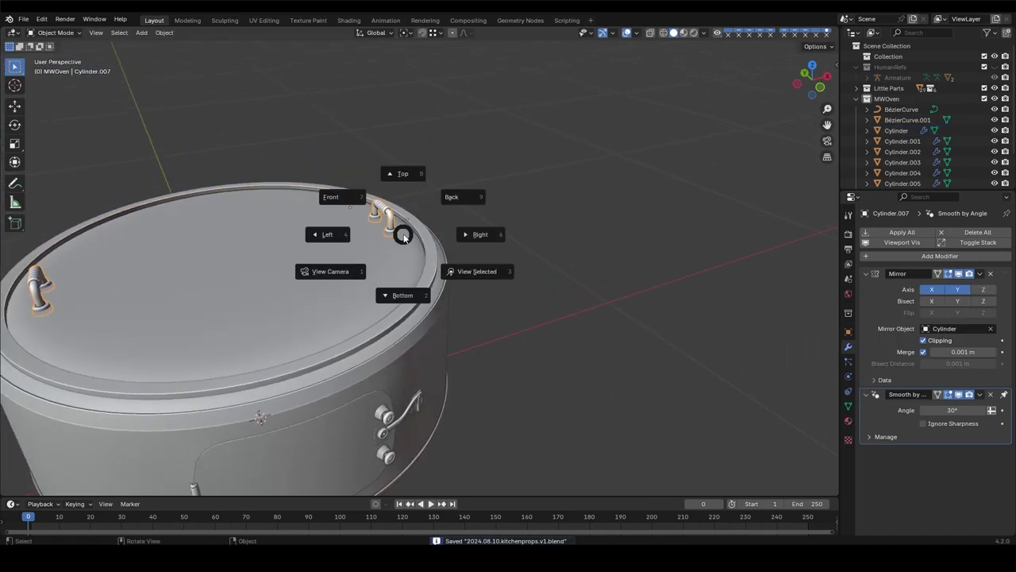
- Duplicate the handle piece, rotate it sideways, and place it against the pot's side wall
{"action": "key", "text": "7"}
{"action": "scroll", "coordinate": [458, 219], "scroll_direction": "up", "scroll_amount": 3}
{"action": "key", "text": "Tab"}
{"action": "key", "text": "shift+d"}
{"action": "left_click", "coordinate": [492, 350]}
{"action": "key", "text": "r"}
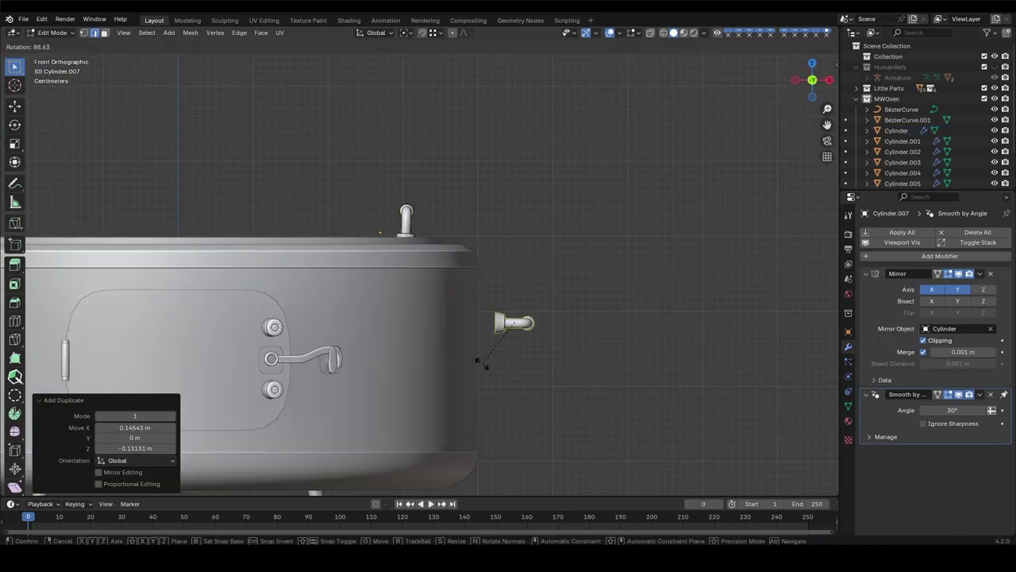
{"action": "scroll", "coordinate": [484, 364], "scroll_direction": "up", "scroll_amount": 2}
{"action": "left_click", "coordinate": [496, 368]}
{"action": "key", "text": "g"}
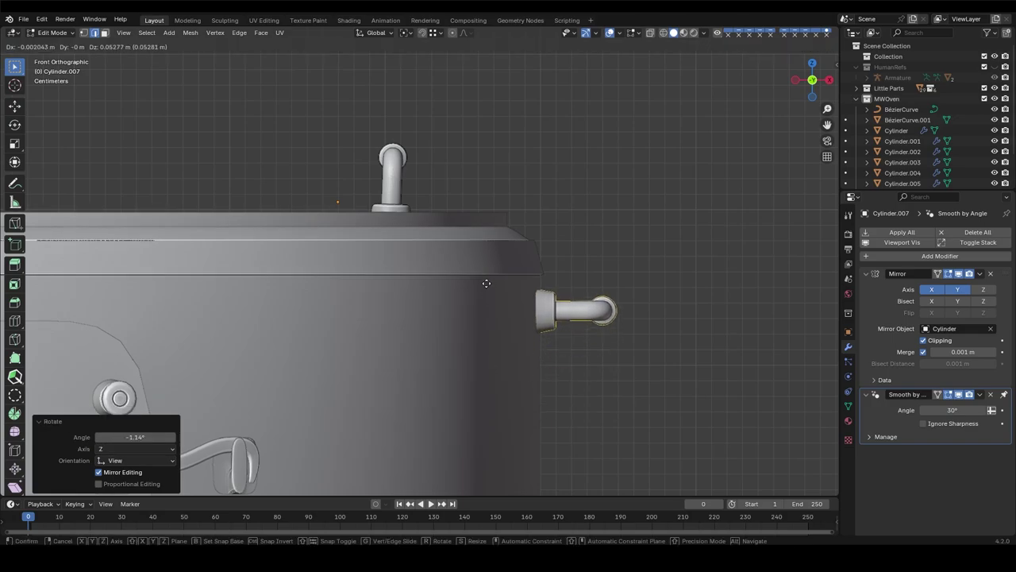
{"action": "left_click", "coordinate": [486, 283]}
- Orbit and zoom around the pot to check the copied side handle
{"action": "middle_click_drag", "start_coordinate": [517, 347], "coordinate": [455, 393]}
{"action": "scroll", "coordinate": [455, 393], "scroll_direction": "down", "scroll_amount": 3}
{"action": "key", "text": "Tab"}
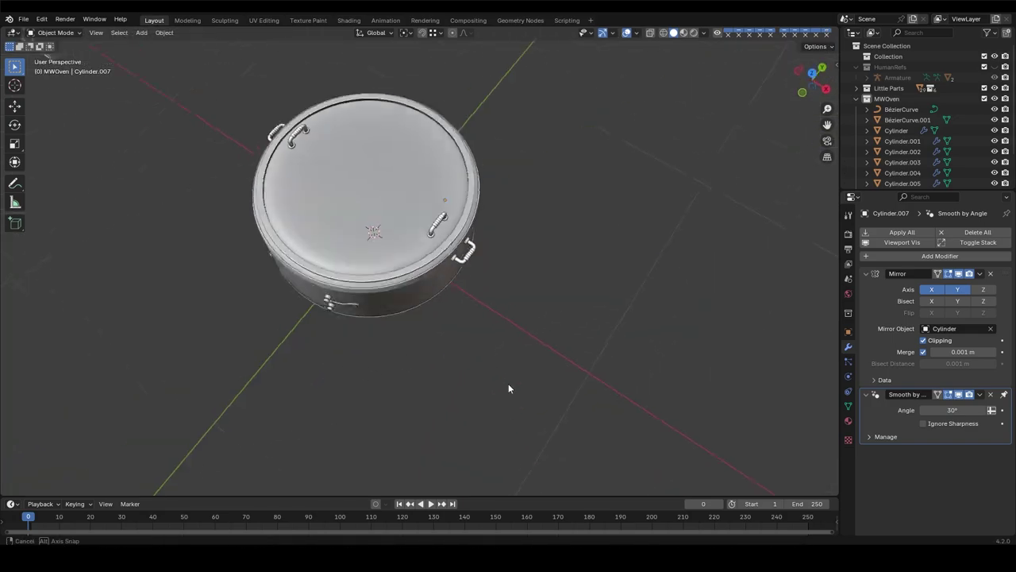
{"action": "key", "text": "Tab"}
{"action": "scroll", "coordinate": [508, 388], "scroll_direction": "up", "scroll_amount": 4}
{"action": "scroll", "coordinate": [537, 267], "scroll_direction": "up", "scroll_amount": 2}
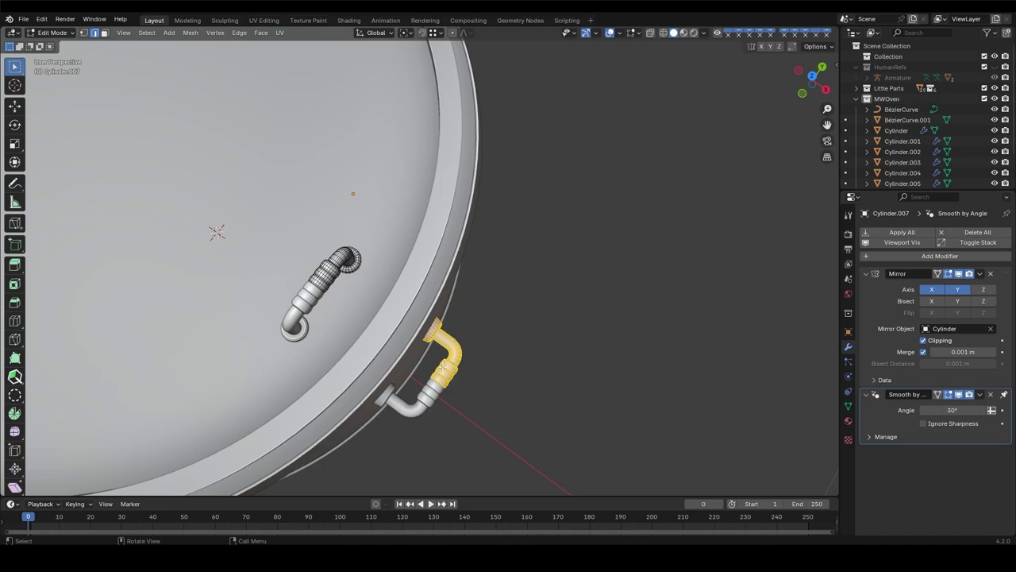
{"action": "scroll", "coordinate": [444, 367], "scroll_direction": "down", "scroll_amount": 3}
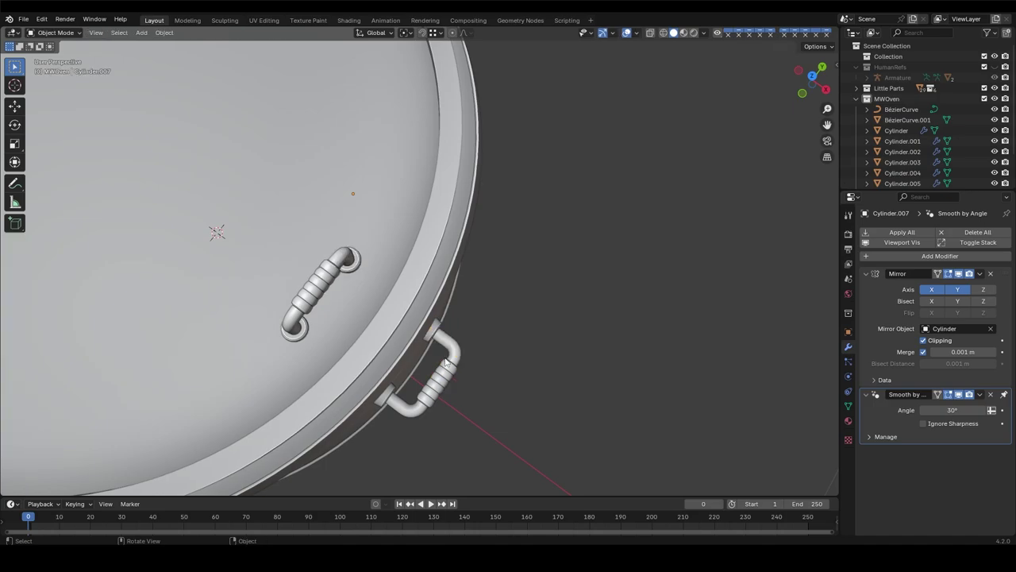
{"action": "mouse_move", "coordinate": [444, 368]}
{"action": "middle_mouse_down"}
{"action": "mouse_move", "coordinate": [242, 189]}
{"action": "mouse_move", "coordinate": [533, 304]}
{"action": "middle_mouse_up"}
{"action": "scroll", "coordinate": [429, 328], "scroll_direction": "up", "scroll_amount": 2}
{"action": "scroll", "coordinate": [429, 328], "scroll_direction": "down", "scroll_amount": 1}
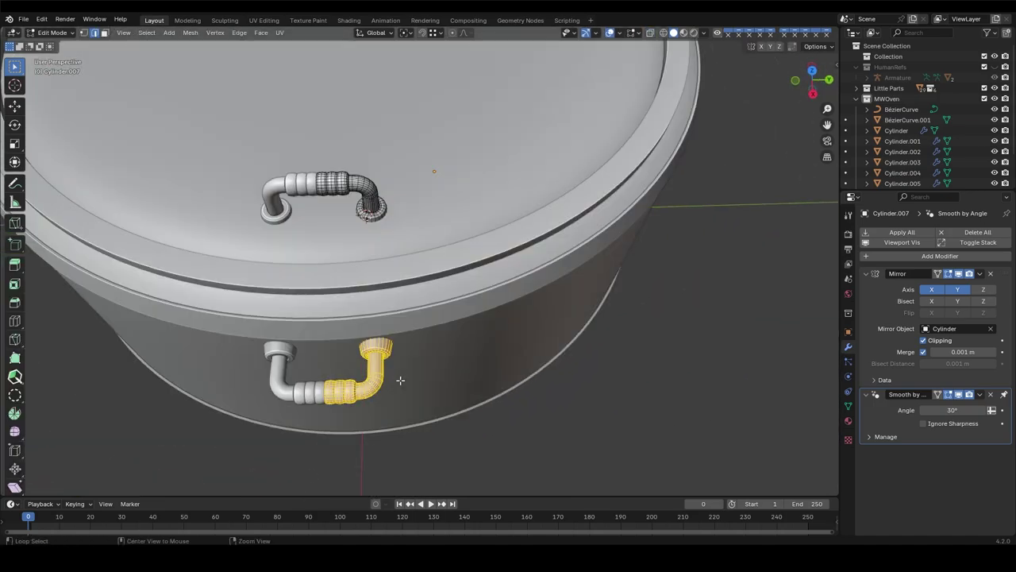
- Back in Object Mode, view the pot from the top, then in perspective
{"action": "key", "text": "Tab"}
{"action": "scroll", "coordinate": [397, 378], "scroll_direction": "down", "scroll_amount": 3}
{"action": "middle_click_drag", "start_coordinate": [439, 398], "coordinate": [537, 386]}
{"action": "scroll", "coordinate": [493, 371], "scroll_direction": "up", "scroll_amount": 4}
{"action": "key", "text": "grave"}
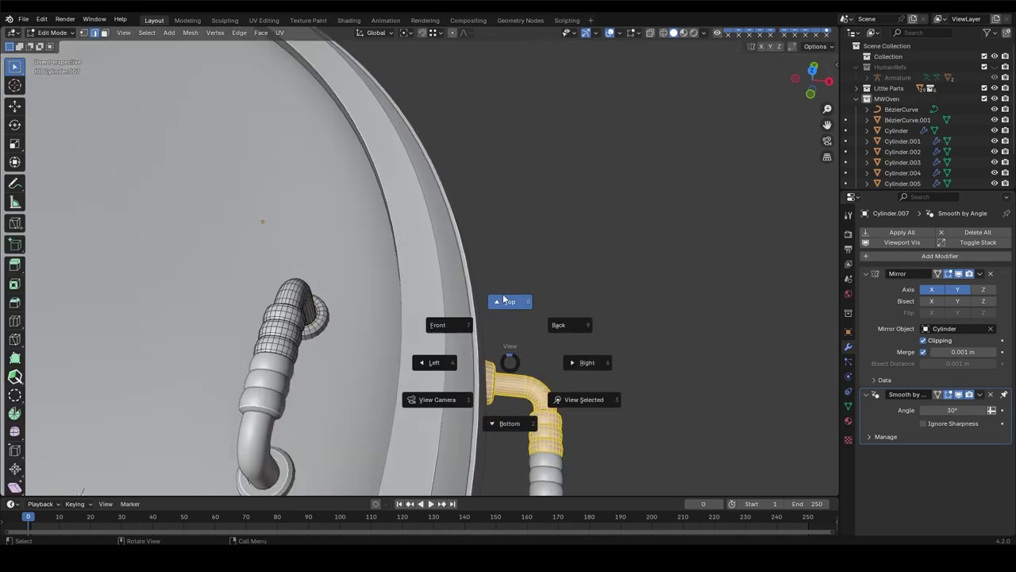
{"action": "left_click", "coordinate": [508, 299]}
{"action": "middle_click_drag", "start_coordinate": [646, 272], "coordinate": [990, 67]}
- Hide the HumanRefs collection and zoom in close to the lid
{"action": "left_click", "coordinate": [985, 67]}
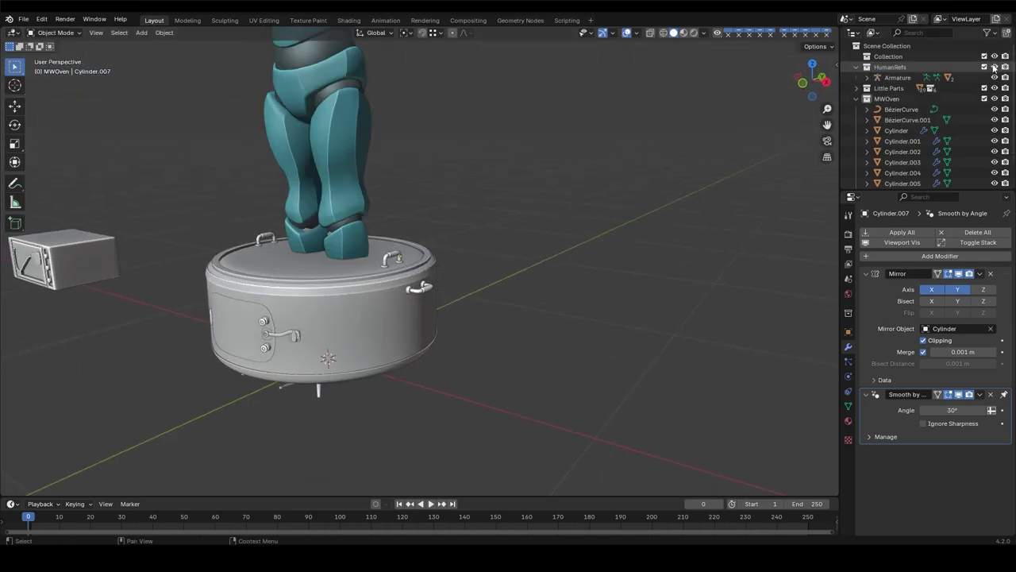
{"action": "left_click", "coordinate": [985, 67]}
{"action": "scroll", "coordinate": [267, 332], "scroll_direction": "up", "scroll_amount": 3}
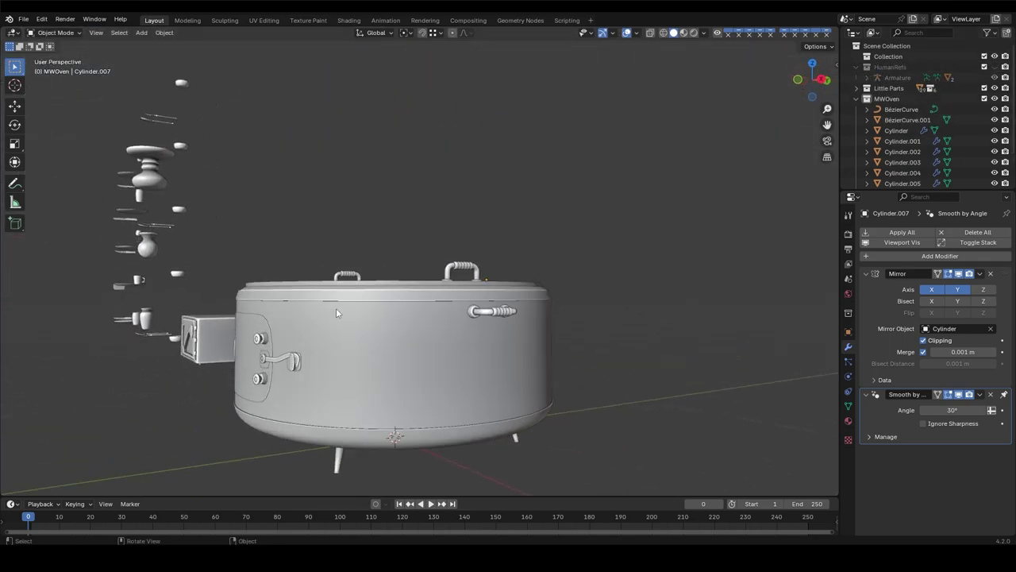
{"action": "mouse_move", "coordinate": [336, 308]}
{"action": "middle_mouse_down"}
{"action": "mouse_move", "coordinate": [475, 348]}
{"action": "mouse_move", "coordinate": [437, 285]}
{"action": "middle_mouse_up"}
- In Edit Mode, from the Right view, move the right pipe piece along Y
{"action": "key", "text": "Tab"}
{"action": "key", "text": "grave"}
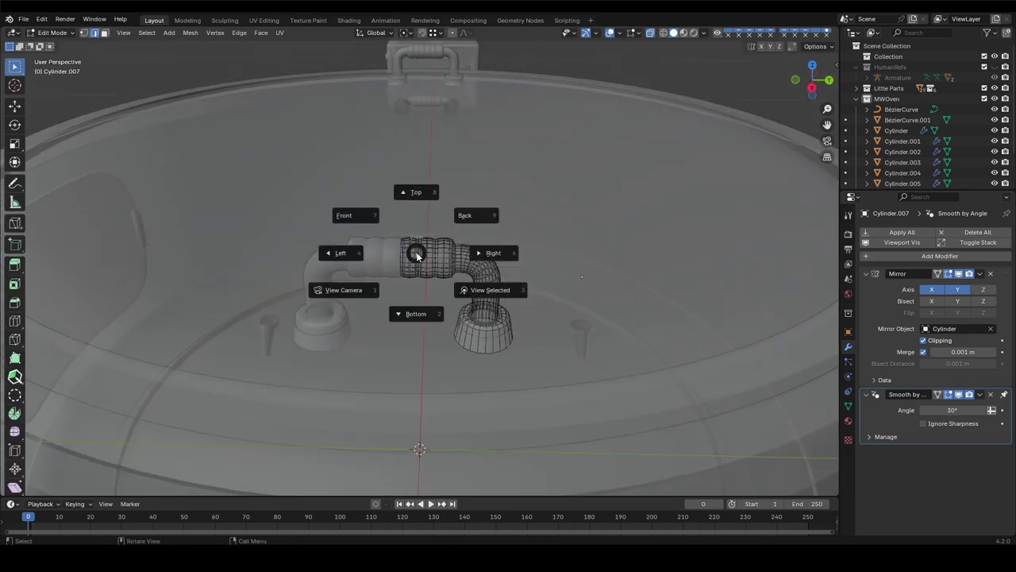
{"action": "left_click", "coordinate": [343, 216]}
{"action": "key", "text": "grave"}
{"action": "left_click", "coordinate": [341, 287]}
{"action": "scroll", "coordinate": [556, 278], "scroll_direction": "up", "scroll_amount": 5}
{"action": "key", "text": "l"}
{"action": "scroll", "coordinate": [635, 238], "scroll_direction": "down", "scroll_amount": 1}
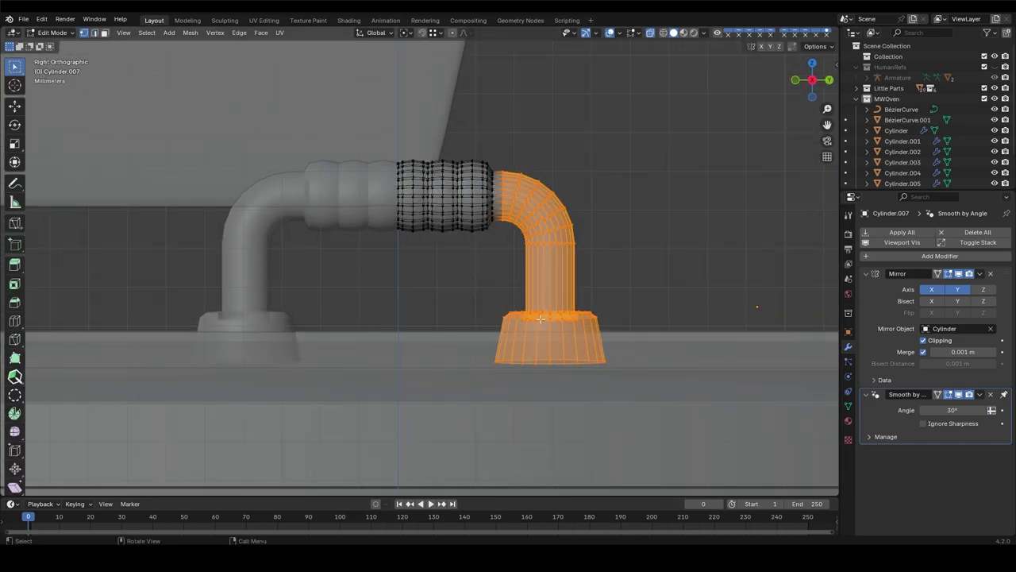
{"action": "key", "text": "g"}
{"action": "key", "text": "y"}
{"action": "left_click", "coordinate": [584, 351]}
- From the top view, shift the flange and elbow toward the rim and rotate them about 1°
{"action": "mouse_move", "coordinate": [584, 352]}
{"action": "middle_mouse_down"}
{"action": "mouse_move", "coordinate": [520, 294]}
{"action": "mouse_move", "coordinate": [429, 290]}
{"action": "middle_mouse_up"}
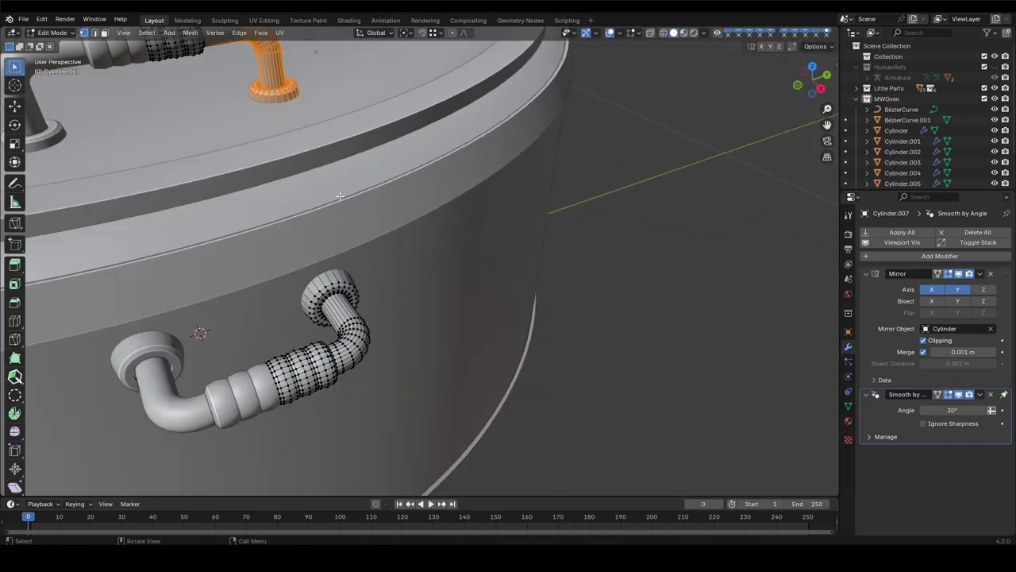
{"action": "key", "text": "KP_7"}
{"action": "scroll", "coordinate": [428, 290], "scroll_direction": "up", "scroll_amount": 3}
{"action": "scroll", "coordinate": [429, 291], "scroll_direction": "up", "scroll_amount": 3}
{"action": "left_click_drag", "start_coordinate": [574, 159], "coordinate": [181, 302]}
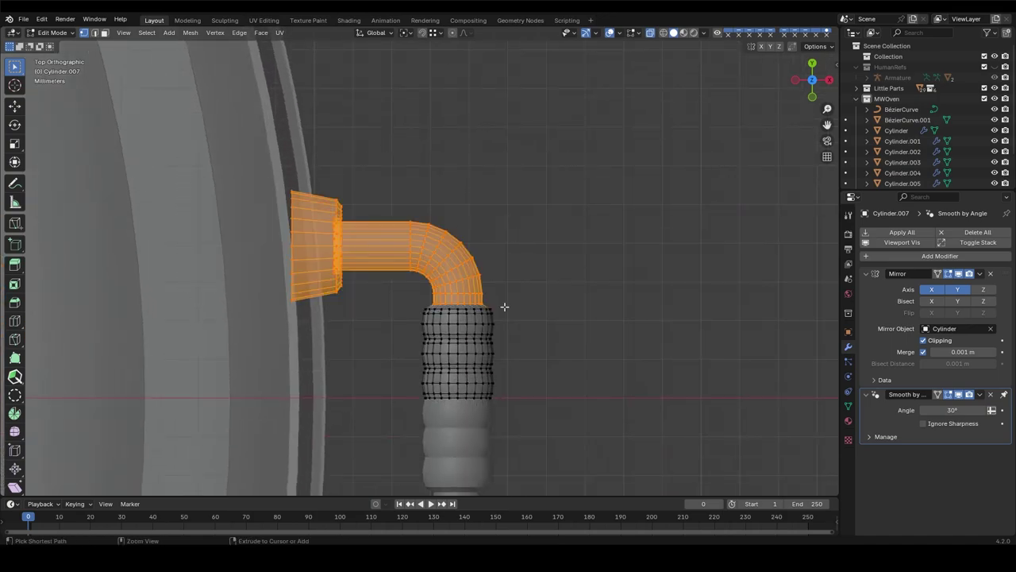
{"action": "left_click_drag", "start_coordinate": [512, 300], "coordinate": [512, 300]}
{"action": "scroll", "coordinate": [468, 329], "scroll_direction": "down", "scroll_amount": 2}
{"action": "scroll", "coordinate": [468, 337], "scroll_direction": "down", "scroll_amount": 2}
{"action": "key", "text": "g"}
{"action": "left_click", "coordinate": [460, 310]}
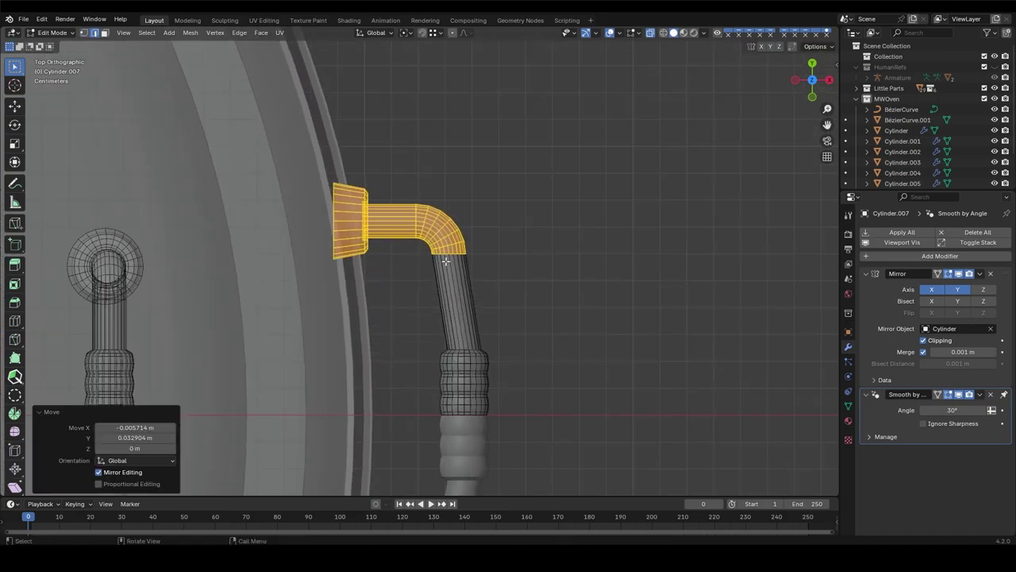
{"action": "key", "text": "r"}
{"action": "left_click", "coordinate": [450, 300]}
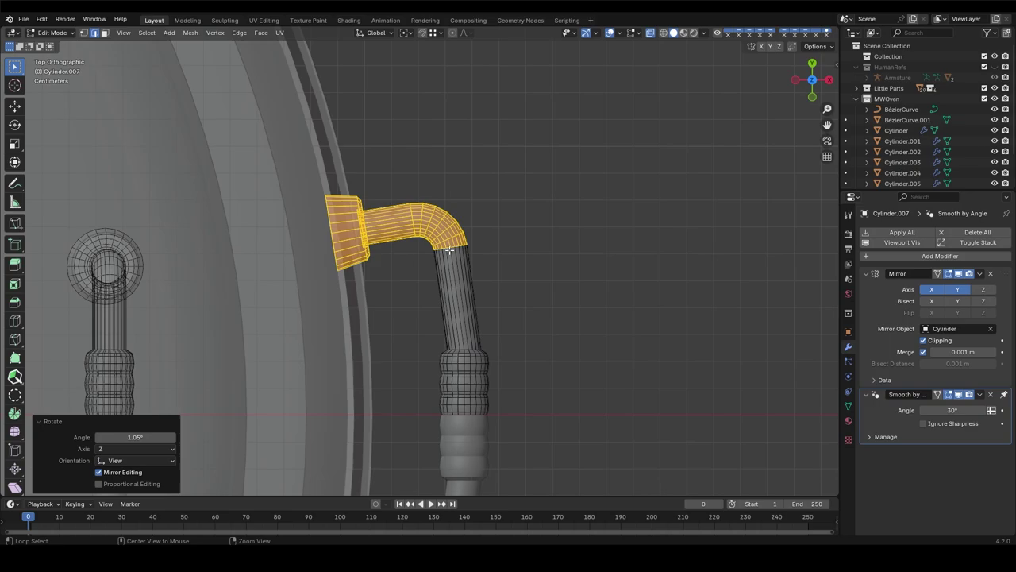
- Slide the elbow's bottom edge loop, then return to Object Mode to check the handle
{"action": "left_click", "coordinate": [449, 250], "text": "alt"}
{"action": "left_click", "coordinate": [445, 315]}
{"action": "key", "text": "l"}
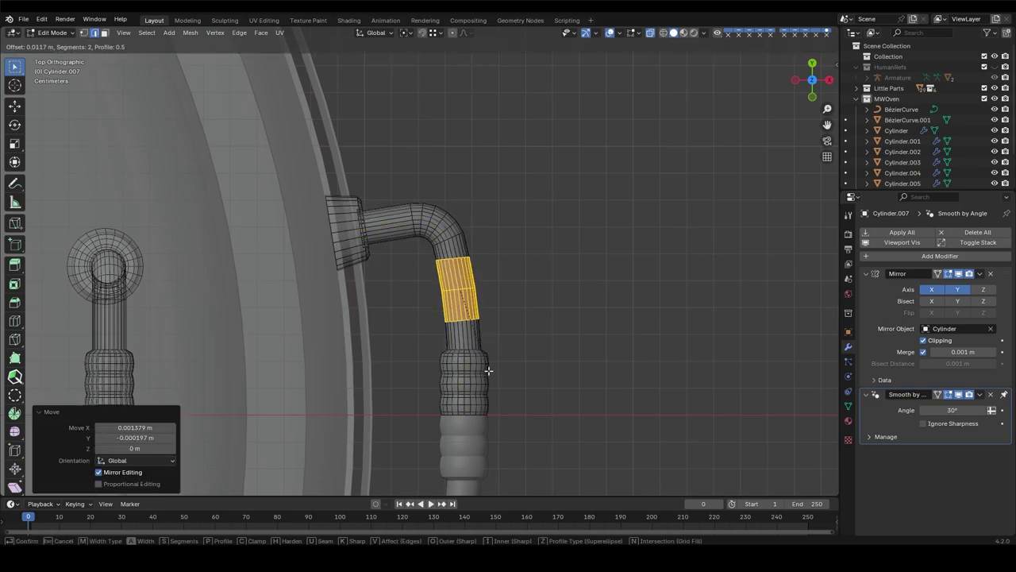
{"action": "key", "text": "Tab"}
{"action": "mouse_move", "coordinate": [487, 370]}
{"action": "middle_mouse_down"}
{"action": "mouse_move", "coordinate": [405, 216]}
{"action": "mouse_move", "coordinate": [402, 98]}
{"action": "mouse_move", "coordinate": [468, 155]}
{"action": "middle_mouse_up"}
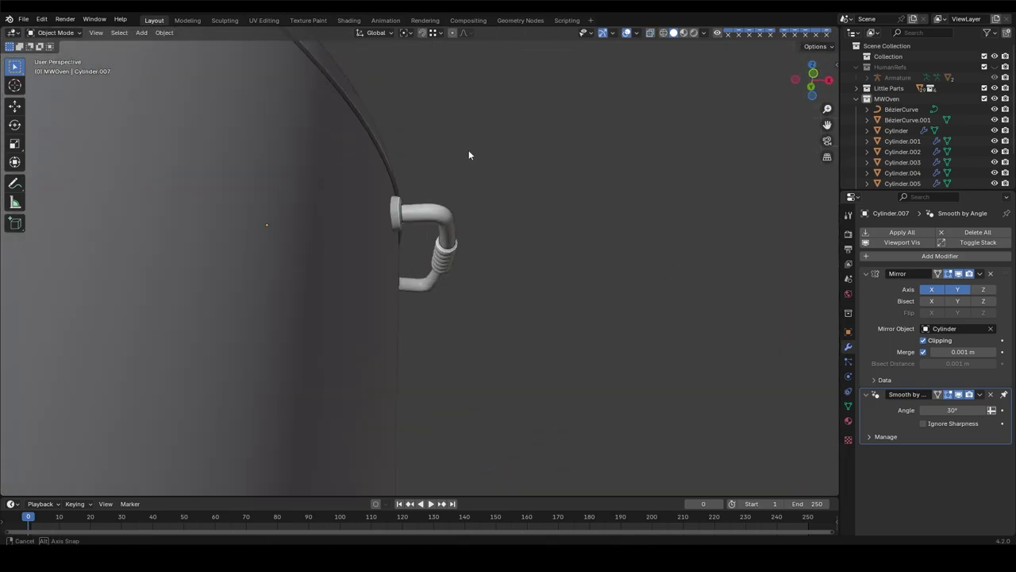
{"action": "scroll", "coordinate": [421, 321], "scroll_direction": "down", "scroll_amount": 5}
- Inspect the converted pot and select the BezierCurve.001 microwave object
{"action": "middle_click_drag", "start_coordinate": [421, 320], "coordinate": [326, 378]}
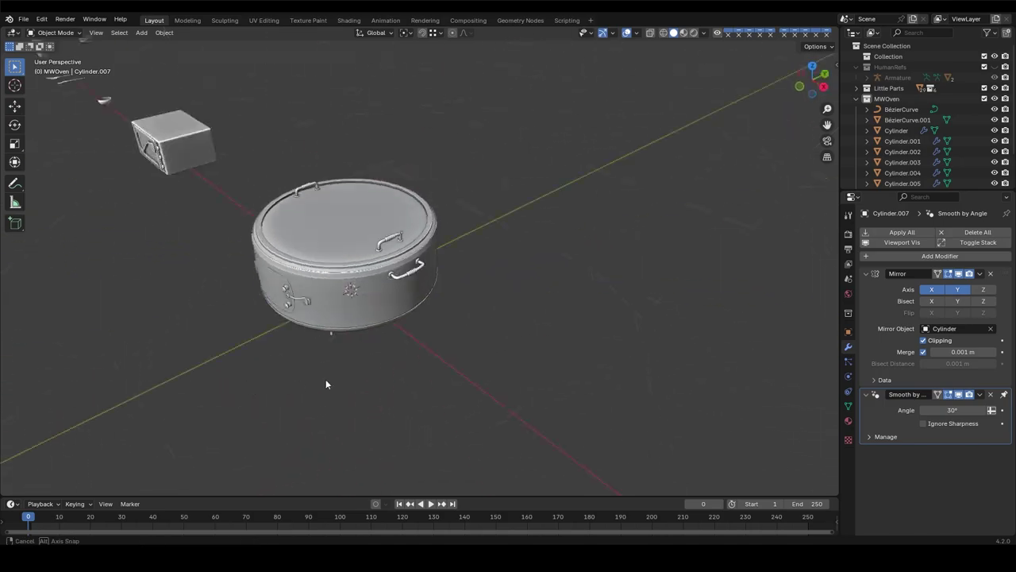
{"action": "scroll", "coordinate": [415, 340], "scroll_direction": "up", "scroll_amount": 2}
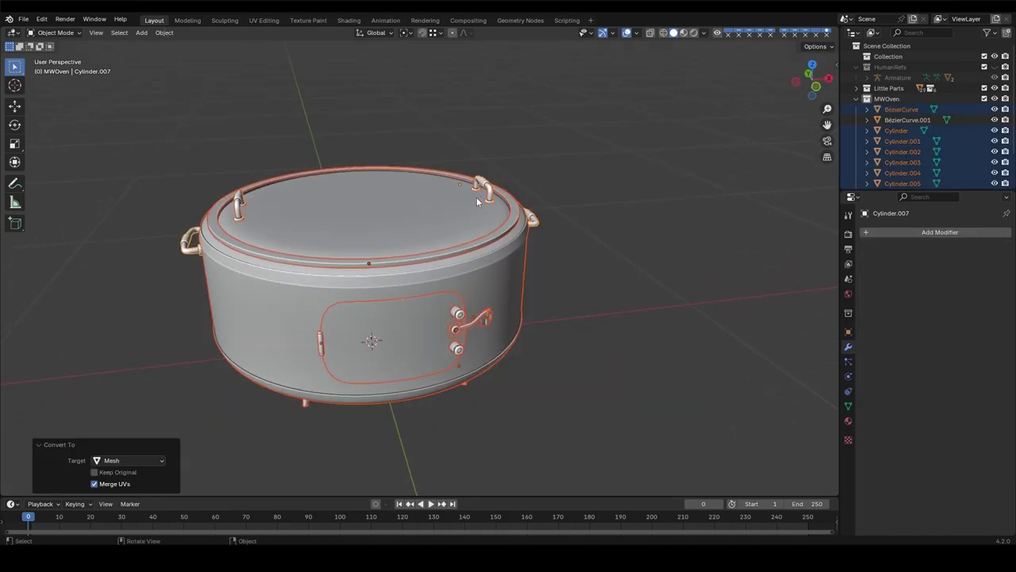
{"action": "mouse_move", "coordinate": [477, 197]}
{"action": "middle_mouse_down"}
{"action": "mouse_move", "coordinate": [589, 234]}
{"action": "mouse_move", "coordinate": [629, 228]}
{"action": "middle_mouse_up"}
{"action": "left_click", "coordinate": [908, 119]}
{"action": "scroll", "coordinate": [760, 153], "scroll_direction": "down", "scroll_amount": 5}
{"action": "mouse_move", "coordinate": [761, 152]}
{"action": "middle_mouse_down"}
{"action": "mouse_move", "coordinate": [465, 233]}
{"action": "mouse_move", "coordinate": [489, 179]}
{"action": "mouse_move", "coordinate": [553, 174]}
{"action": "mouse_move", "coordinate": [467, 253]}
{"action": "mouse_move", "coordinate": [636, 248]}
{"action": "middle_mouse_up"}
{"action": "scroll", "coordinate": [468, 253], "scroll_direction": "up", "scroll_amount": 3}
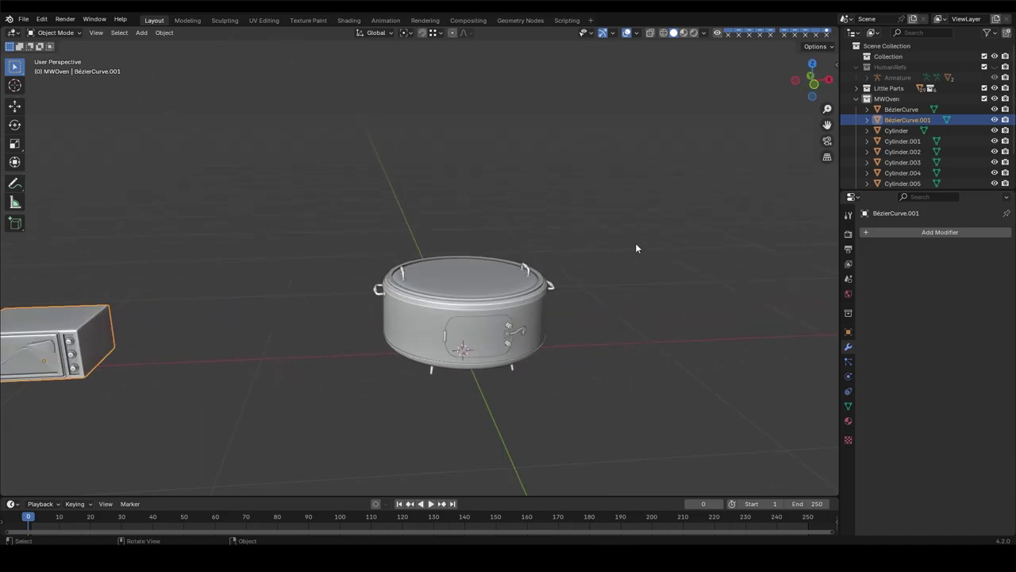
- Select the Cylinder pot body and give it a new material
{"action": "left_click", "coordinate": [486, 294]}
{"action": "scroll", "coordinate": [483, 300], "scroll_direction": "up", "scroll_amount": 4}
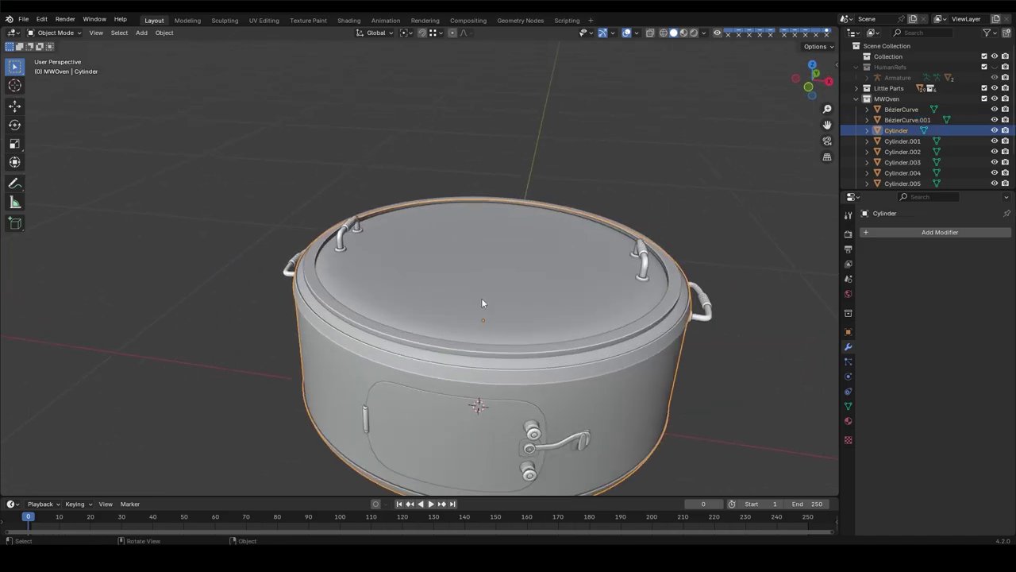
{"action": "middle_click_drag", "start_coordinate": [481, 298], "coordinate": [442, 288], "text": "shift"}
{"action": "left_click", "coordinate": [898, 278]}
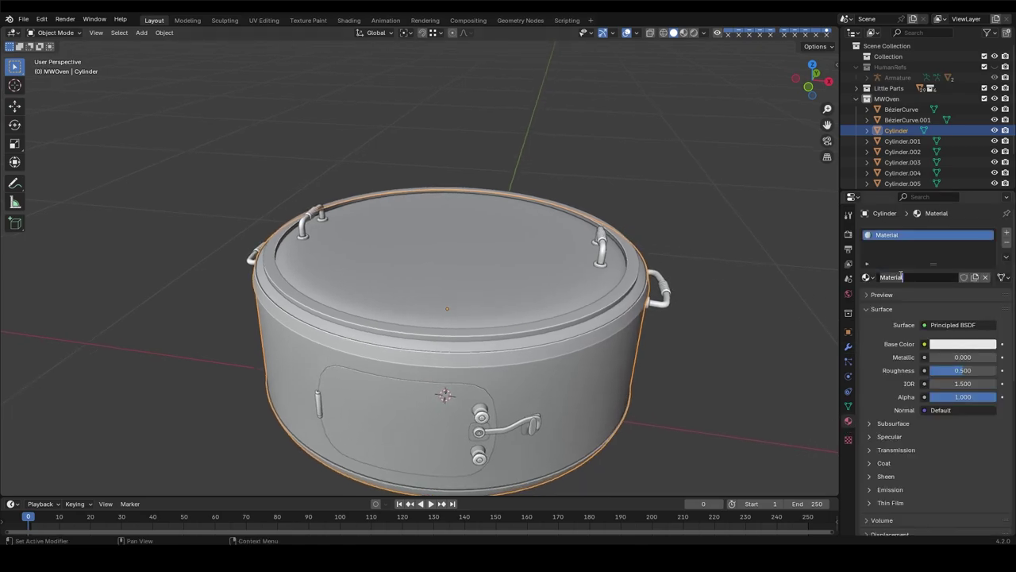
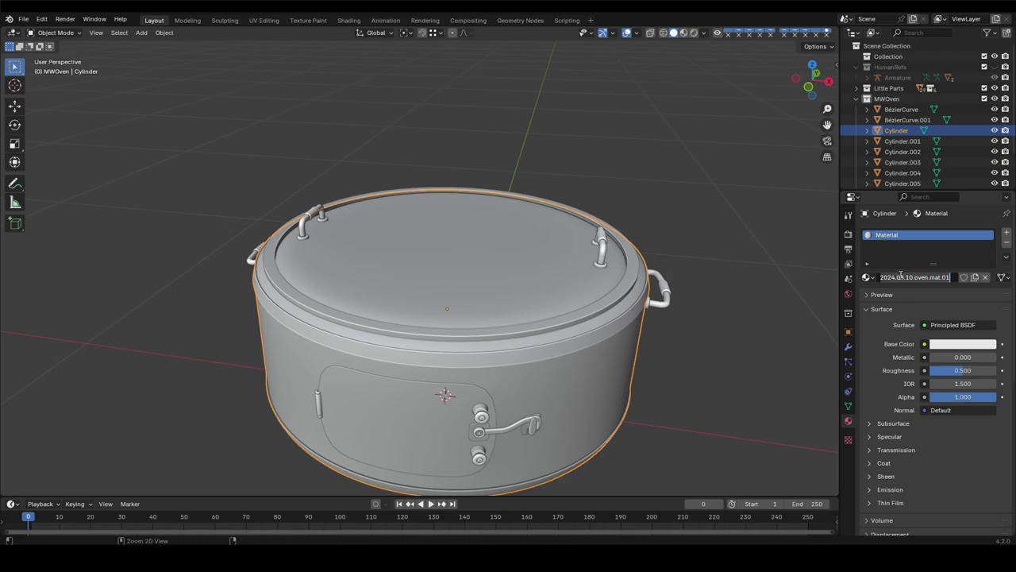
- Select the oven handles and legs, checking the handles' material
{"action": "left_click", "coordinate": [605, 247]}
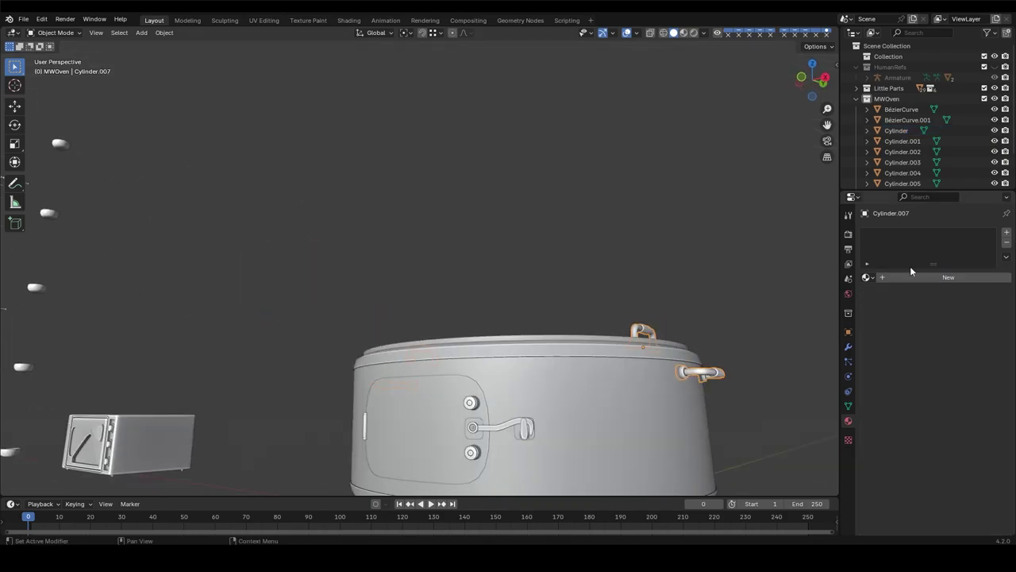
{"action": "left_click", "coordinate": [913, 277]}
{"action": "middle_click_drag", "start_coordinate": [476, 262], "coordinate": [417, 207]}
{"action": "left_click", "coordinate": [516, 357]}
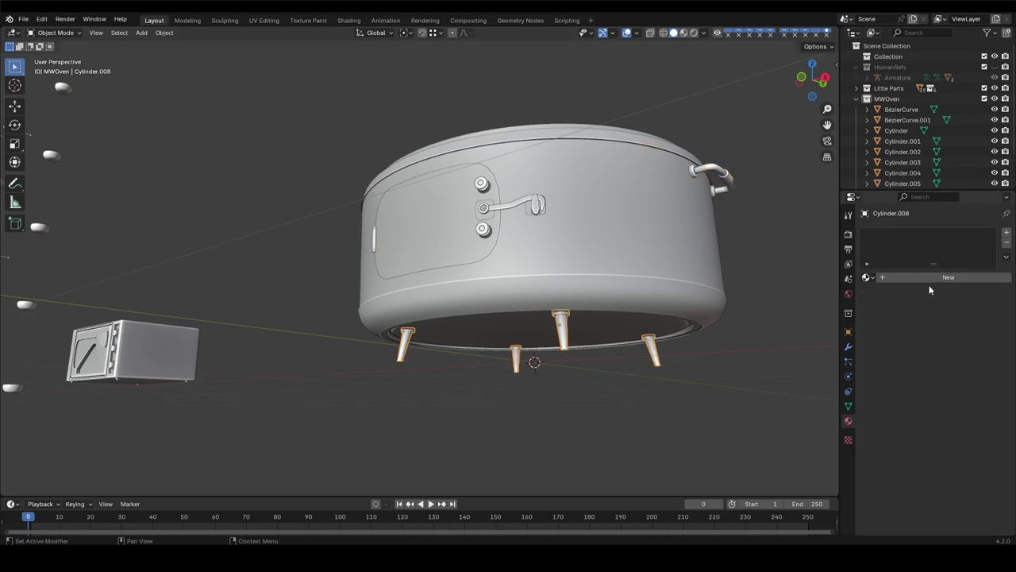
{"action": "type", "text": "2024.08.10.oven.mat.01"}
- Give the door latch the dated oven material and link it to the selected handles and legs
{"action": "left_click", "coordinate": [536, 203]}
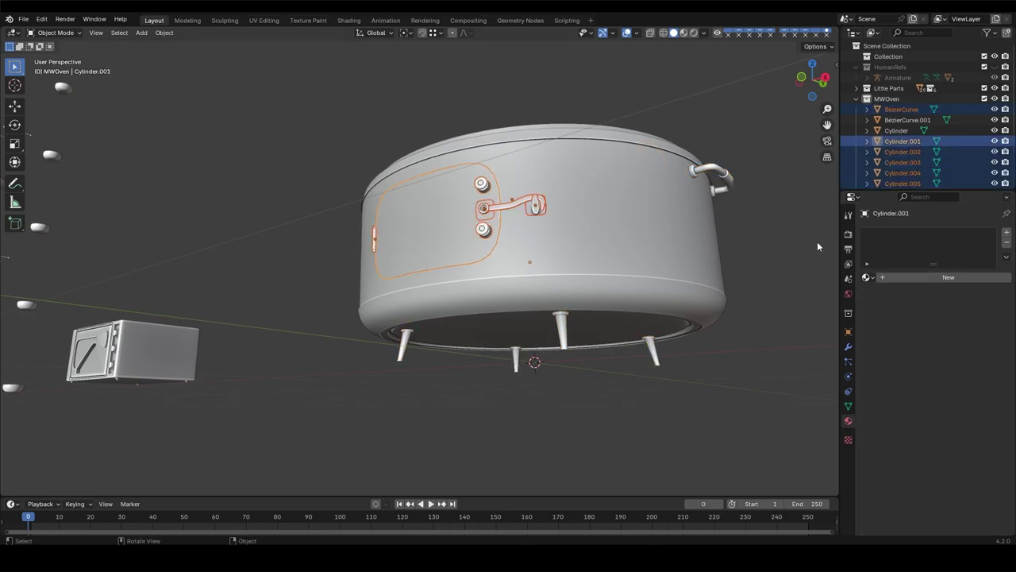
{"action": "left_click", "coordinate": [954, 278]}
{"action": "type", "text": "2024.08.10.oven.mat.01"}
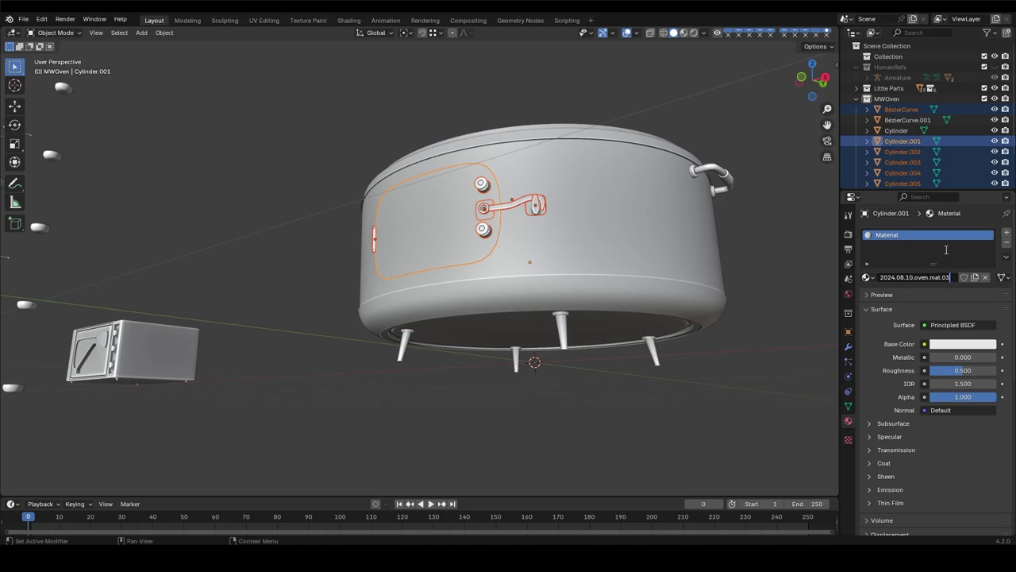
{"action": "type", "text": "4"}
{"action": "key", "text": "ctrl+l"}
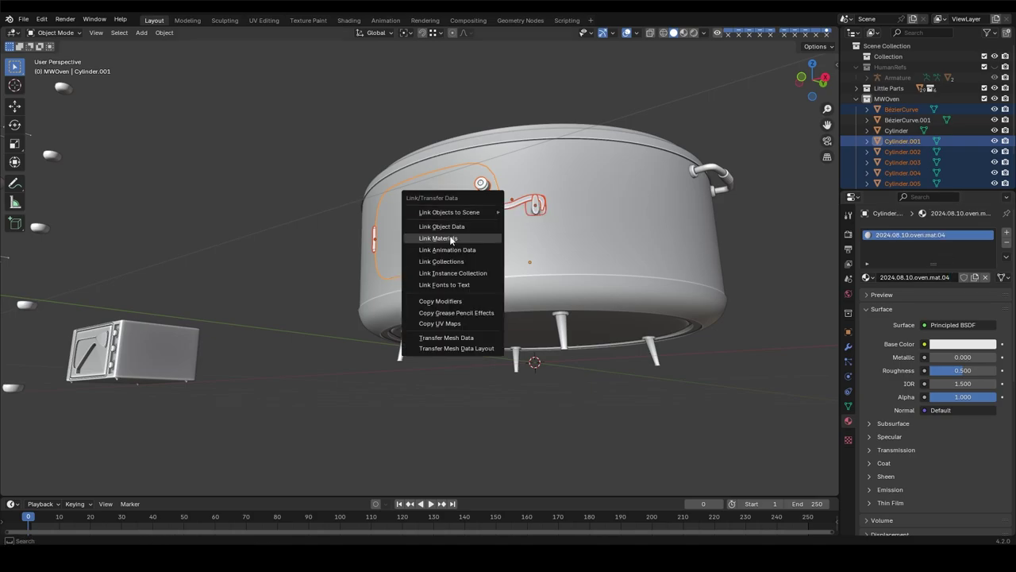
{"action": "left_click", "coordinate": [449, 238]}
- Delete the unwanted extra object next to the pot lid
{"action": "mouse_move", "coordinate": [449, 238]}
{"action": "middle_mouse_down"}
{"action": "mouse_move", "coordinate": [526, 266]}
{"action": "mouse_move", "coordinate": [582, 199]}
{"action": "mouse_move", "coordinate": [543, 249]}
{"action": "middle_mouse_up"}
{"action": "left_click", "coordinate": [720, 221]}
{"action": "left_click", "coordinate": [557, 250]}
{"action": "key", "text": "Delete"}
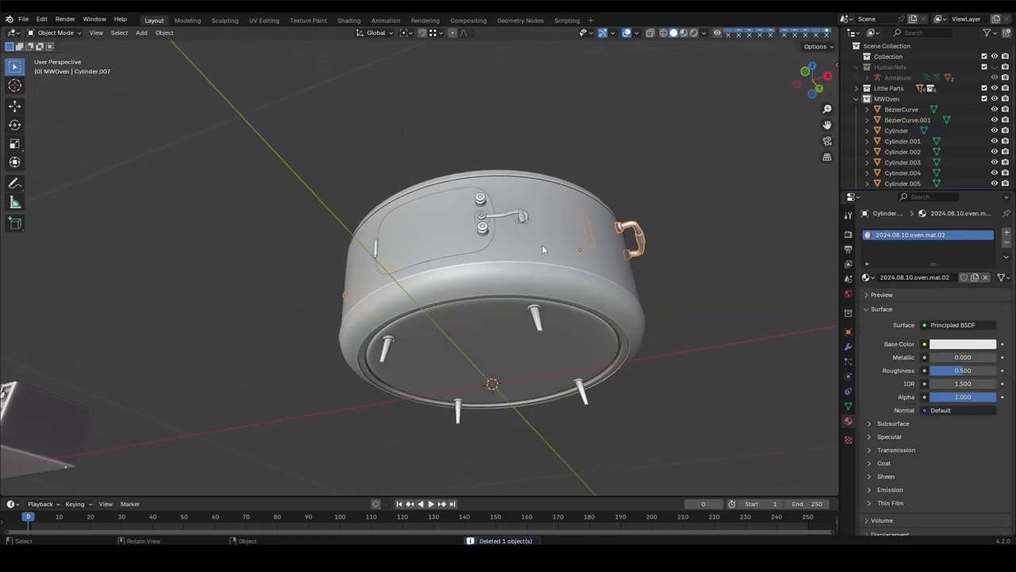
- Snap to a front view of the oven and save as 2024.08.10.kitchenprops.v1.blend
{"action": "left_click", "coordinate": [496, 225]}
{"action": "key", "text": "grave"}
{"action": "left_click", "coordinate": [468, 177]}
{"action": "key", "text": "ctrl+s"}
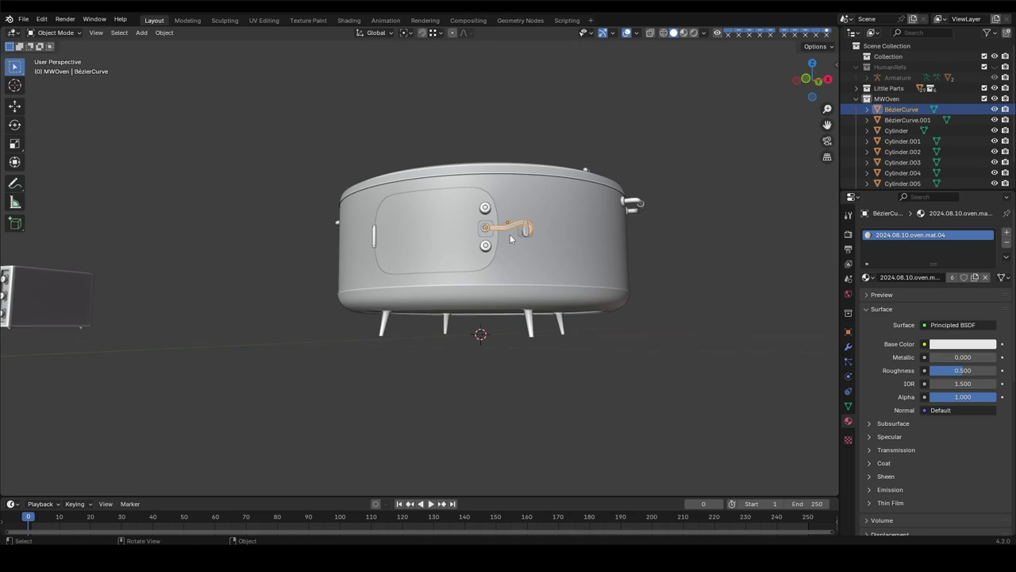
- Convert all oven parts to meshes and apply all their transforms
{"action": "scroll", "coordinate": [509, 234], "scroll_direction": "down", "scroll_amount": 3}
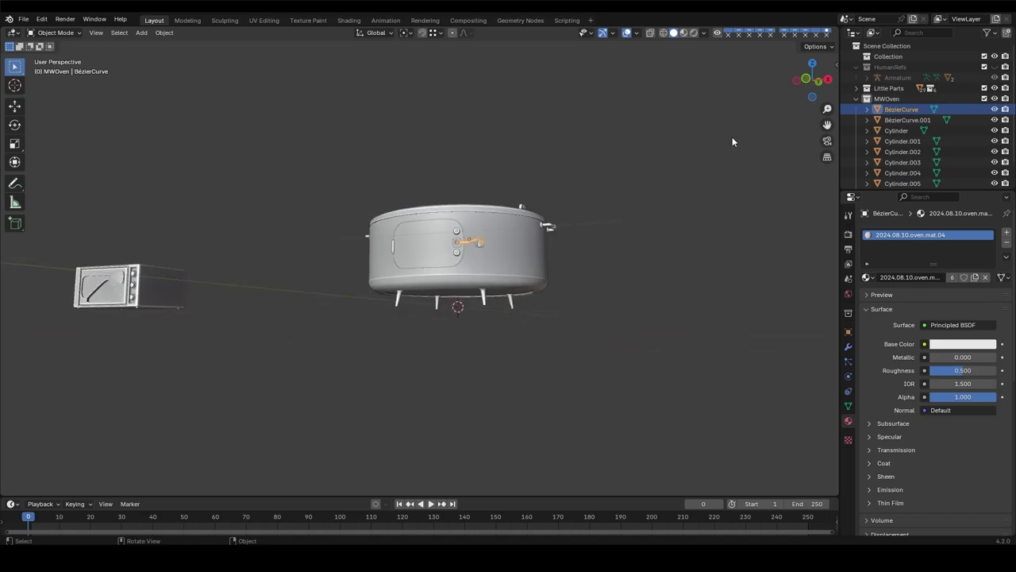
{"action": "key", "text": "q"}
{"action": "left_click", "coordinate": [545, 198]}
{"action": "scroll", "coordinate": [484, 283], "scroll_direction": "up", "scroll_amount": 3}
{"action": "left_click", "coordinate": [543, 248], "text": "shift"}
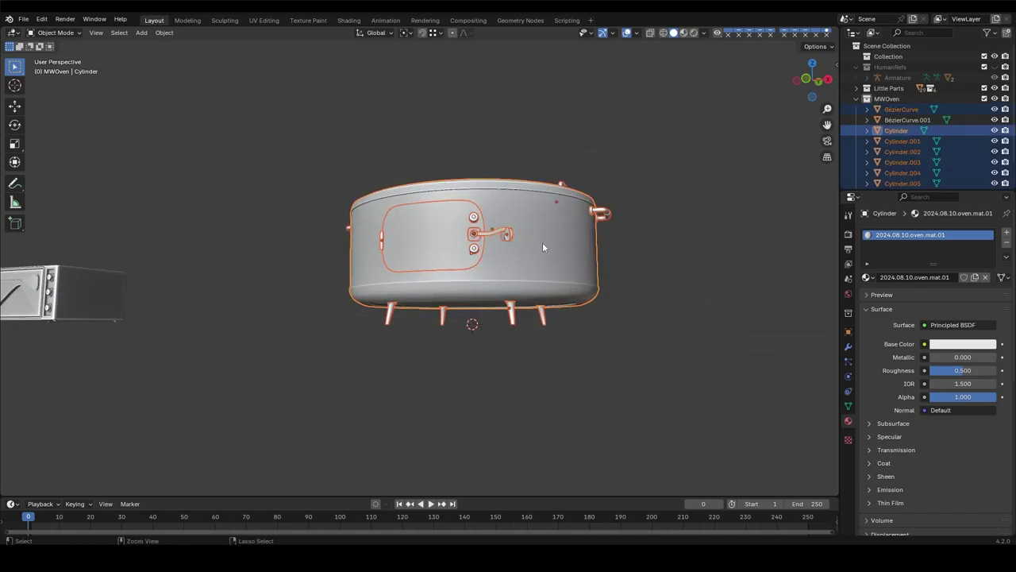
{"action": "key", "text": "ctrl+a"}
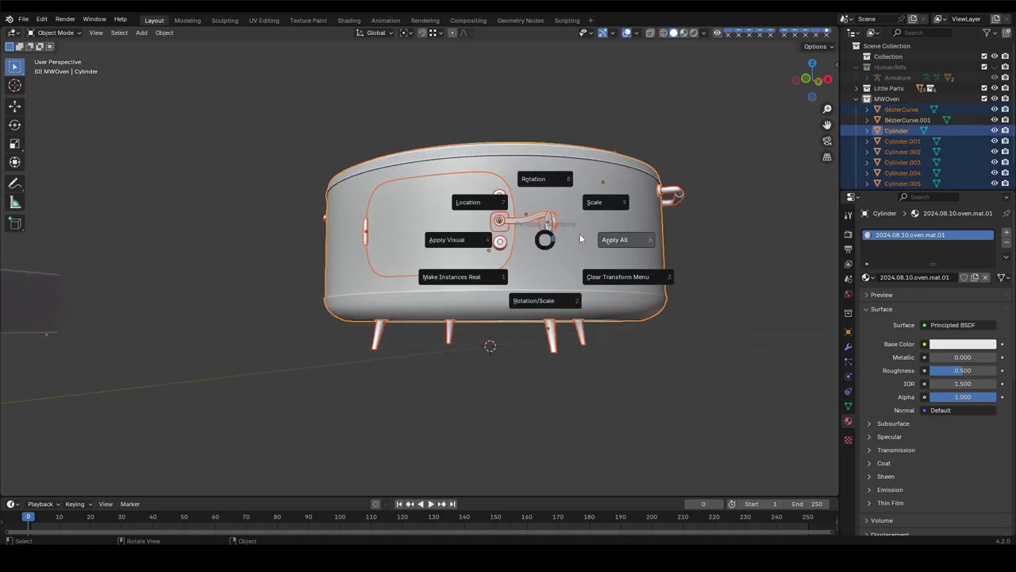
{"action": "left_click", "coordinate": [582, 276]}
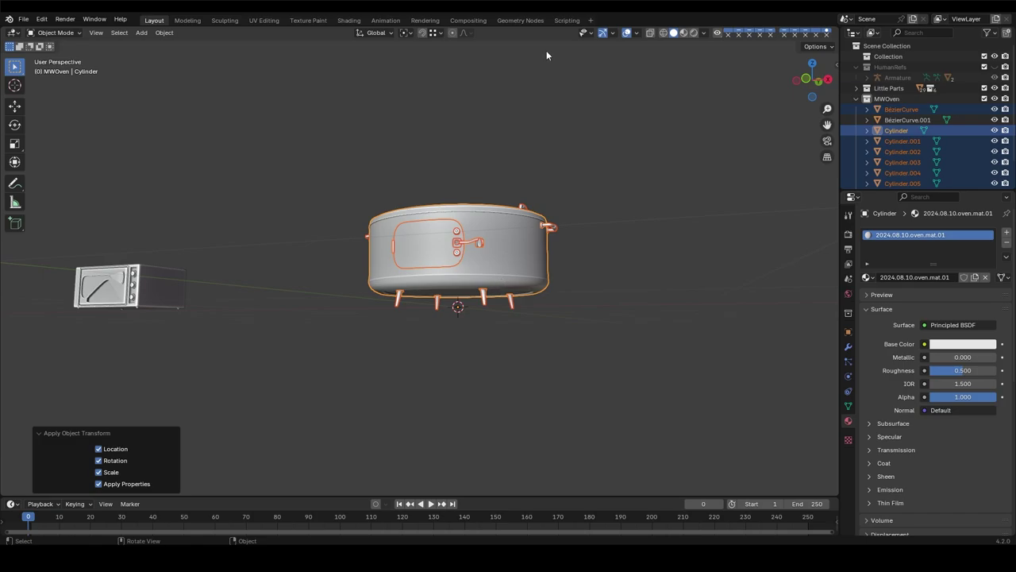
- Turn on the Face Orientation overlay and inspect the door latch mesh in Edit Mode
{"action": "left_click", "coordinate": [638, 33]}
{"action": "left_click", "coordinate": [577, 270]}
{"action": "scroll", "coordinate": [603, 239], "scroll_direction": "up", "scroll_amount": 5}
{"action": "left_click", "coordinate": [629, 249]}
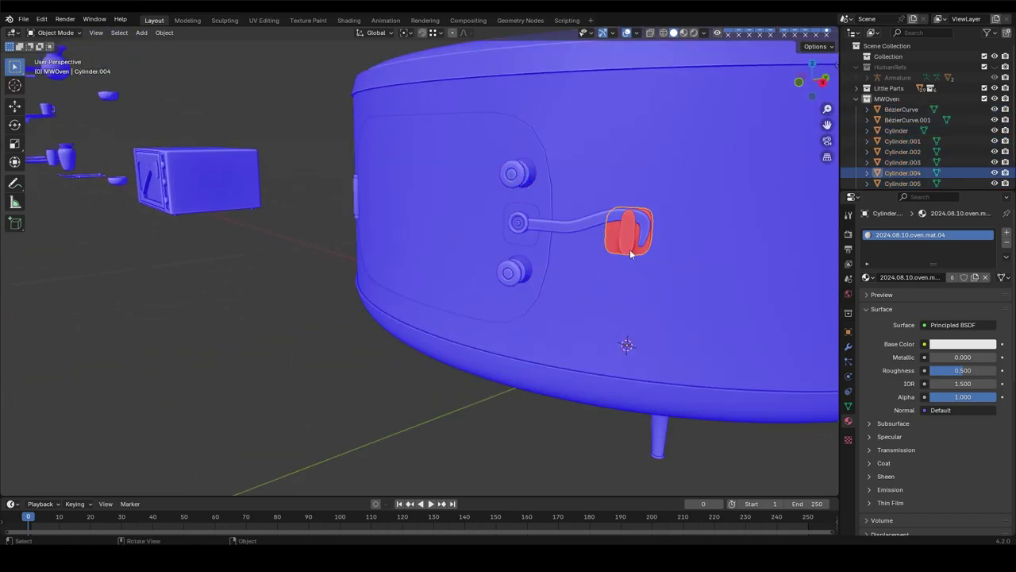
{"action": "key", "text": "Tab"}
{"action": "key", "text": "Tab"}
- Check the normals from below, then turn the Face Orientation overlay off
{"action": "scroll", "coordinate": [556, 254], "scroll_direction": "down", "scroll_amount": 5}
{"action": "mouse_move", "coordinate": [534, 261]}
{"action": "middle_mouse_down"}
{"action": "mouse_move", "coordinate": [524, 203]}
{"action": "mouse_move", "coordinate": [616, 359]}
{"action": "middle_mouse_up"}
{"action": "left_click", "coordinate": [615, 359]}
{"action": "left_click", "coordinate": [637, 33]}
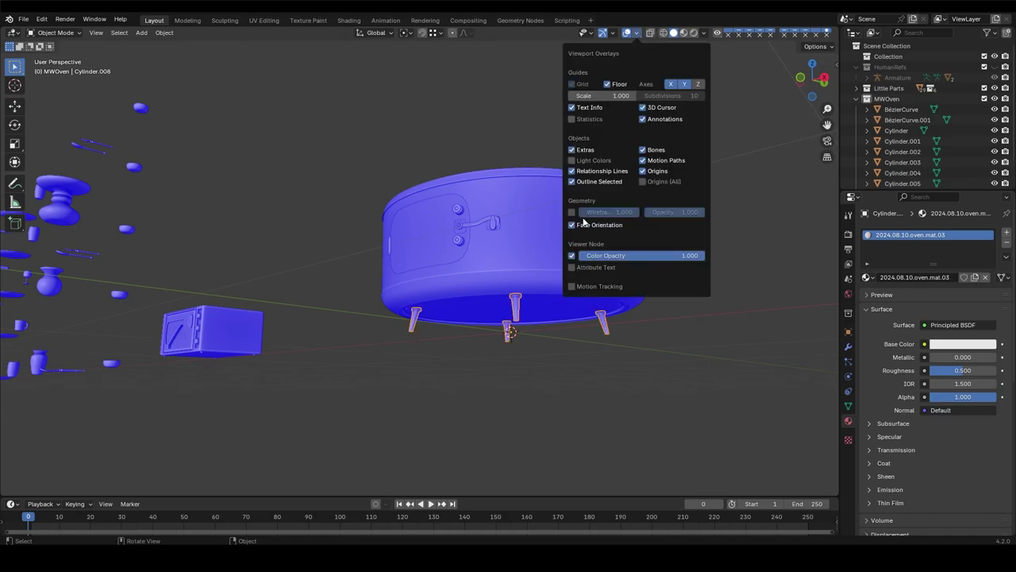
{"action": "left_click", "coordinate": [580, 224]}
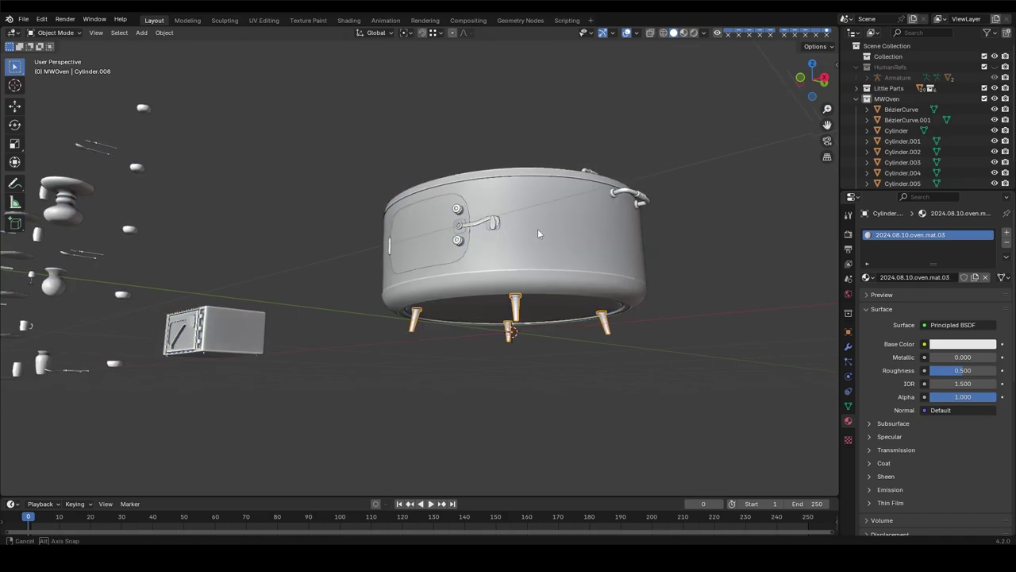
- Switch to the UV Editing workspace
{"action": "scroll", "coordinate": [537, 229], "scroll_direction": "up", "scroll_amount": 2}
{"action": "middle_click_drag", "start_coordinate": [537, 229], "coordinate": [560, 289]}
{"action": "left_click", "coordinate": [264, 19]}
- Unwrap the oven legs and show a TexTools checker map on them
{"action": "key", "text": "u"}
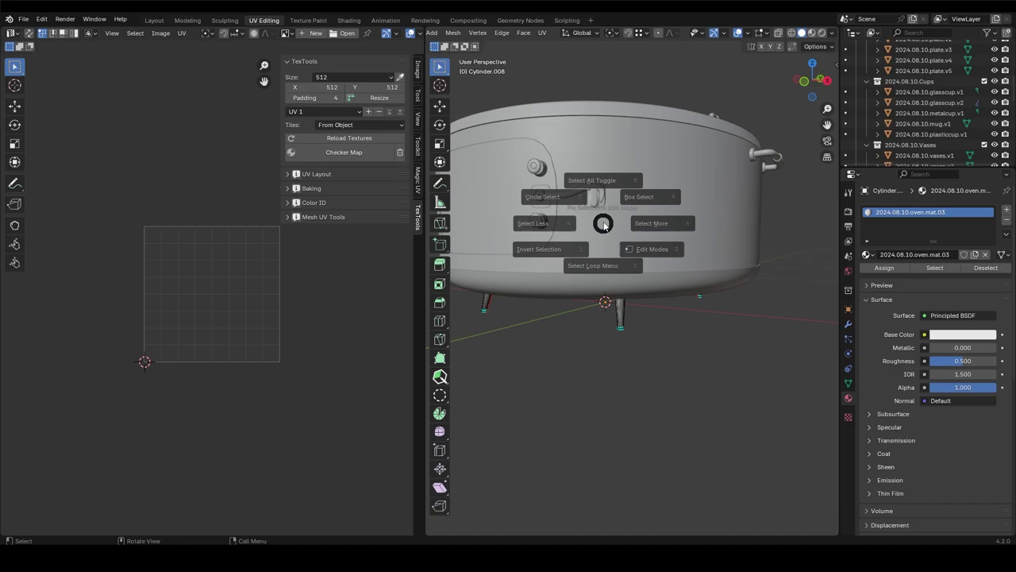
{"action": "left_click", "coordinate": [658, 257]}
{"action": "left_click", "coordinate": [344, 151]}
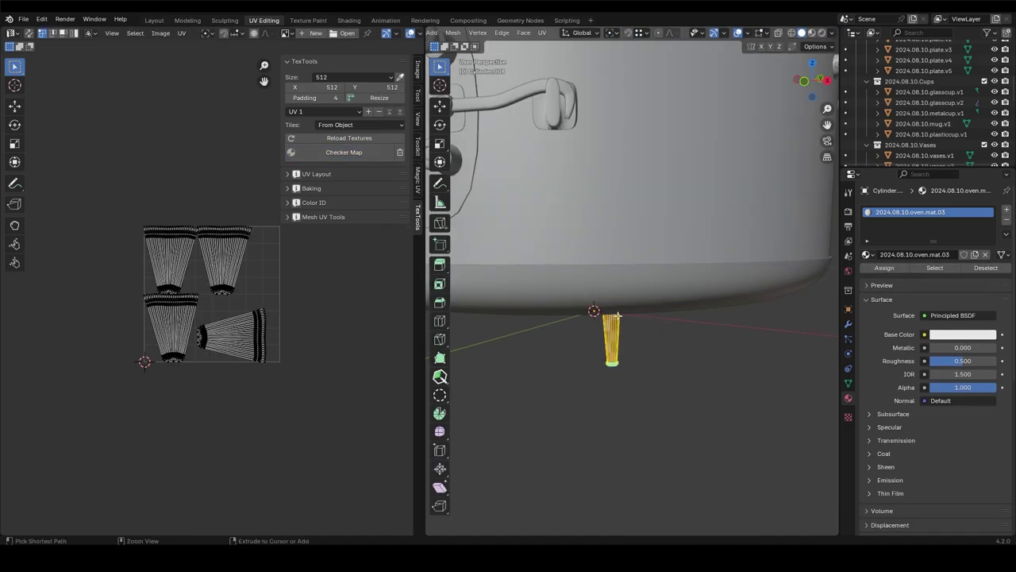
- Unwrap the oven body, give it the checker map, and save the file
{"action": "key", "text": "ctrl+Tab"}
{"action": "left_click", "coordinate": [631, 220]}
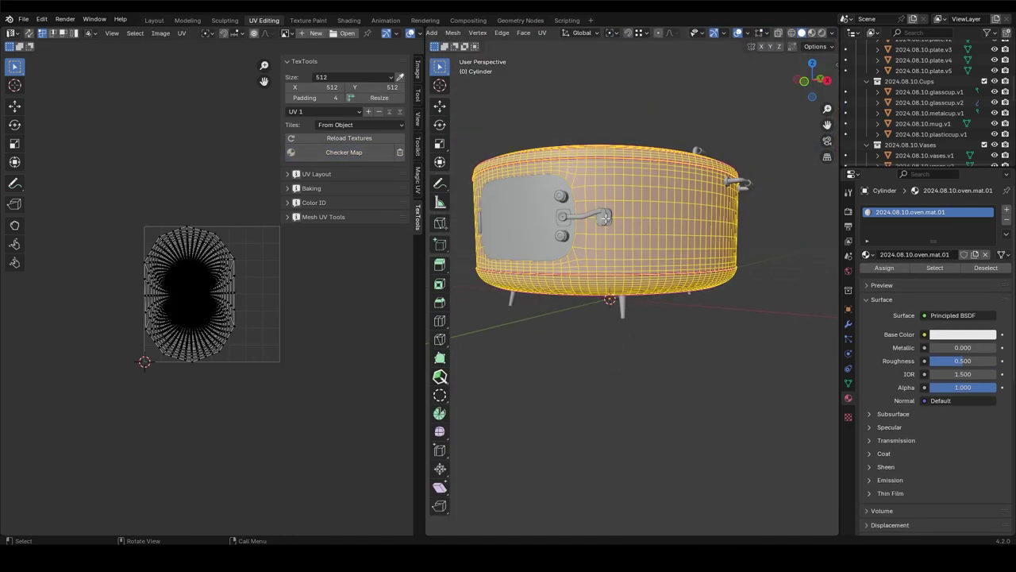
{"action": "key", "text": "u"}
{"action": "left_click", "coordinate": [555, 217]}
{"action": "scroll", "coordinate": [617, 226], "scroll_direction": "up", "scroll_amount": 2}
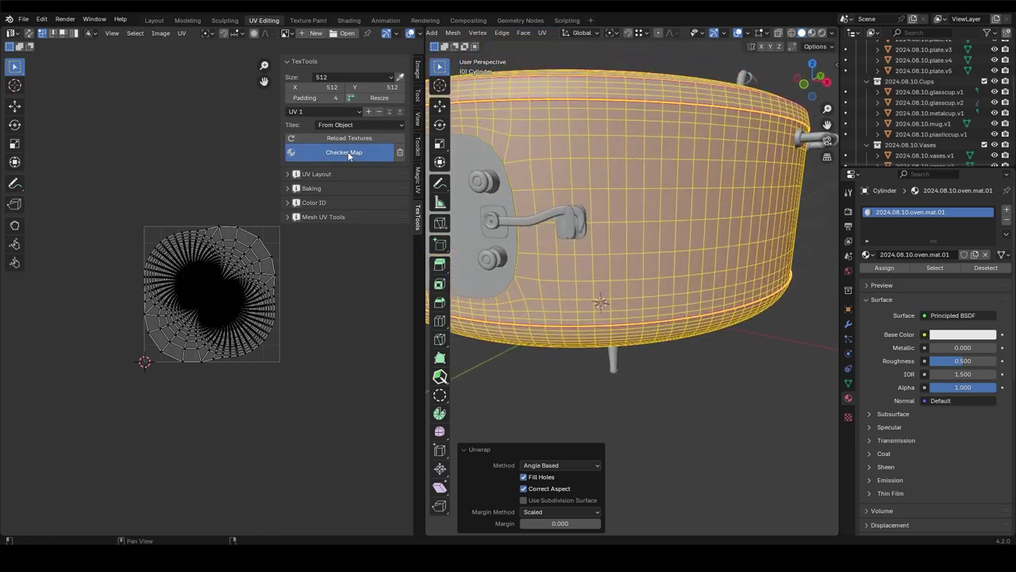
{"action": "left_click", "coordinate": [344, 152]}
{"action": "key", "text": "grave"}
{"action": "key", "text": "ctrl+s"}
- Clear the body's mesh selection and pick an option from the edge menu
{"action": "middle_click_drag", "start_coordinate": [596, 209], "coordinate": [591, 214]}
{"action": "scroll", "coordinate": [591, 213], "scroll_direction": "up", "scroll_amount": 5}
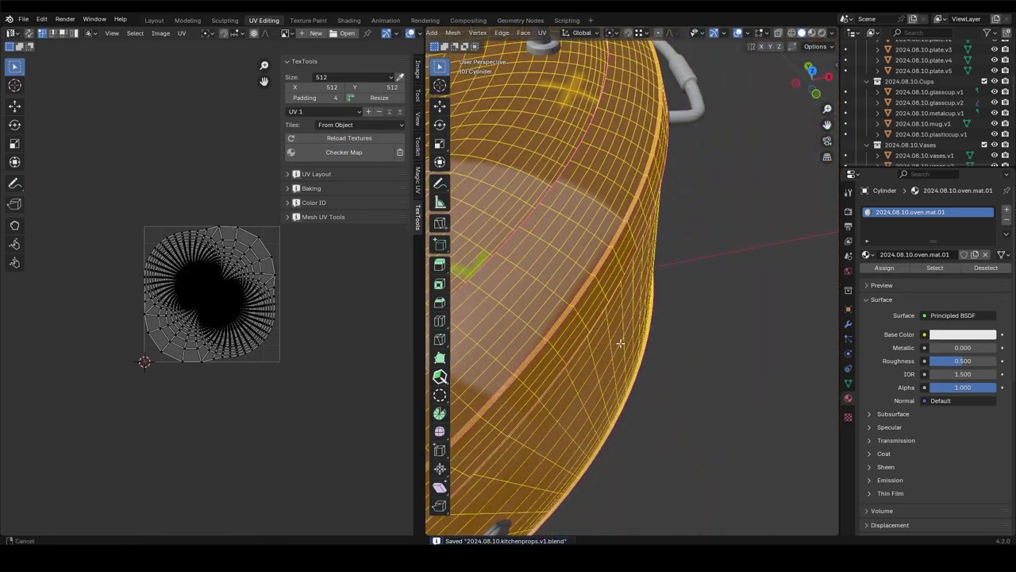
{"action": "key", "text": "alt+a"}
{"action": "key", "text": "ctrl+e"}
{"action": "left_click", "coordinate": [585, 238]}
{"action": "scroll", "coordinate": [585, 238], "scroll_direction": "down", "scroll_amount": 5}
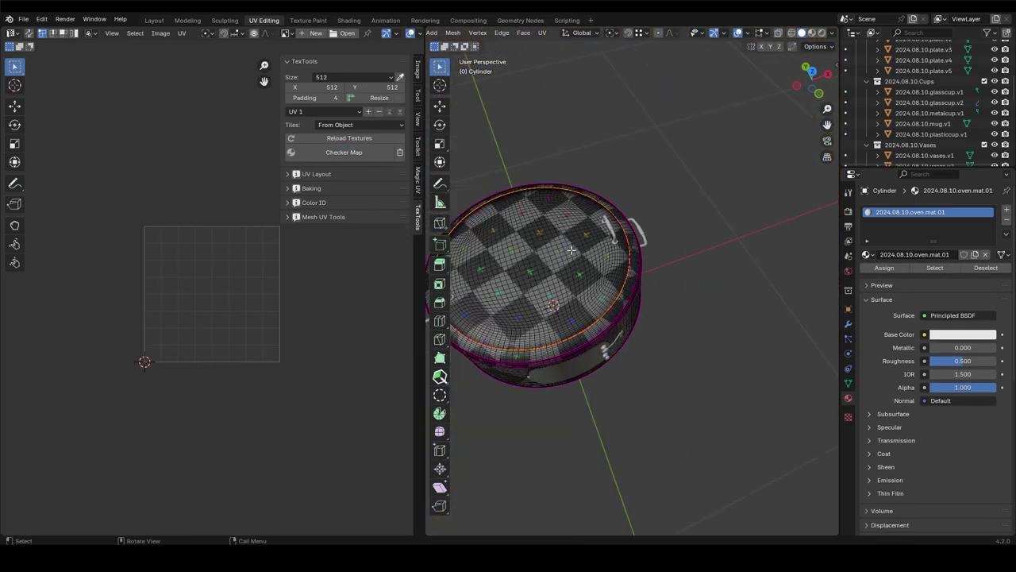
{"action": "mouse_move", "coordinate": [585, 238]}
{"action": "middle_mouse_down"}
{"action": "mouse_move", "coordinate": [633, 180]}
{"action": "mouse_move", "coordinate": [635, 100]}
{"action": "mouse_move", "coordinate": [619, 125]}
{"action": "mouse_move", "coordinate": [628, 404]}
{"action": "middle_mouse_up"}
{"action": "scroll", "coordinate": [633, 181], "scroll_direction": "up", "scroll_amount": 4}
- Inspect the checker pattern on the oven interior, briefly opening the UV mapping menu
{"action": "key", "text": "u"}
{"action": "key", "text": "Escape"}
{"action": "scroll", "coordinate": [628, 379], "scroll_direction": "up", "scroll_amount": 3}
{"action": "scroll", "coordinate": [627, 379], "scroll_direction": "down", "scroll_amount": 4}
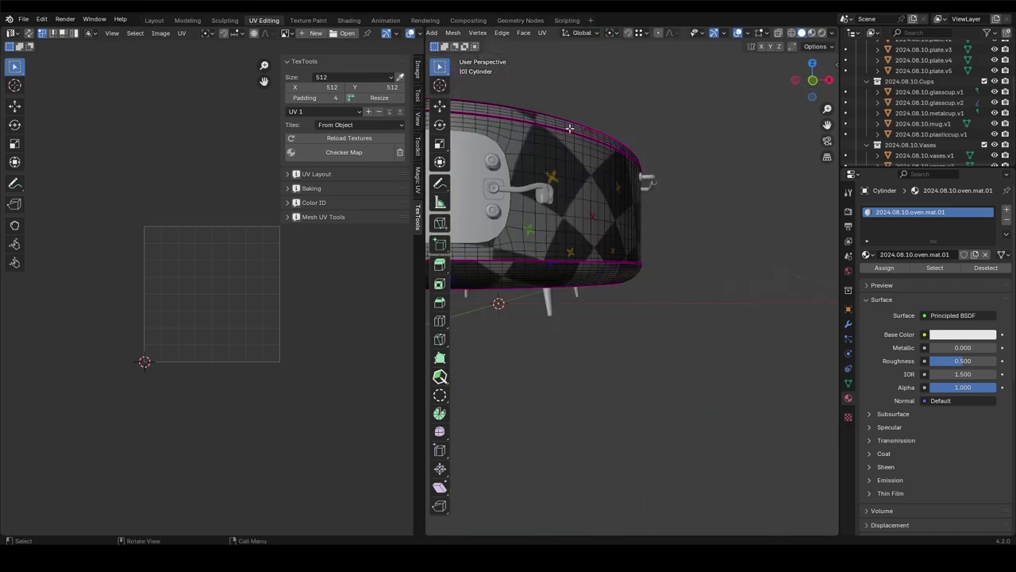
{"action": "scroll", "coordinate": [499, 300], "scroll_direction": "up", "scroll_amount": 3}
{"action": "mouse_move", "coordinate": [499, 299]}
{"action": "middle_mouse_down"}
{"action": "mouse_move", "coordinate": [583, 201]}
{"action": "mouse_move", "coordinate": [619, 238]}
{"action": "mouse_move", "coordinate": [720, 290]}
{"action": "mouse_move", "coordinate": [640, 263]}
{"action": "mouse_move", "coordinate": [635, 234]}
{"action": "middle_mouse_up"}
- Inspect the checkered rim wall and underside, opening and dismissing the UV mapping menu
{"action": "key", "text": "u"}
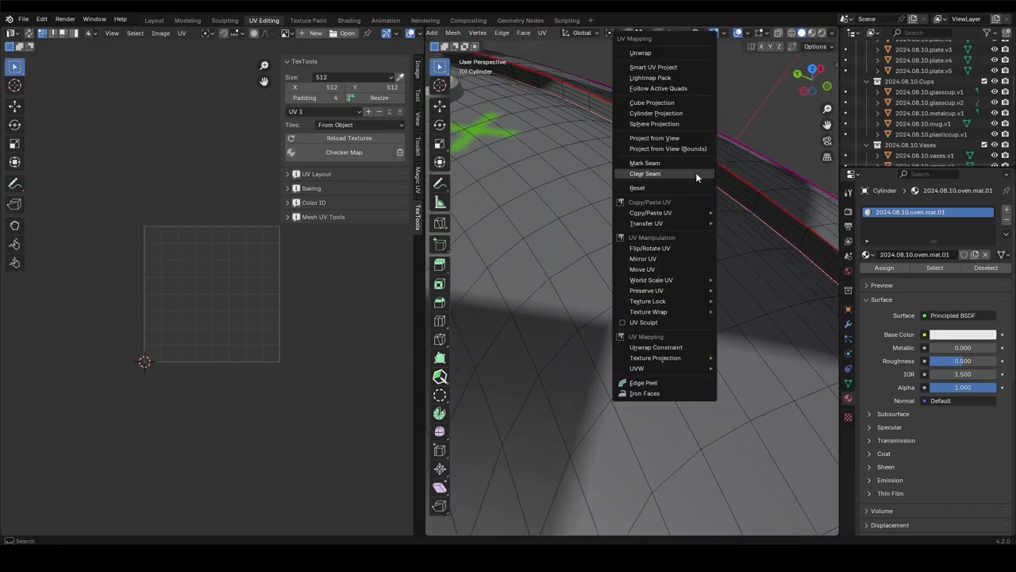
{"action": "key", "text": "Escape"}
{"action": "middle_click_drag", "start_coordinate": [695, 173], "coordinate": [611, 212]}
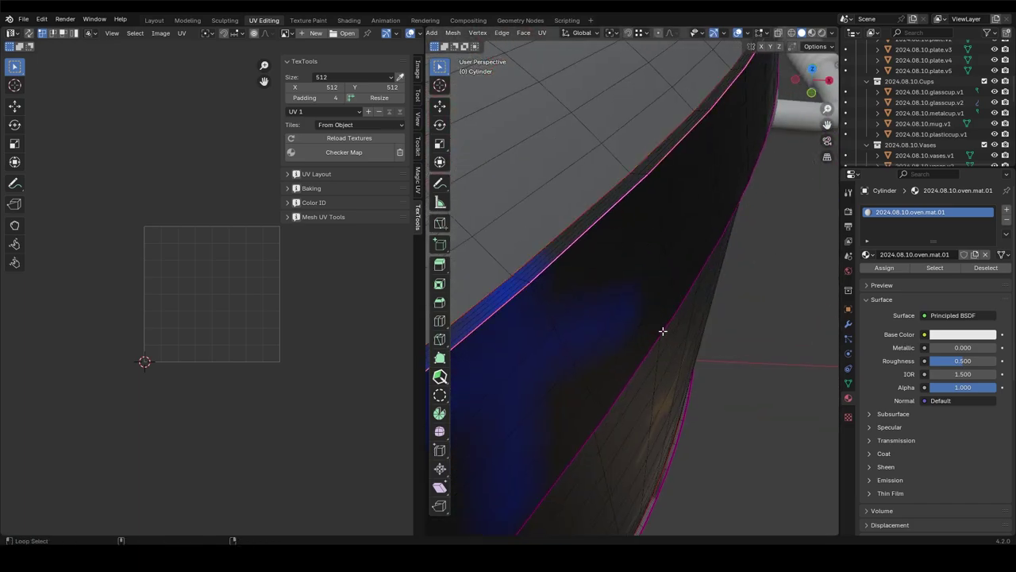
{"action": "key", "text": "u"}
{"action": "key", "text": "Escape"}
{"action": "scroll", "coordinate": [662, 330], "scroll_direction": "down", "scroll_amount": 3}
{"action": "mouse_move", "coordinate": [663, 330]}
{"action": "middle_mouse_down"}
{"action": "mouse_move", "coordinate": [689, 166]}
{"action": "mouse_move", "coordinate": [676, 118]}
{"action": "mouse_move", "coordinate": [637, 209]}
{"action": "mouse_move", "coordinate": [633, 170]}
{"action": "mouse_move", "coordinate": [688, 153]}
{"action": "mouse_move", "coordinate": [744, 162]}
{"action": "mouse_move", "coordinate": [767, 199]}
{"action": "middle_mouse_up"}
- View the whole checkered oven, again opening and cancelling the UV menu
{"action": "key", "text": "u"}
{"action": "key", "text": "Escape"}
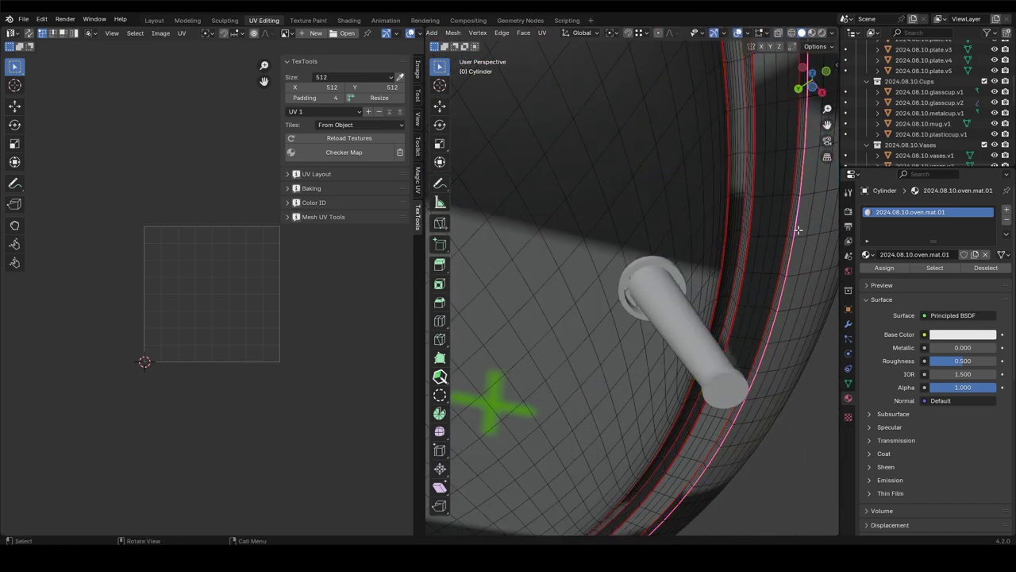
{"action": "key", "text": "u"}
{"action": "key", "text": "Escape"}
{"action": "scroll", "coordinate": [798, 230], "scroll_direction": "down", "scroll_amount": 3}
{"action": "middle_click_drag", "start_coordinate": [590, 223], "coordinate": [706, 283]}
- Look at the oven from the top view and attempt a box selection, then cancel it
{"action": "key", "text": "a"}
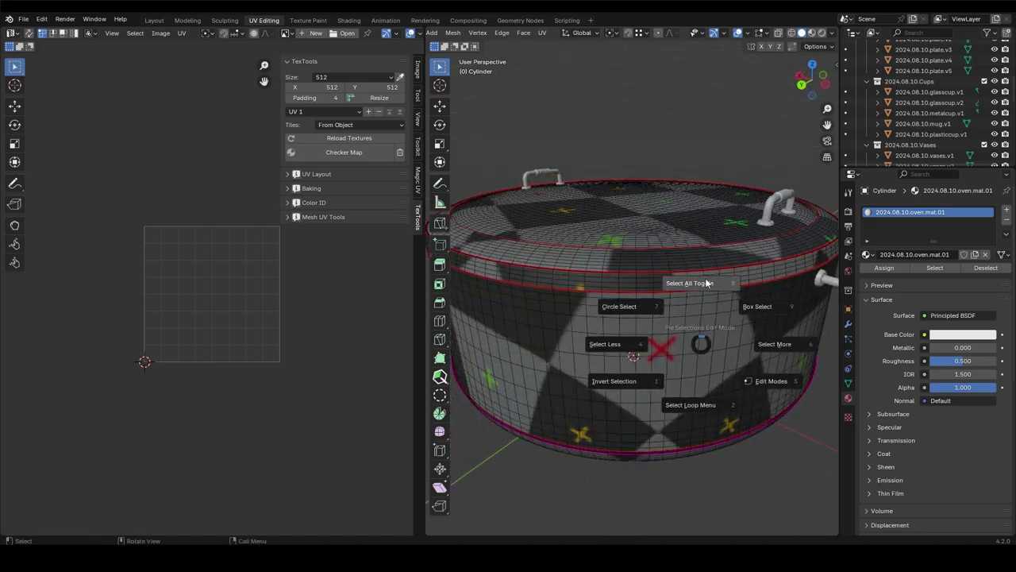
{"action": "left_click", "coordinate": [707, 283]}
{"action": "key", "text": "KP_7"}
{"action": "scroll", "coordinate": [615, 238], "scroll_direction": "up", "scroll_amount": 3}
{"action": "scroll", "coordinate": [581, 343], "scroll_direction": "down", "scroll_amount": 3}
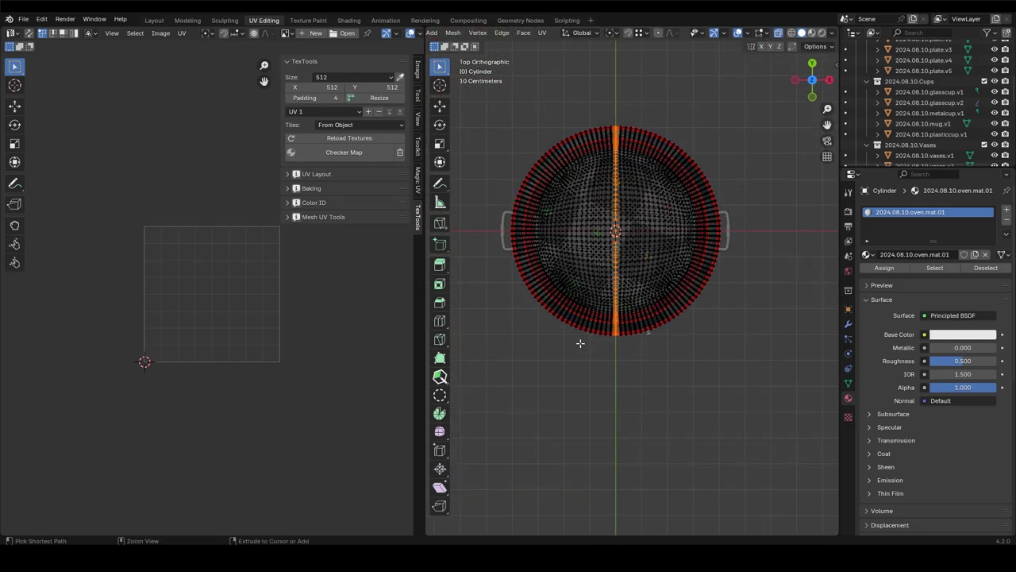
{"action": "middle_click_drag", "start_coordinate": [581, 343], "coordinate": [557, 403]}
{"action": "key", "text": "KP_7"}
{"action": "key", "text": "b"}
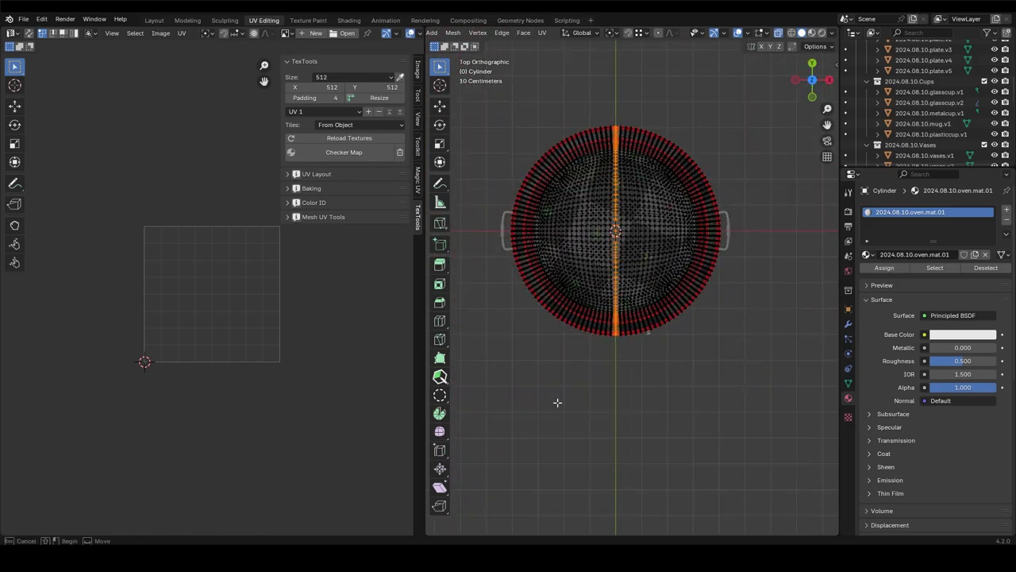
{"action": "scroll", "coordinate": [557, 403], "scroll_direction": "up", "scroll_amount": 3}
{"action": "middle_click_drag", "start_coordinate": [557, 403], "coordinate": [673, 94]}
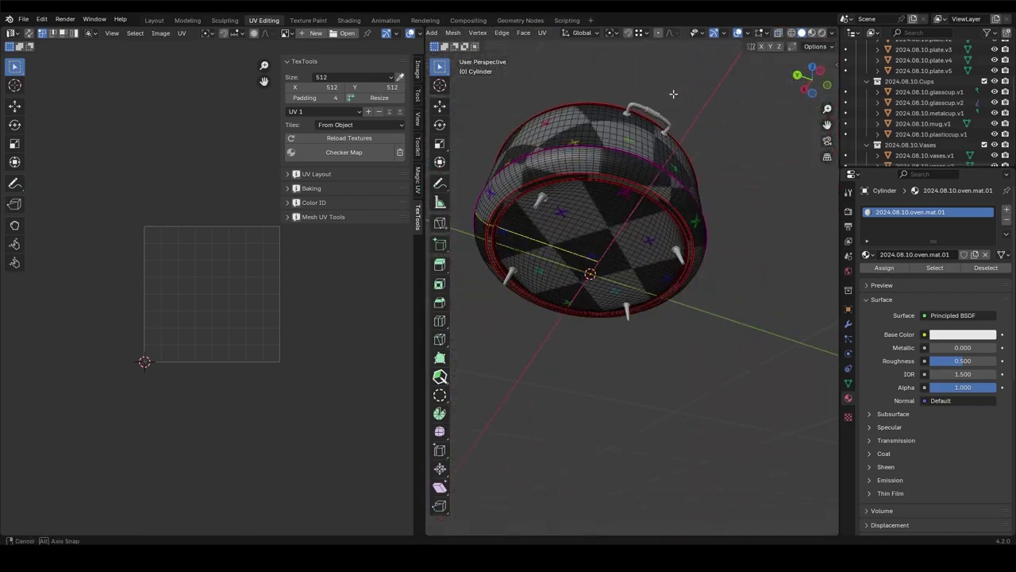
{"action": "right_click", "coordinate": [658, 197]}
- Re-enter Edit Mode on the oven body, select its whole mesh via the Select pie, then deselect
{"action": "key", "text": "Tab"}
{"action": "middle_click_drag", "start_coordinate": [635, 187], "coordinate": [522, 295]}
{"action": "key", "text": "Tab"}
{"action": "key", "text": "a"}
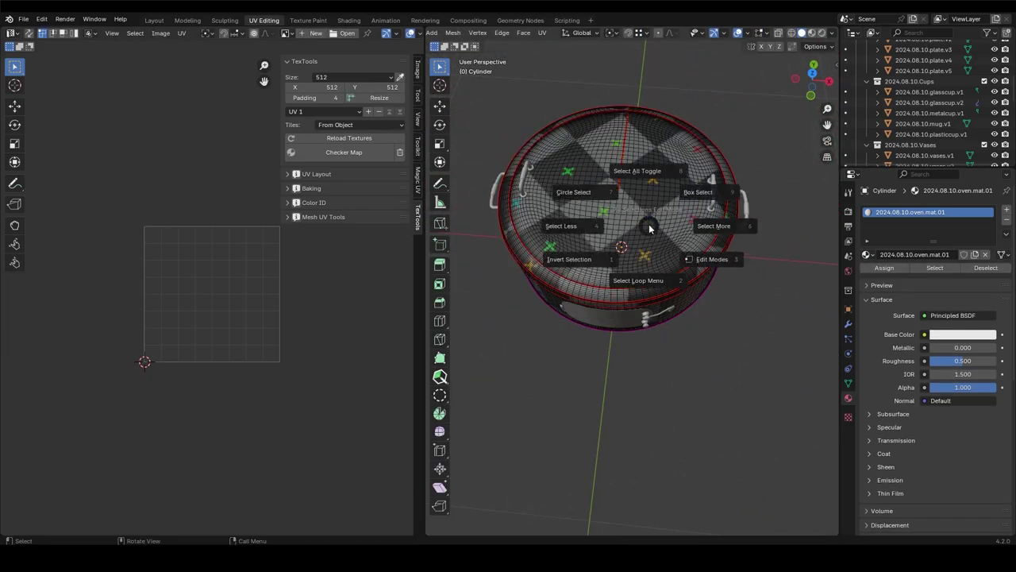
{"action": "left_click", "coordinate": [637, 171]}
{"action": "middle_click_drag", "start_coordinate": [637, 170], "coordinate": [555, 318]}
{"action": "key", "text": "alt+a"}
- Select the whole mesh and pick the two disk UV islands
{"action": "key", "text": "a"}
{"action": "scroll", "coordinate": [169, 209], "scroll_direction": "up", "scroll_amount": 2}
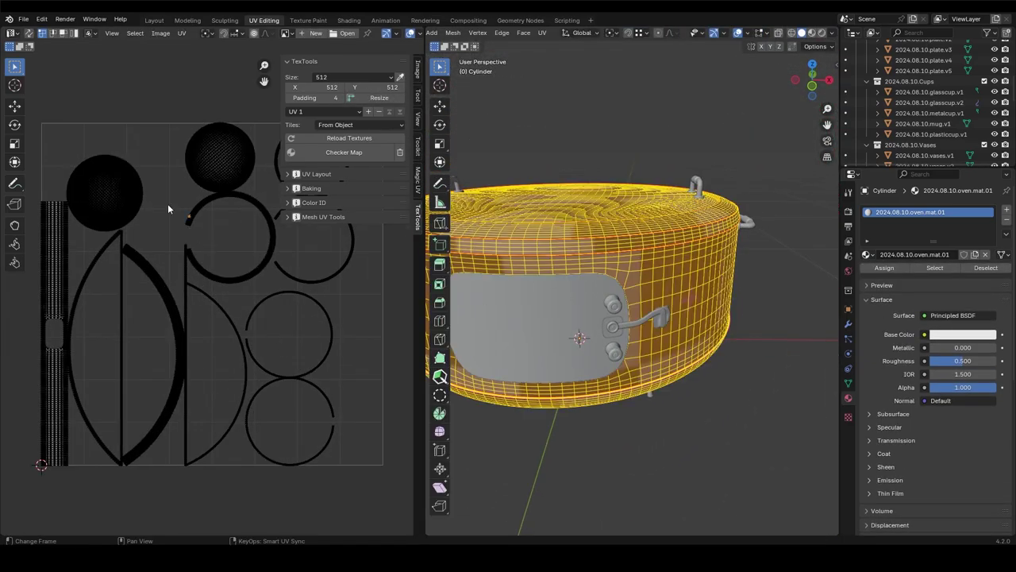
{"action": "key", "text": "l"}
{"action": "key", "text": "l"}
{"action": "scroll", "coordinate": [242, 265], "scroll_direction": "down", "scroll_amount": 3}
{"action": "scroll", "coordinate": [243, 265], "scroll_direction": "up", "scroll_amount": 2}
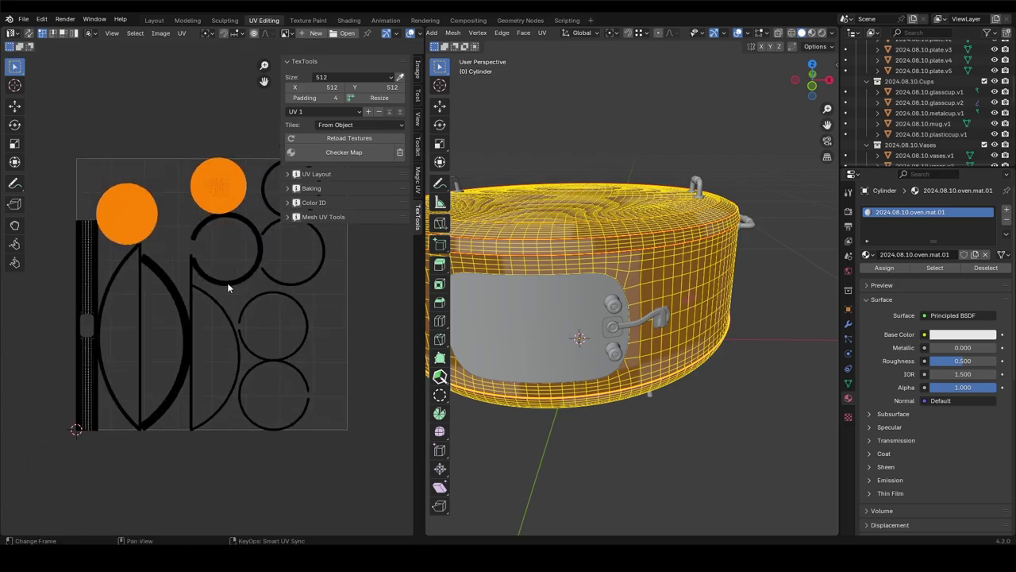
{"action": "scroll", "coordinate": [238, 274], "scroll_direction": "up", "scroll_amount": 1}
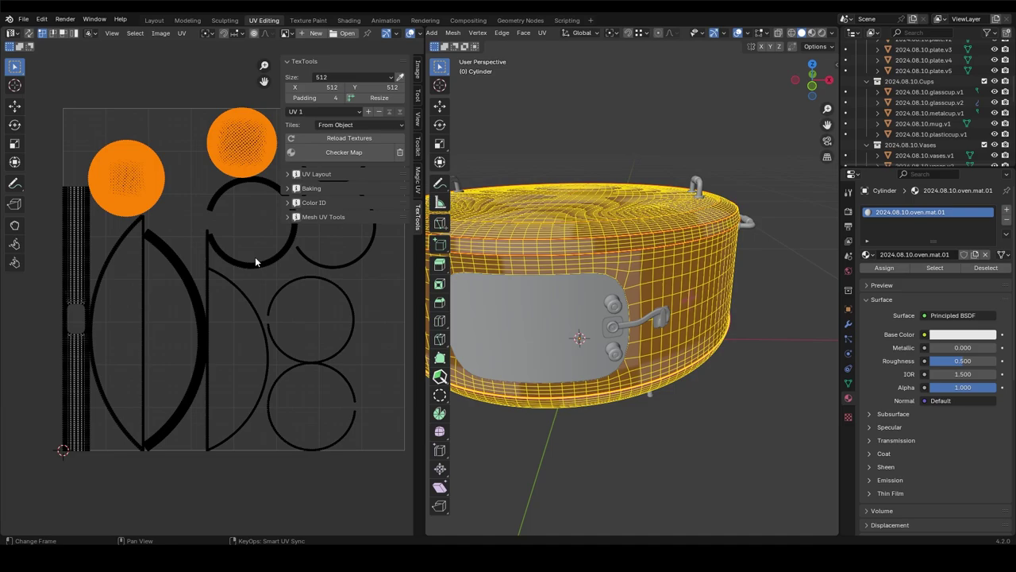
- Select the pot's side edge loop and linked mesh, then scale its UV islands up
{"action": "key", "text": "alt+a"}
{"action": "left_click", "coordinate": [679, 290], "text": "alt"}
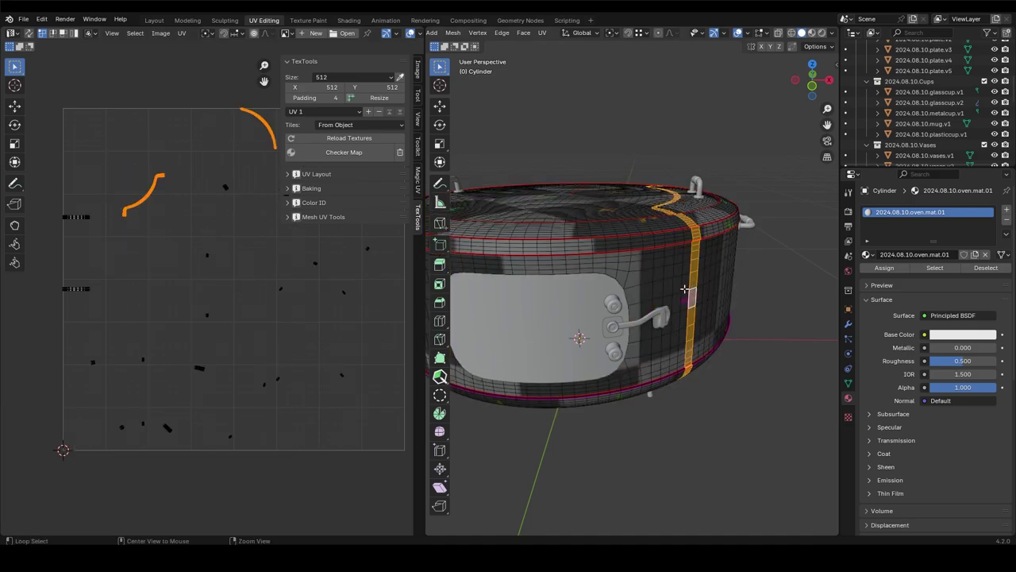
{"action": "left_click", "coordinate": [680, 300], "text": "alt"}
{"action": "key", "text": "l"}
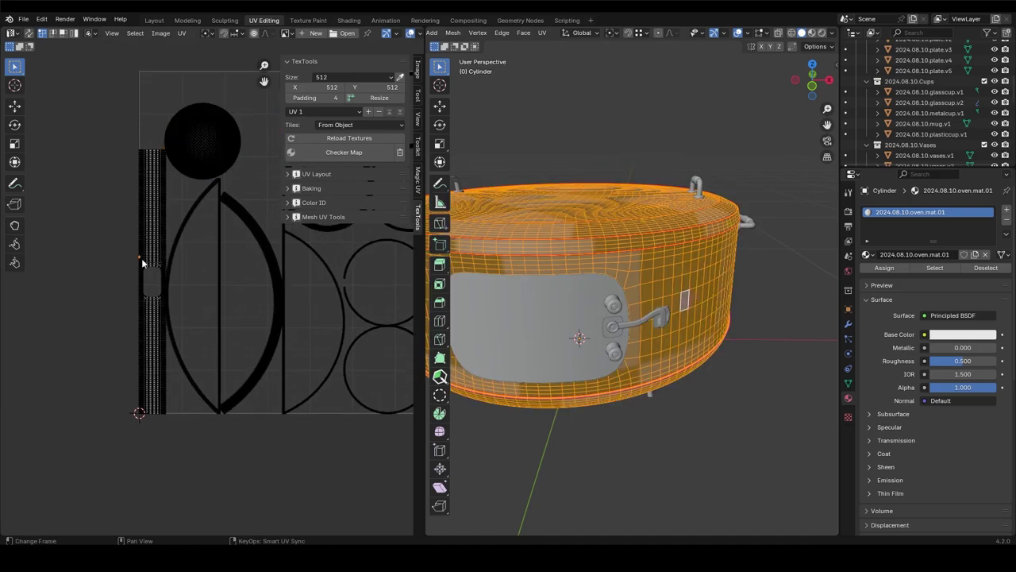
{"action": "key", "text": "s"}
{"action": "left_click", "coordinate": [262, 177]}
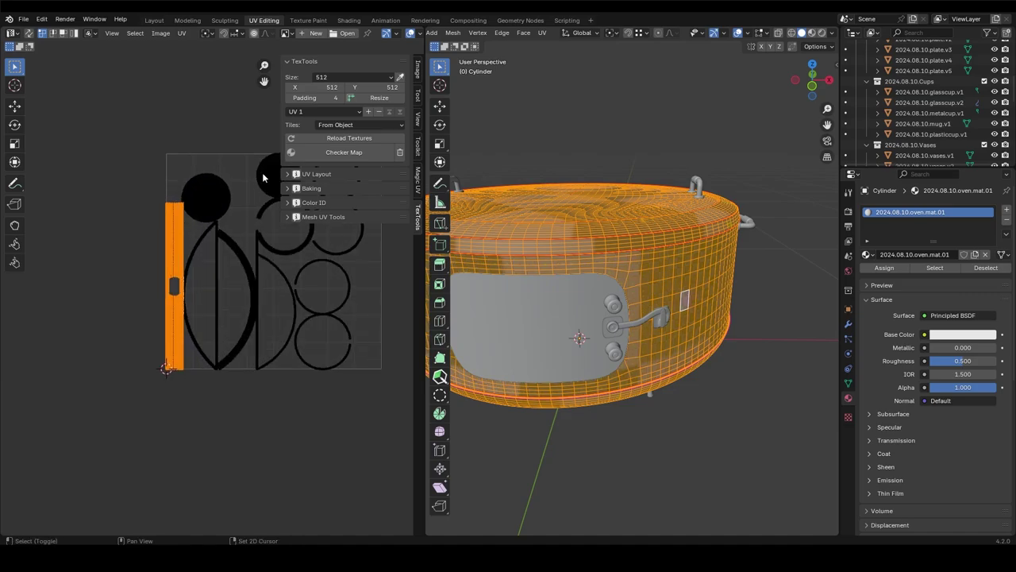
{"action": "middle_click_drag", "start_coordinate": [264, 184], "coordinate": [238, 290], "text": "ctrl"}
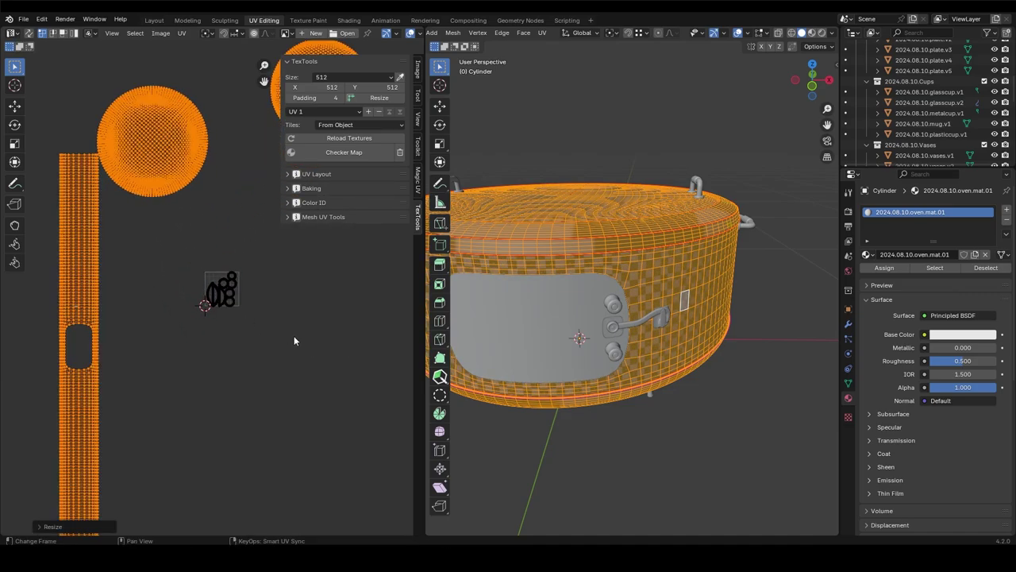
{"action": "key", "text": "ctrl+z"}
{"action": "scroll", "coordinate": [238, 286], "scroll_direction": "up", "scroll_amount": 6}
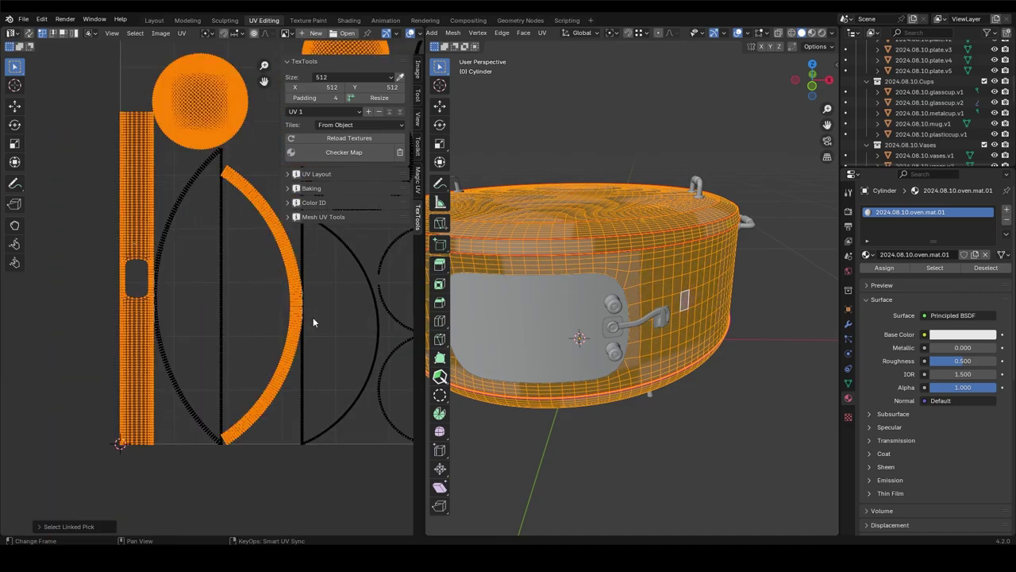
- Select the side and rim edge loops plus their linked faces, framing the UV image
{"action": "key", "text": "ctrl+z"}
{"action": "key", "text": "alt+a"}
{"action": "left_click", "coordinate": [594, 242], "text": "alt"}
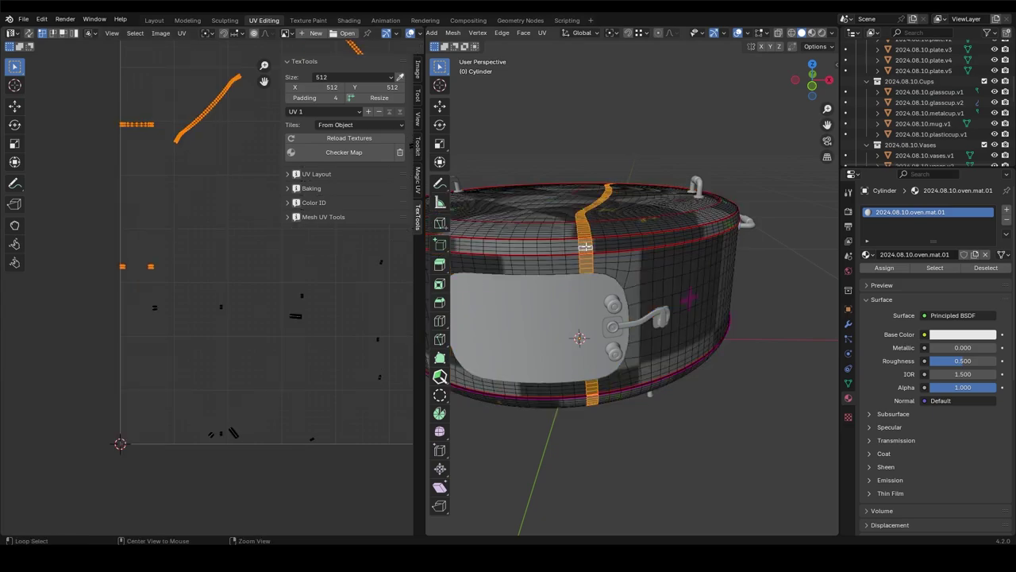
{"action": "left_click", "coordinate": [577, 238], "text": "alt"}
{"action": "left_click", "coordinate": [573, 230], "text": "alt+shift"}
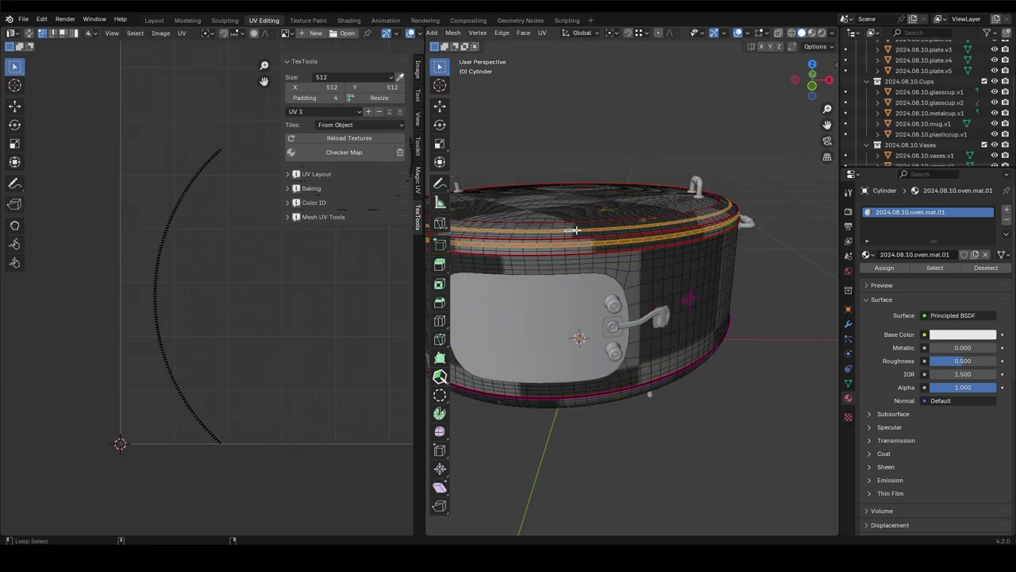
{"action": "key", "text": "Home"}
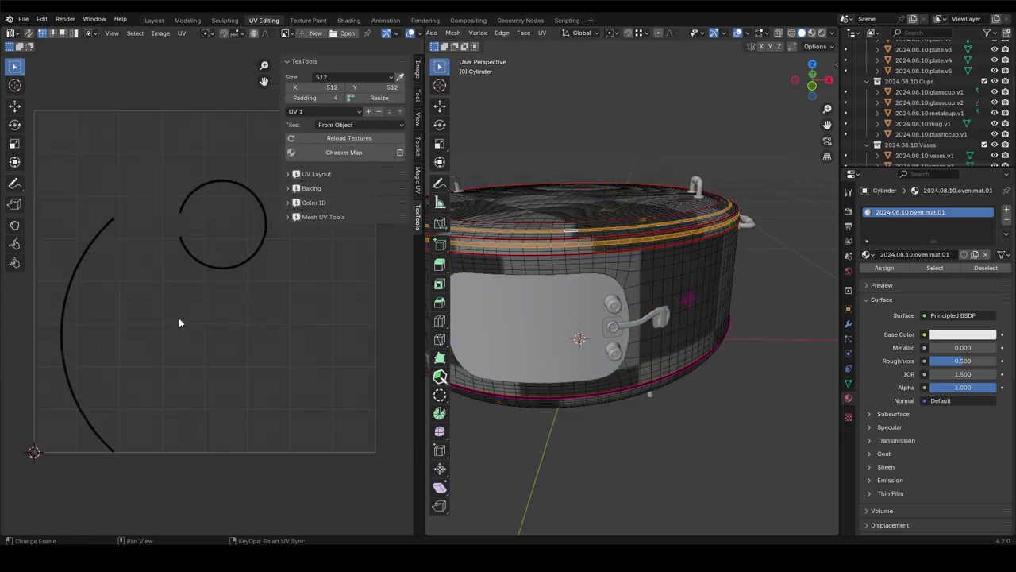
{"action": "key", "text": "l"}
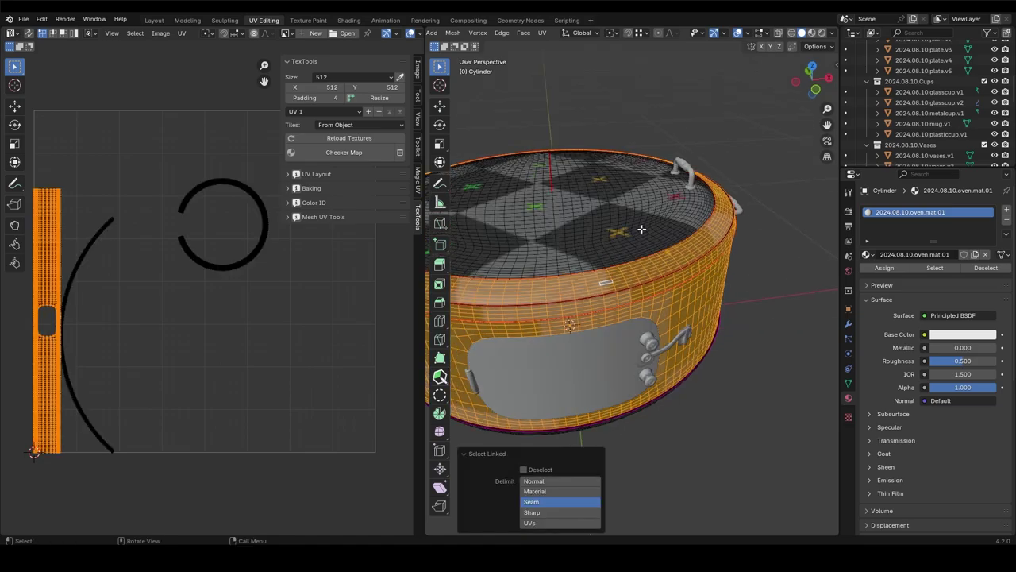
{"action": "mouse_move", "coordinate": [754, 276]}
{"action": "middle_mouse_down"}
{"action": "mouse_move", "coordinate": [663, 279]}
{"action": "mouse_move", "coordinate": [603, 238]}
{"action": "middle_mouse_up"}
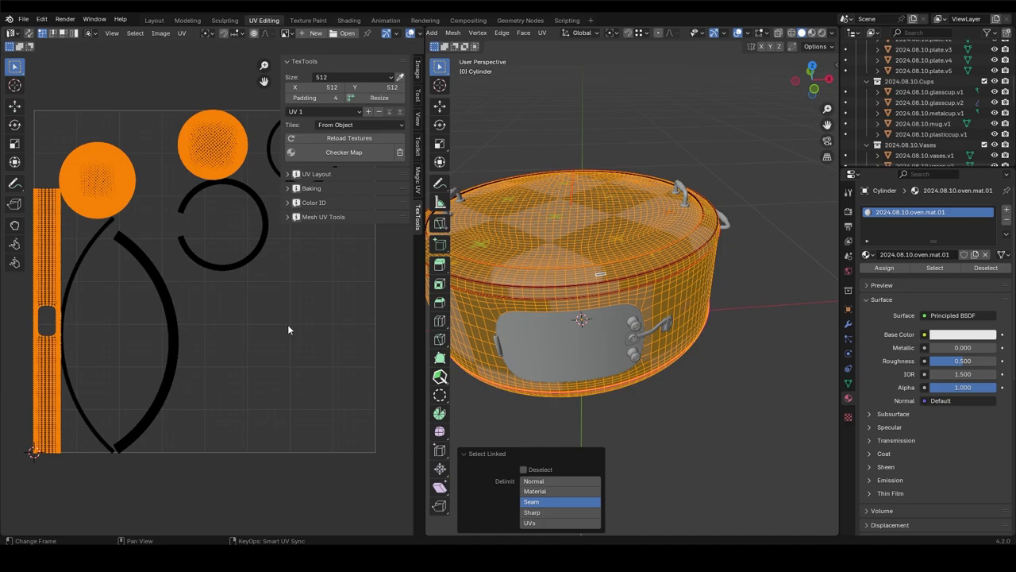
- Select all UVs and shrink the islands down
{"action": "key", "text": "a"}
{"action": "key", "text": "s"}
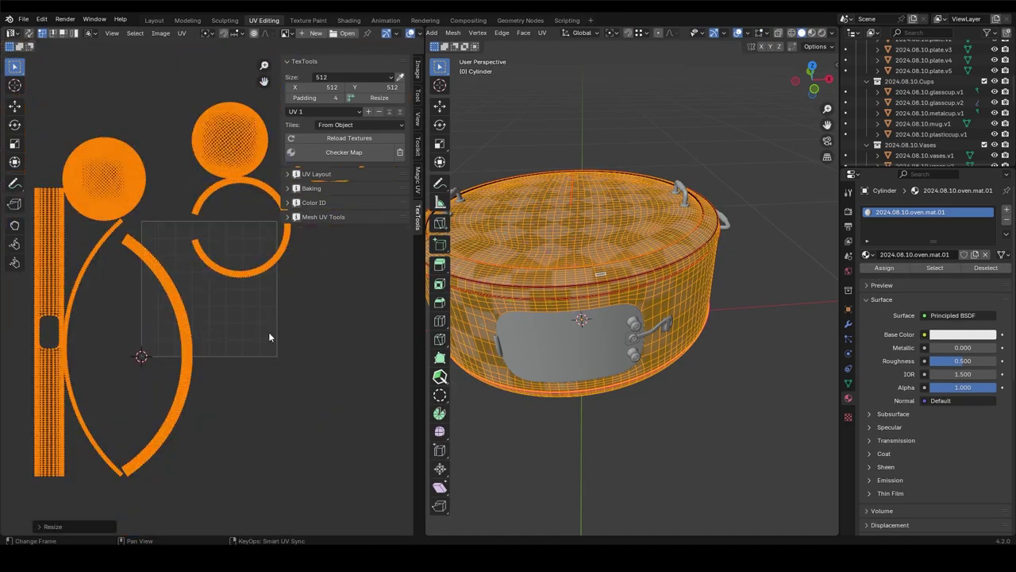
{"action": "left_click", "coordinate": [268, 332]}
{"action": "key", "text": "alt+a"}
{"action": "key", "text": "a"}
- Pack the UV islands into the 0–1 square and return to Object Mode
{"action": "key", "text": "q"}
{"action": "left_click", "coordinate": [237, 426]}
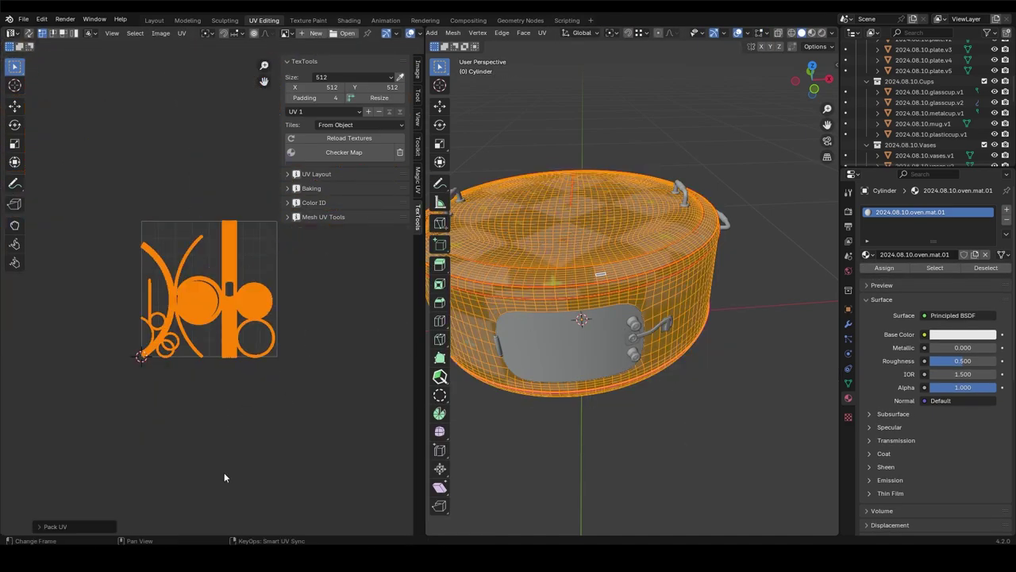
{"action": "key", "text": "ctrl+p"}
{"action": "key", "text": "Return"}
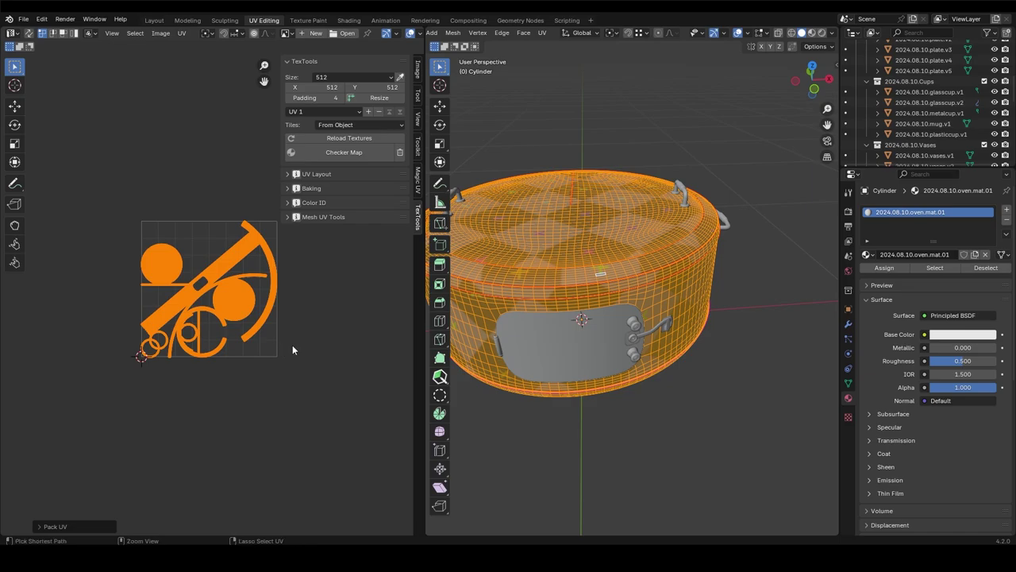
{"action": "key", "text": "Tab"}
{"action": "middle_click_drag", "start_coordinate": [555, 357], "coordinate": [620, 334]}
- Clean up the checker map, select the door part and edit it in X-ray to see the handles
{"action": "left_click", "coordinate": [399, 152]}
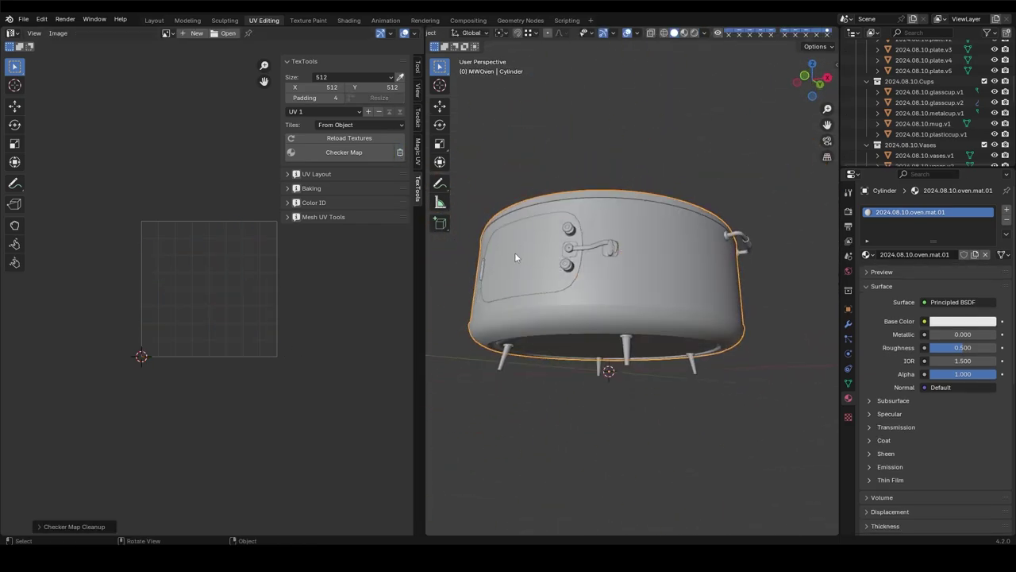
{"action": "left_click", "coordinate": [514, 253]}
{"action": "scroll", "coordinate": [595, 318], "scroll_direction": "up", "scroll_amount": 3}
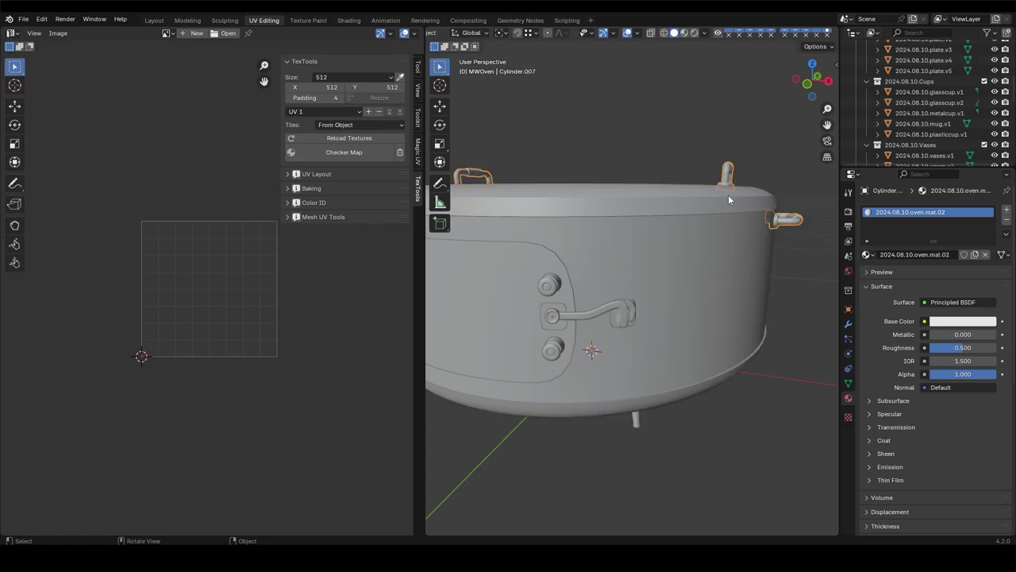
{"action": "mouse_move", "coordinate": [729, 199]}
{"action": "middle_mouse_down"}
{"action": "mouse_move", "coordinate": [531, 293]}
{"action": "mouse_move", "coordinate": [627, 261]}
{"action": "middle_mouse_up"}
{"action": "key", "text": "Tab"}
{"action": "key", "text": "alt+z"}
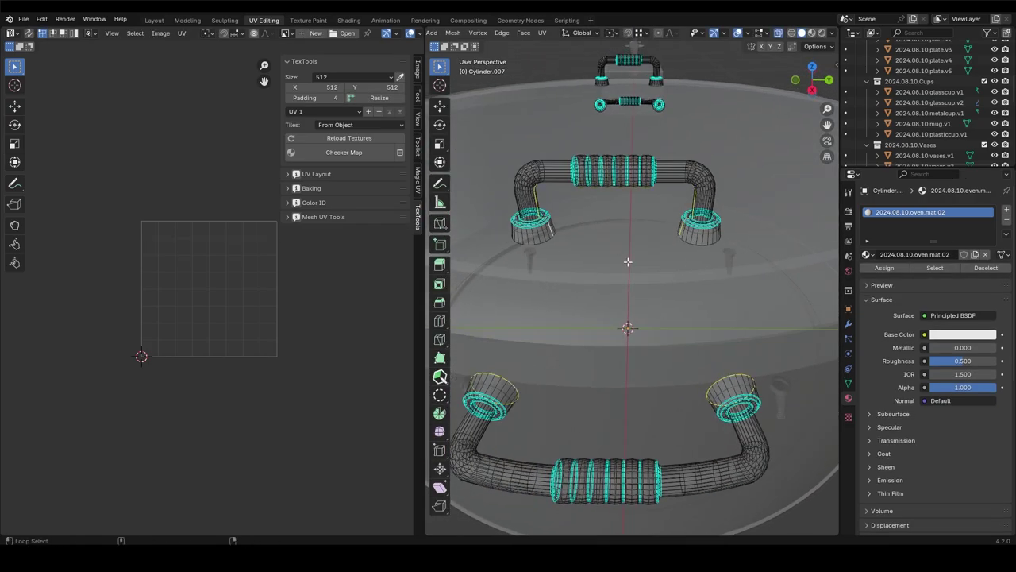
{"action": "middle_click_drag", "start_coordinate": [538, 248], "coordinate": [621, 373]}
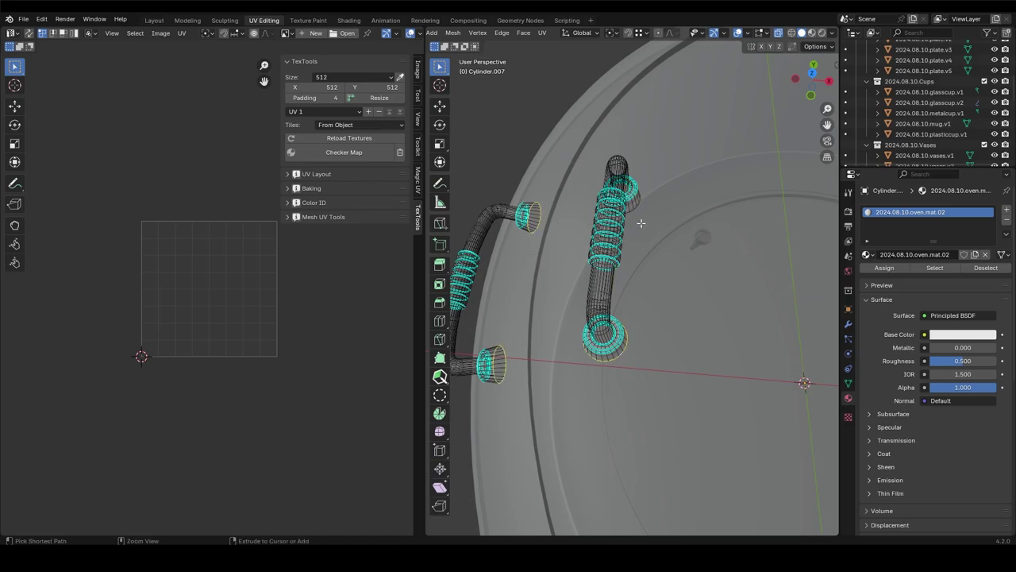
- Save 2024.08.10.kitchenprops.v1.blend while the handles are selected in Edit Mode
{"action": "key", "text": "u"}
{"action": "key", "text": "Escape"}
{"action": "key", "text": "grave"}
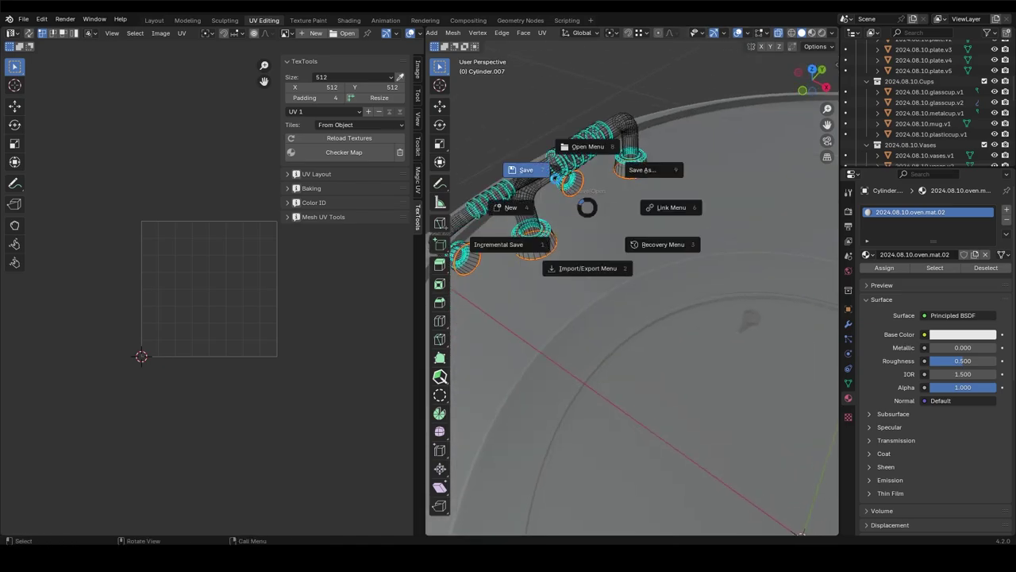
{"action": "key", "text": "ctrl+s"}
{"action": "mouse_move", "coordinate": [627, 292]}
{"action": "middle_mouse_down"}
{"action": "mouse_move", "coordinate": [741, 312]}
{"action": "mouse_move", "coordinate": [538, 300]}
{"action": "middle_mouse_up"}
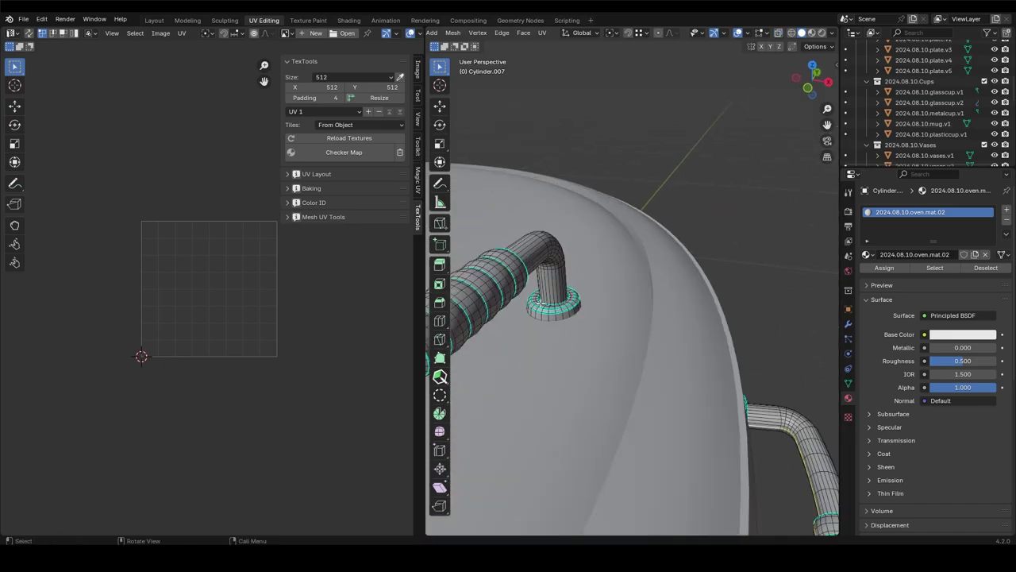
{"action": "scroll", "coordinate": [544, 290], "scroll_direction": "down", "scroll_amount": 5}
- UV-unwrap the selected handles and return to Object Mode
{"action": "key", "text": "u"}
{"action": "left_click", "coordinate": [663, 290]}
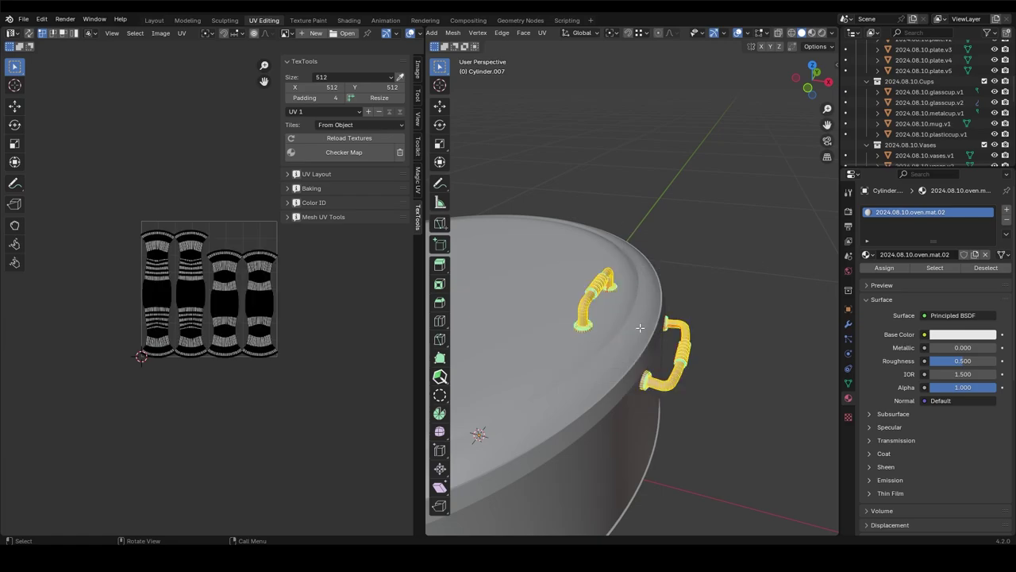
{"action": "key", "text": "Tab"}
{"action": "mouse_move", "coordinate": [606, 290]}
{"action": "middle_mouse_down"}
{"action": "mouse_move", "coordinate": [603, 325]}
{"action": "mouse_move", "coordinate": [760, 282]}
{"action": "middle_mouse_up"}
{"action": "scroll", "coordinate": [603, 325], "scroll_direction": "down", "scroll_amount": 4}
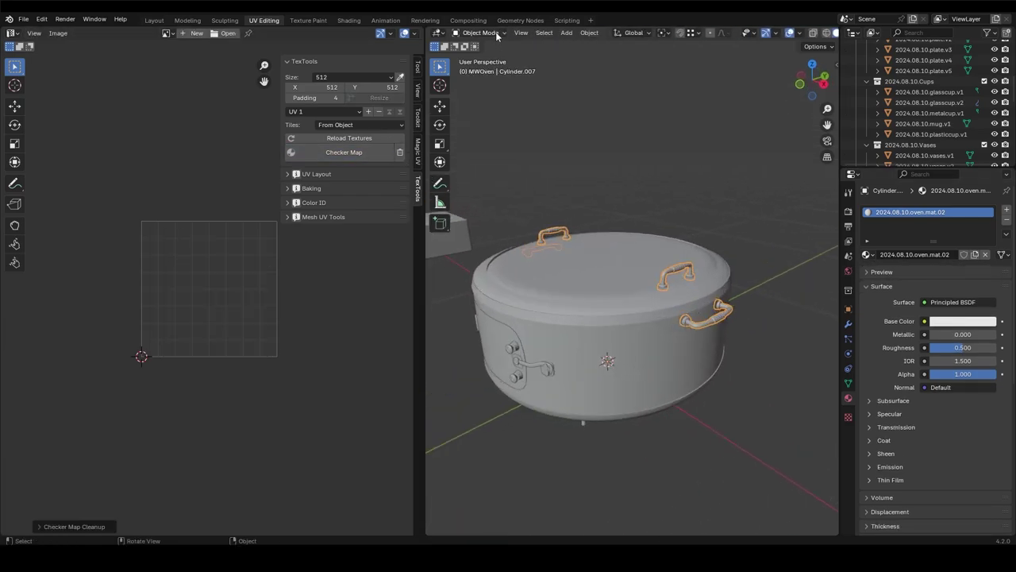
- Select the oven door object and save the file
{"action": "left_click", "coordinate": [544, 32]}
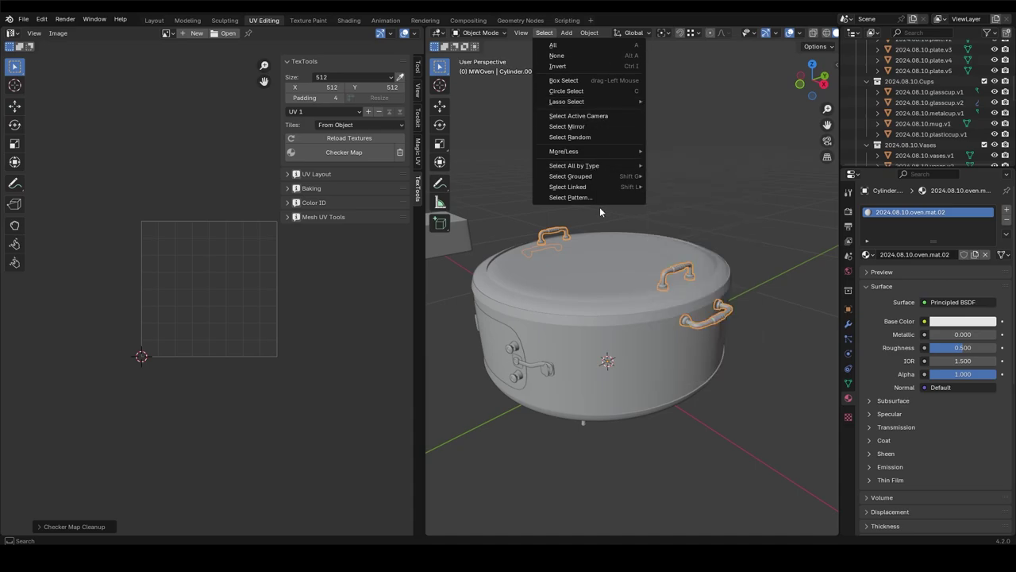
{"action": "key", "text": "alt+a"}
{"action": "middle_click_drag", "start_coordinate": [677, 197], "coordinate": [692, 236]}
{"action": "key", "text": "grave"}
{"action": "key", "text": "ctrl+s"}
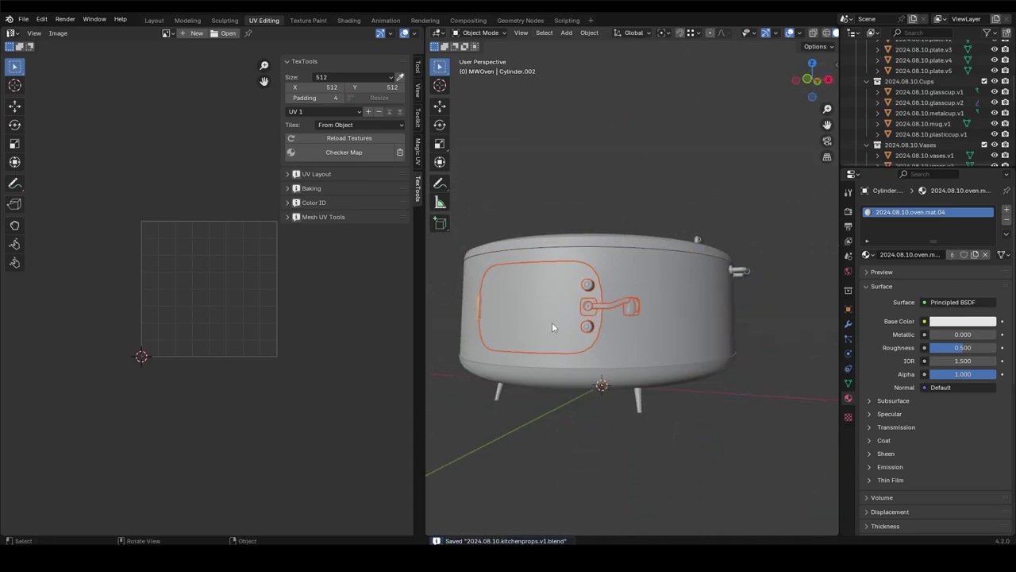
- Unwrap the door mesh with Smart UV Project and return to Object Mode
{"action": "key", "text": "Tab"}
{"action": "scroll", "coordinate": [615, 336], "scroll_direction": "up", "scroll_amount": 3}
{"action": "key", "text": "u"}
{"action": "left_click", "coordinate": [606, 407]}
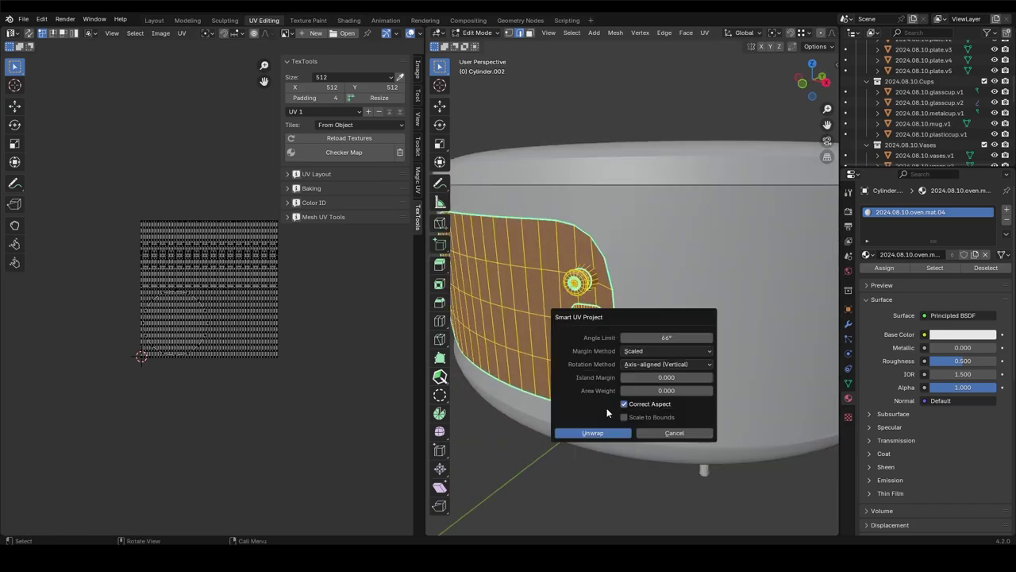
{"action": "left_click", "coordinate": [607, 407]}
{"action": "mouse_move", "coordinate": [607, 407]}
{"action": "middle_mouse_down"}
{"action": "mouse_move", "coordinate": [623, 300]}
{"action": "mouse_move", "coordinate": [612, 291]}
{"action": "mouse_move", "coordinate": [628, 329]}
{"action": "middle_mouse_up"}
{"action": "key", "text": "Tab"}
{"action": "scroll", "coordinate": [541, 240], "scroll_direction": "down", "scroll_amount": 3}
- Save again, then select the oven handles and the legs-and-knobs object
{"action": "key", "text": "ctrl+s"}
{"action": "left_click", "coordinate": [589, 293]}
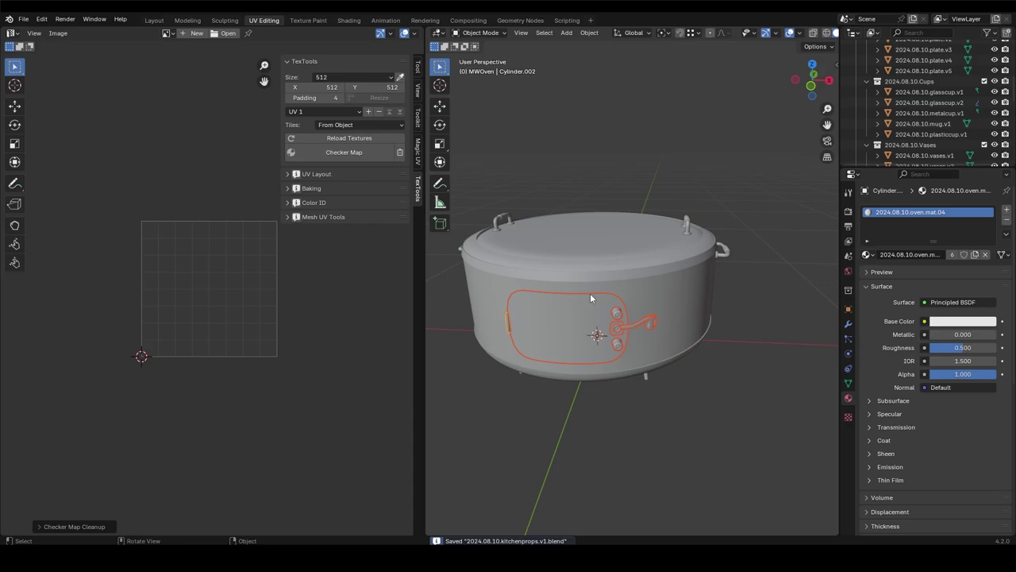
{"action": "middle_click_drag", "start_coordinate": [590, 293], "coordinate": [668, 245]}
{"action": "left_click", "coordinate": [691, 233]}
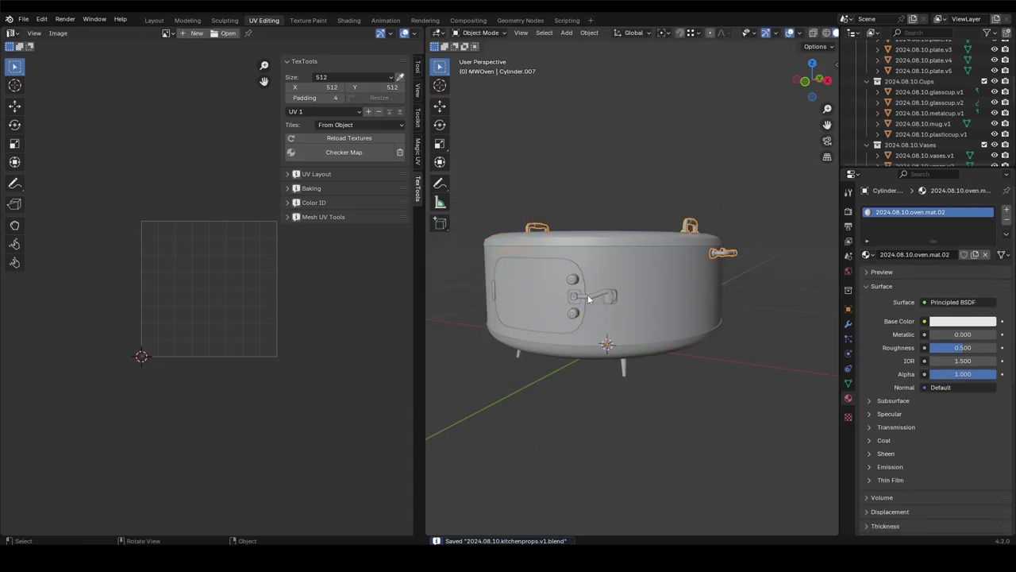
{"action": "left_click", "coordinate": [631, 374]}
{"action": "mouse_move", "coordinate": [632, 285]}
{"action": "middle_mouse_down"}
{"action": "mouse_move", "coordinate": [610, 333]}
{"action": "mouse_move", "coordinate": [439, 481]}
{"action": "middle_mouse_up"}
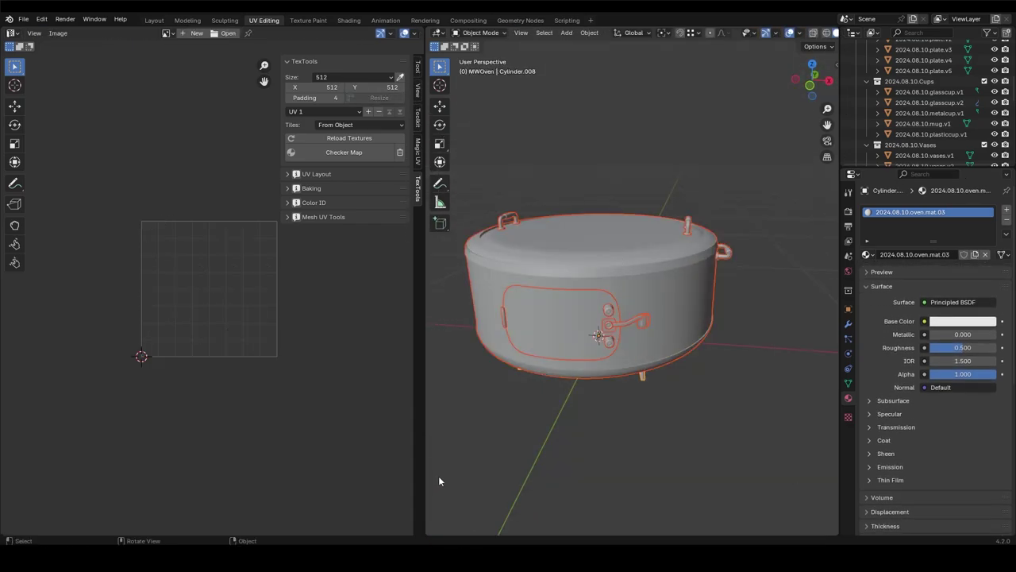
- Check the oven body's material slots in Edit Mode by selecting and deselecting their faces
{"action": "left_click", "coordinate": [616, 237]}
{"action": "key", "text": "Tab"}
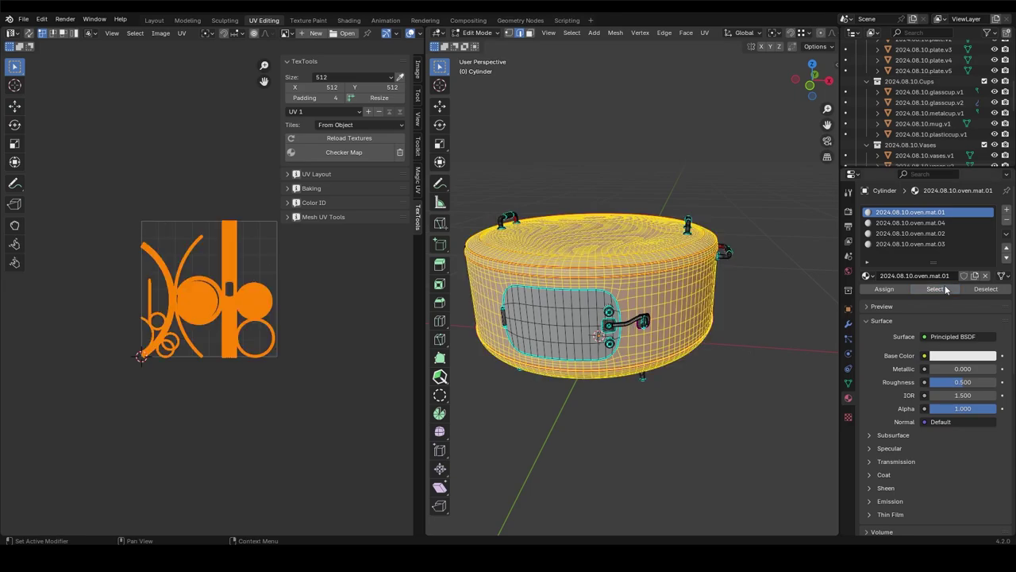
{"action": "left_click", "coordinate": [941, 223]}
{"action": "left_click", "coordinate": [985, 288]}
{"action": "left_click", "coordinate": [931, 233]}
{"action": "left_click", "coordinate": [985, 288]}
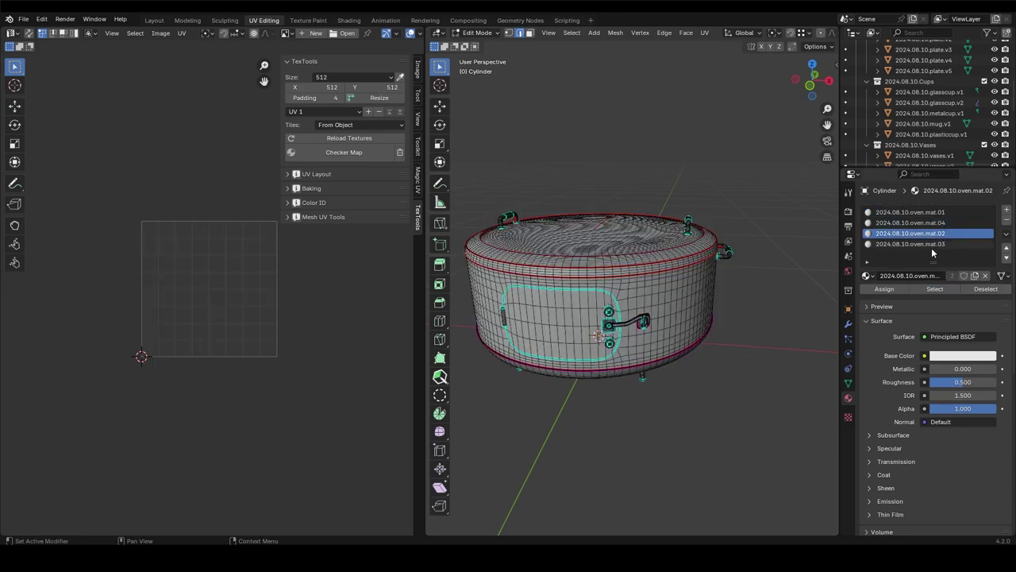
{"action": "key", "text": "Tab"}
- Switch back to the Layout workspace and save the file
{"action": "left_click", "coordinate": [154, 20]}
{"action": "key", "text": "grave"}
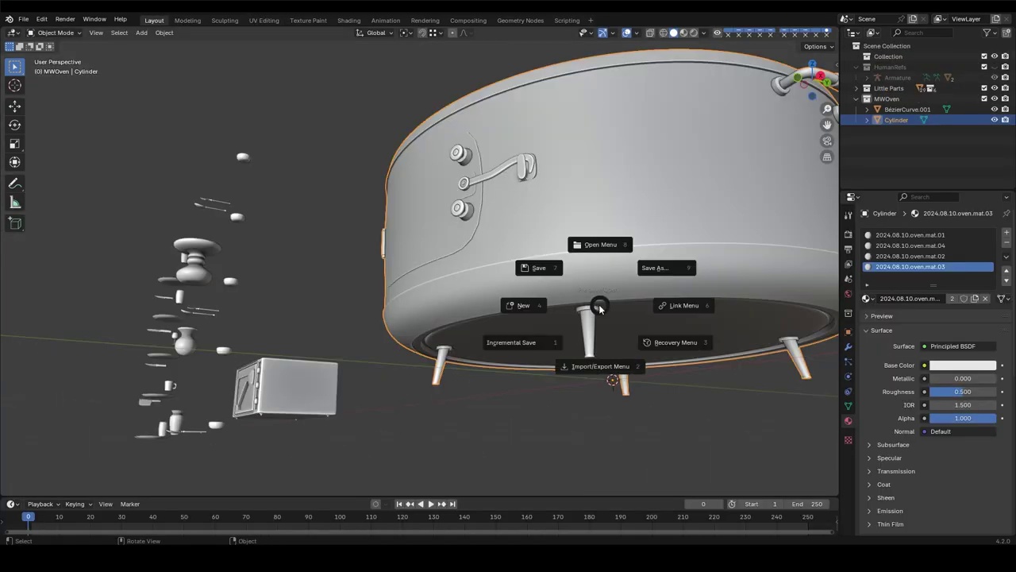
{"action": "key", "text": "ctrl+s"}
{"action": "left_click", "coordinate": [888, 122]}
{"action": "type", "text": "2024.08.10.oven.v1"}
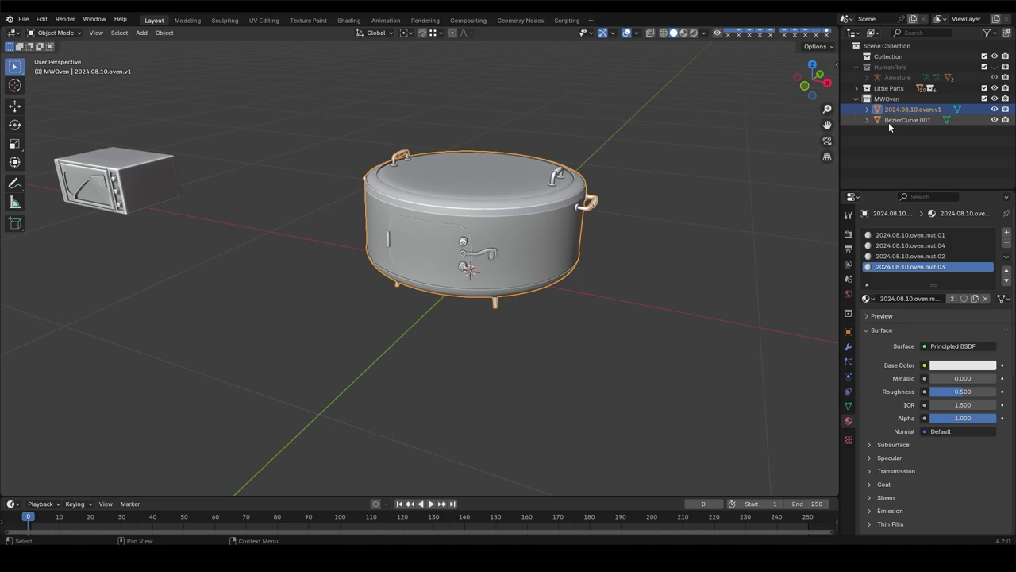
- Rename the microwave object to 2024.08.10.mwoven.v1 in the Outliner
{"action": "double_click", "coordinate": [888, 120]}
{"action": "type", "text": "2024.08.10.mwoven.v1"}
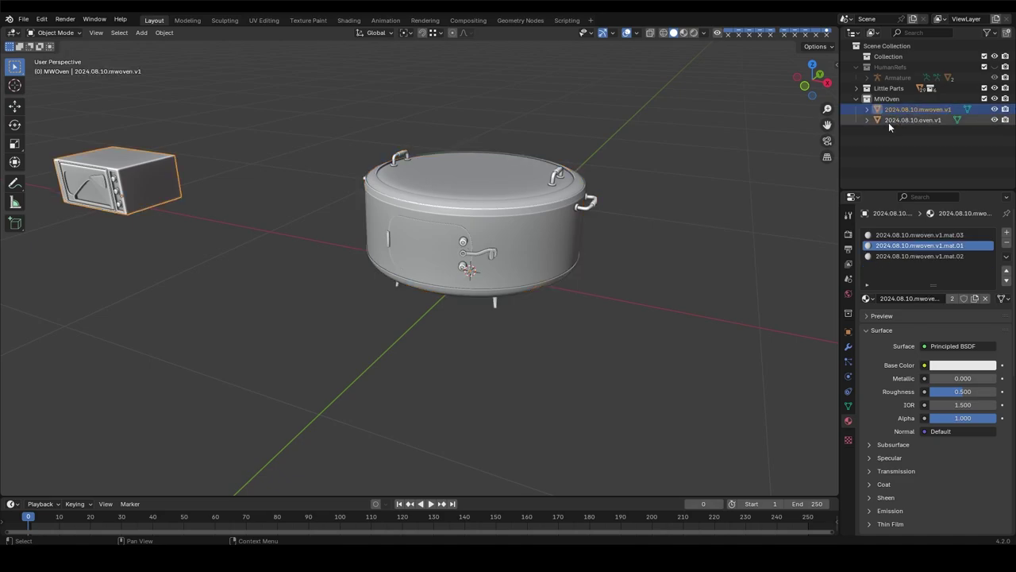
{"action": "key", "text": "ctrl+s"}
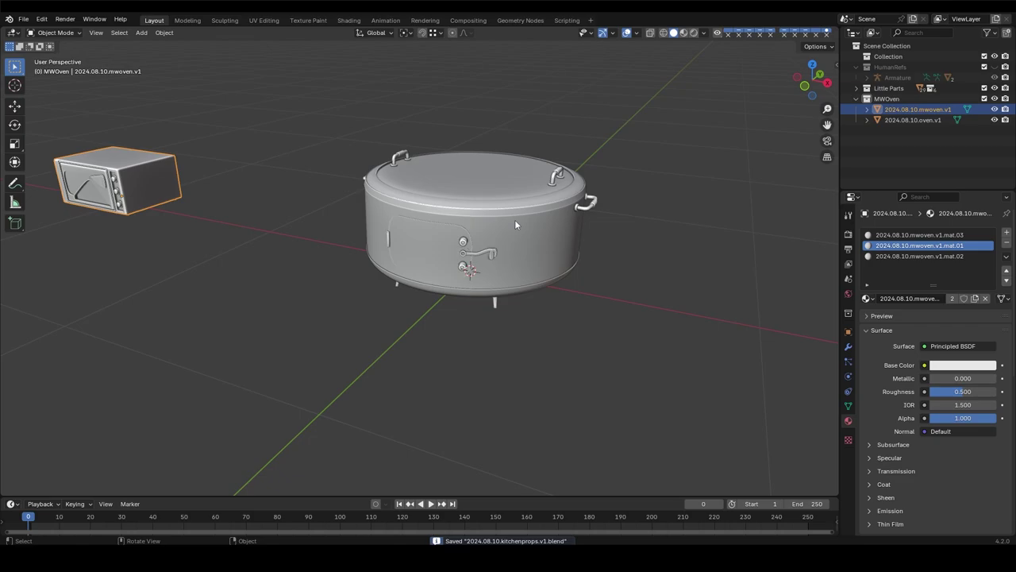
{"action": "left_click", "coordinate": [515, 219]}
{"action": "key", "text": "ctrl+s"}
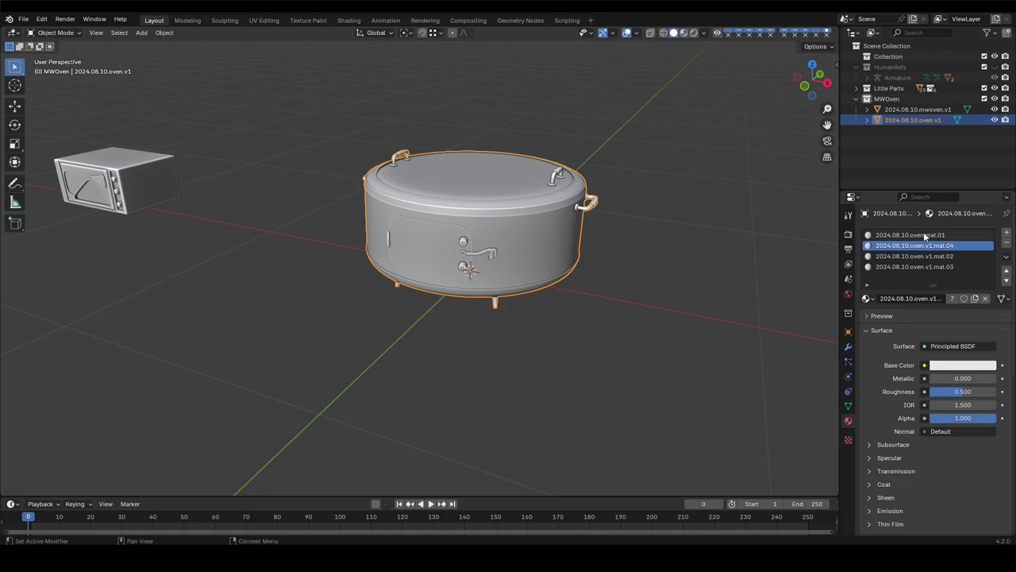
- Save, then select the microwave and raise it 1 m along Z with gz1
{"action": "left_click", "coordinate": [689, 267]}
{"action": "key", "text": "ctrl+s"}
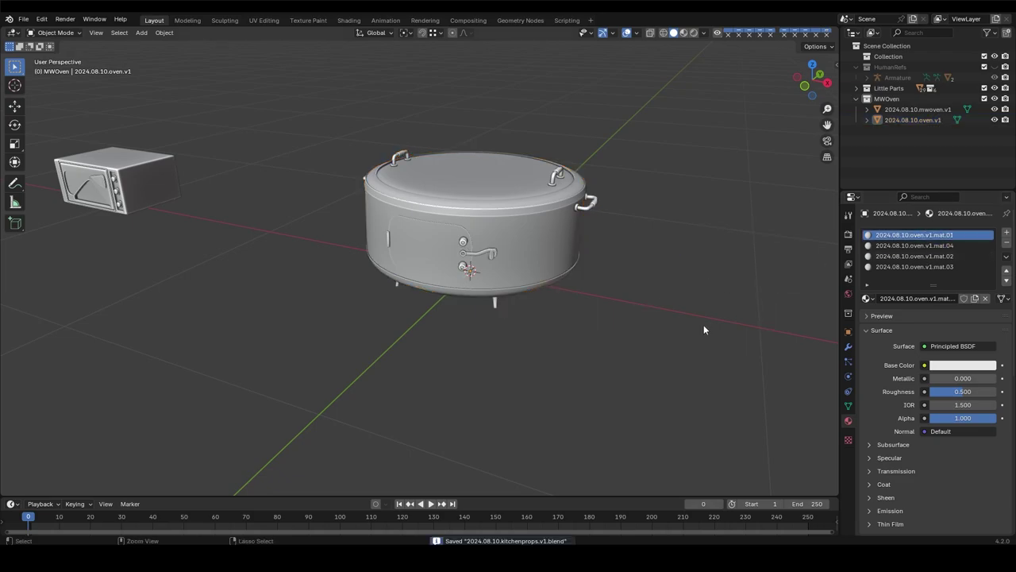
{"action": "key", "text": "Home"}
{"action": "middle_click_drag", "start_coordinate": [543, 365], "coordinate": [301, 367]}
{"action": "left_click", "coordinate": [317, 310]}
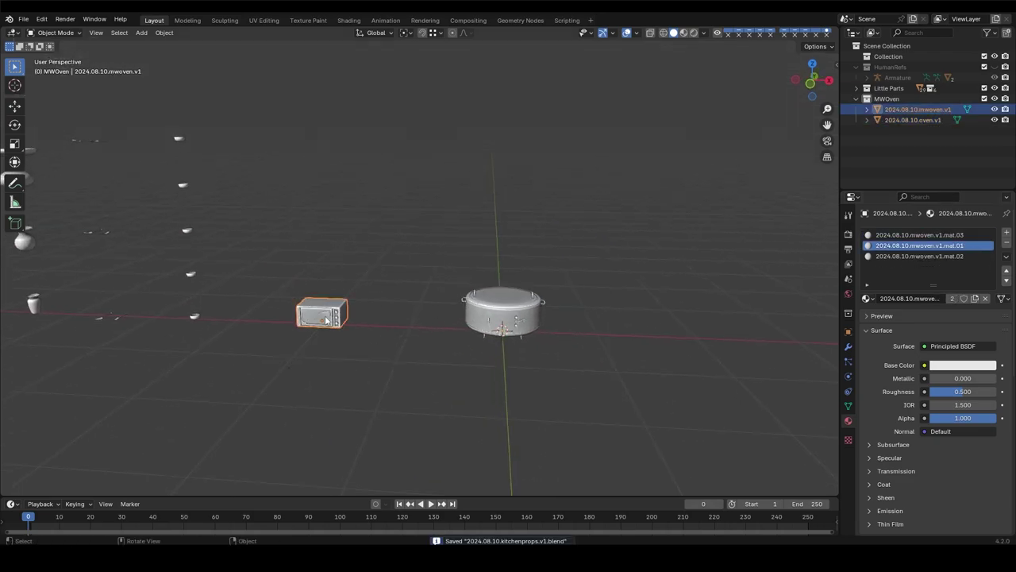
{"action": "type", "text": "gz1"}
{"action": "key", "text": "Return"}
- Move the pot to a new spot and slide the microwave vertically beside it
{"action": "left_click", "coordinate": [496, 311]}
{"action": "middle_click_drag", "start_coordinate": [496, 311], "coordinate": [516, 314]}
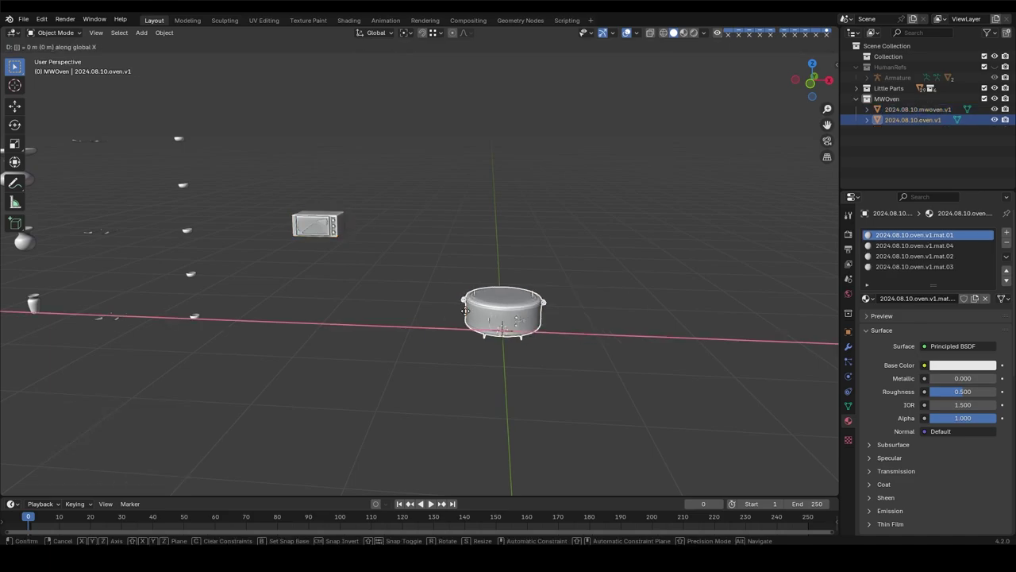
{"action": "key", "text": "g"}
{"action": "left_click", "coordinate": [376, 252]}
{"action": "left_click", "coordinate": [322, 226]}
{"action": "key", "text": "g"}
{"action": "key", "text": "z"}
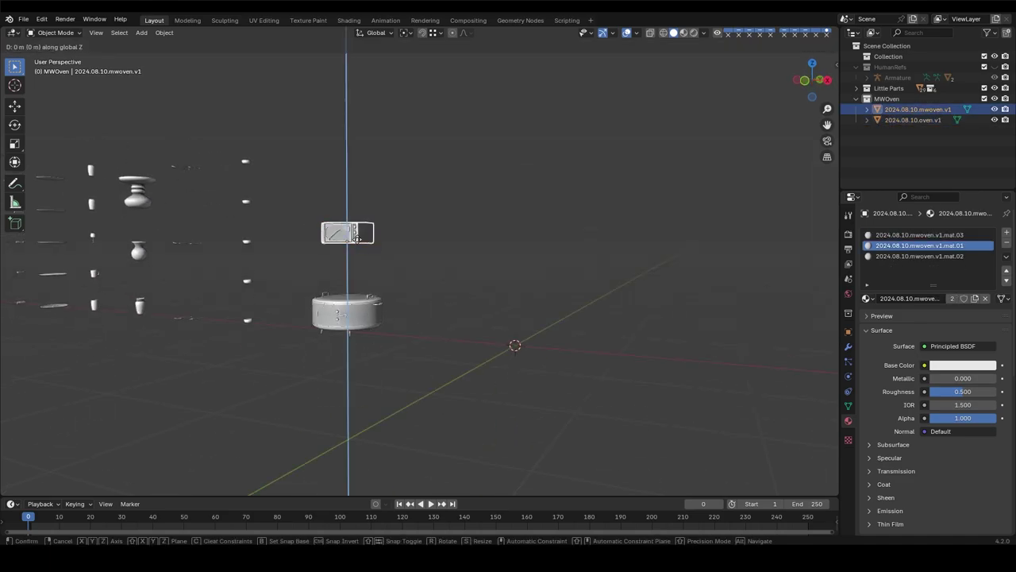
{"action": "middle_click_drag", "start_coordinate": [447, 266], "coordinate": [489, 309]}
- Save the file with the microwave placed beside the oven
{"action": "key", "text": "ctrl+s"}
{"action": "left_click", "coordinate": [426, 270]}
{"action": "scroll", "coordinate": [420, 288], "scroll_direction": "down", "scroll_amount": 3}
{"action": "middle_click_drag", "start_coordinate": [421, 288], "coordinate": [507, 309]}
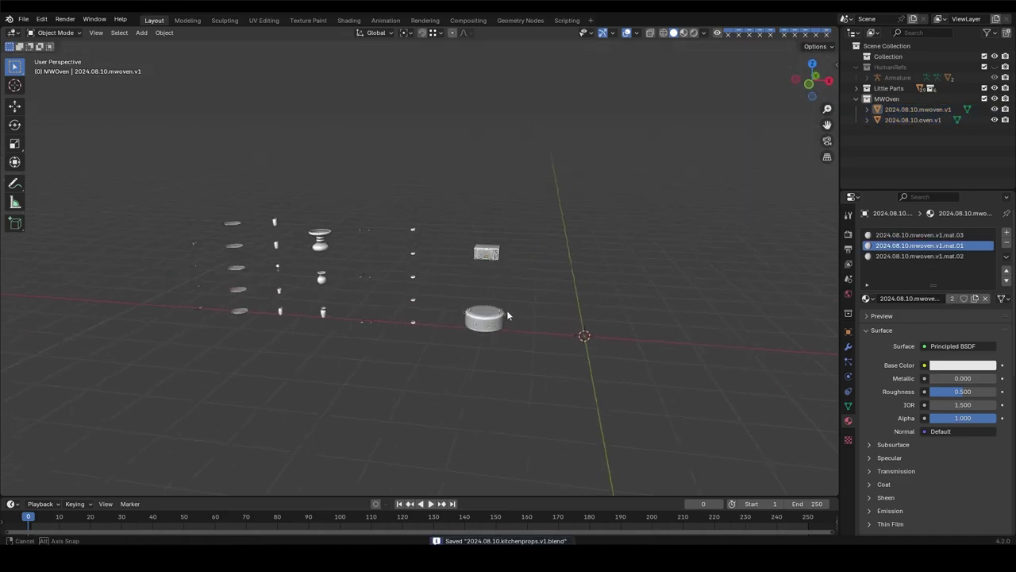
{"action": "key", "text": "ctrl+s"}
{"action": "left_click", "coordinate": [477, 307]}
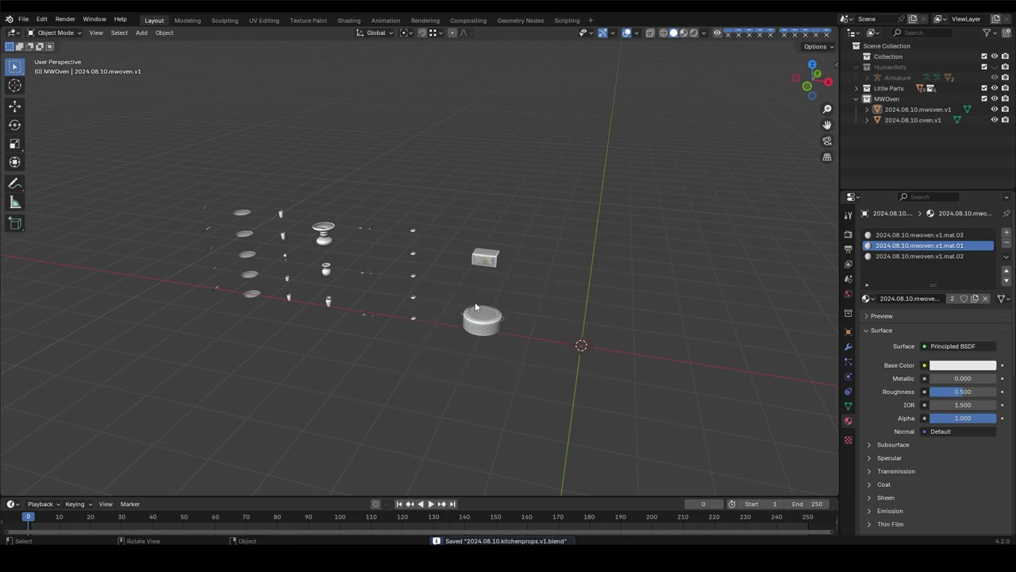